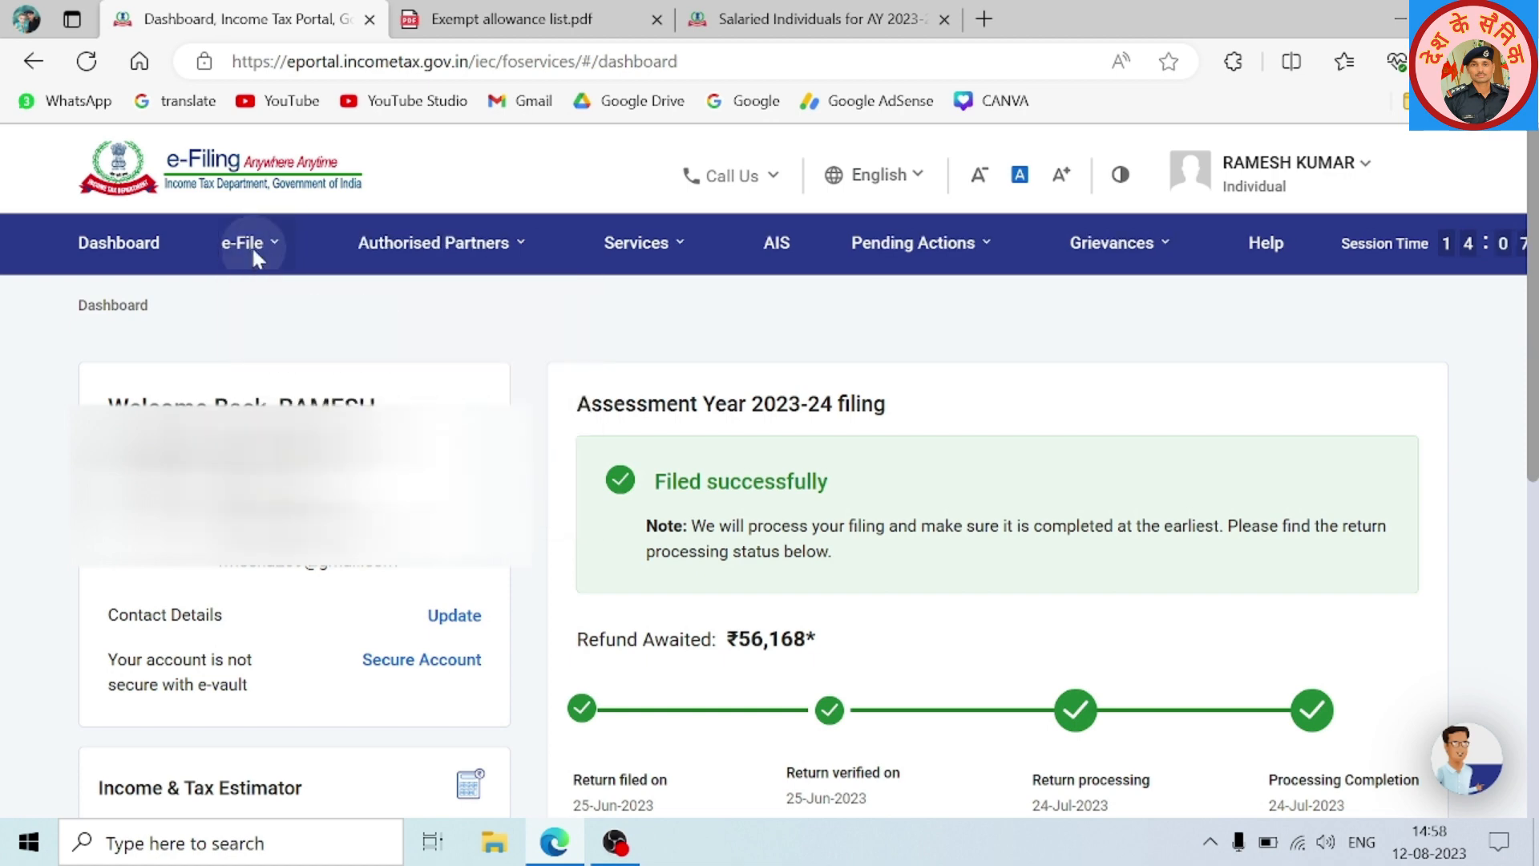
Start filing an income tax return for assessment year 2023-24 (Current A.Y.) in online mode
mouse_move(252, 245)
mouse_move(328, 309)
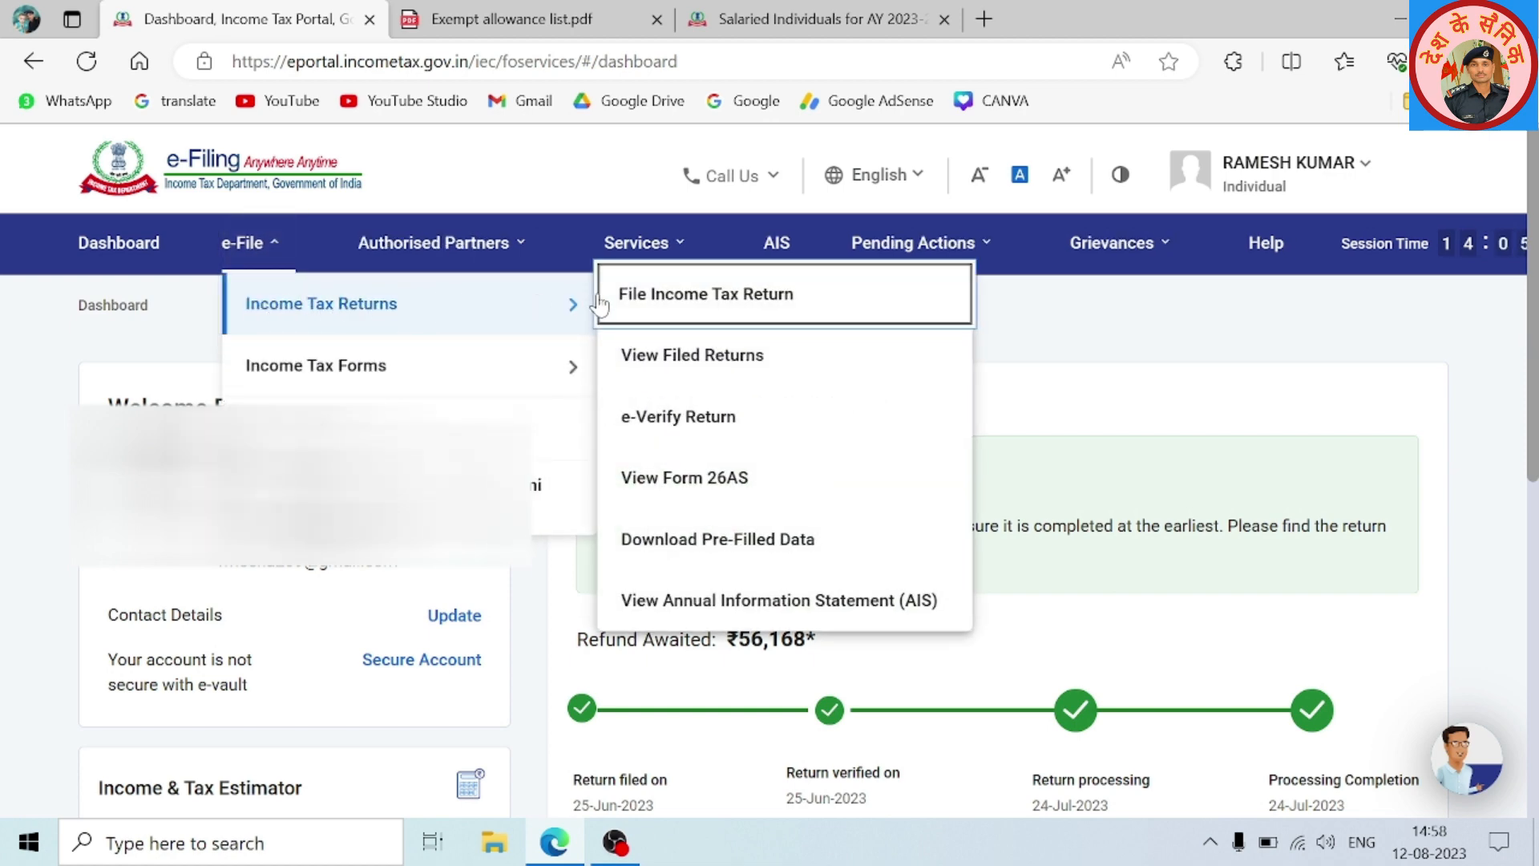
left_click(792, 295)
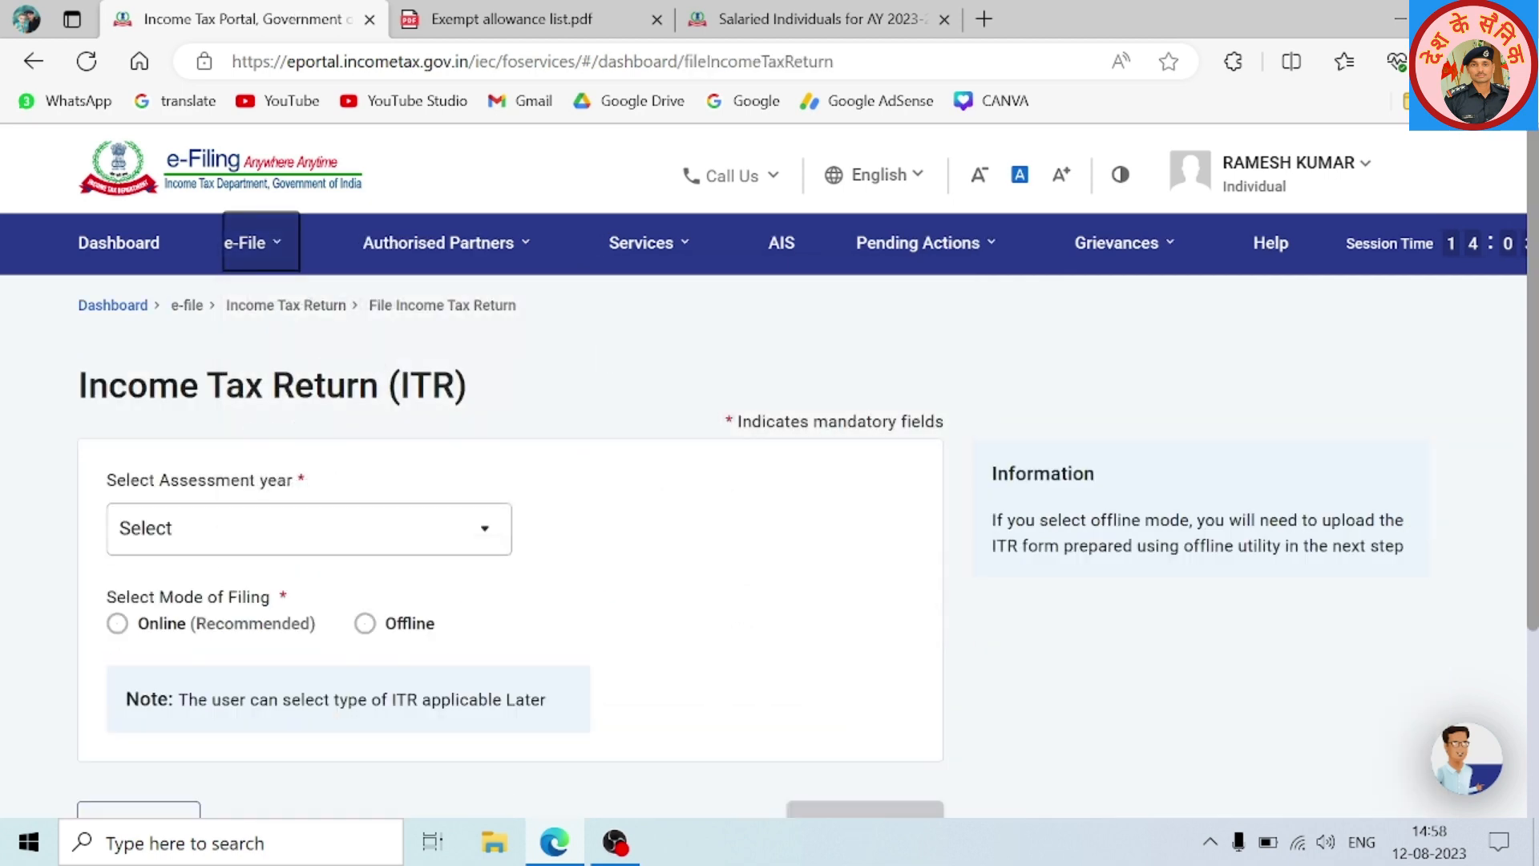
left_click(287, 531)
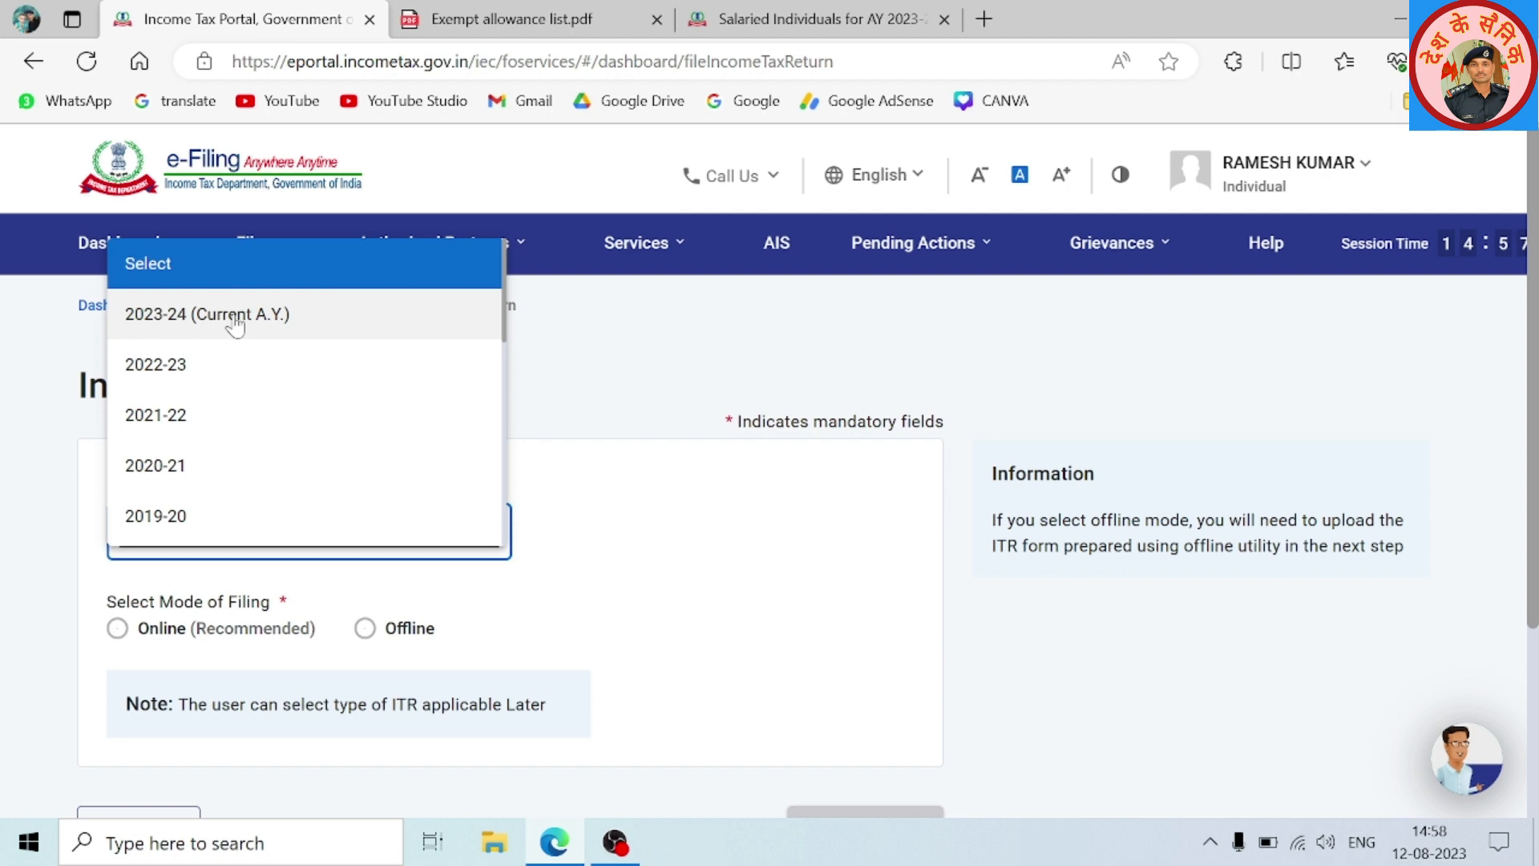
left_click(235, 319)
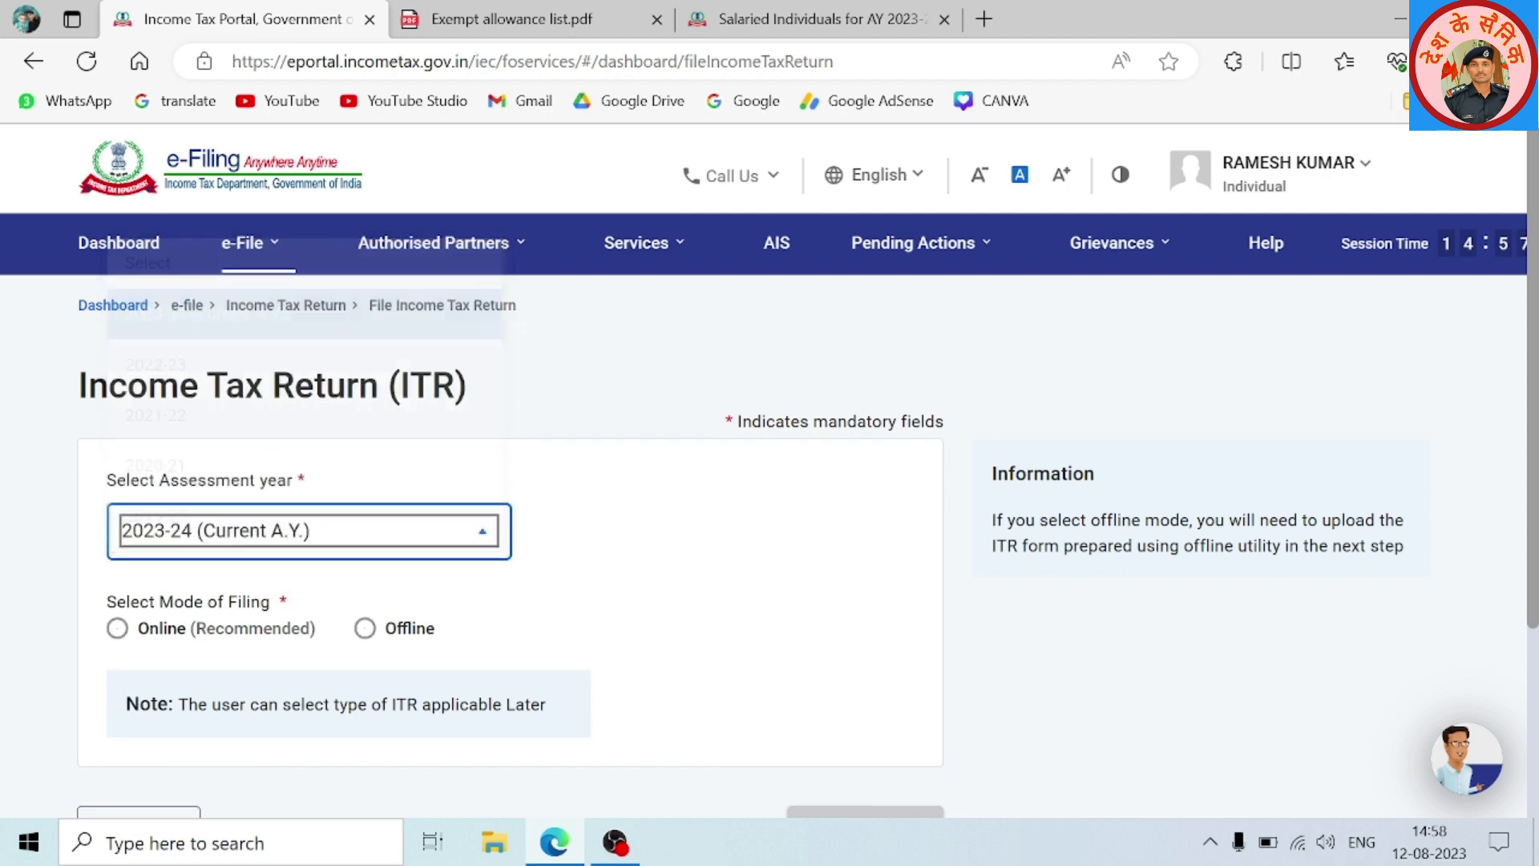
left_click(118, 629)
scroll(666, 594, "down", 3)
left_click(869, 572)
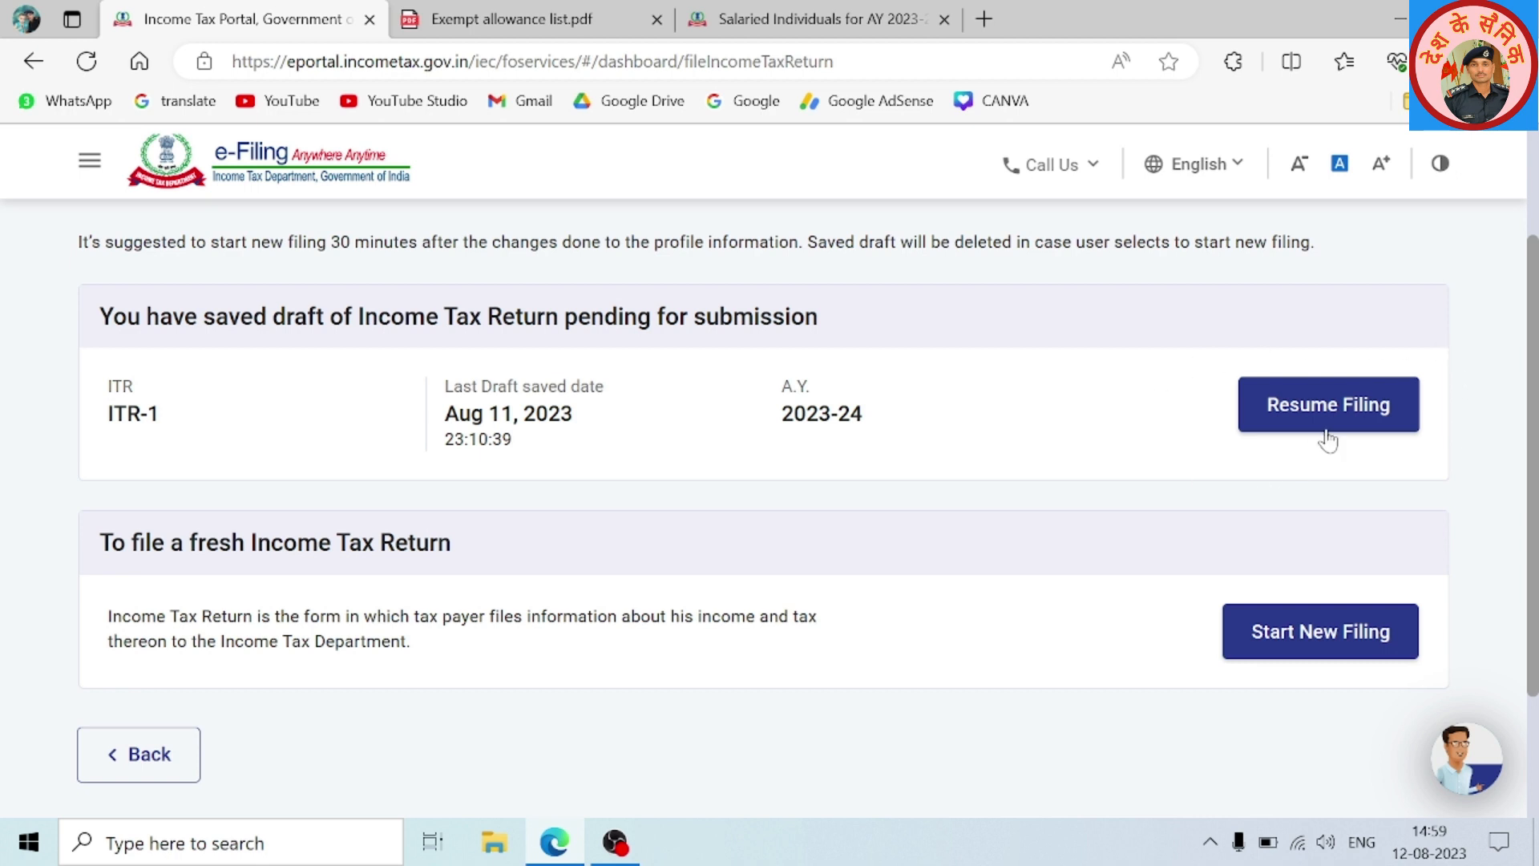
Resume the saved ITR-1 draft, acknowledge the pre-filled data notice, and open the Personal Information section
left_click(1287, 409)
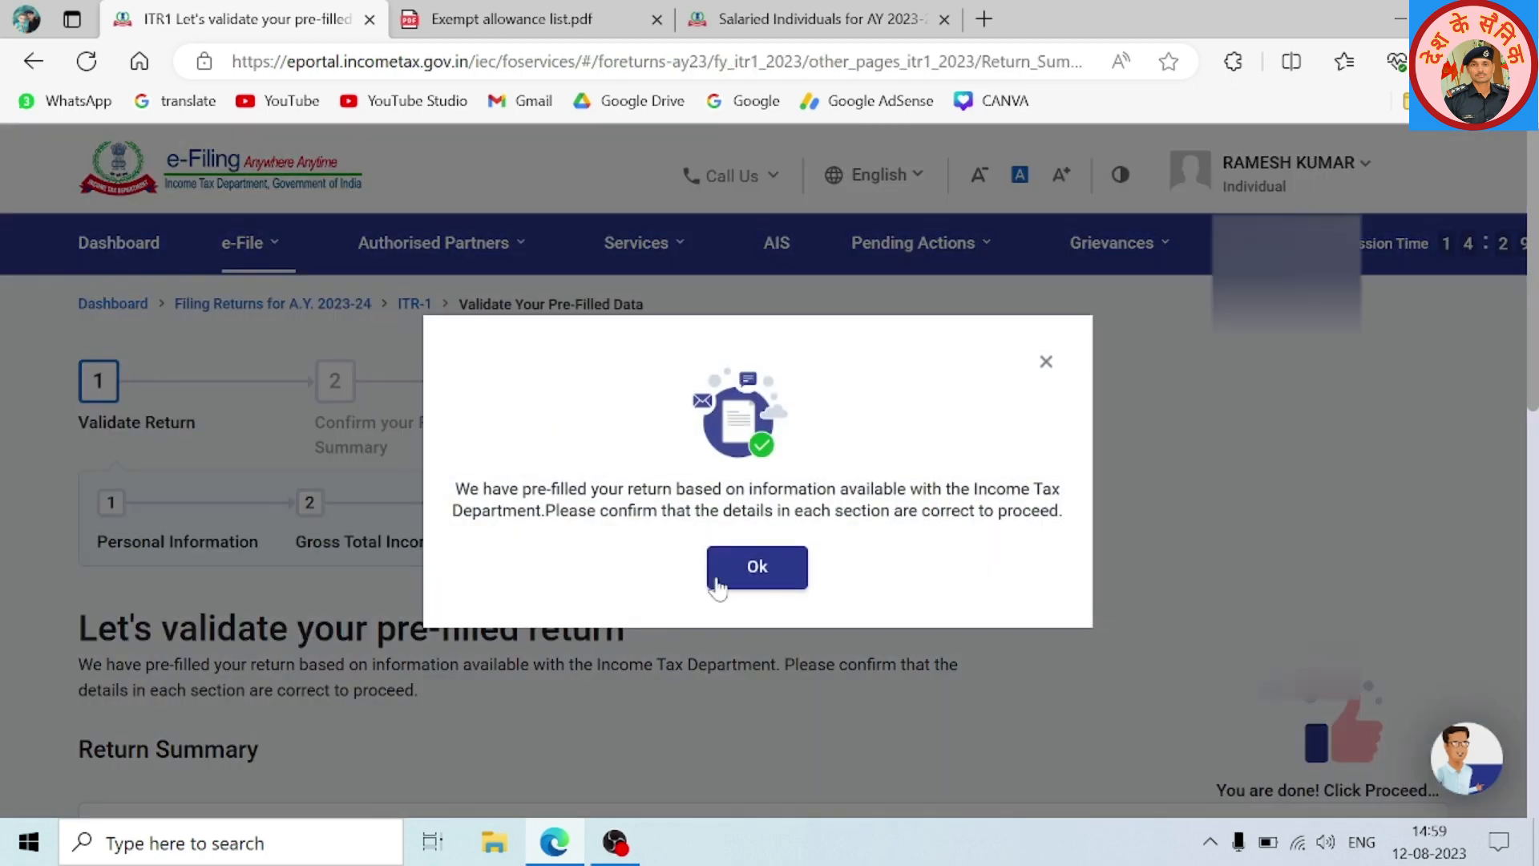
left_click(746, 561)
scroll(767, 579, "down", 4)
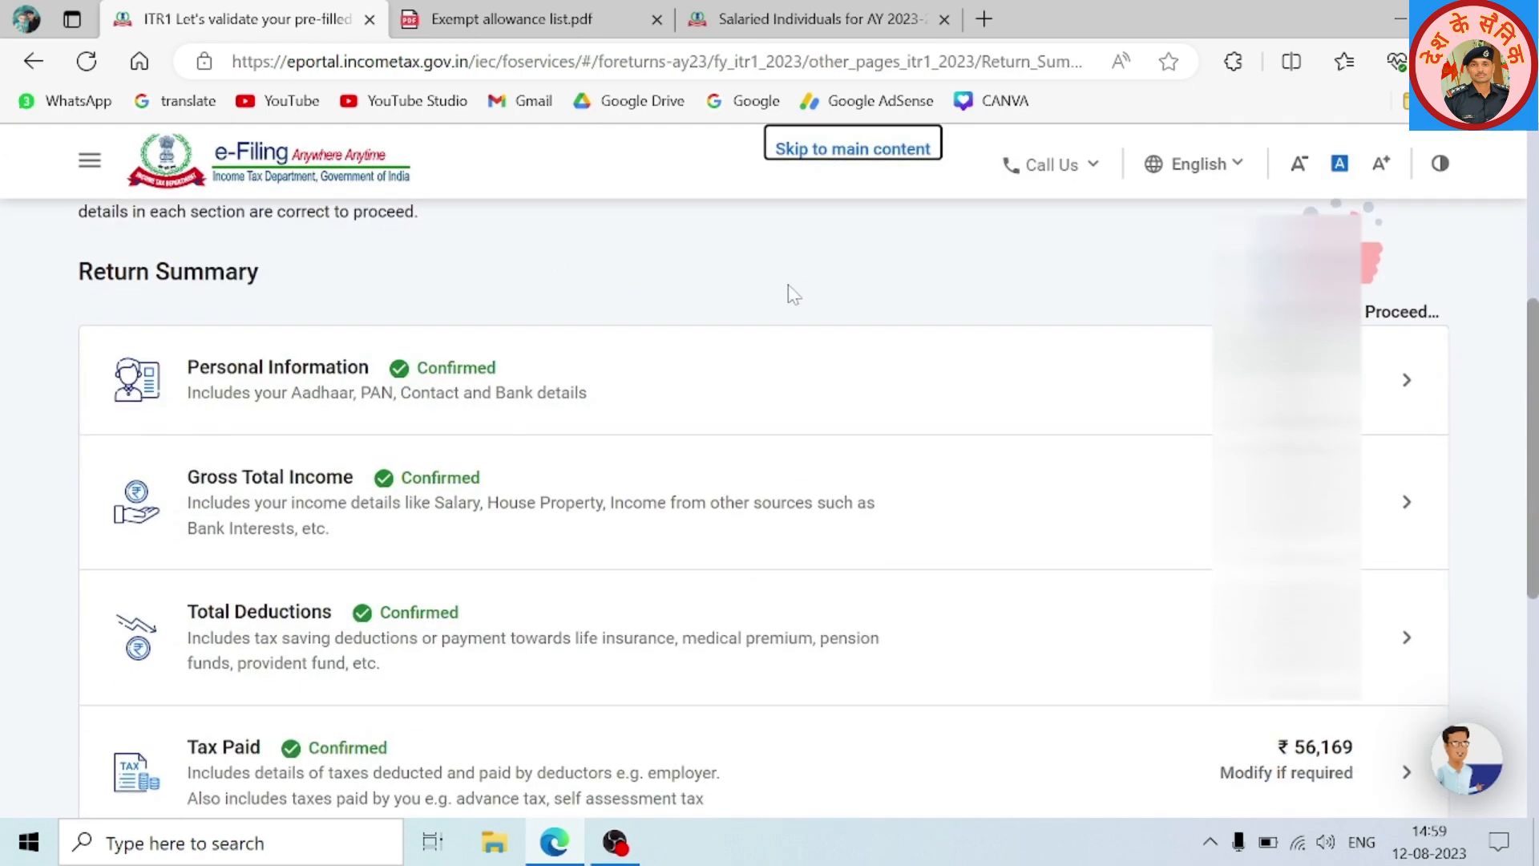
left_click(694, 386)
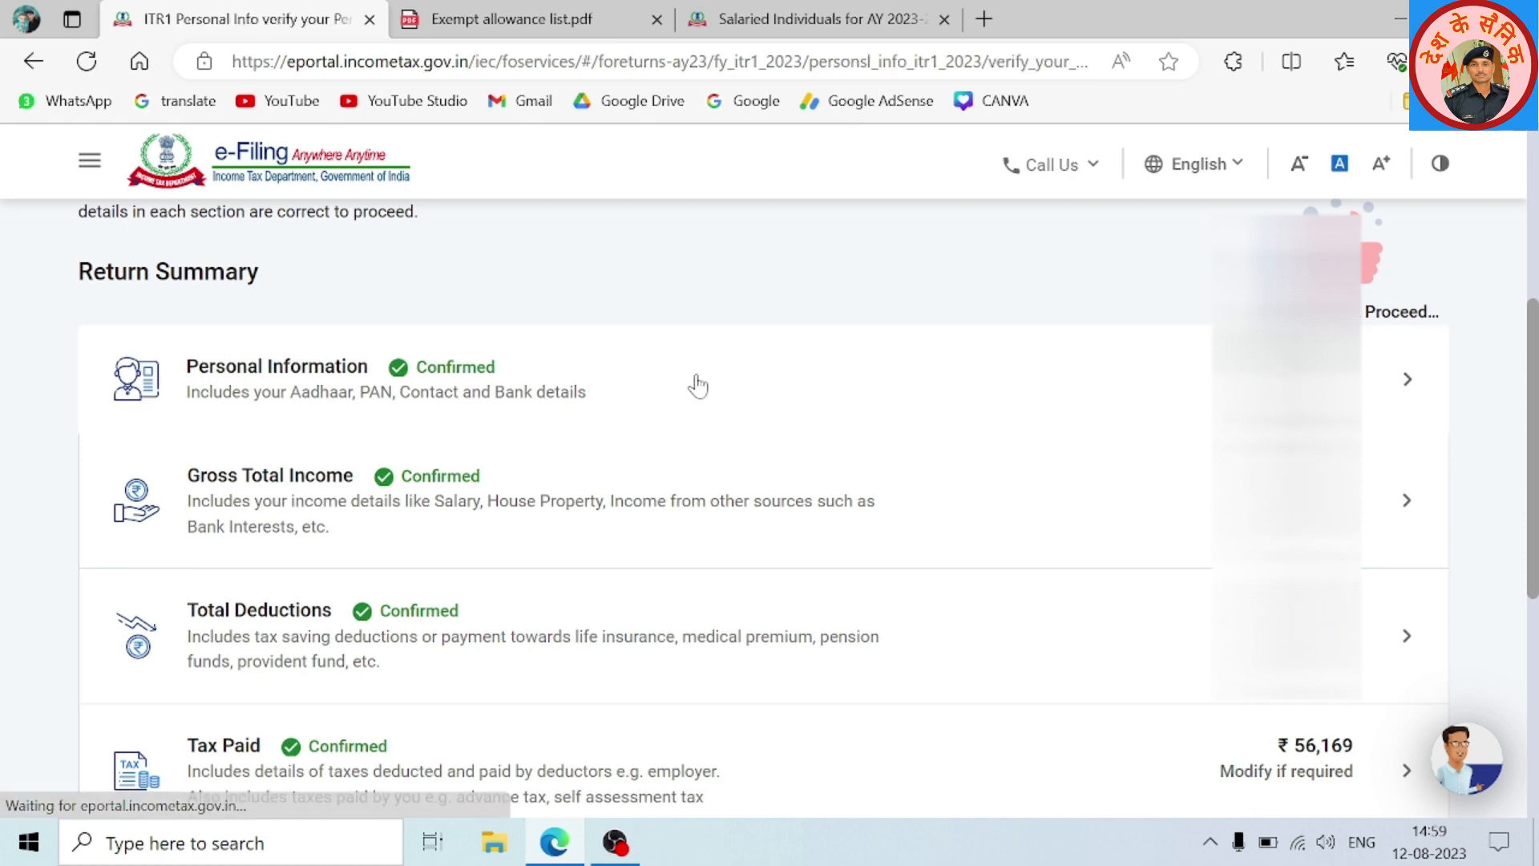
Examine the personal and contact details and the choices offered for Nature of Employment
scroll(763, 508, "down", 1)
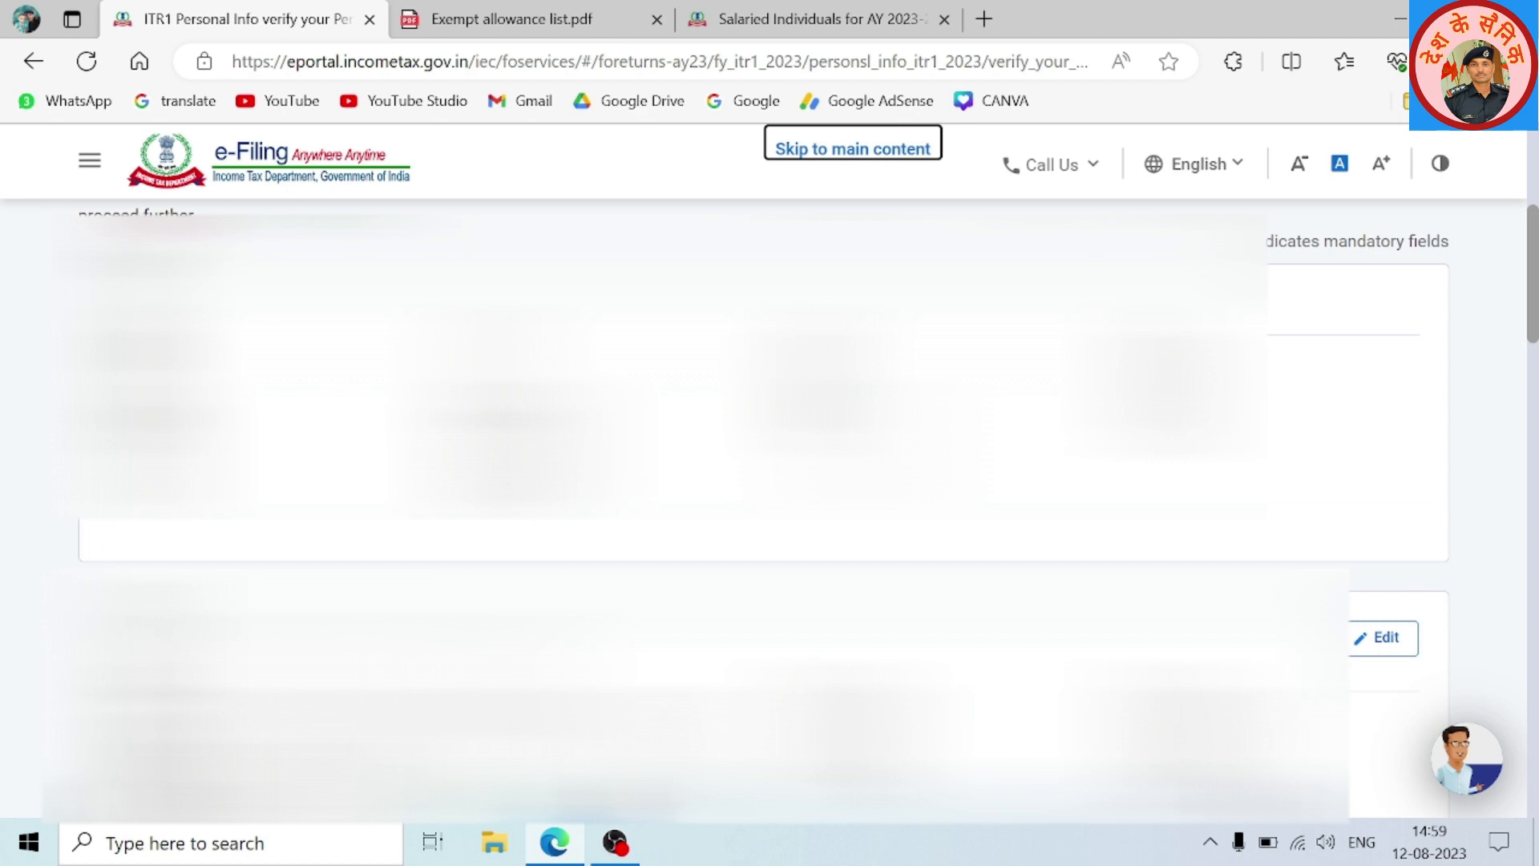
scroll(762, 508, "down", 3)
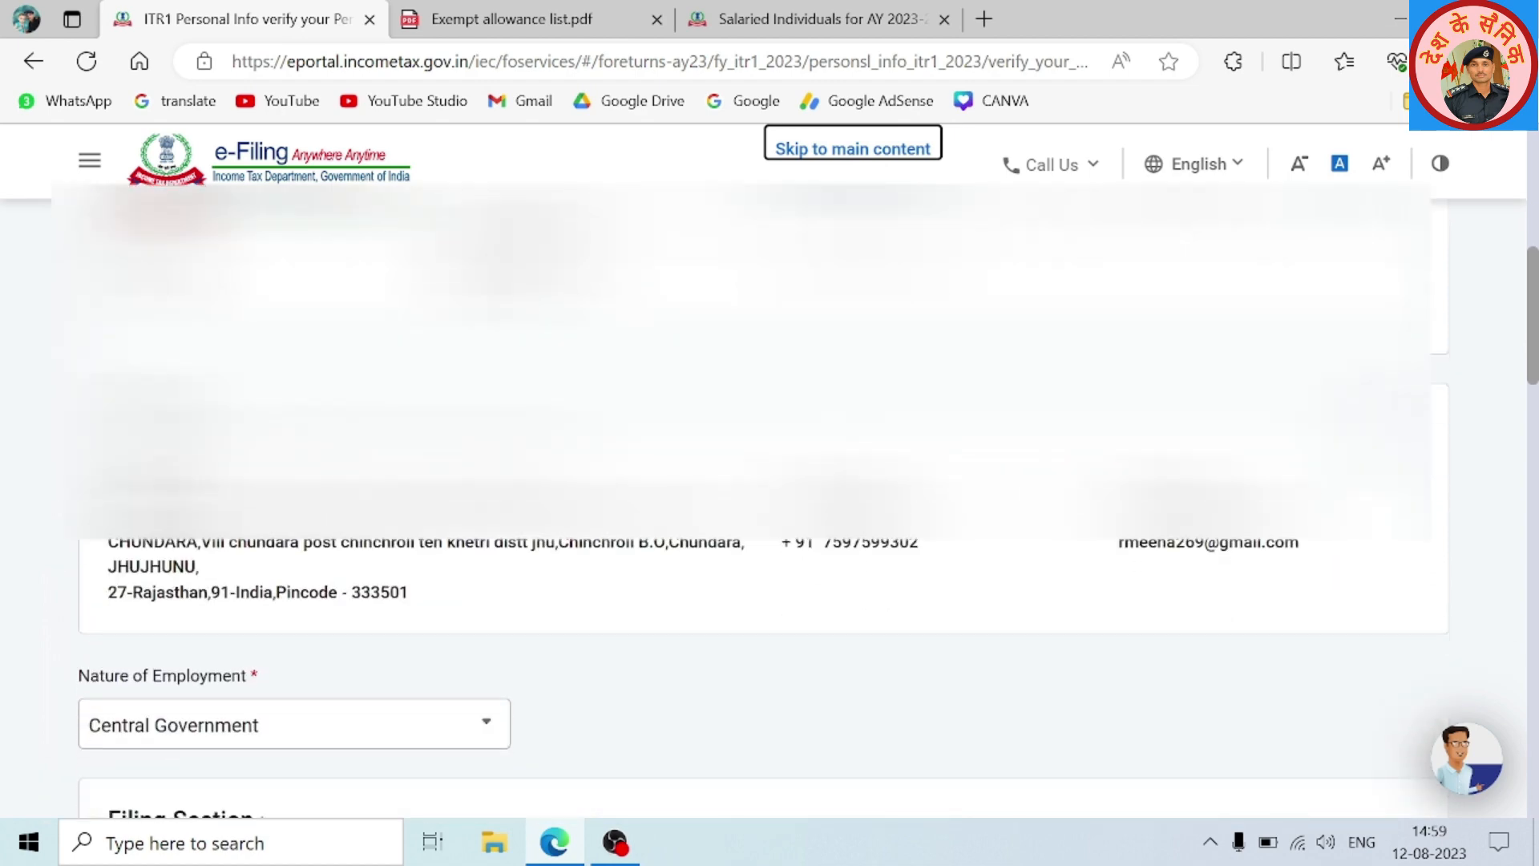
scroll(763, 508, "down", 1)
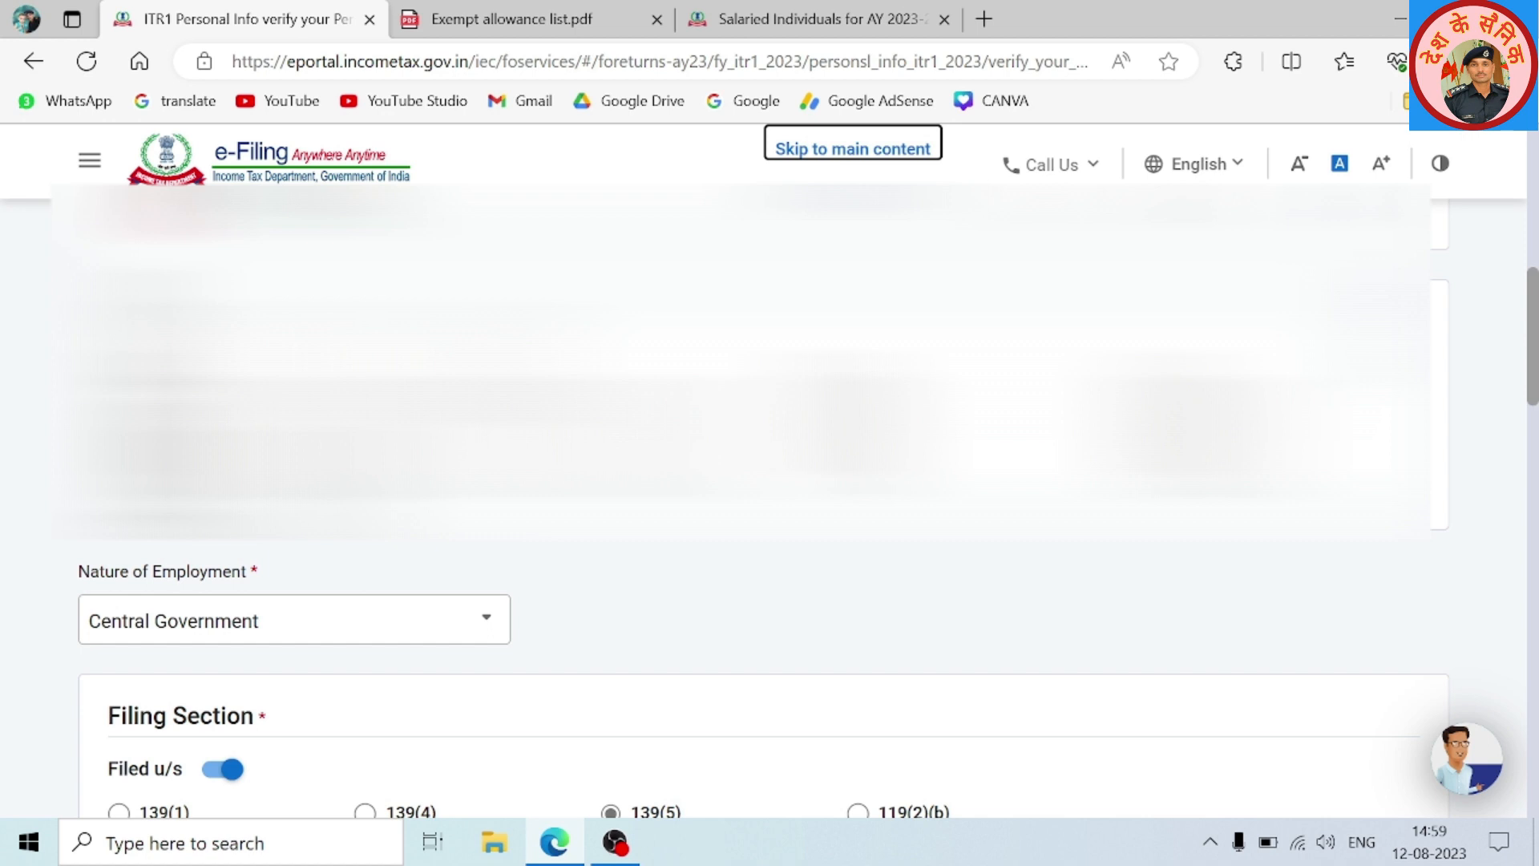
scroll(770, 522, "down", 2)
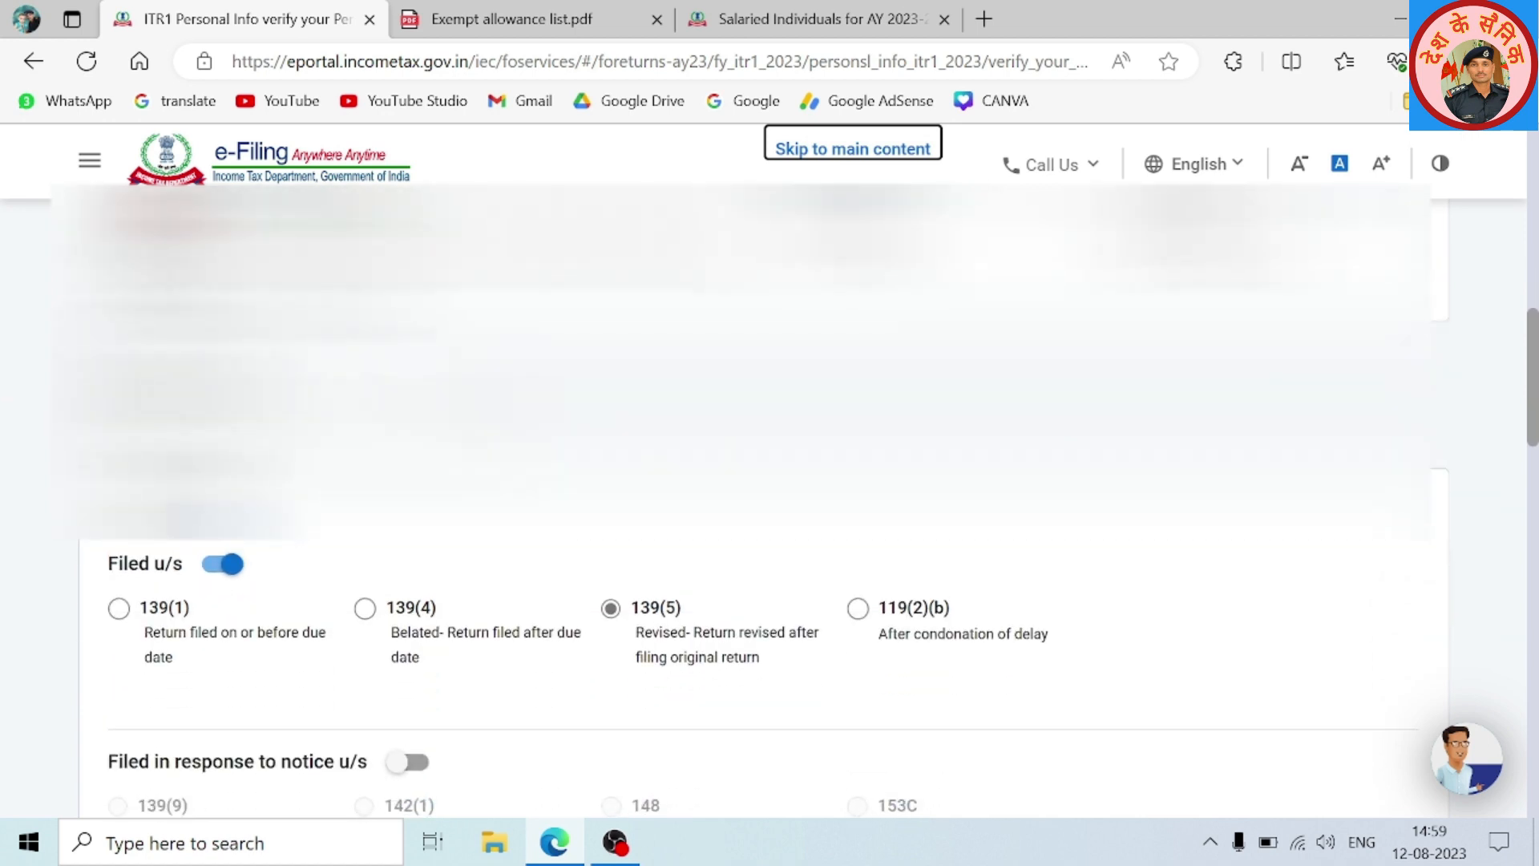
left_click(340, 411)
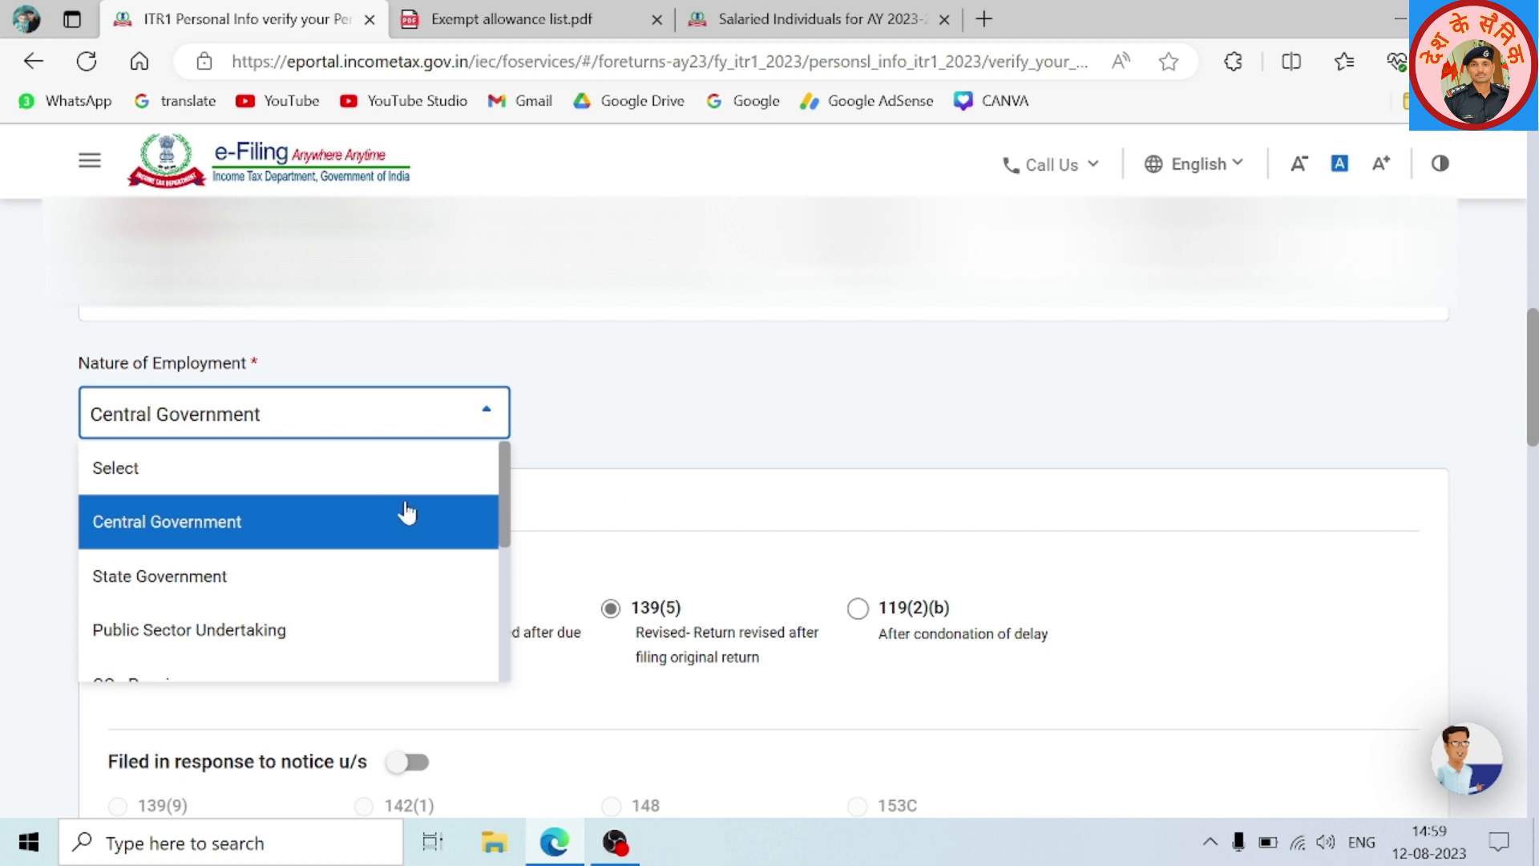
scroll(184, 561, "down", 2)
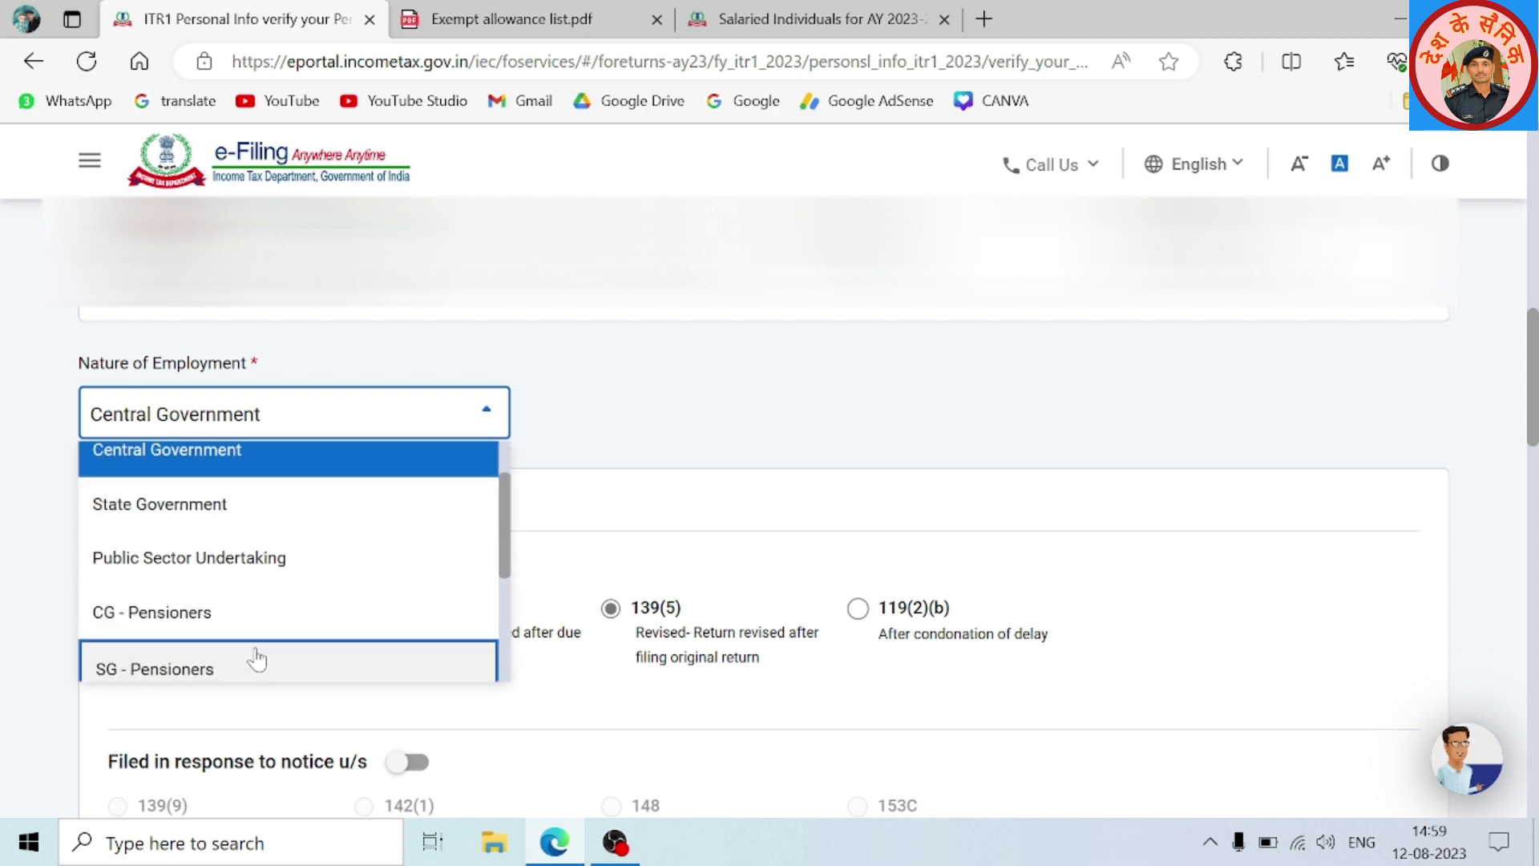
left_click(611, 413)
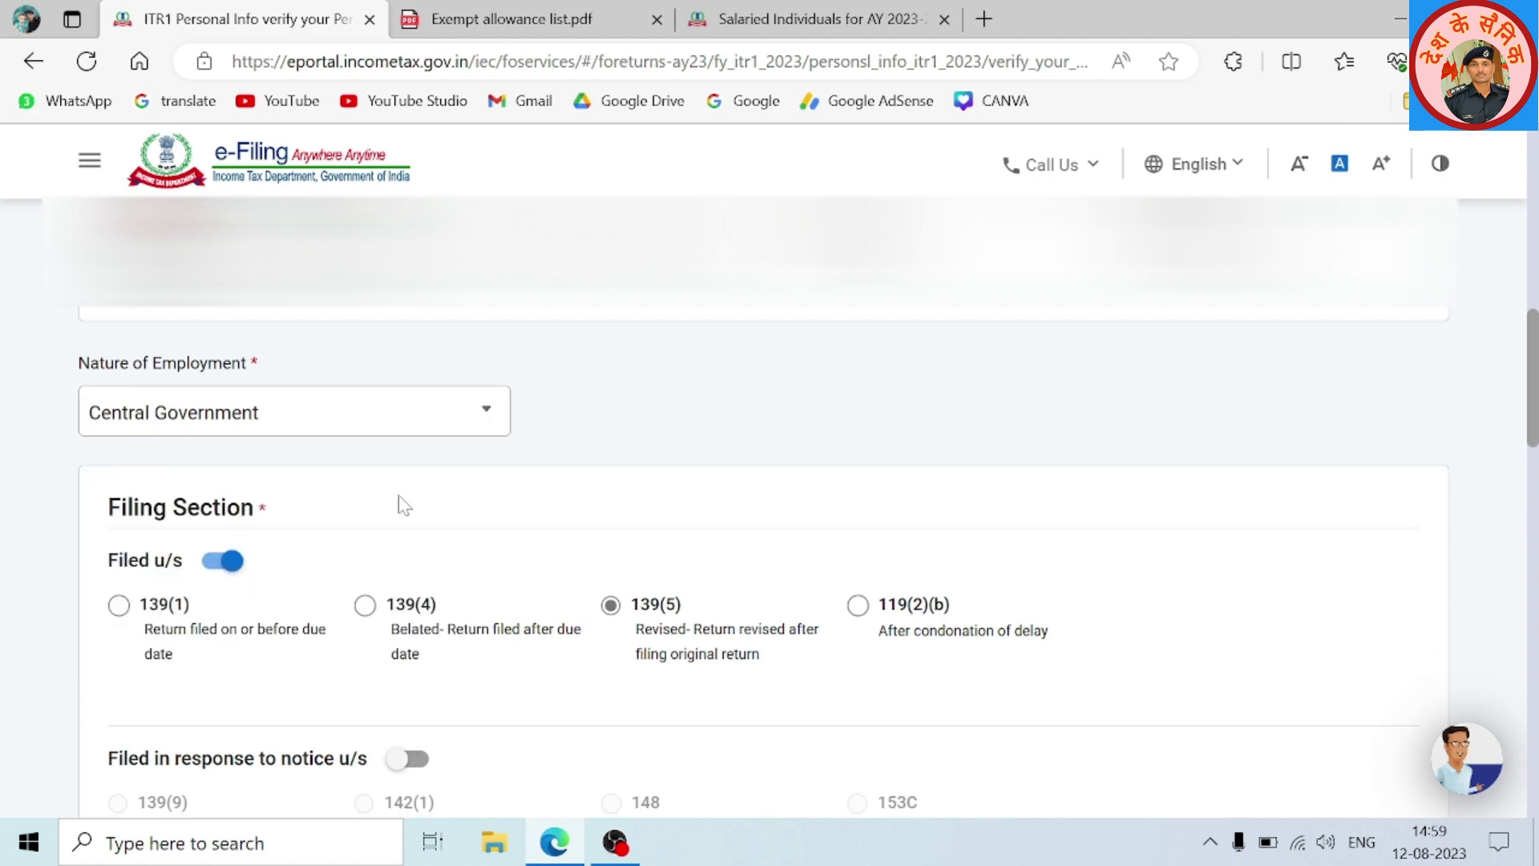
Set the filing section to 139(4), the belated return filed after the due date
scroll(405, 506, "down", 1)
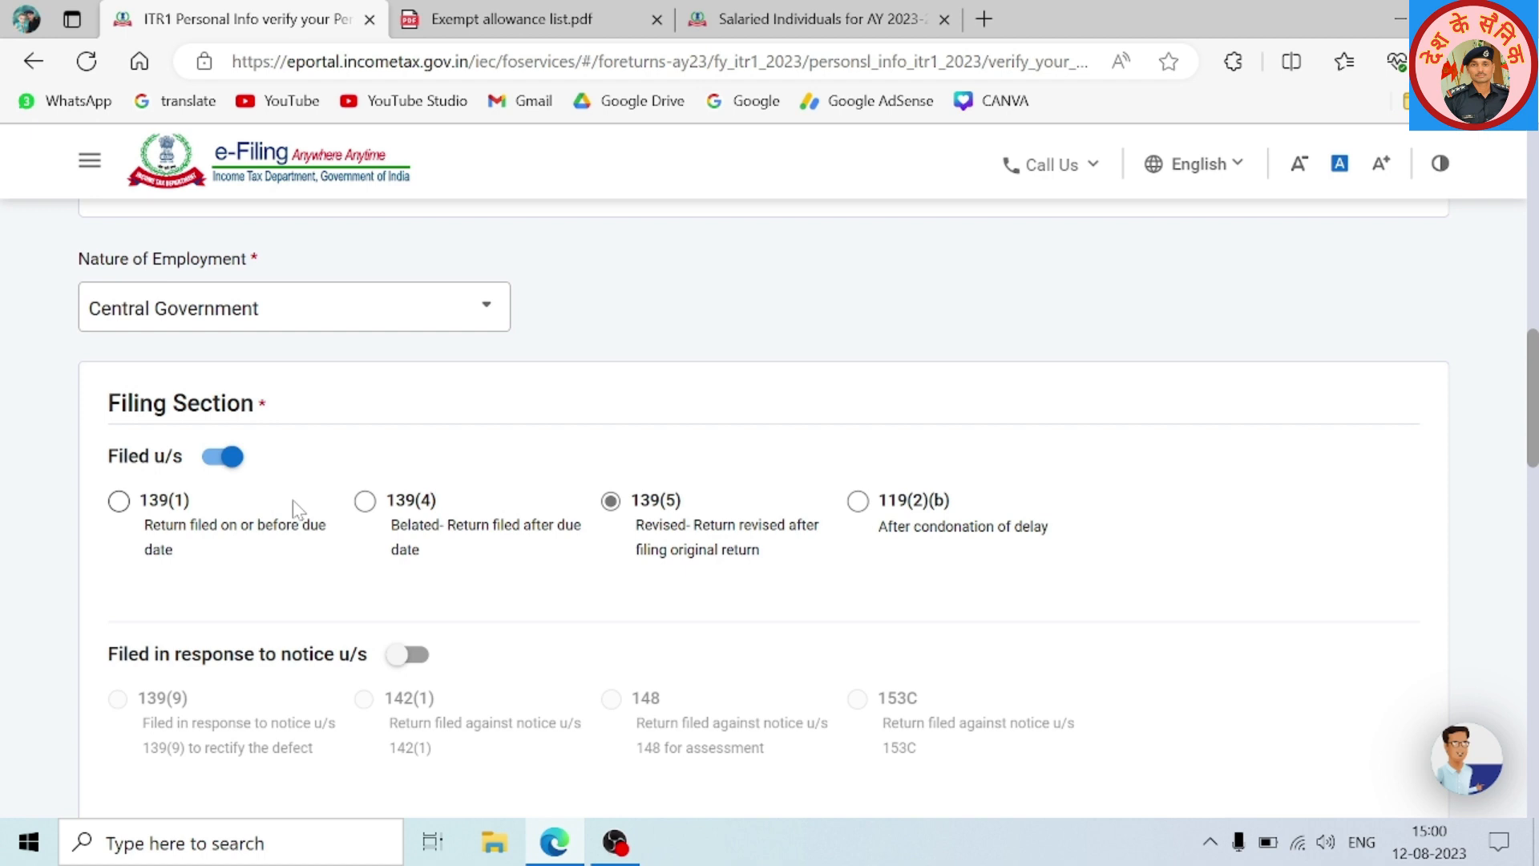
left_click(365, 501)
scroll(457, 537, "down", 3)
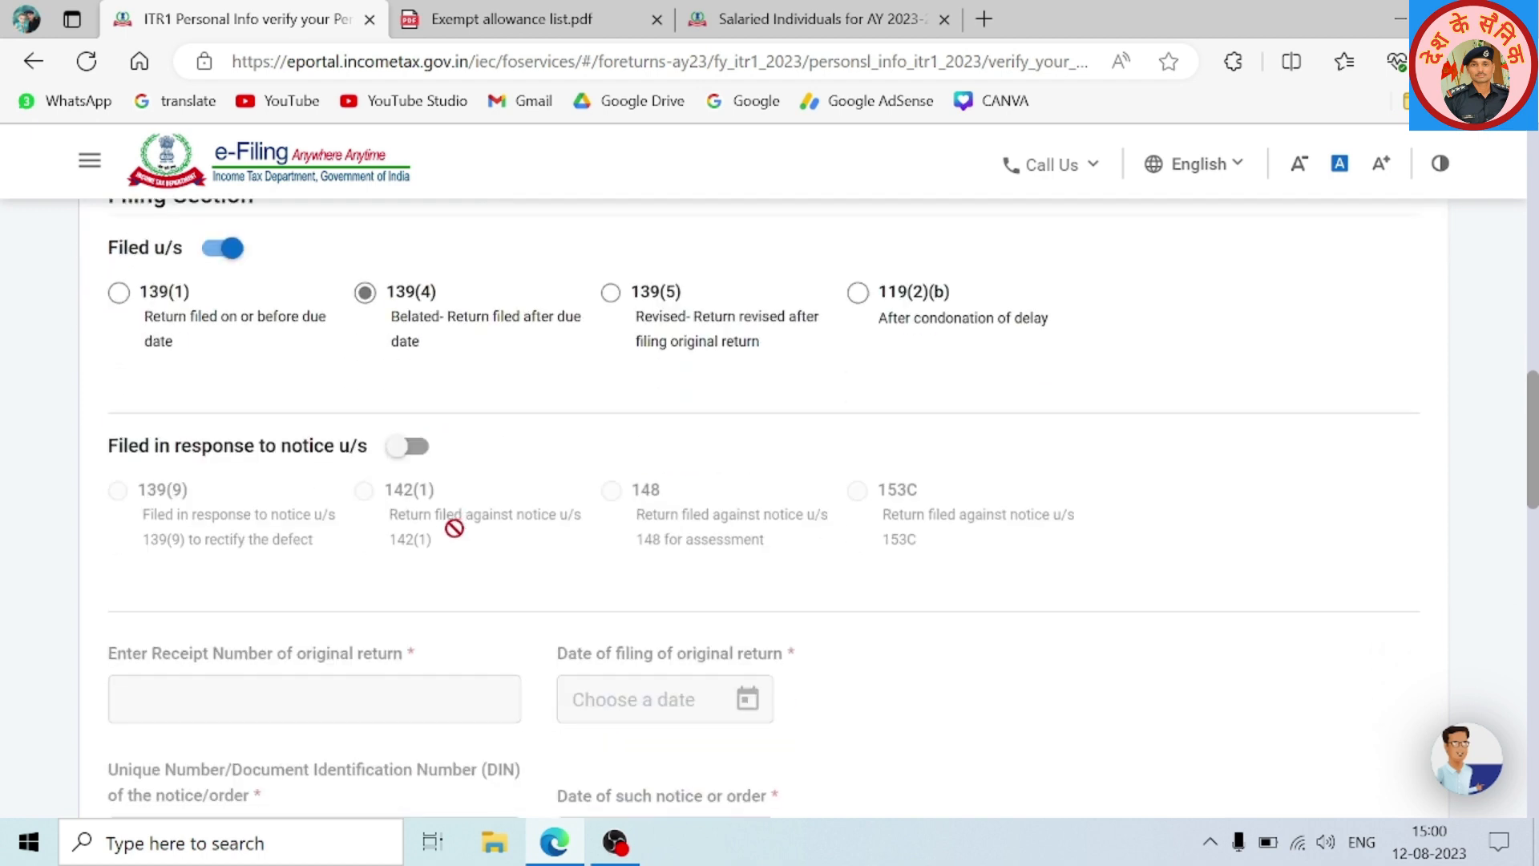
Check the tax regime response and the refund bank account, and confirm the Personal Information section
scroll(220, 503, "down", 6)
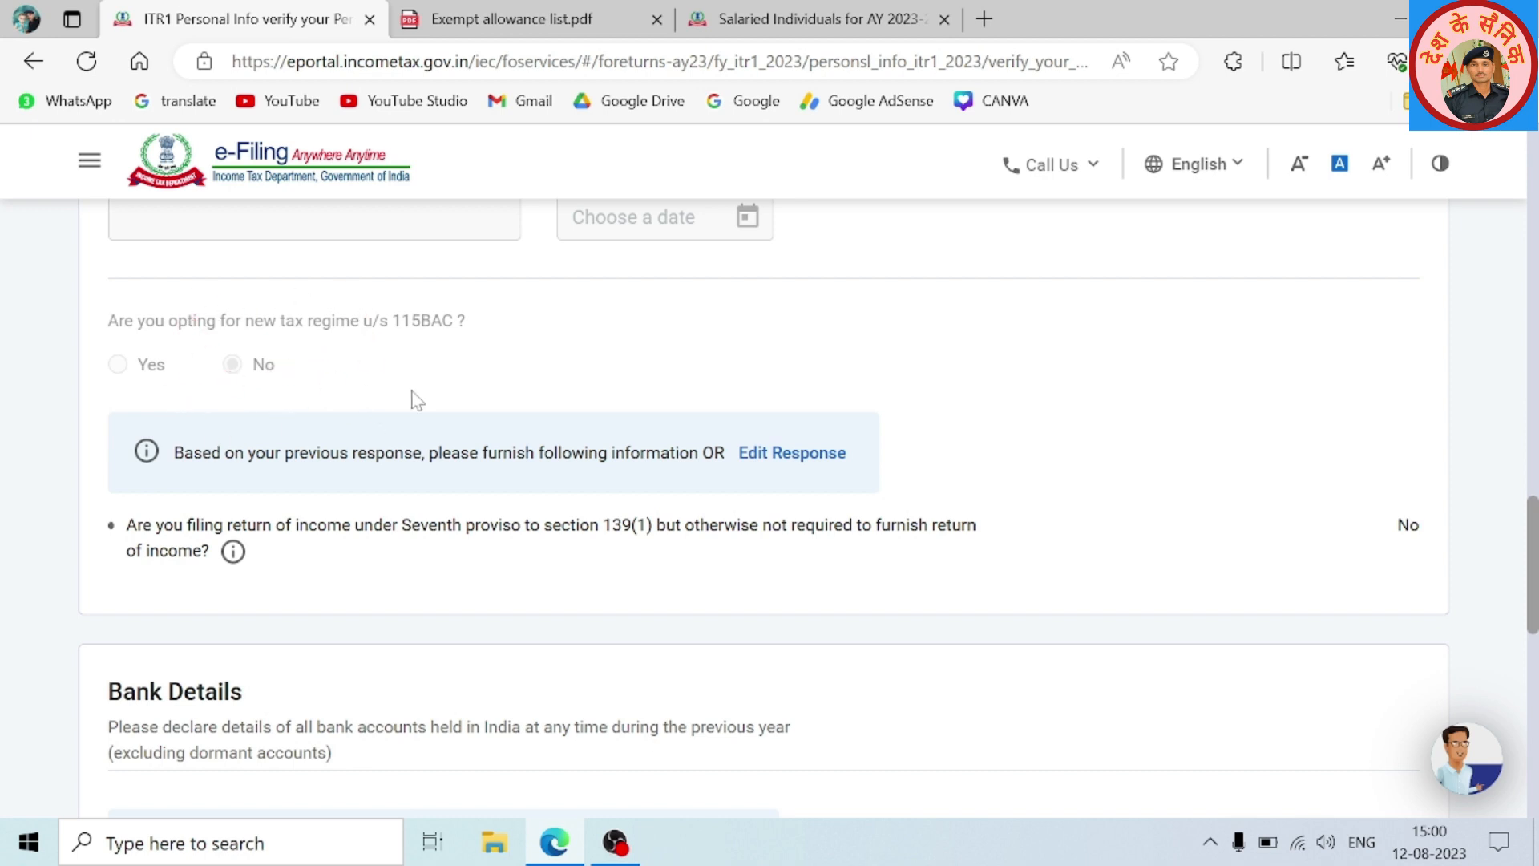
scroll(411, 393, "down", 3)
scroll(415, 399, "down", 2)
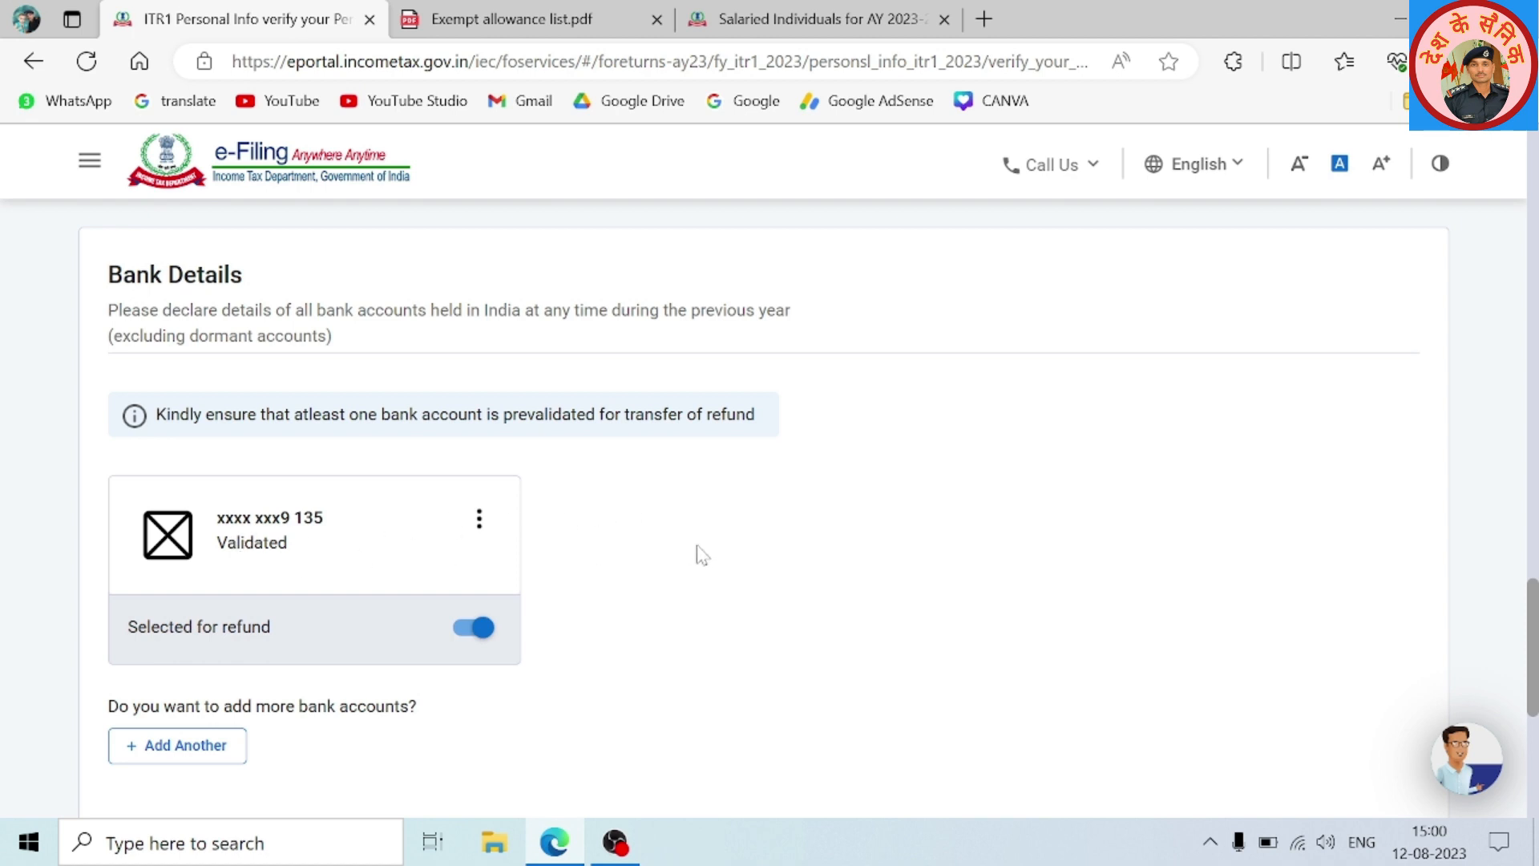
scroll(663, 550, "down", 2)
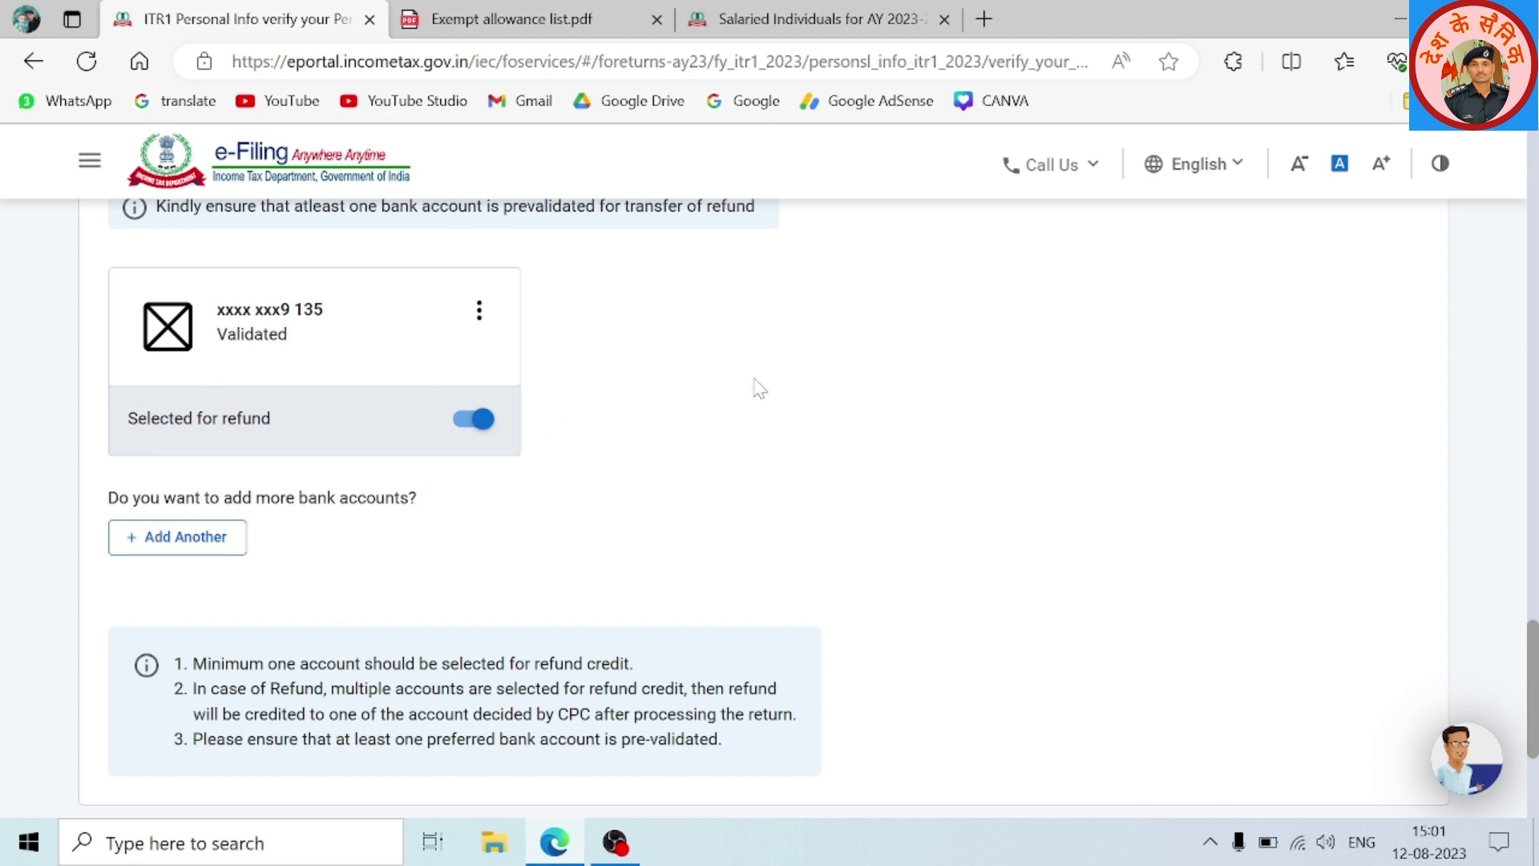
scroll(818, 398, "down", 4)
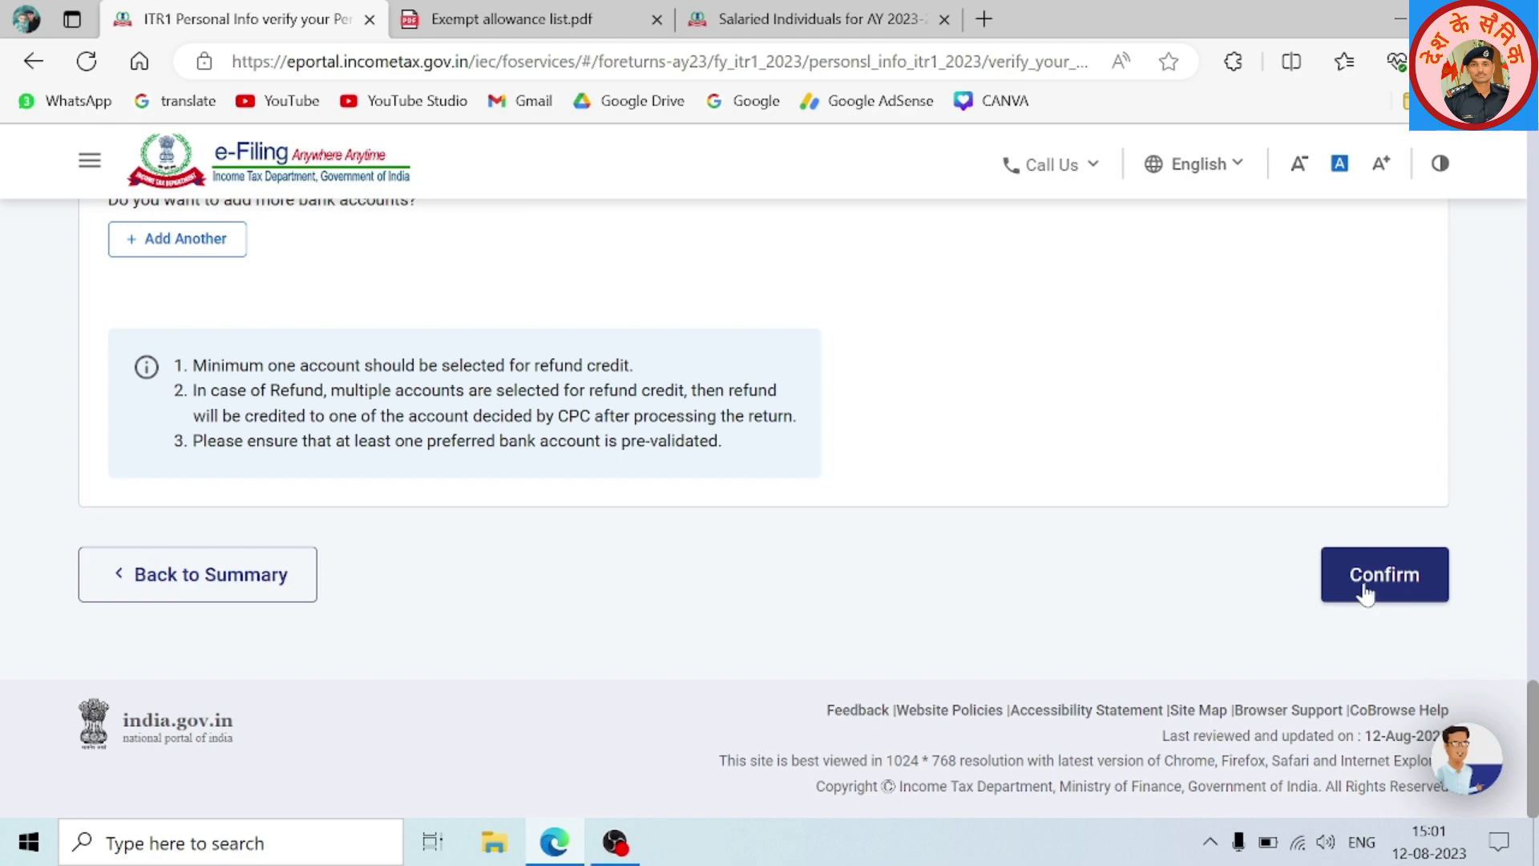
left_click(1365, 595)
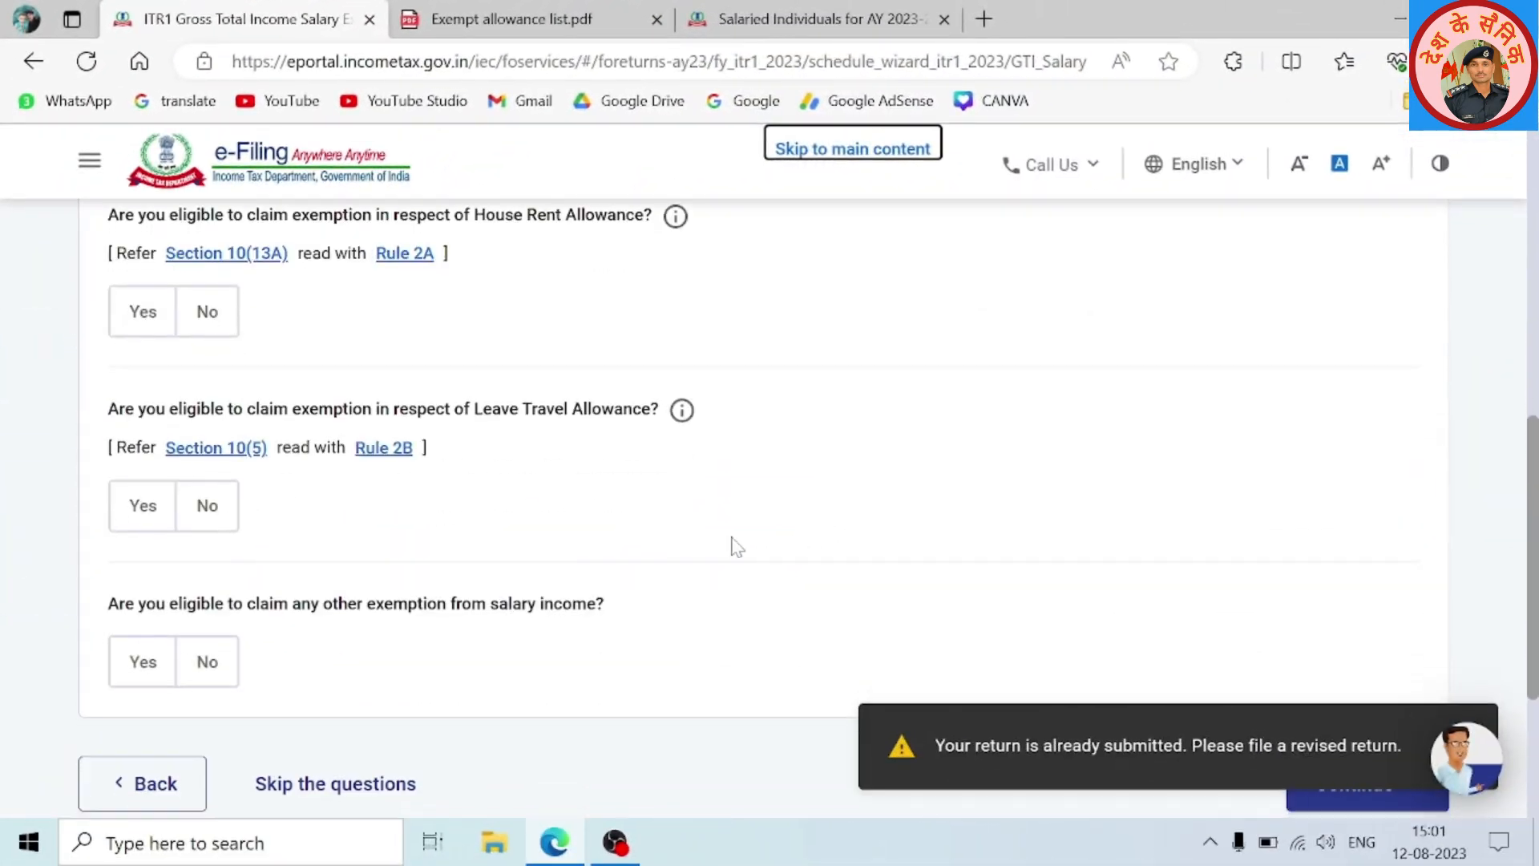
Skip the salary exemption eligibility questions and proceed to the income source details
scroll(633, 545, "down", 3)
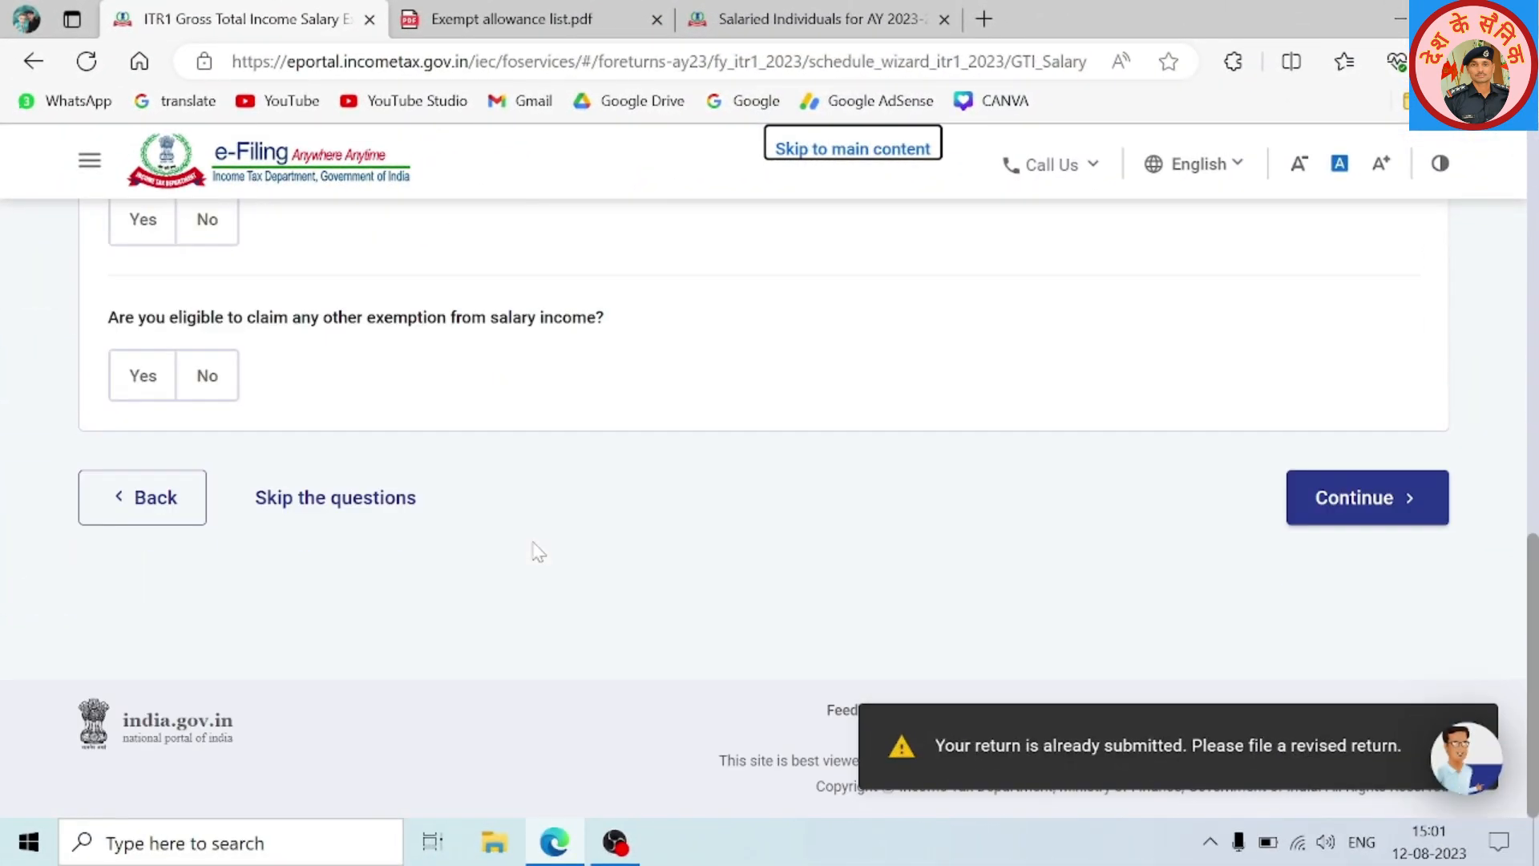
left_click(309, 518)
left_click(1004, 588)
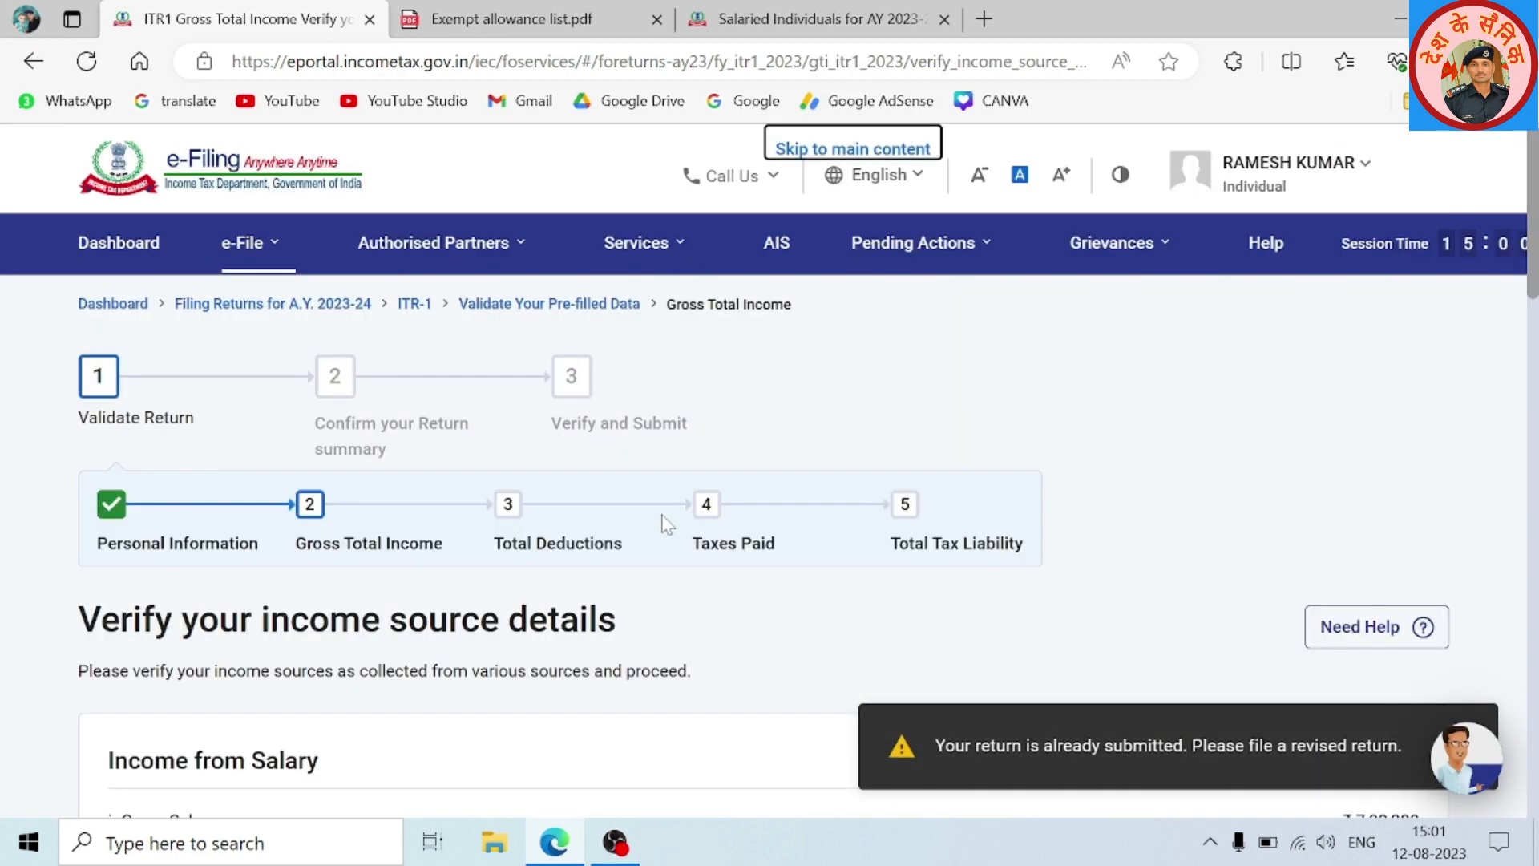
Open Income from Salary for editing and select the amount for Salary as per section 17(1)
scroll(666, 523, "down", 7)
scroll(131, 412, "up", 3)
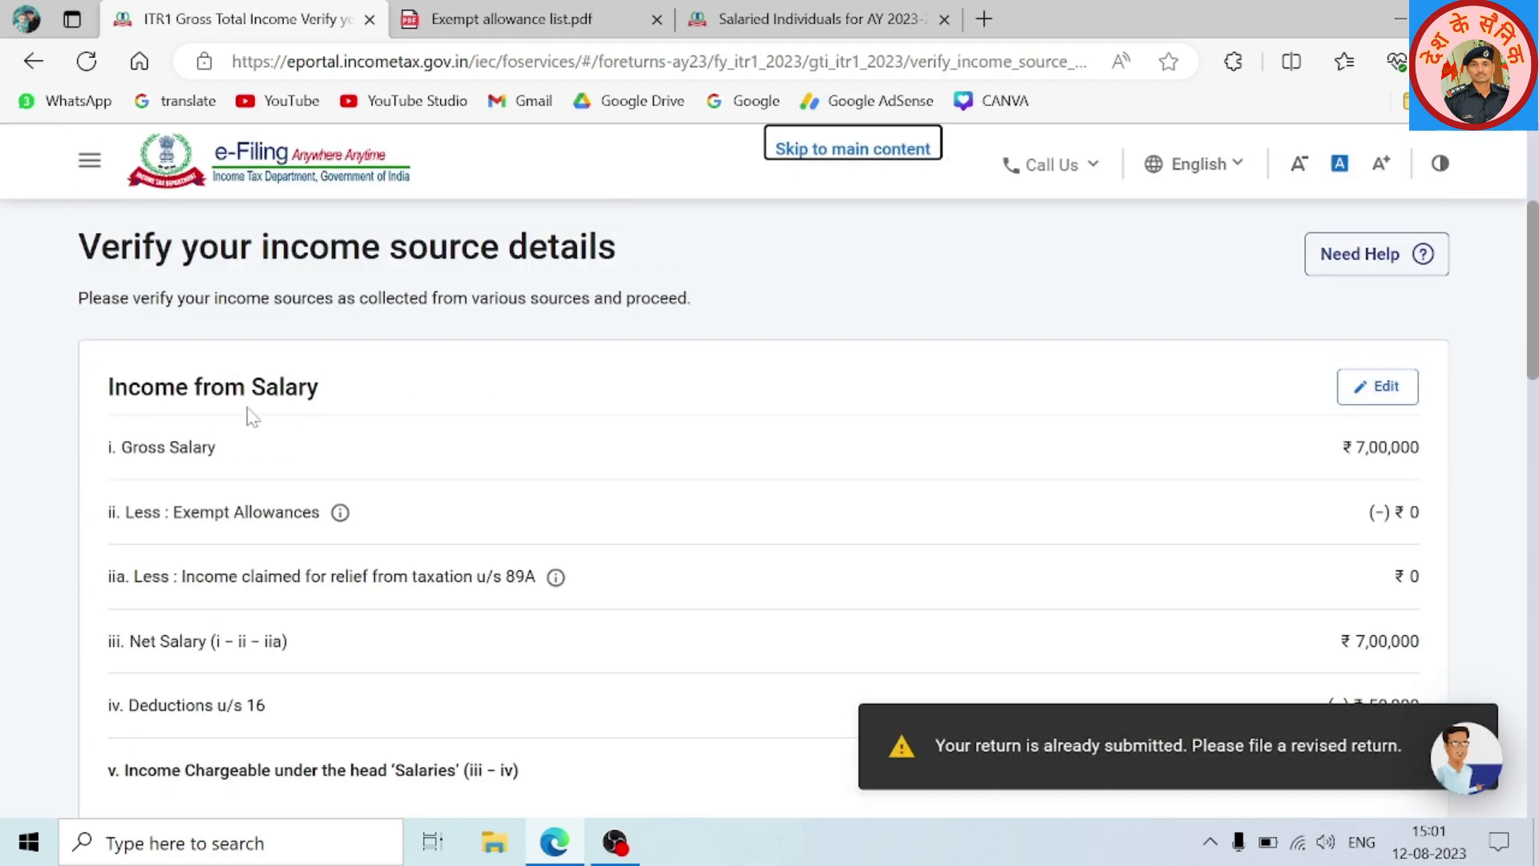
left_click(1371, 391)
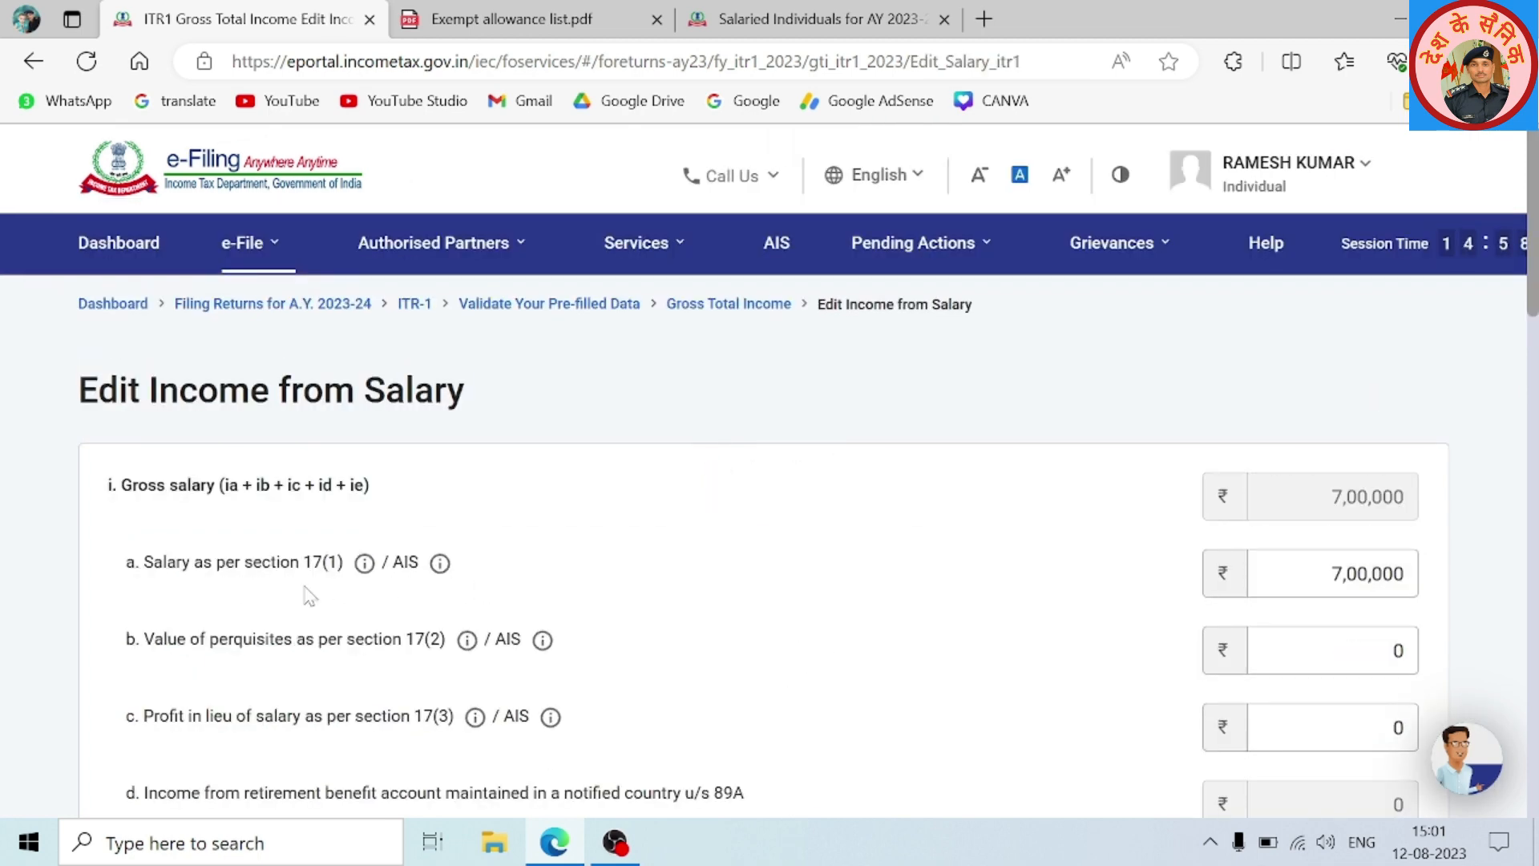
left_click(1323, 574)
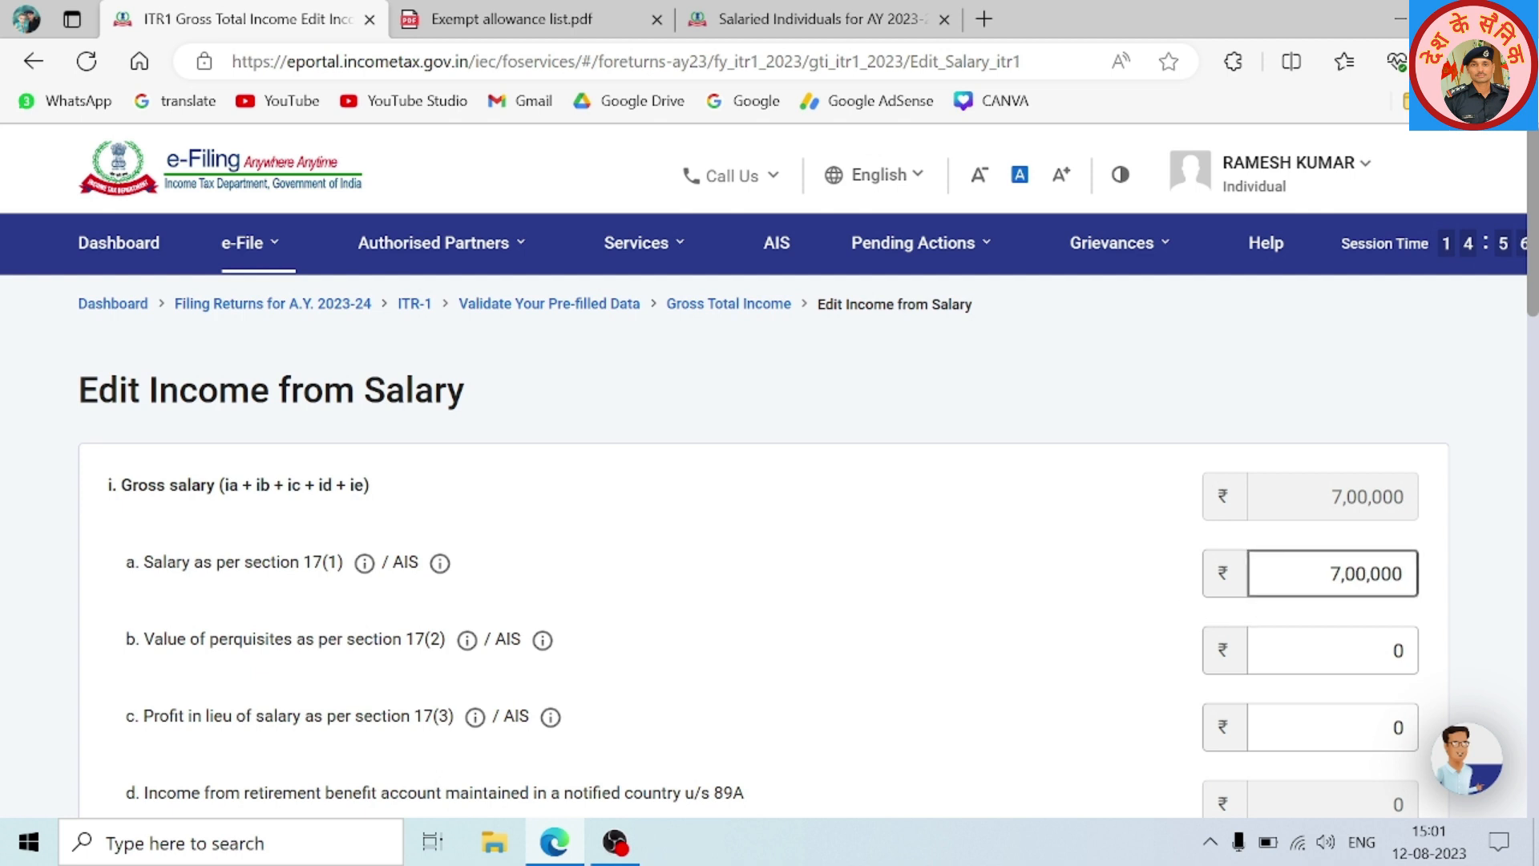
key("ctrl+a")
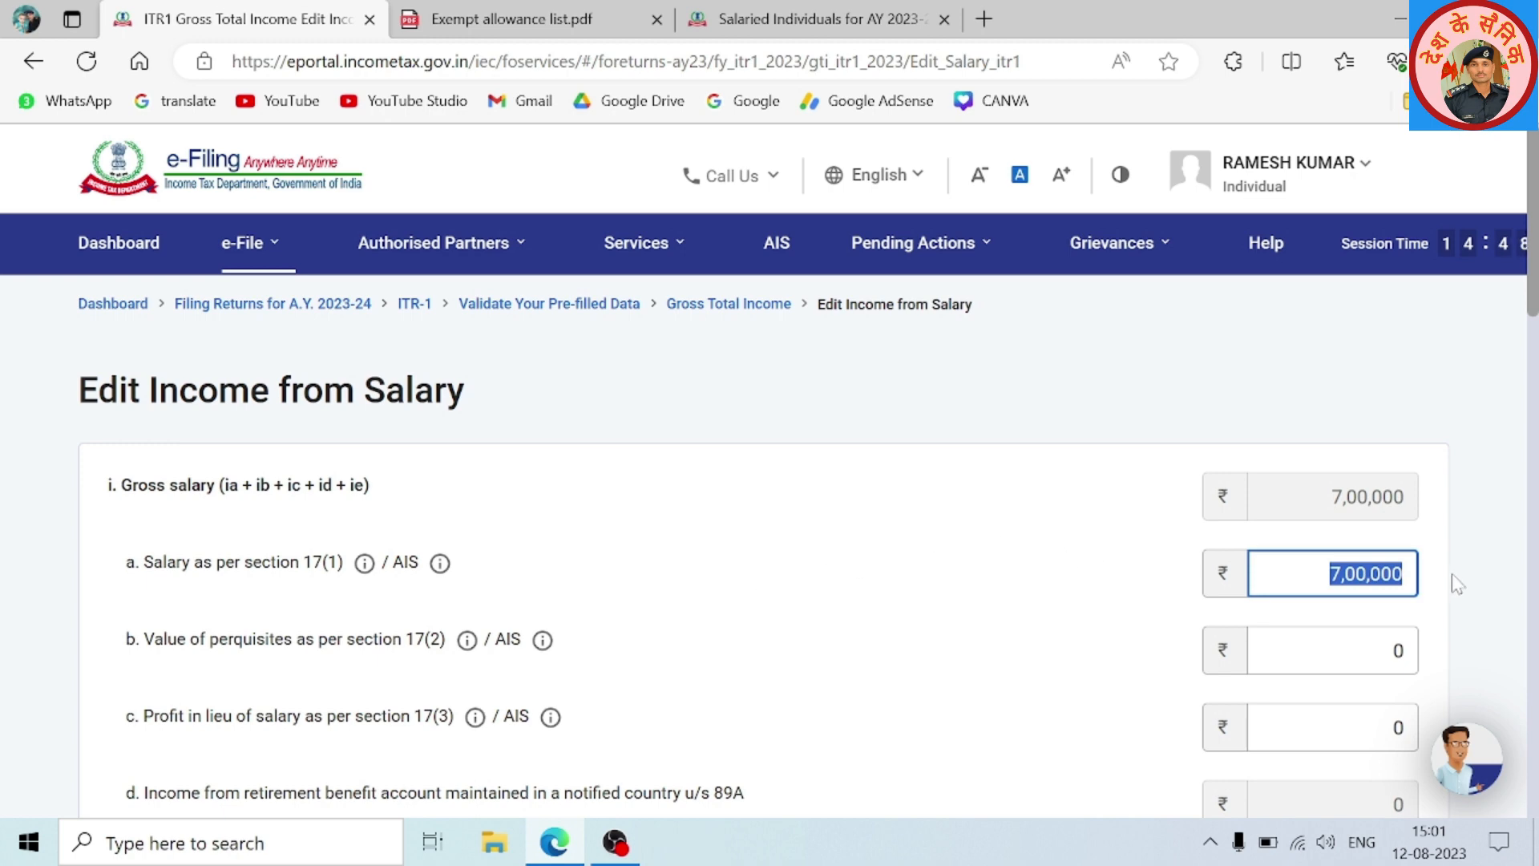
Examine the options offered for Nature of Exempt Allowance under the Exempt Allowances entry
scroll(172, 481, "down", 3)
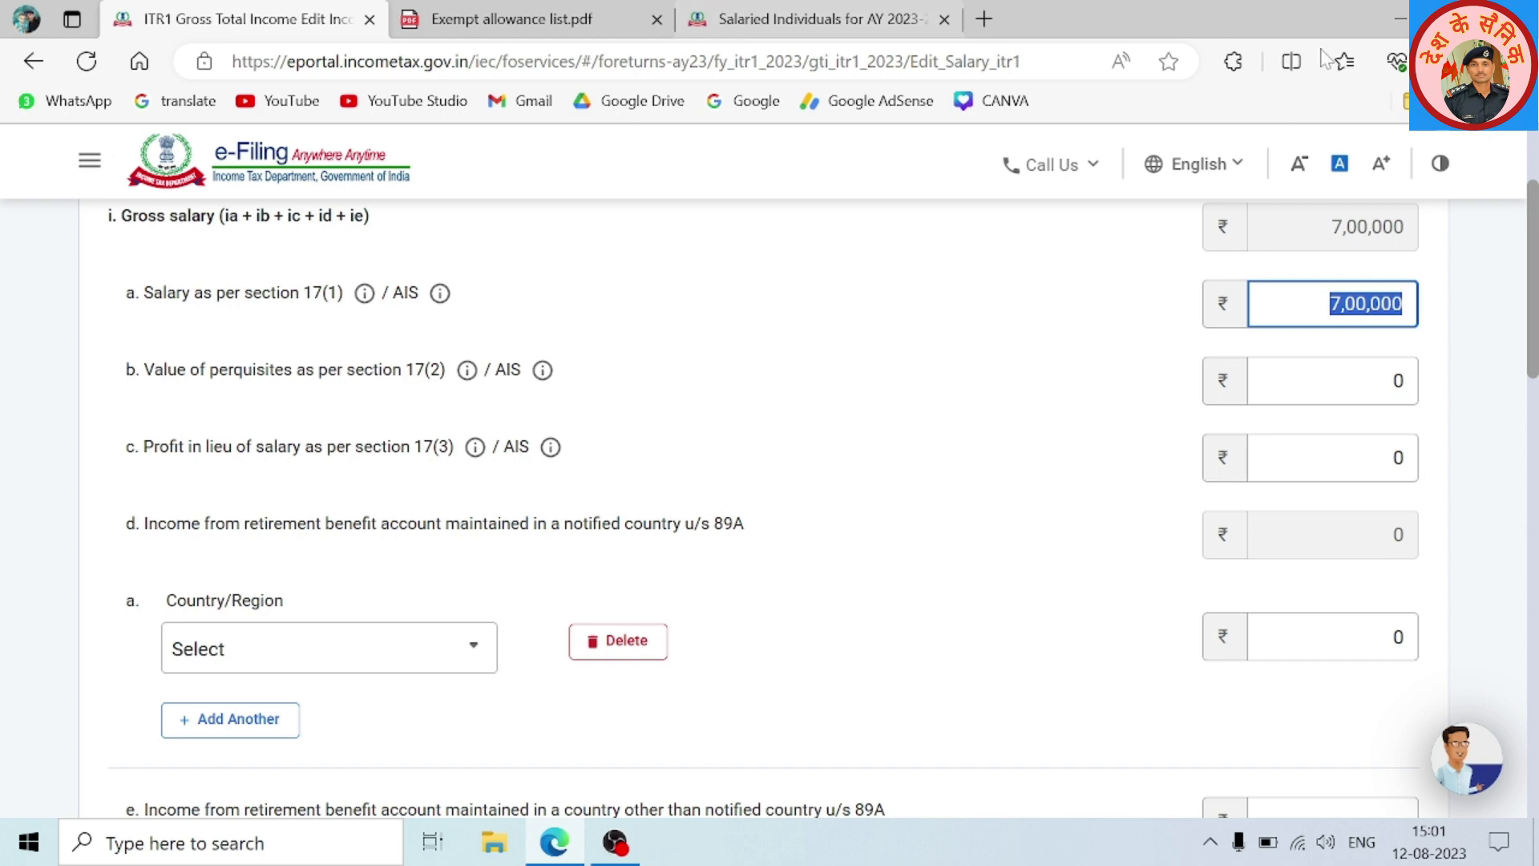
scroll(262, 373, "down", 6)
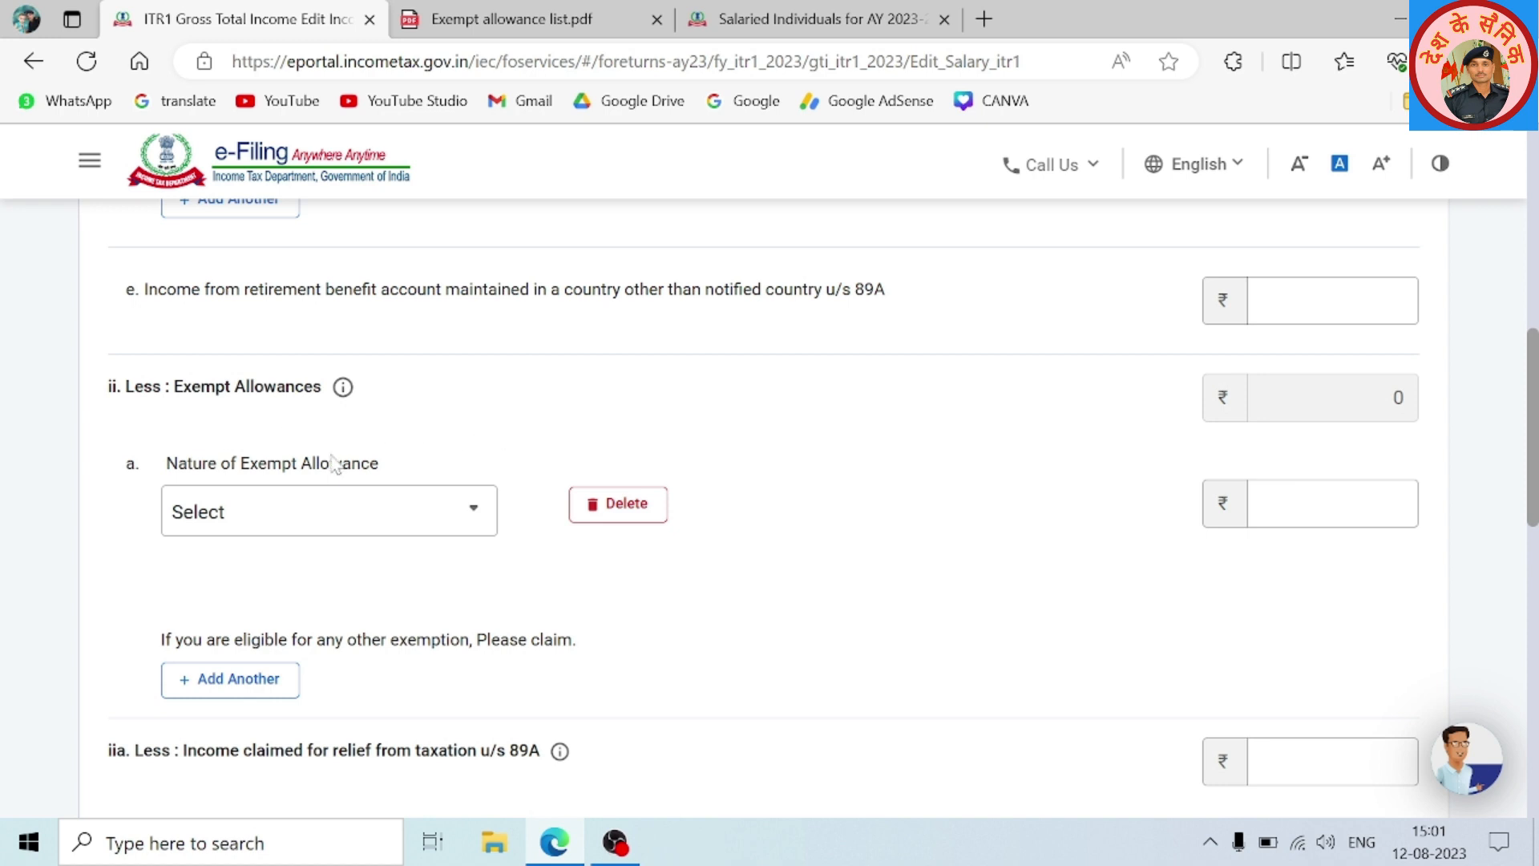
left_click(453, 520)
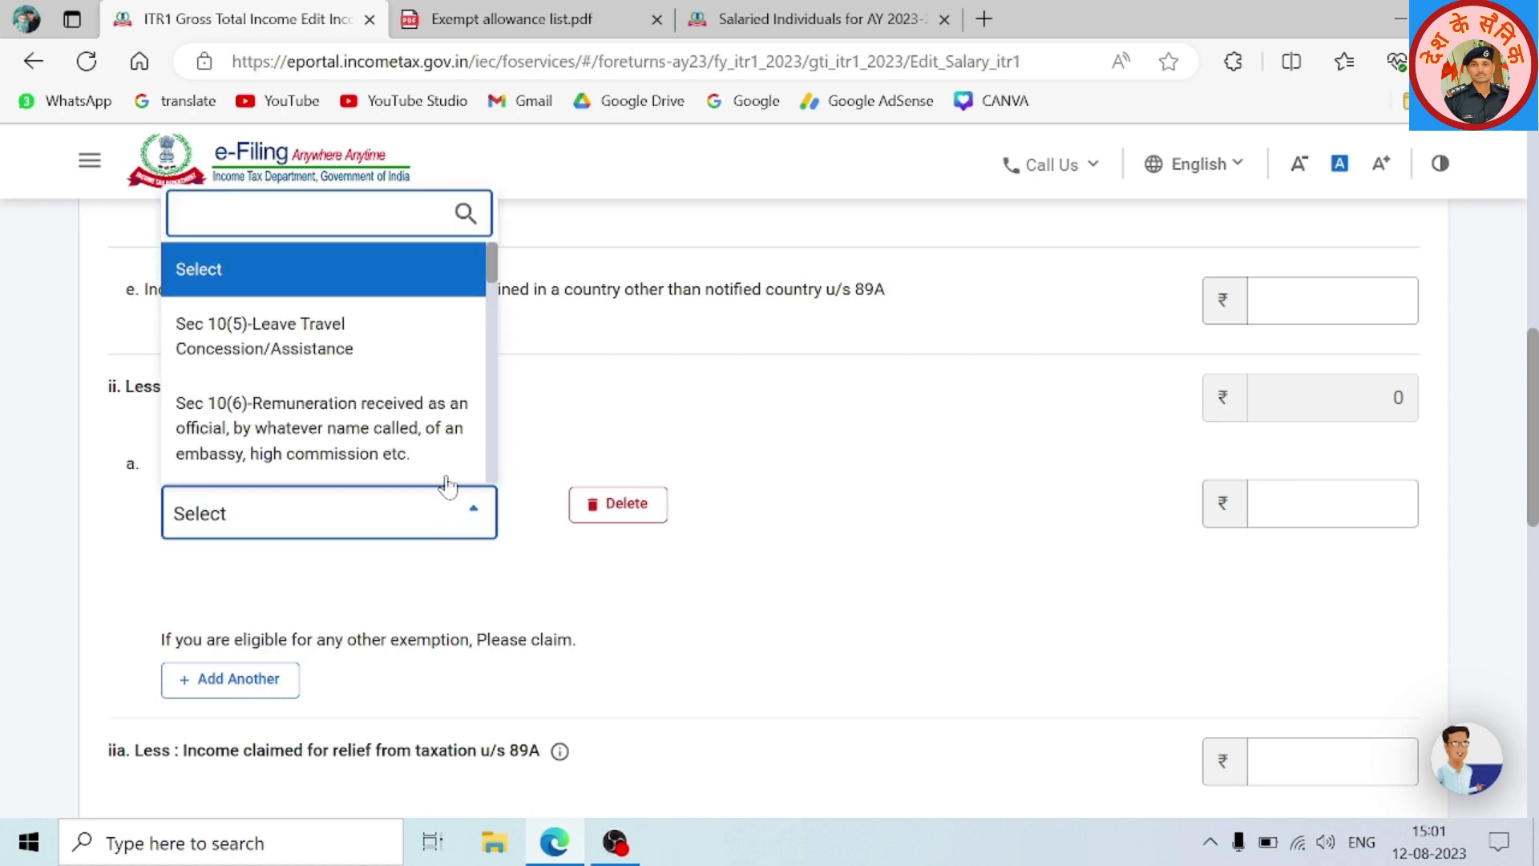
scroll(389, 355, "down", 3)
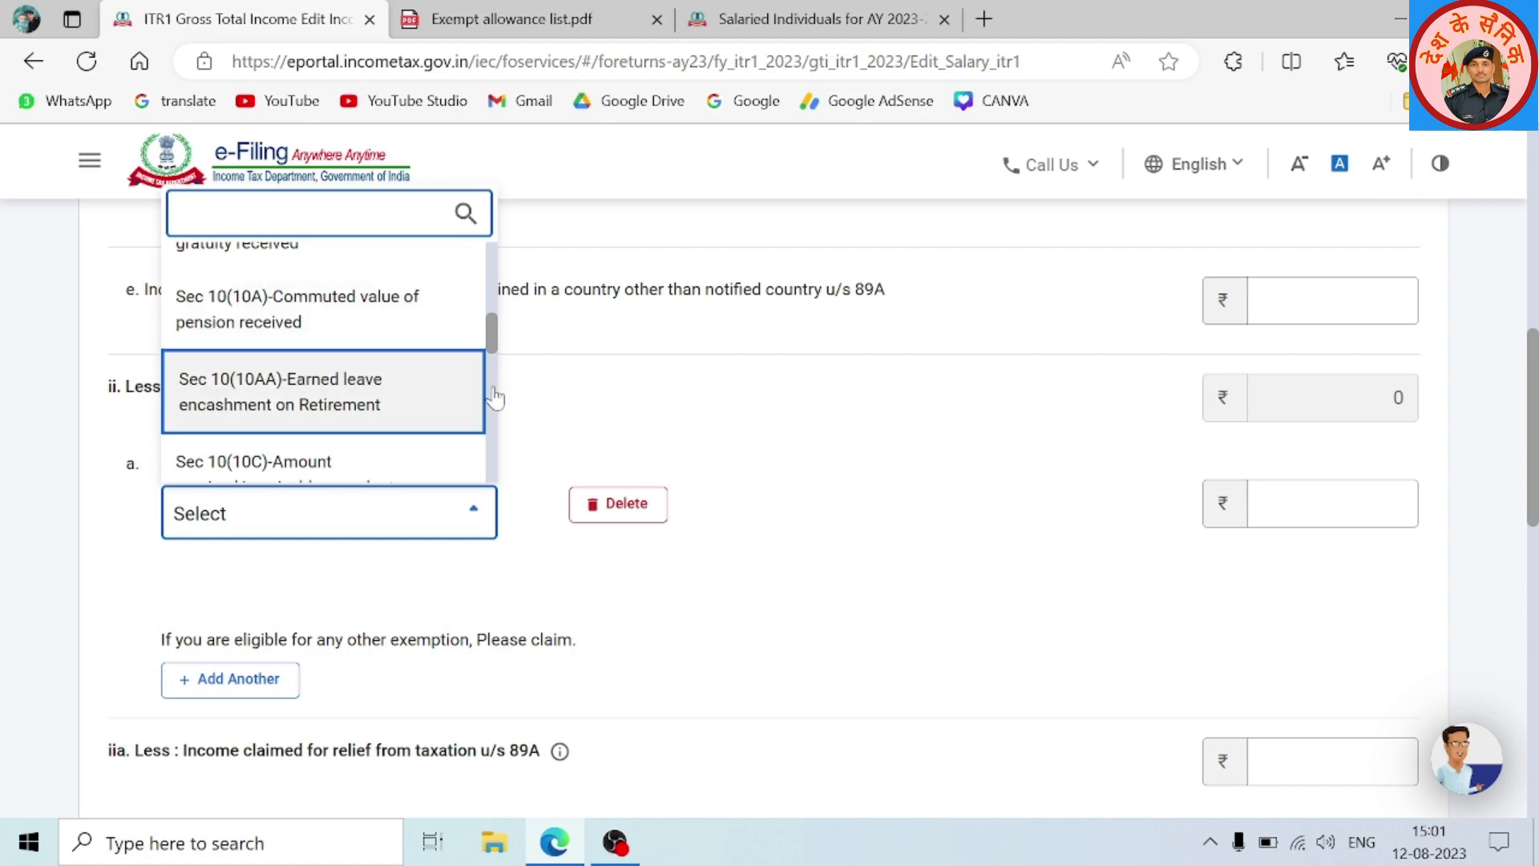
left_click(581, 398)
Switch to the Exempt allowance list PDF and examine its table of Non-Taxable Elements of Pay
left_click(497, 13)
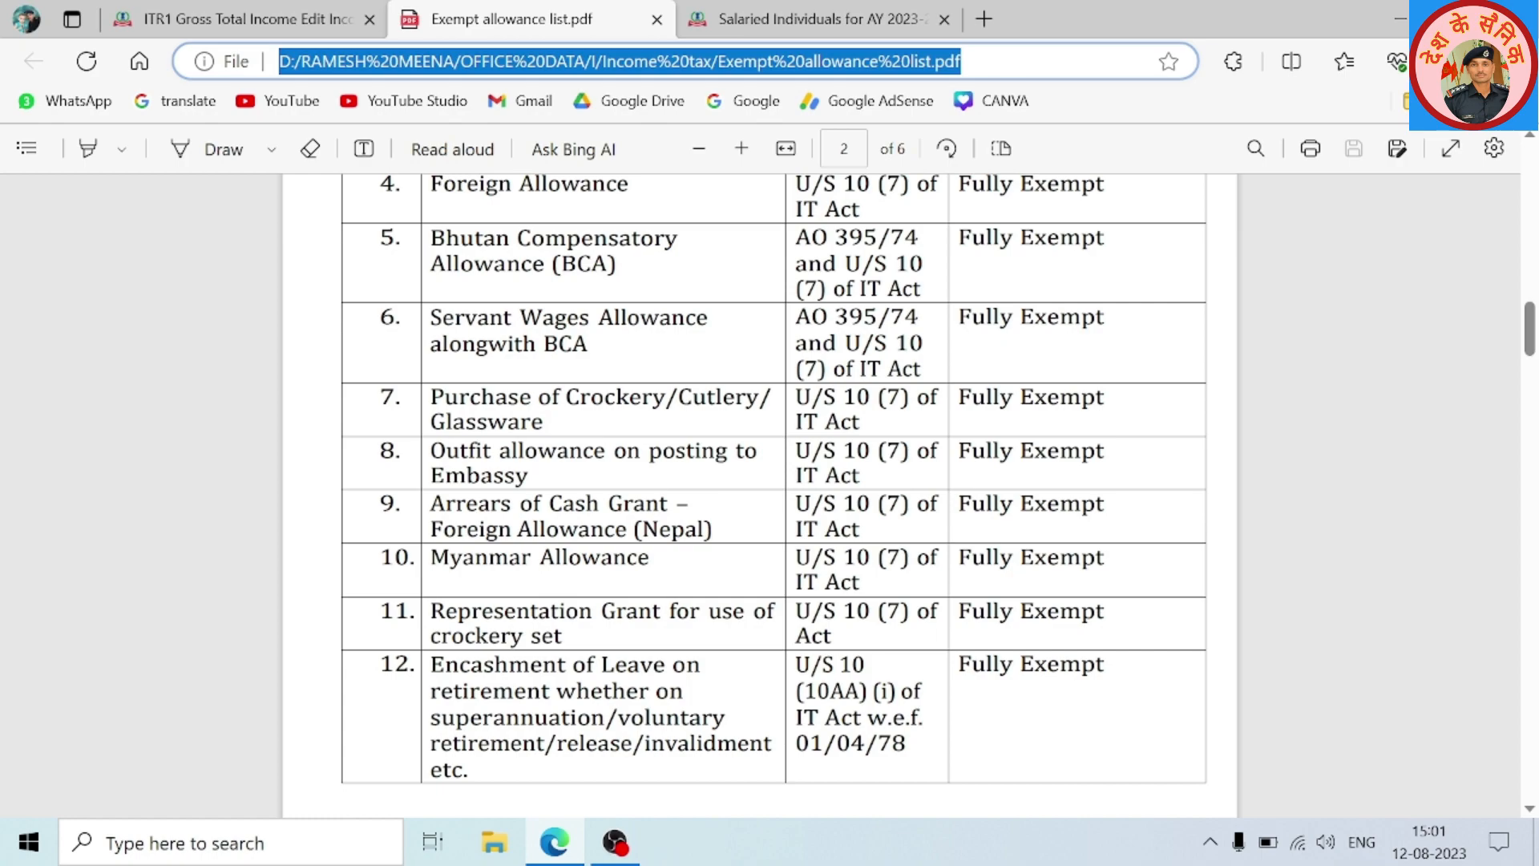
scroll(625, 425, "up", 20)
scroll(761, 497, "down", 20)
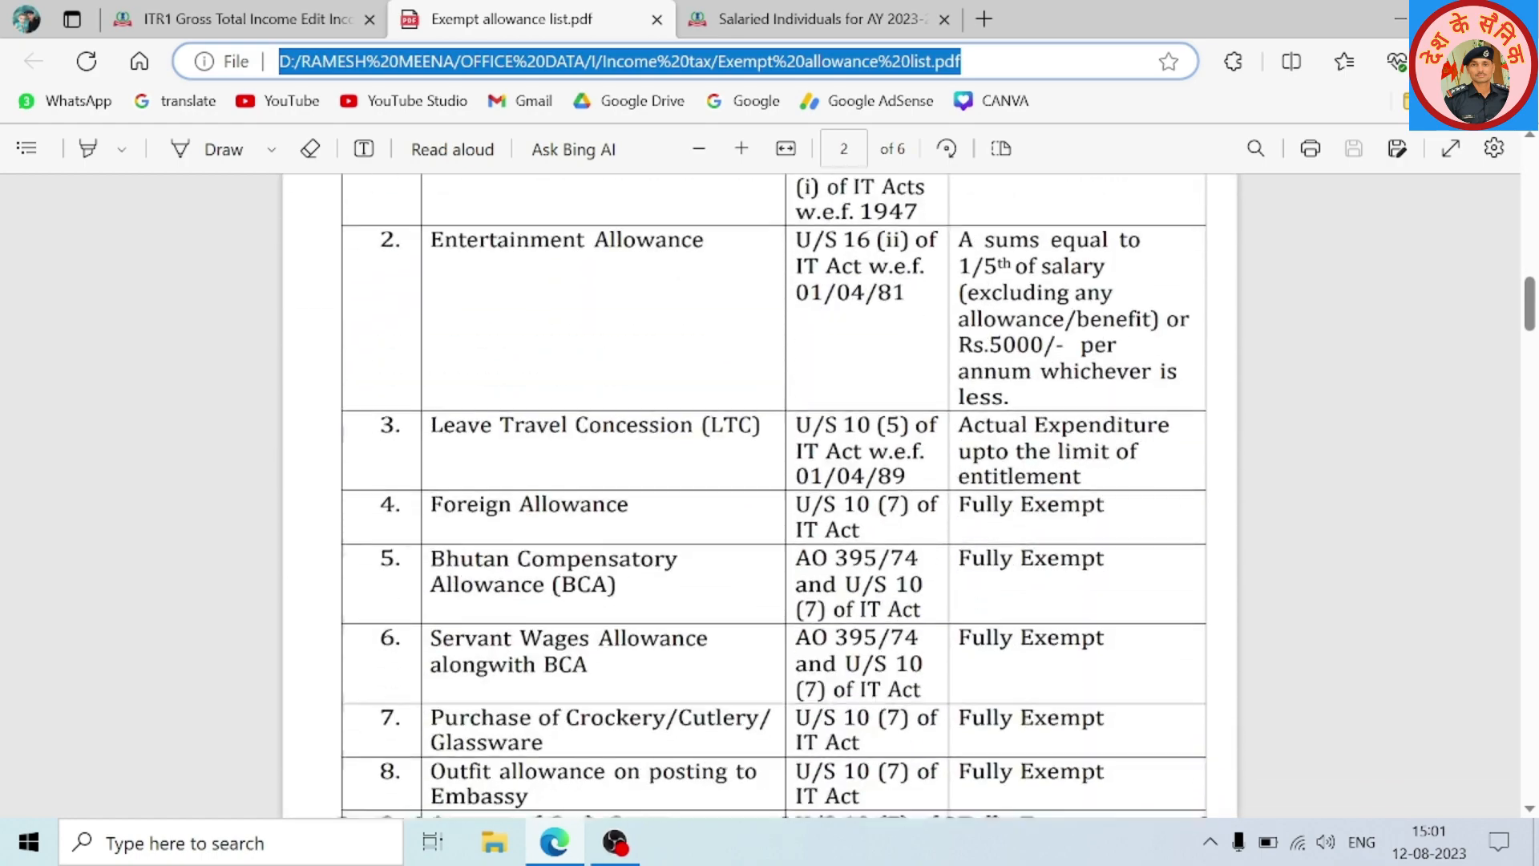
scroll(465, 505, "up", 4)
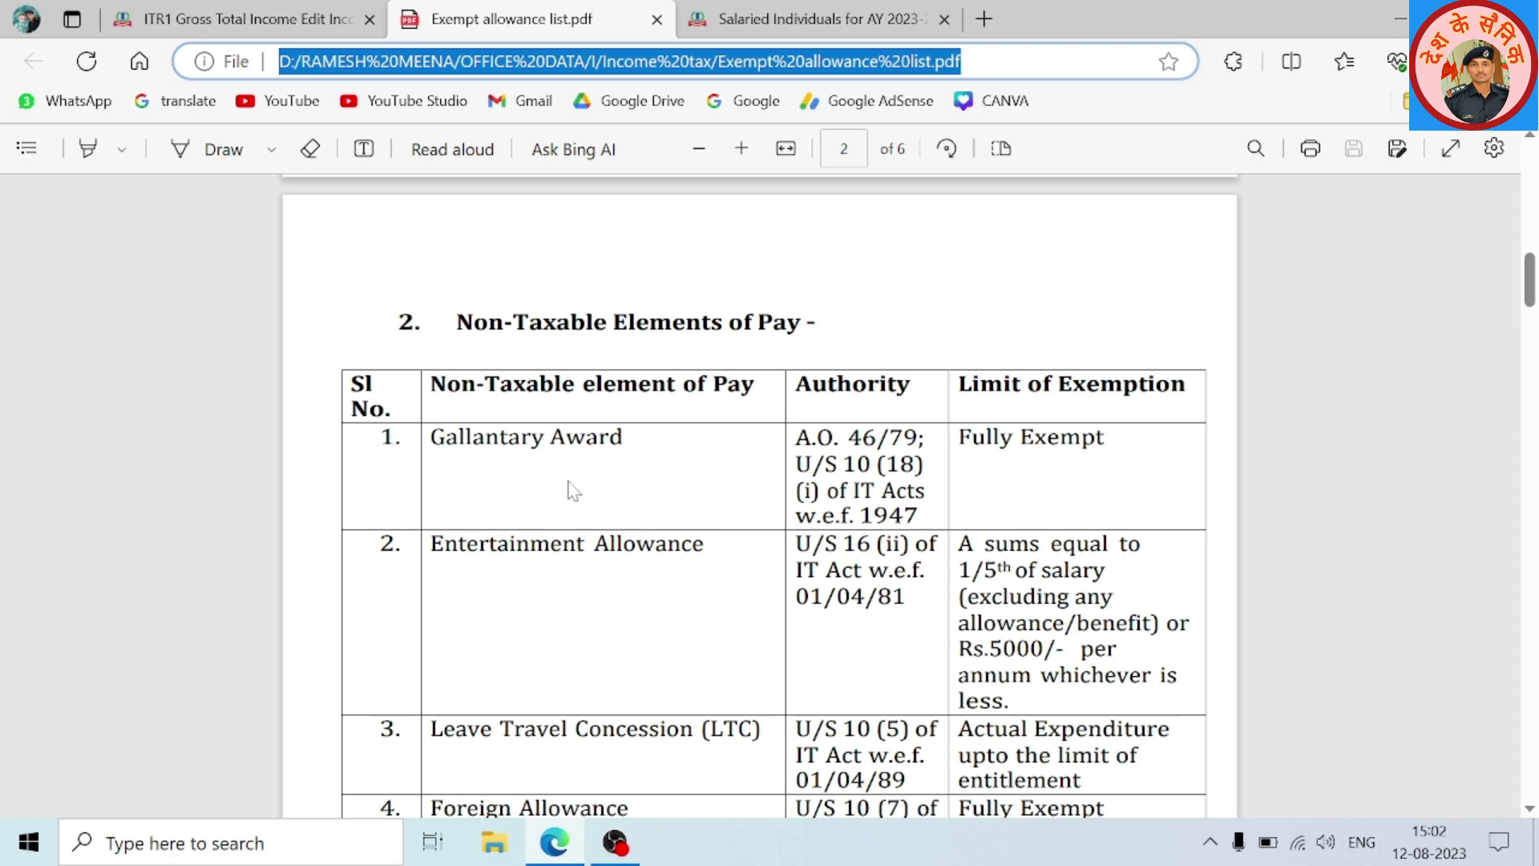
Read the Non-Taxable Elements of Pay table from Entertainment Allowance to Siachen Allowance, including each exemption limit
scroll(570, 489, "down", 4)
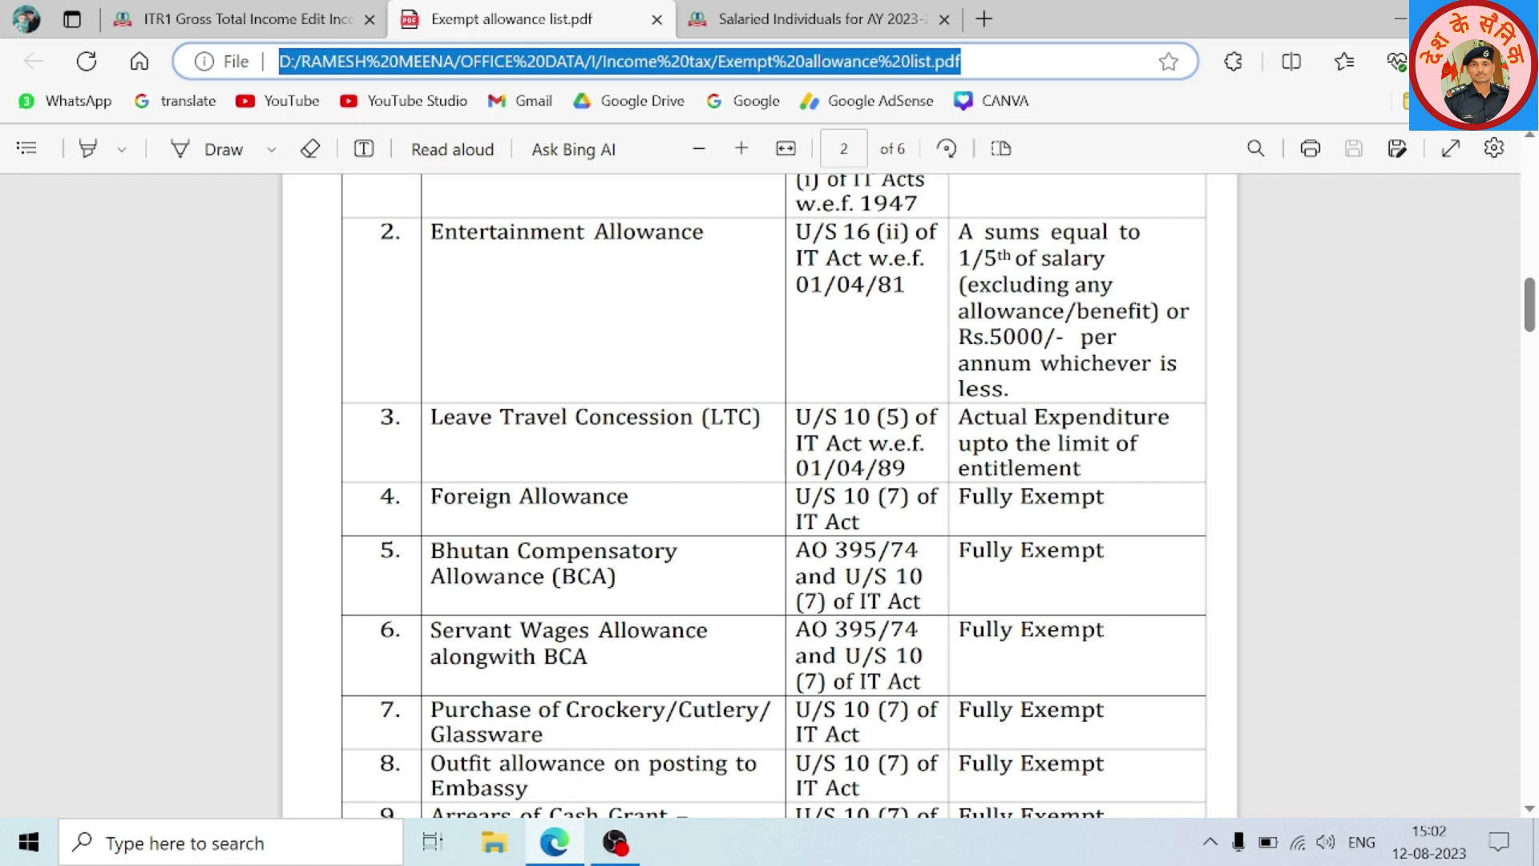
scroll(689, 507, "down", 1)
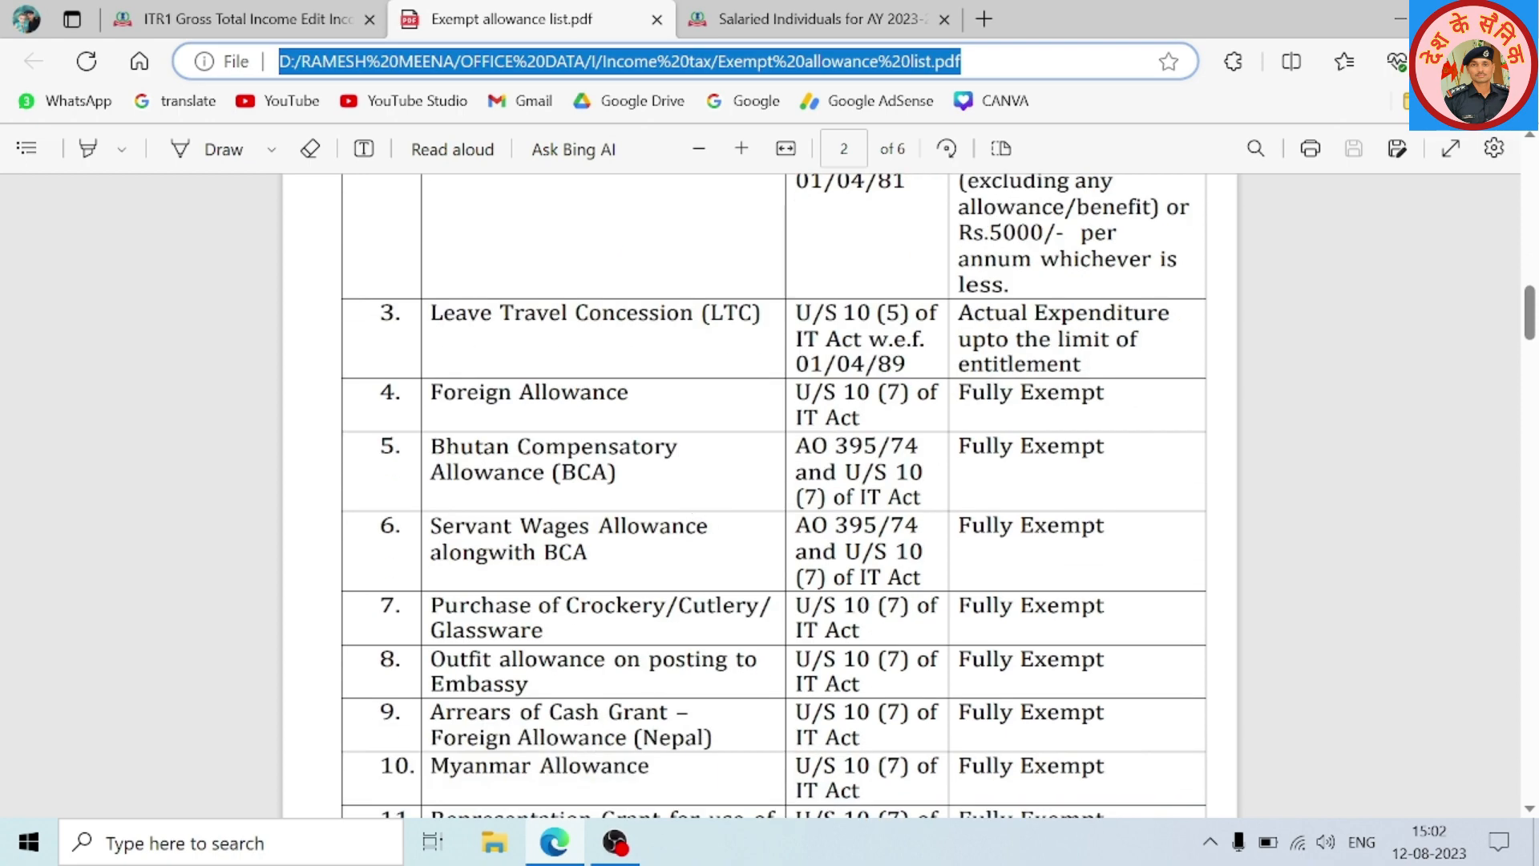
scroll(606, 481, "down", 5)
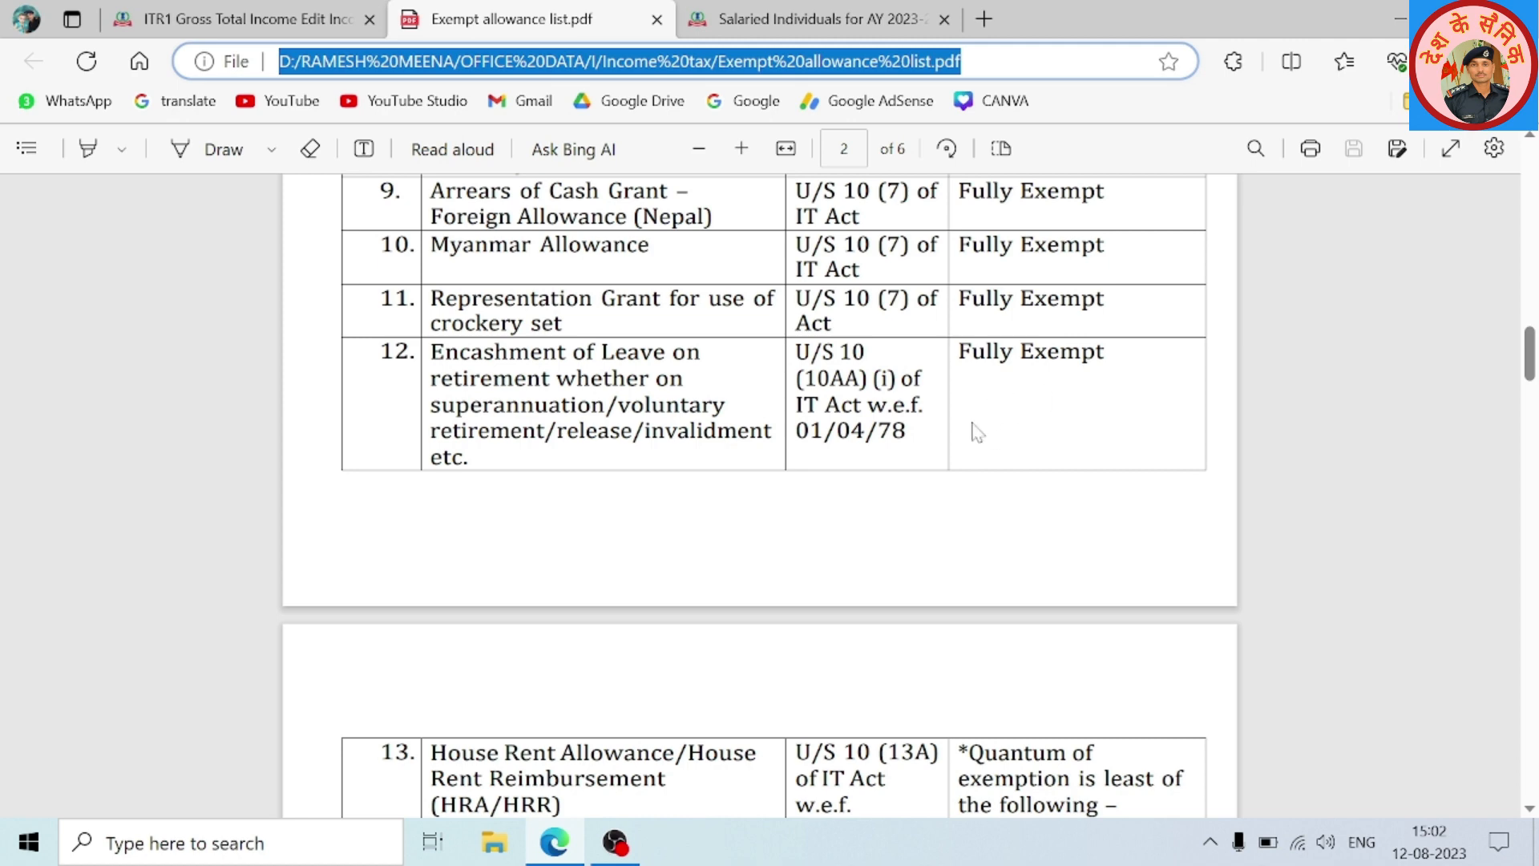
scroll(976, 430, "down", 5)
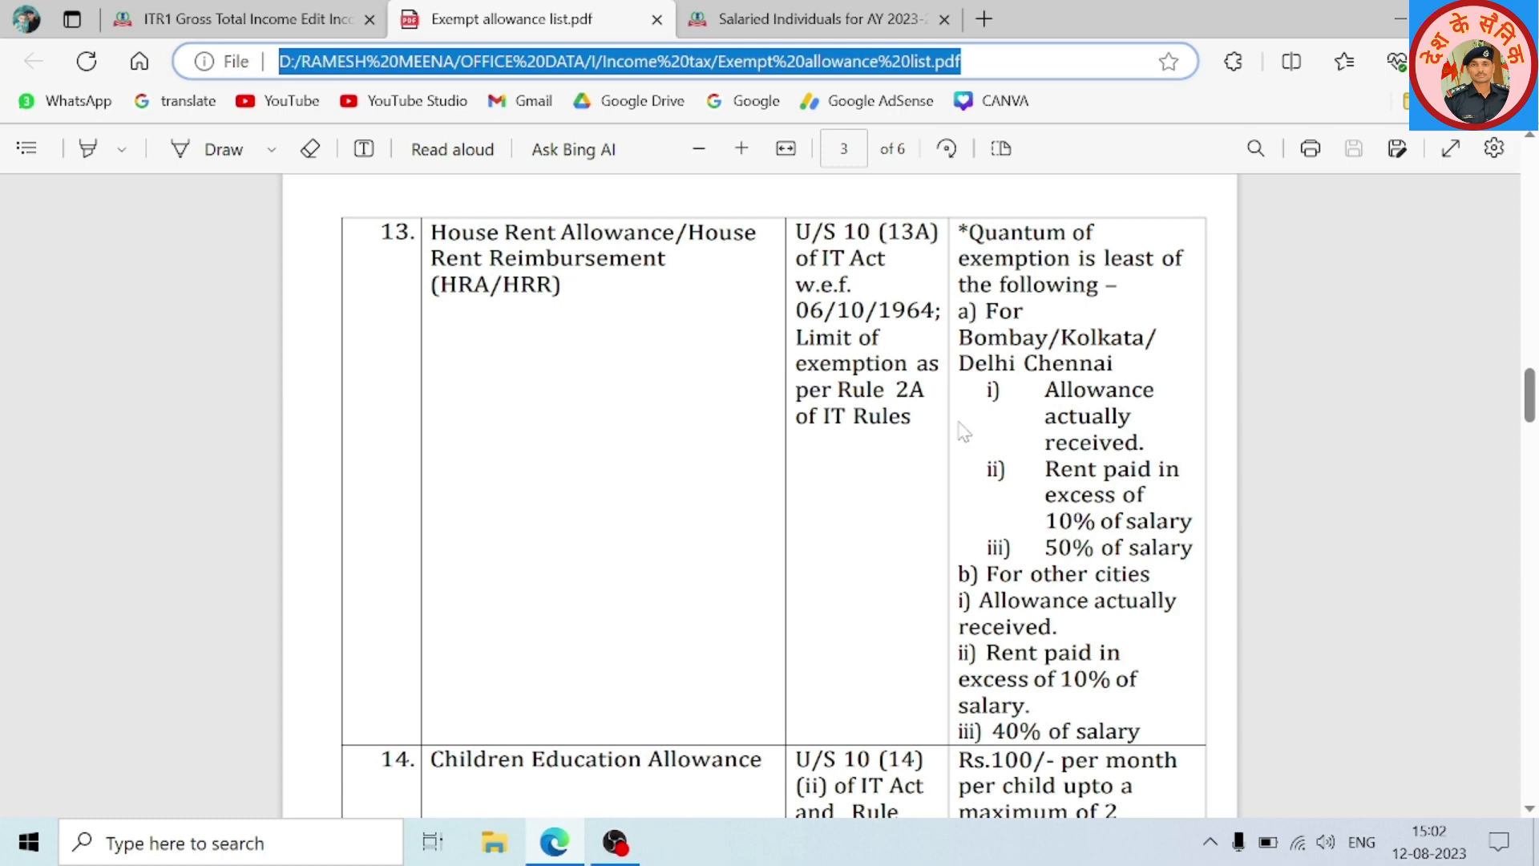
scroll(962, 431, "down", 5)
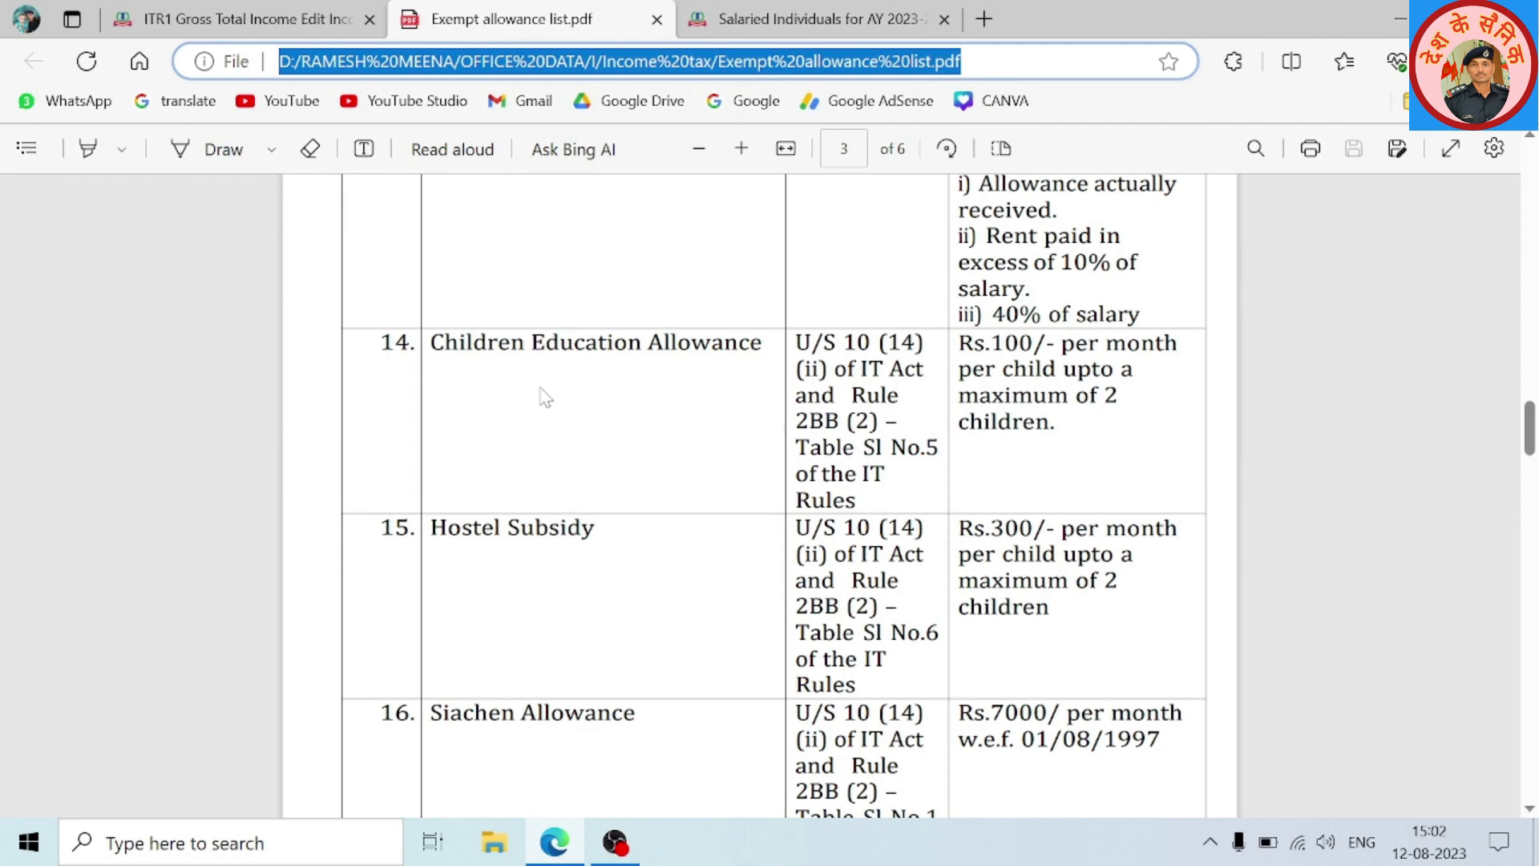
scroll(546, 393, "down", 1)
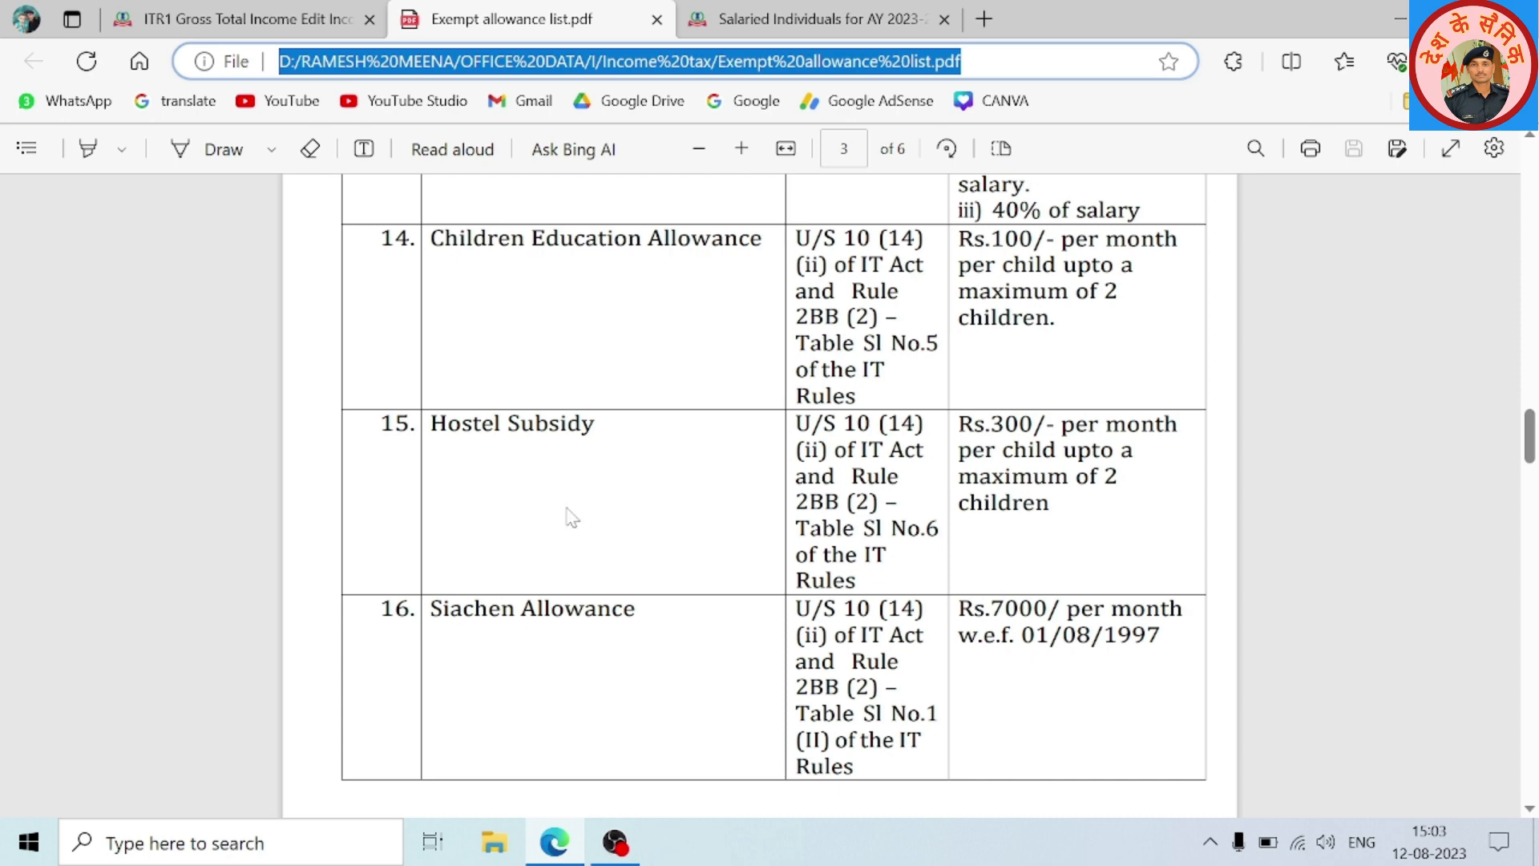
scroll(567, 516, "down", 4)
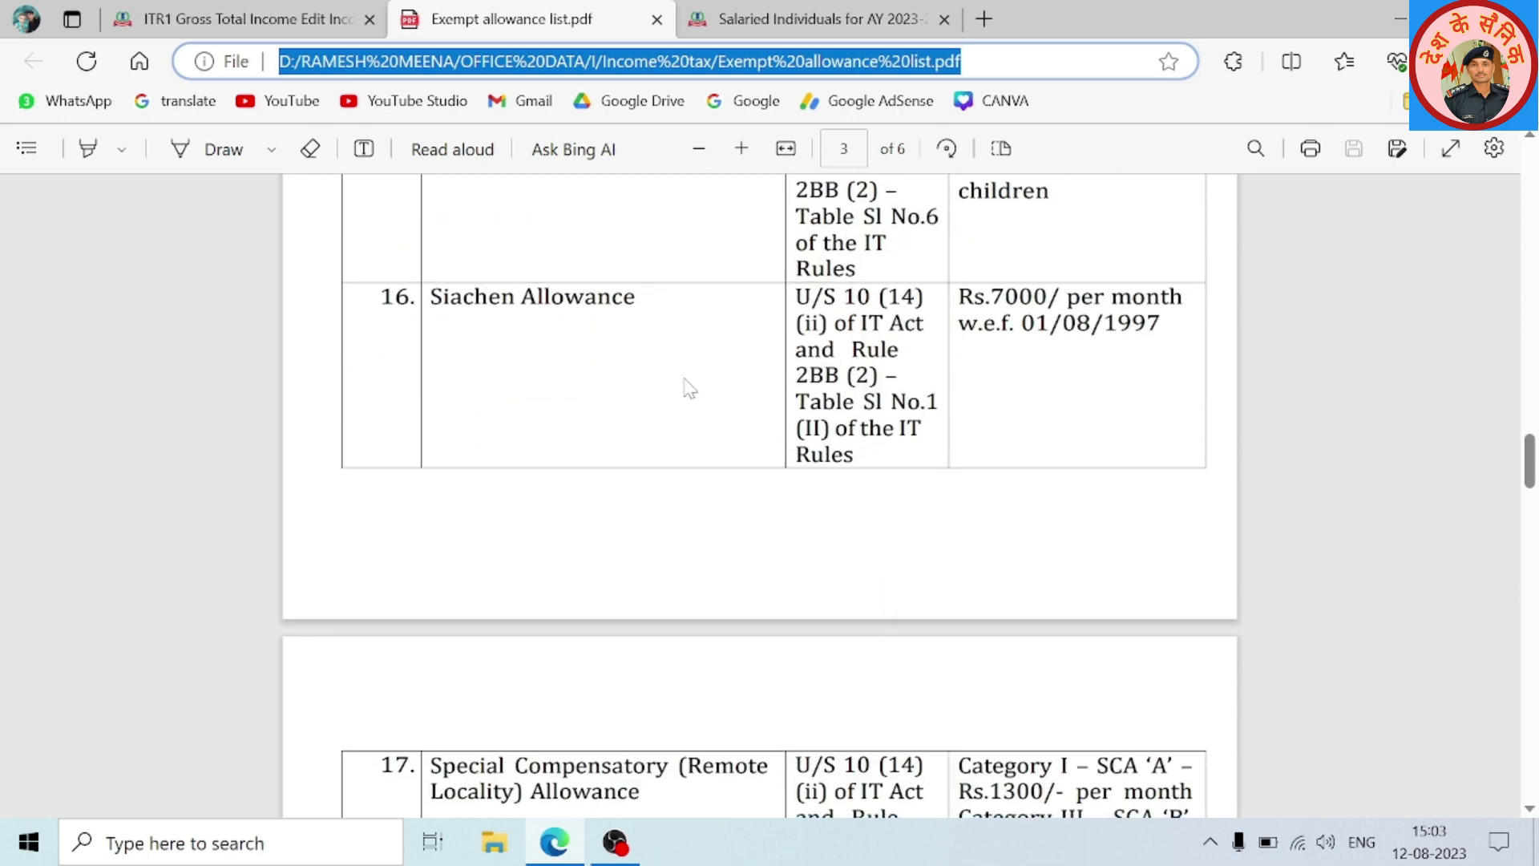
Read the remaining non-taxable allowances from Special Compensatory (Remote Locality) Allowance to Any payment from Provident Fund, with their exemption limits
scroll(684, 372, "down", 5)
scroll(560, 437, "down", 1)
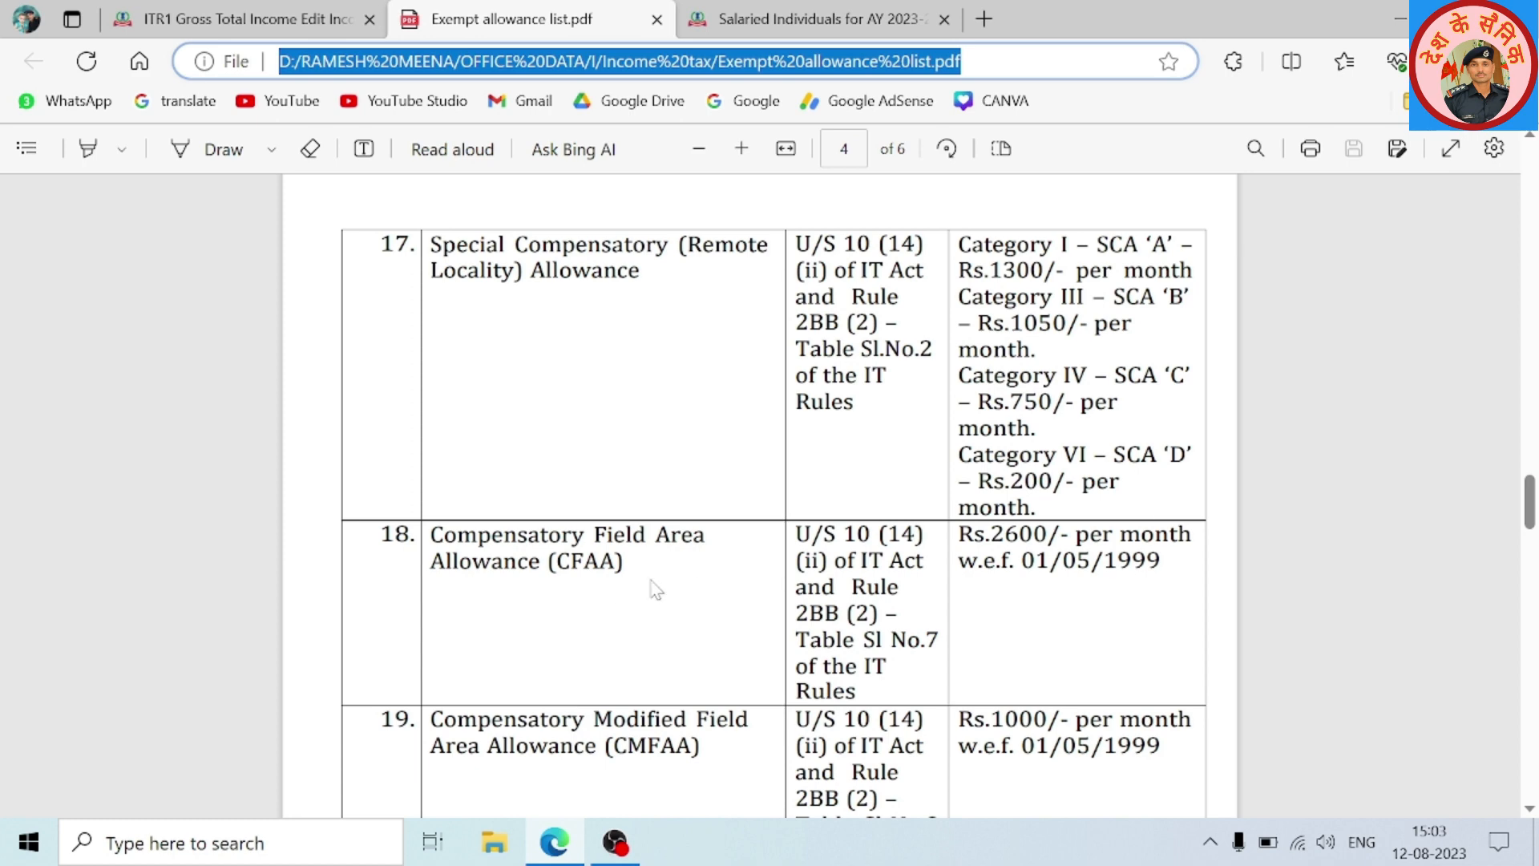
scroll(672, 586, "down", 3)
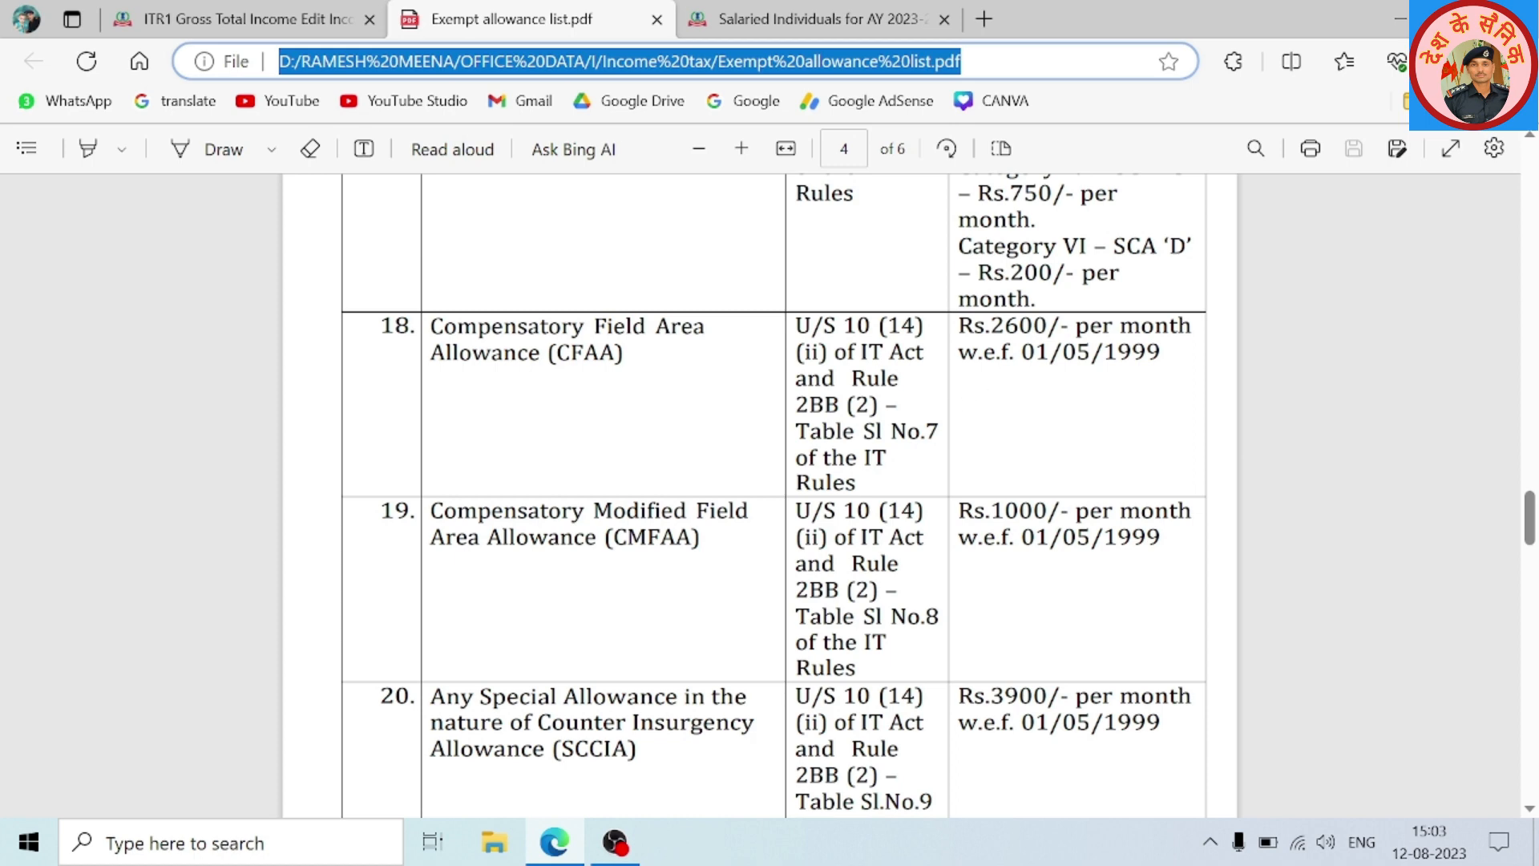
scroll(663, 463, "down", 3)
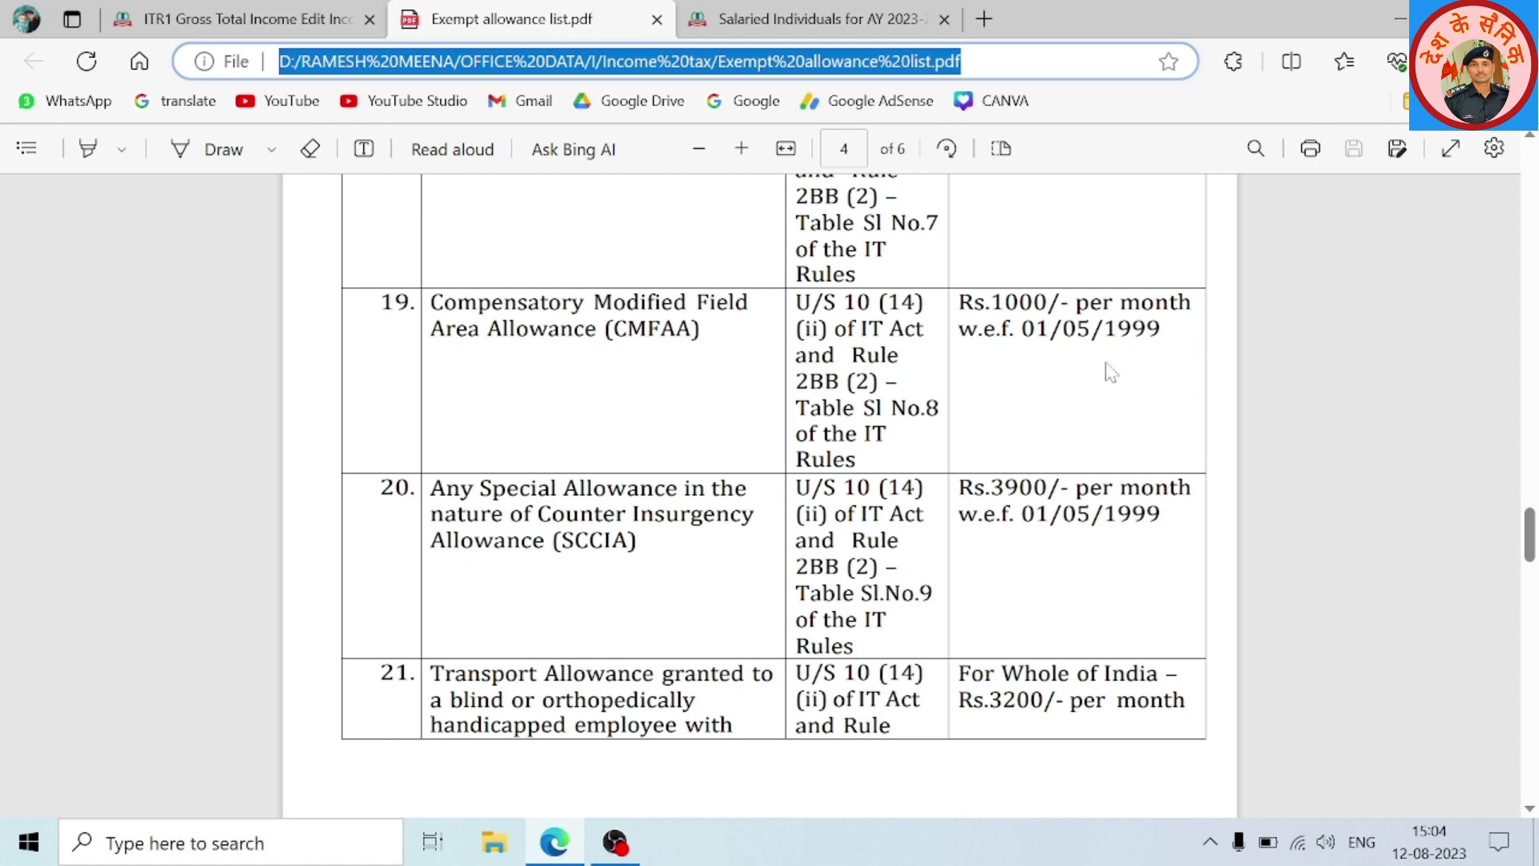
scroll(973, 381, "down", 3)
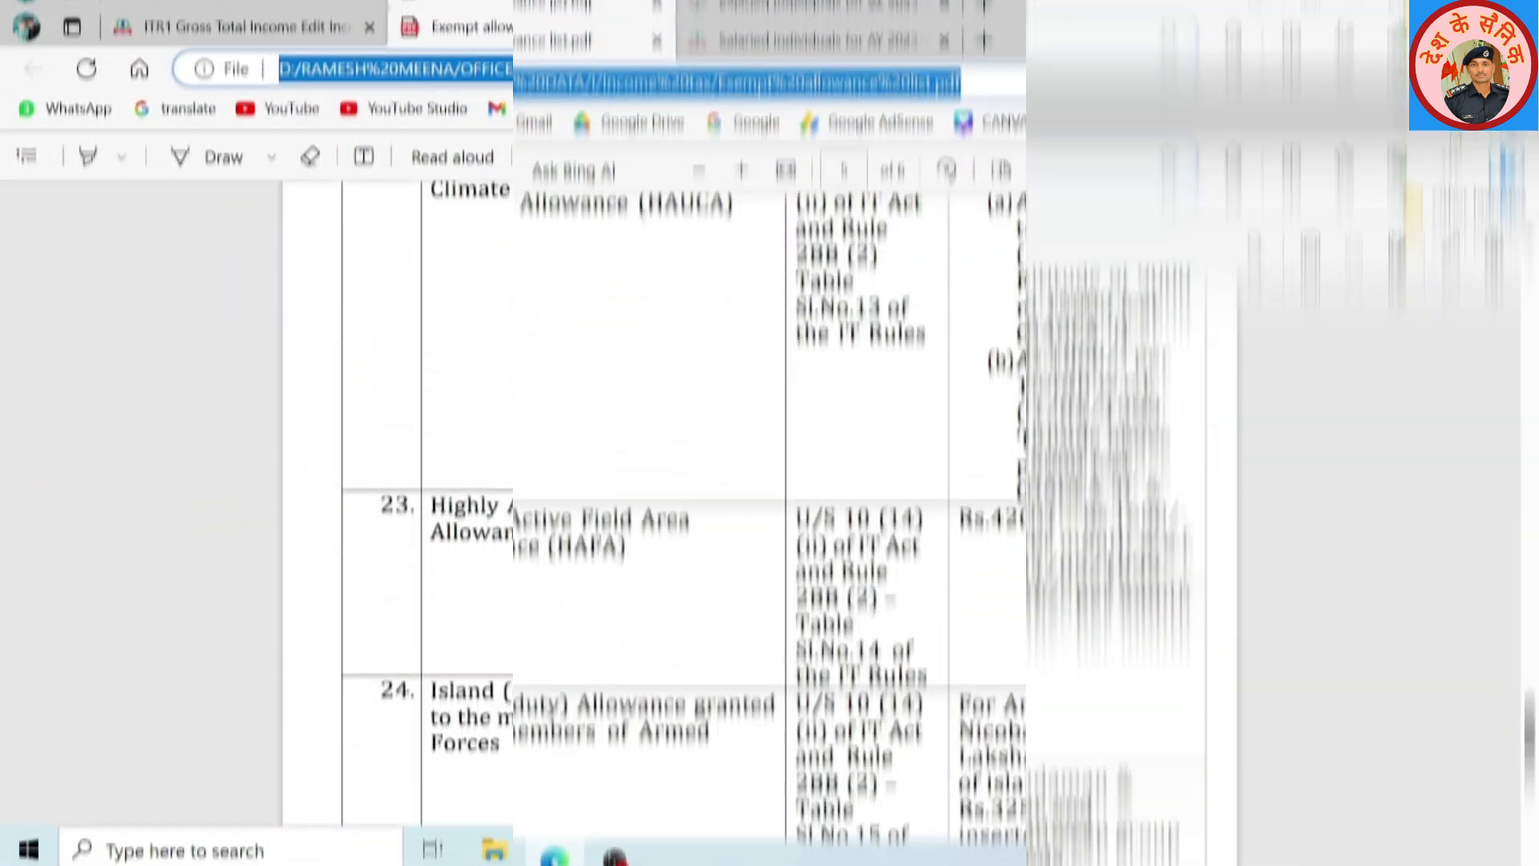
scroll(574, 502, "down", 1)
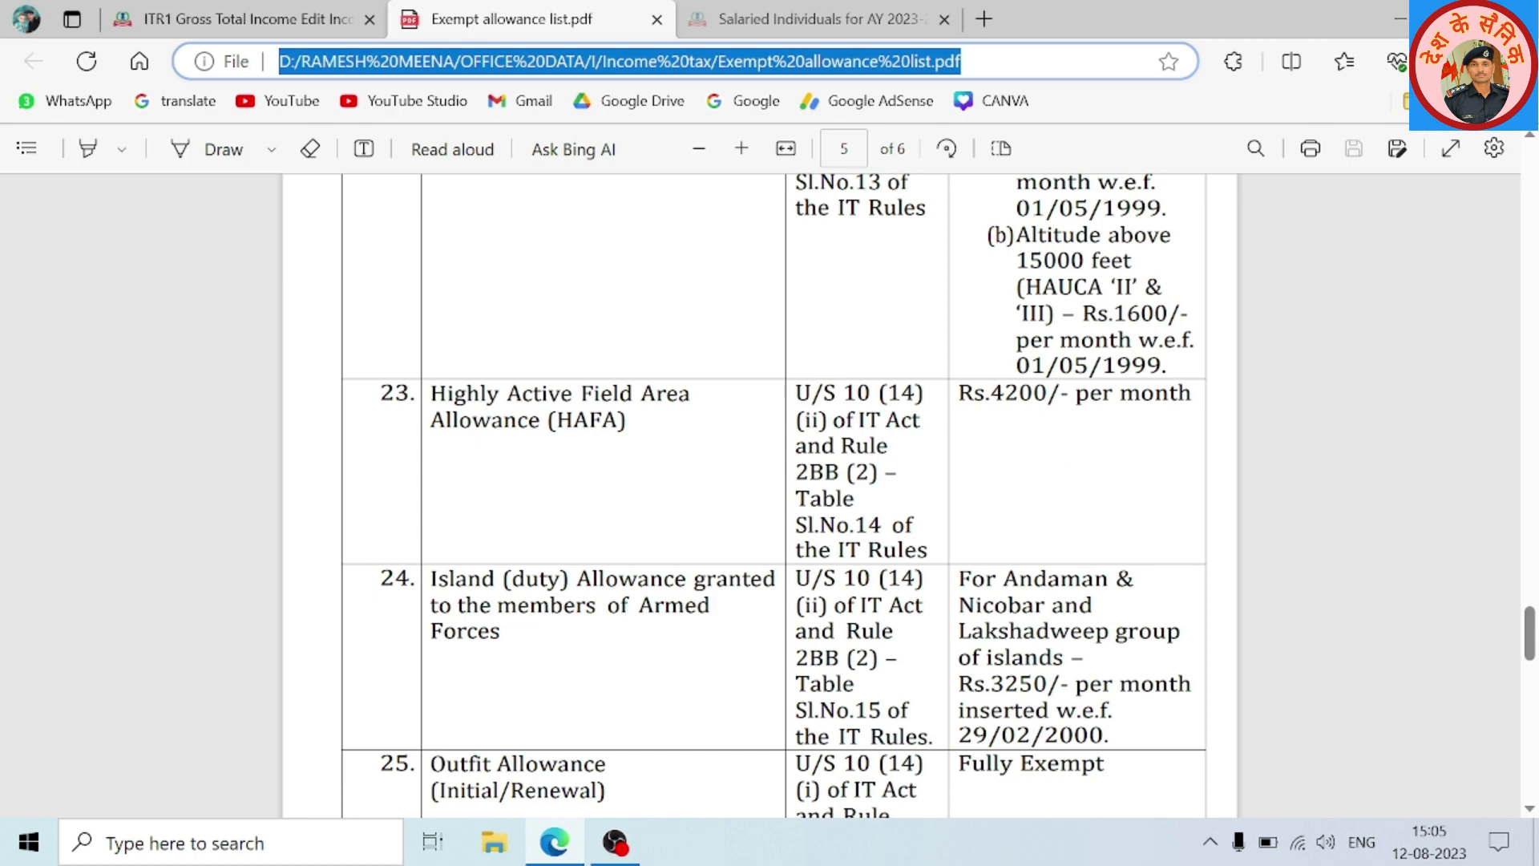
scroll(697, 497, "down", 4)
scroll(527, 357, "down", 5)
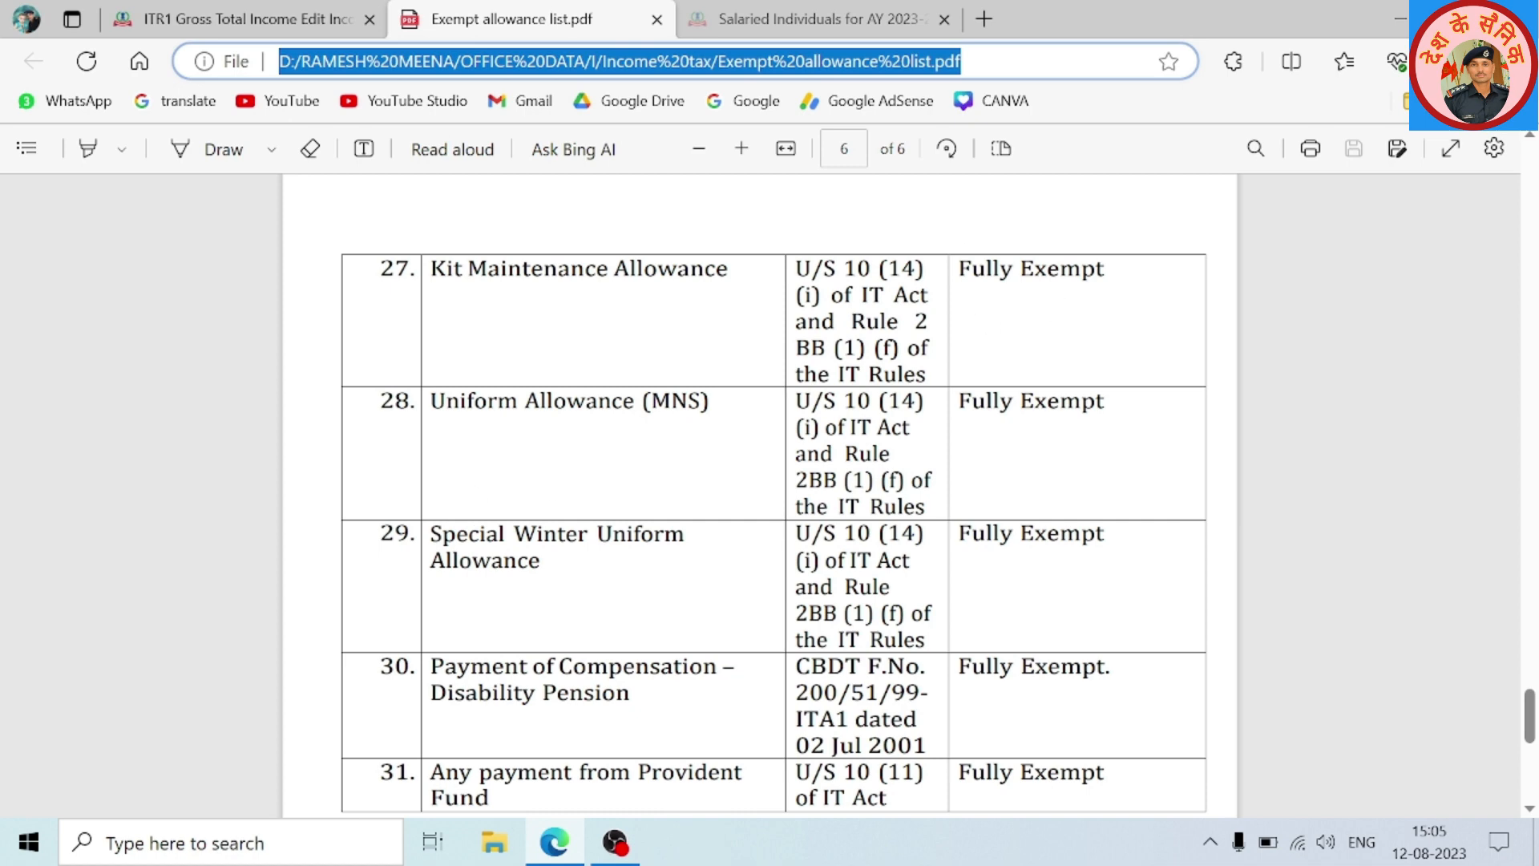
scroll(535, 505, "down", 3)
scroll(690, 498, "up", 2)
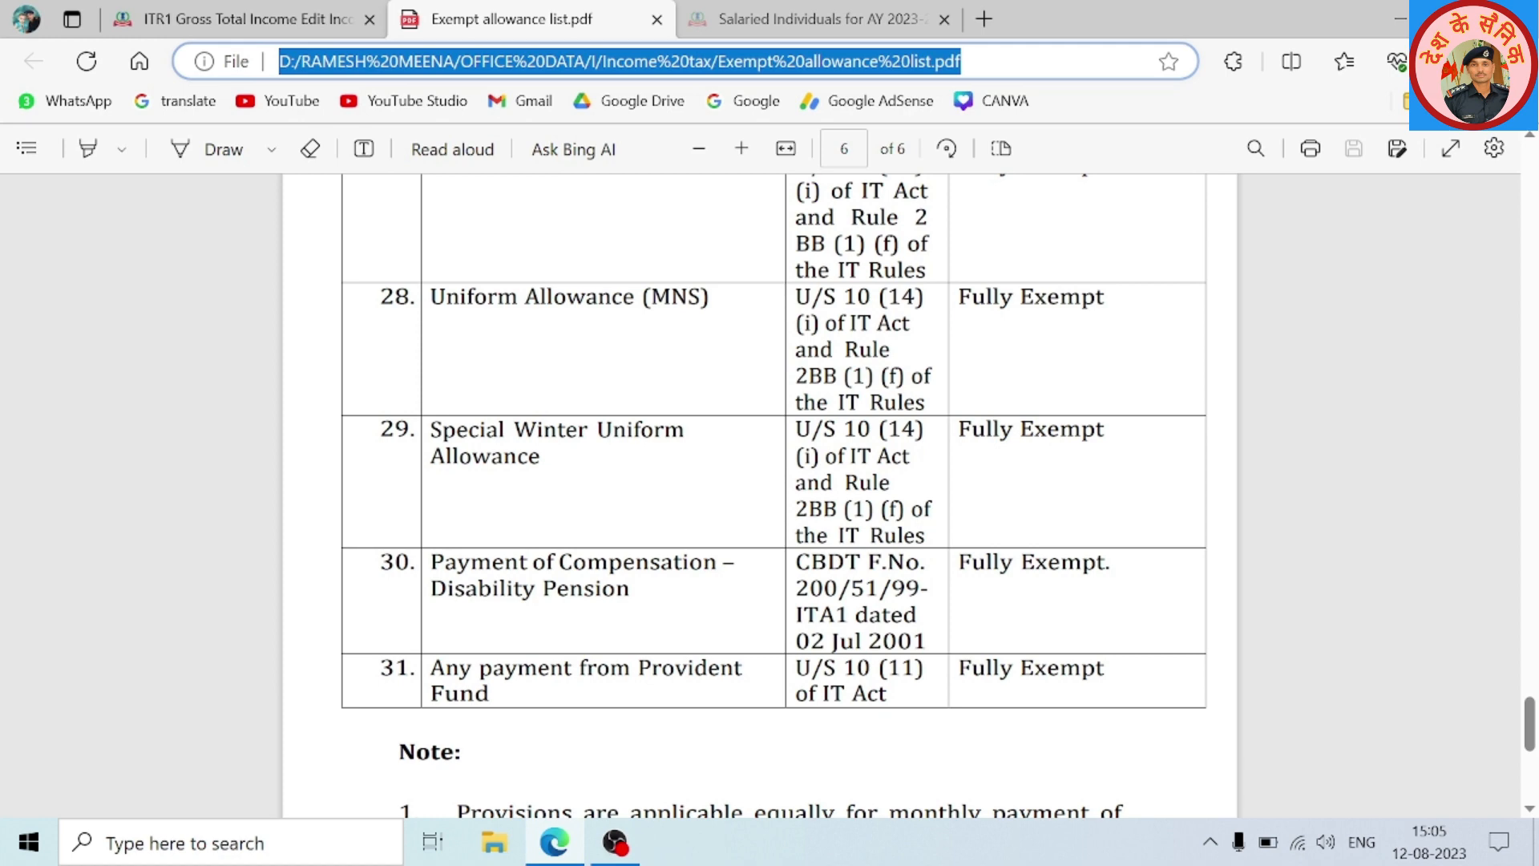
scroll(769, 498, "up", 3)
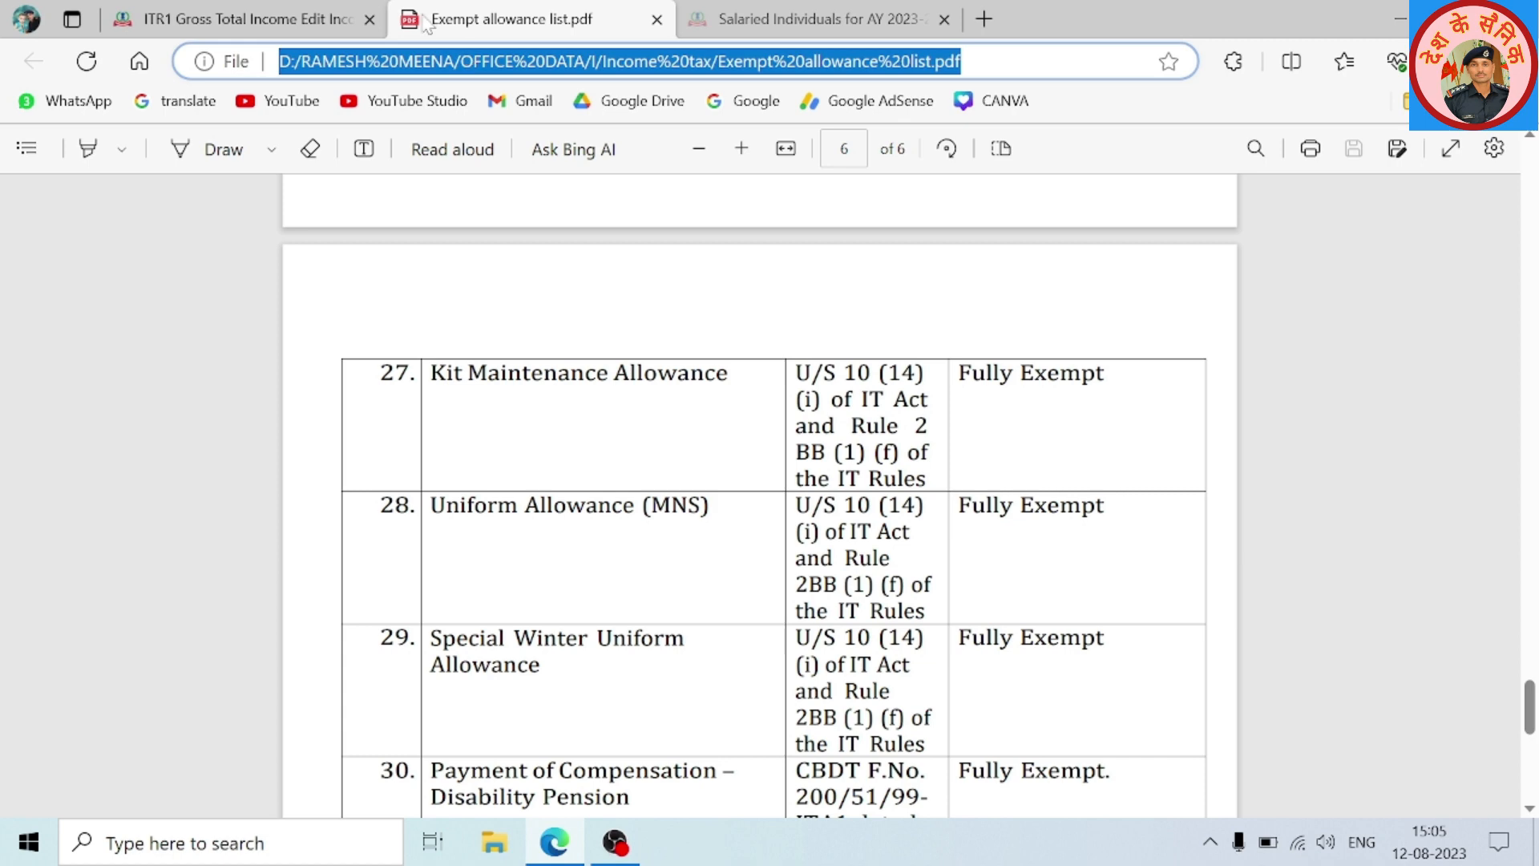
Return to the ITR-1 salary form, review its exempt allowances and section 16 deductions, and submit the salary details
left_click(245, 20)
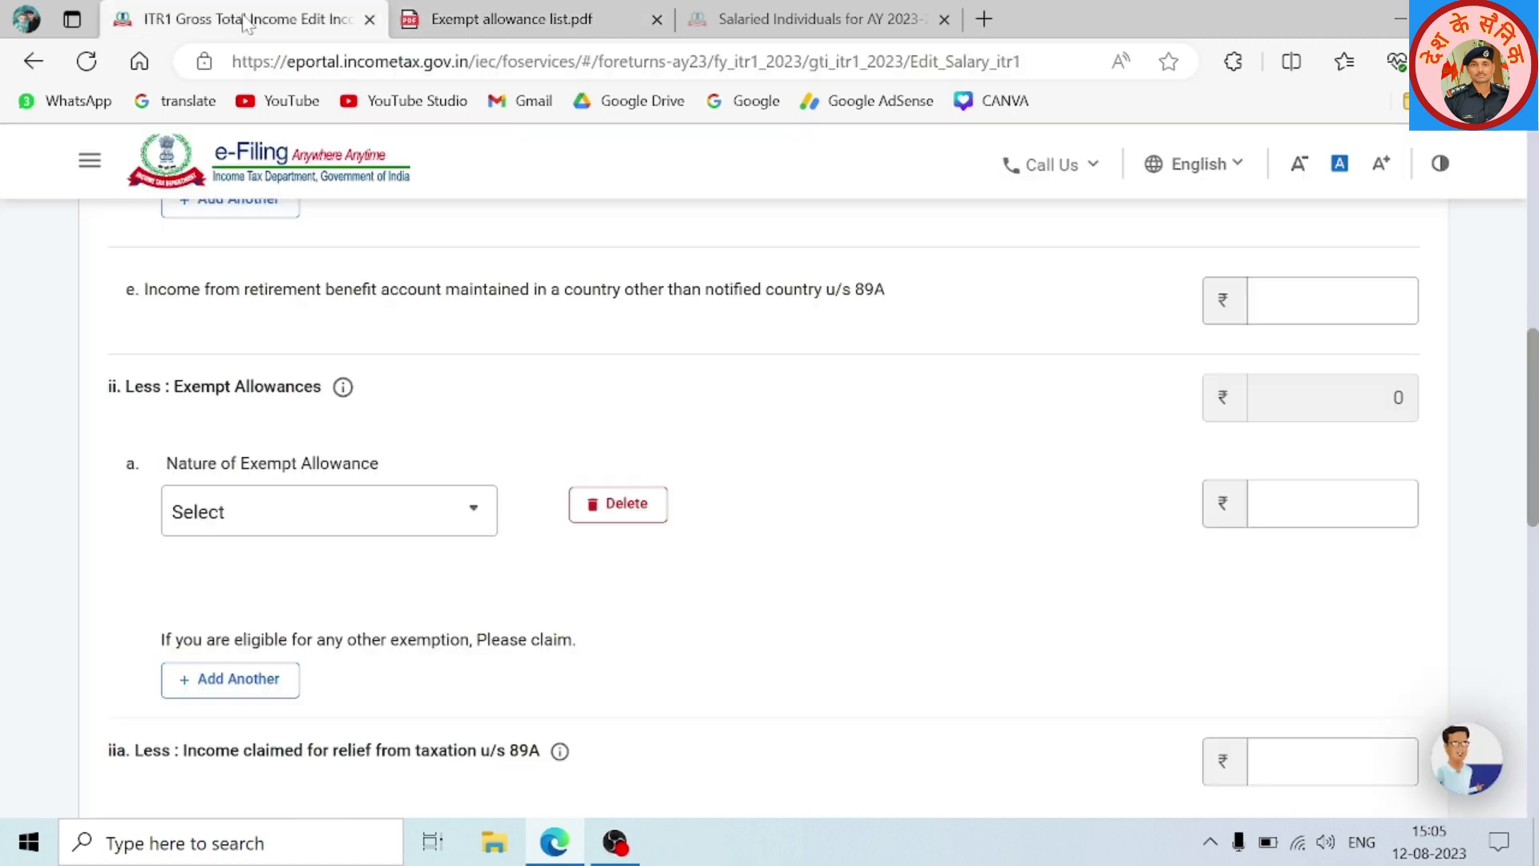
left_click(423, 513)
scroll(622, 439, "down", 7)
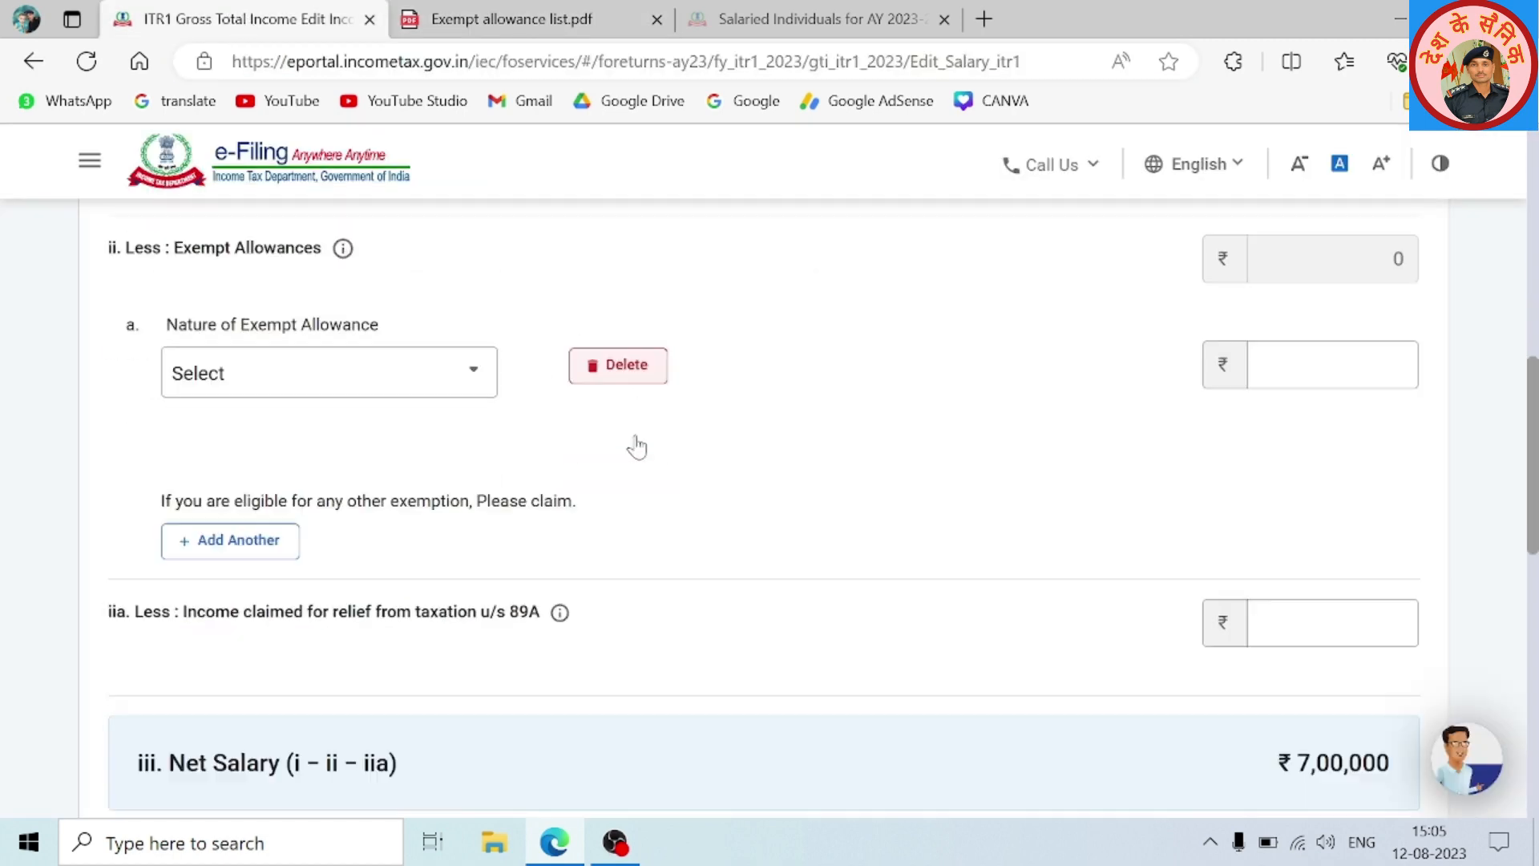
scroll(553, 426, "down", 2)
scroll(553, 426, "up", 3)
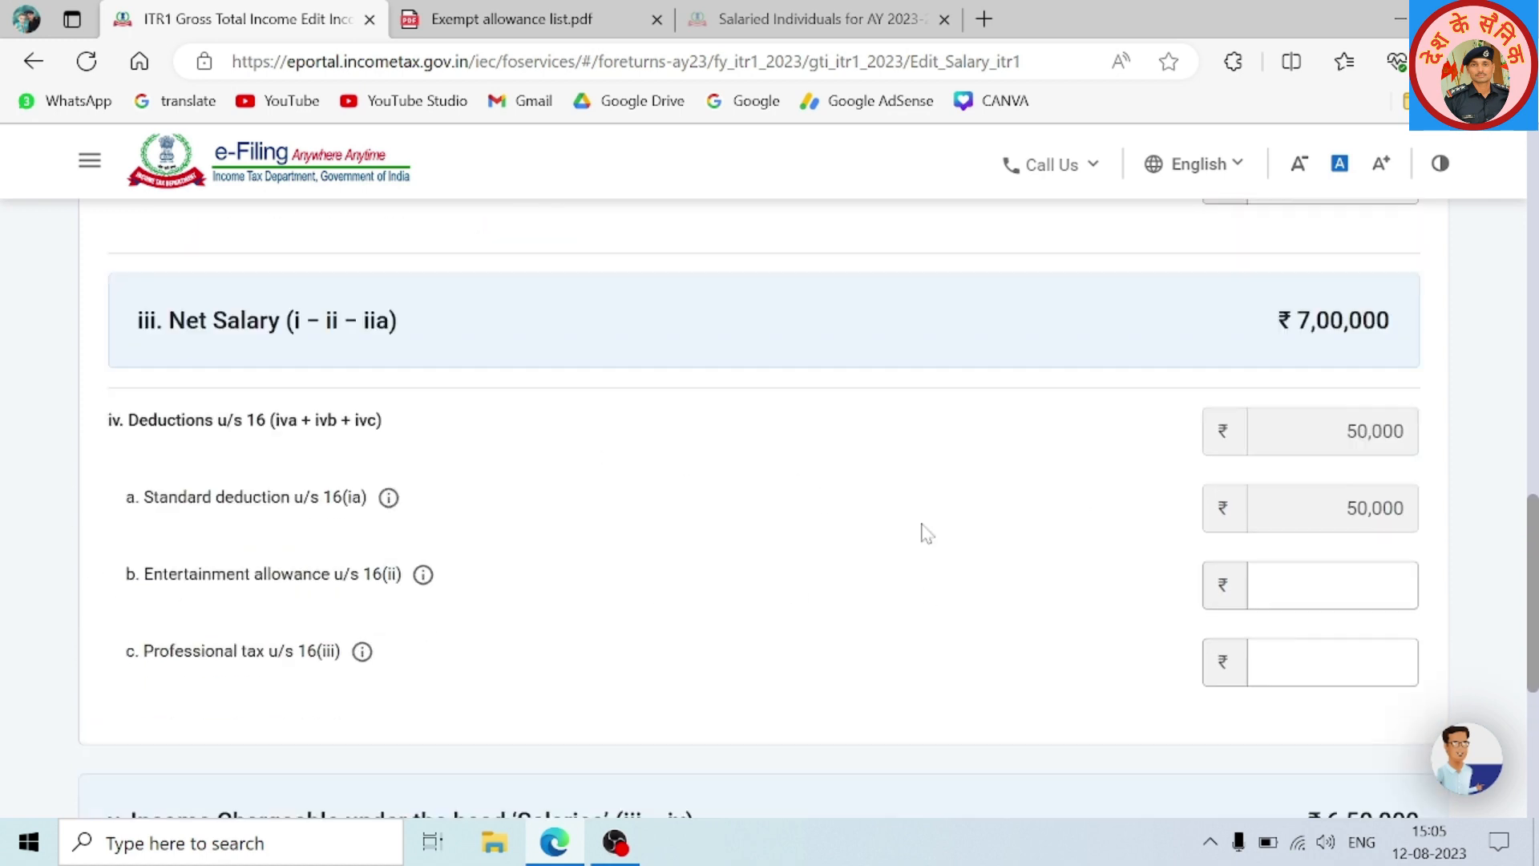
scroll(921, 533, "down", 5)
left_click(1381, 585)
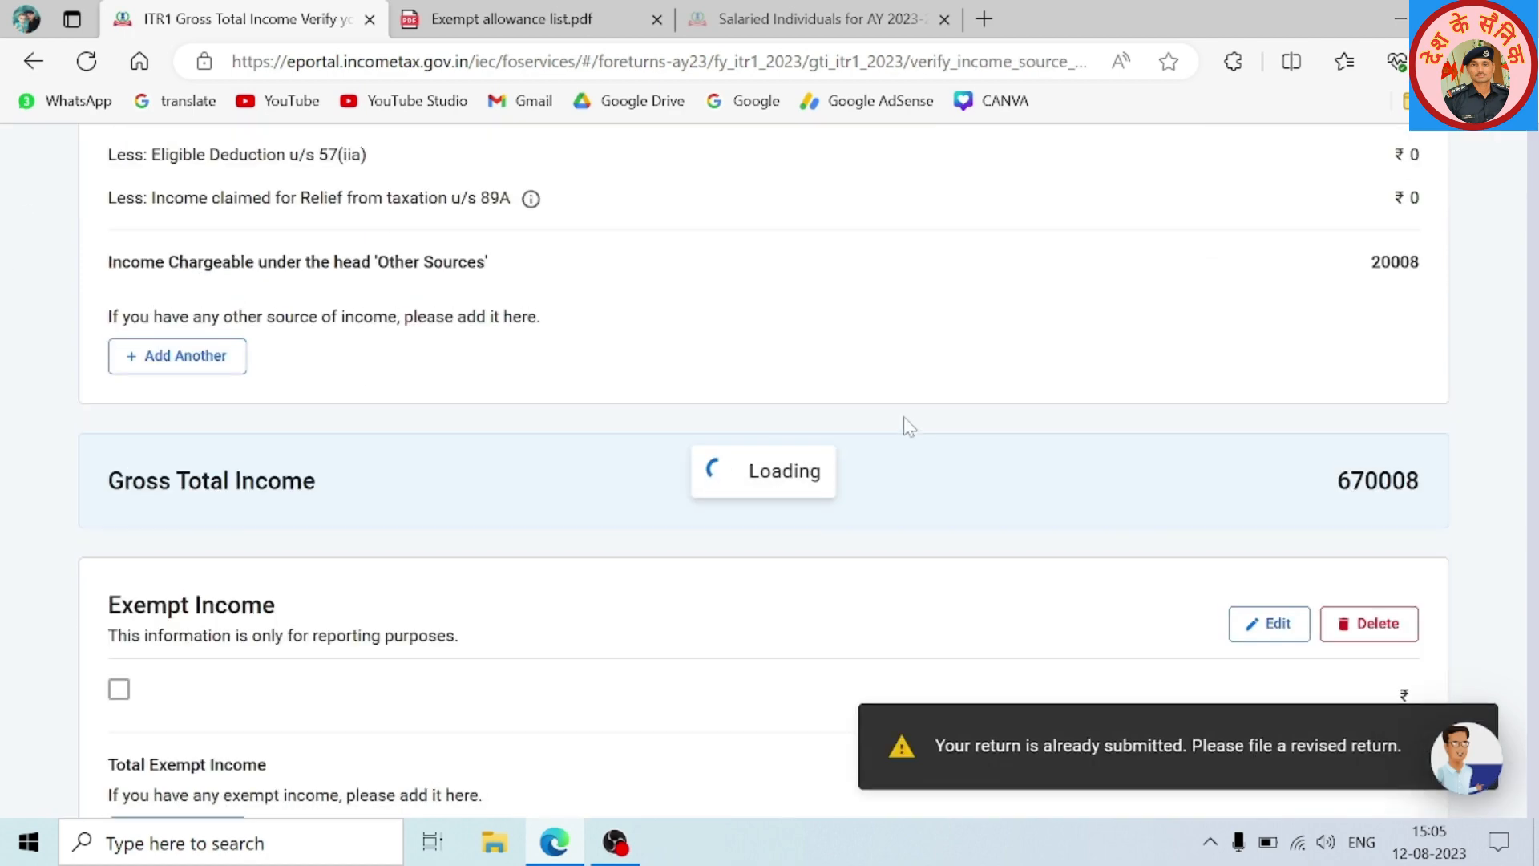
Review the house property, other sources and exempt income sections, and confirm the Gross Total Income schedule
scroll(907, 424, "down", 8)
scroll(908, 425, "down", 15)
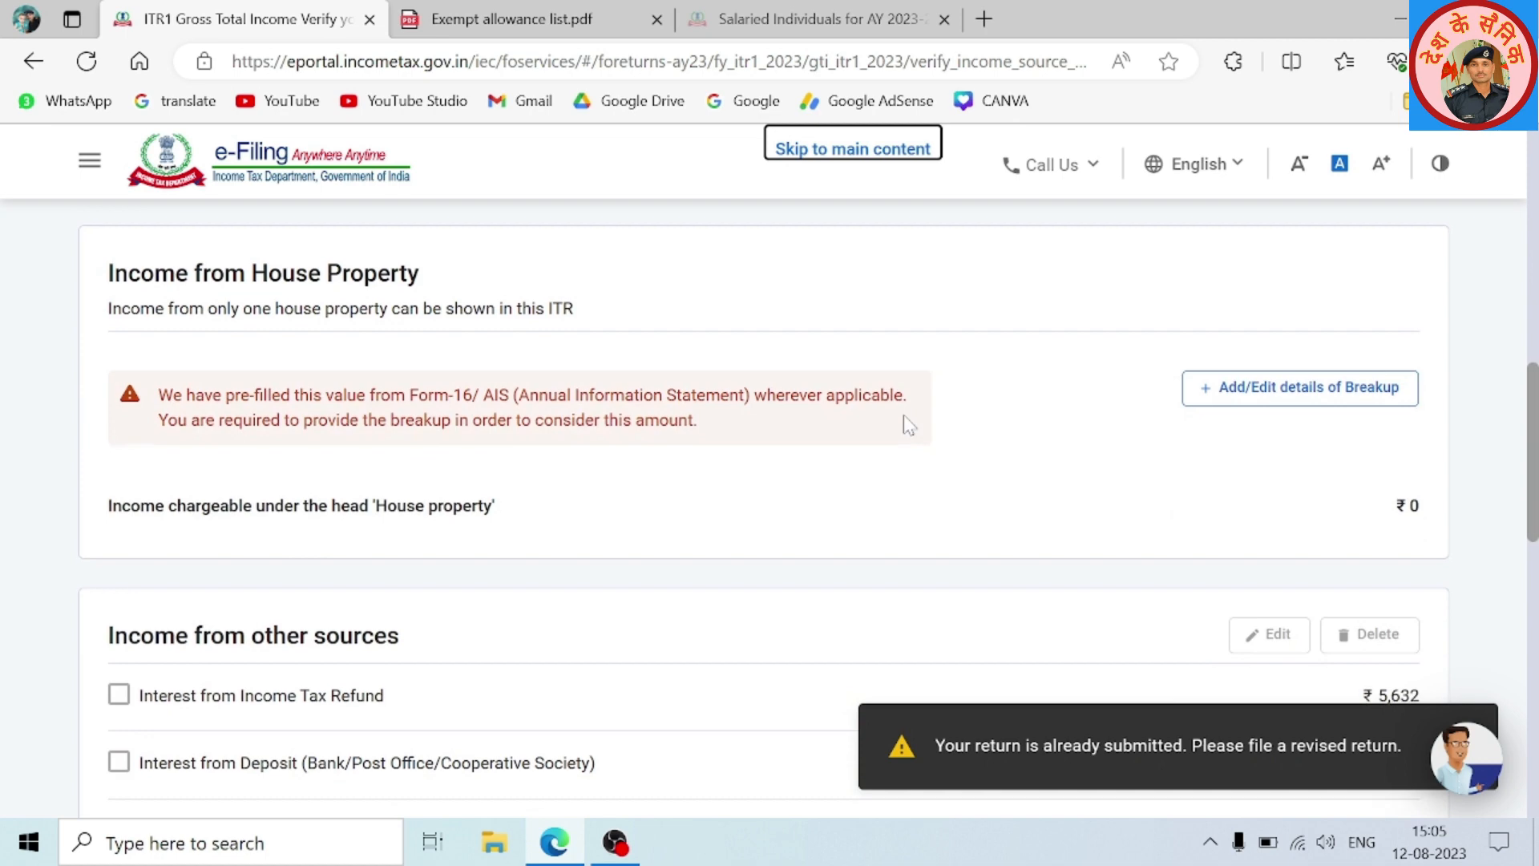
scroll(910, 422, "down", 3)
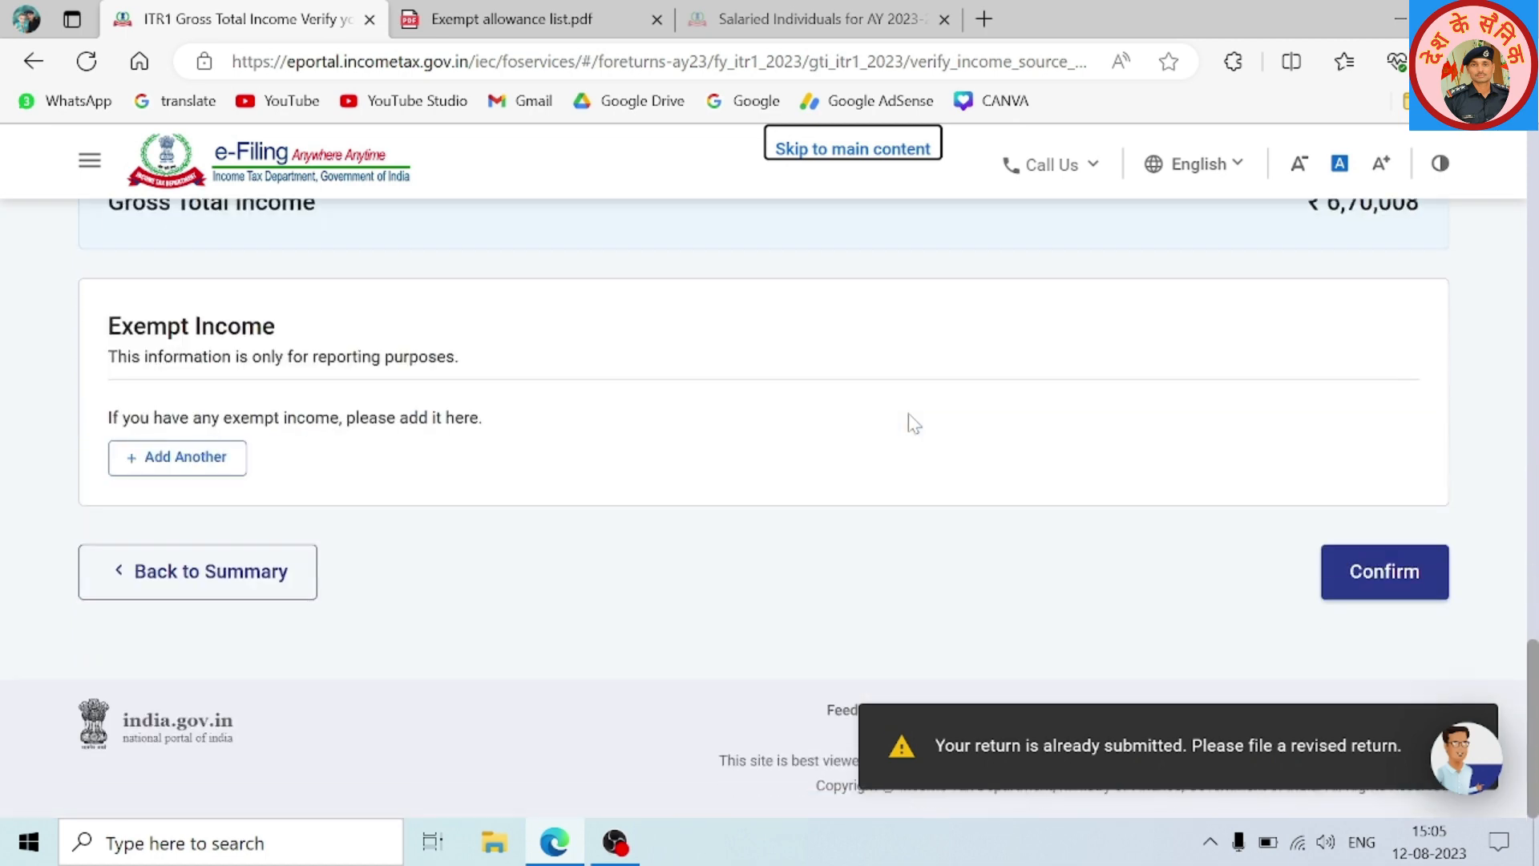
scroll(589, 425, "up", 3)
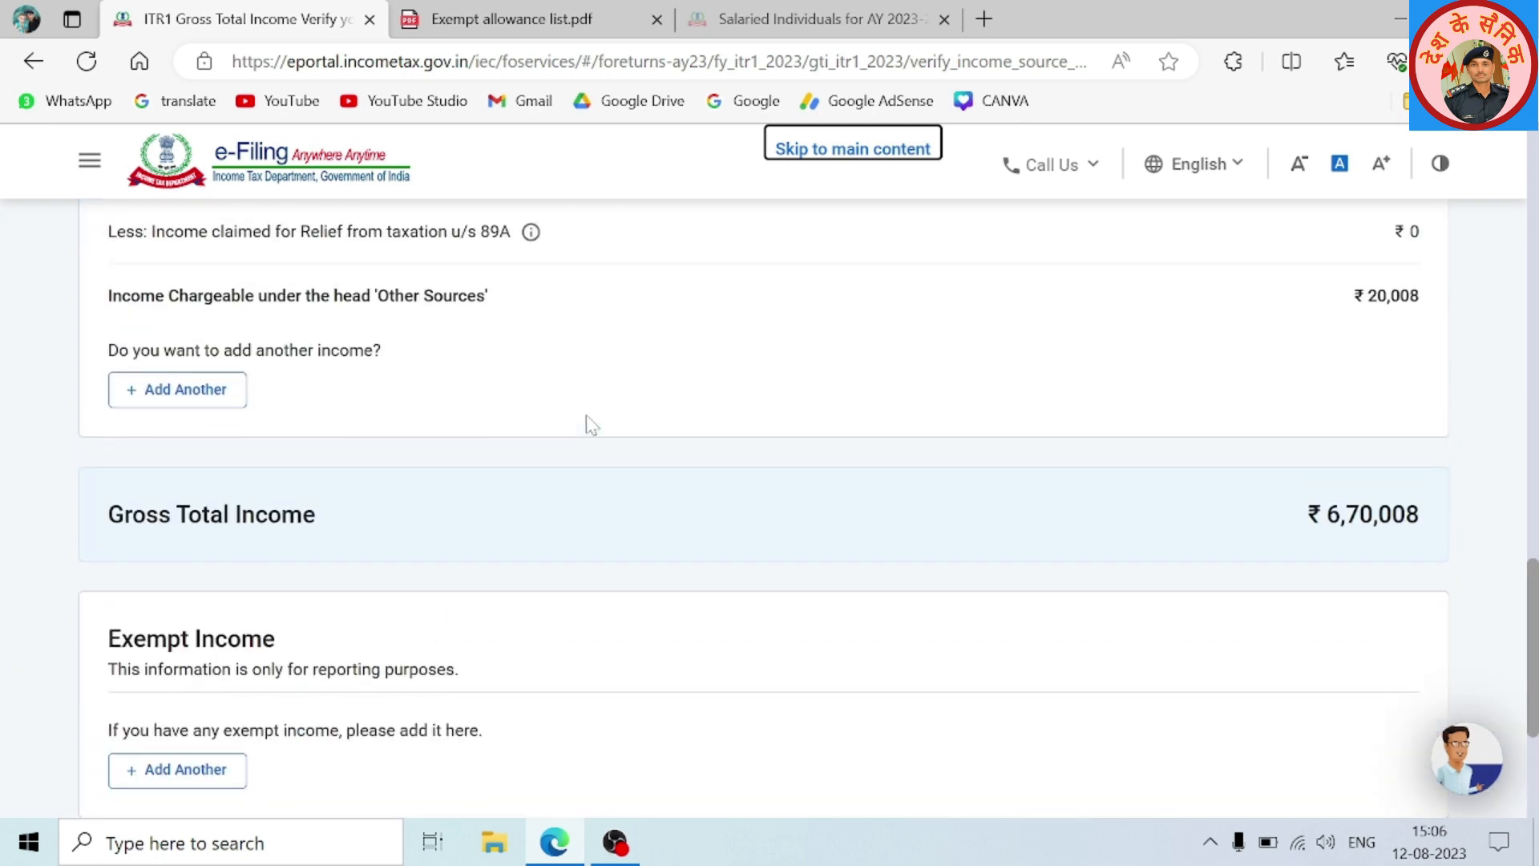
scroll(585, 422, "down", 3)
scroll(572, 417, "up", 7)
scroll(575, 419, "down", 9)
scroll(575, 419, "down", 1)
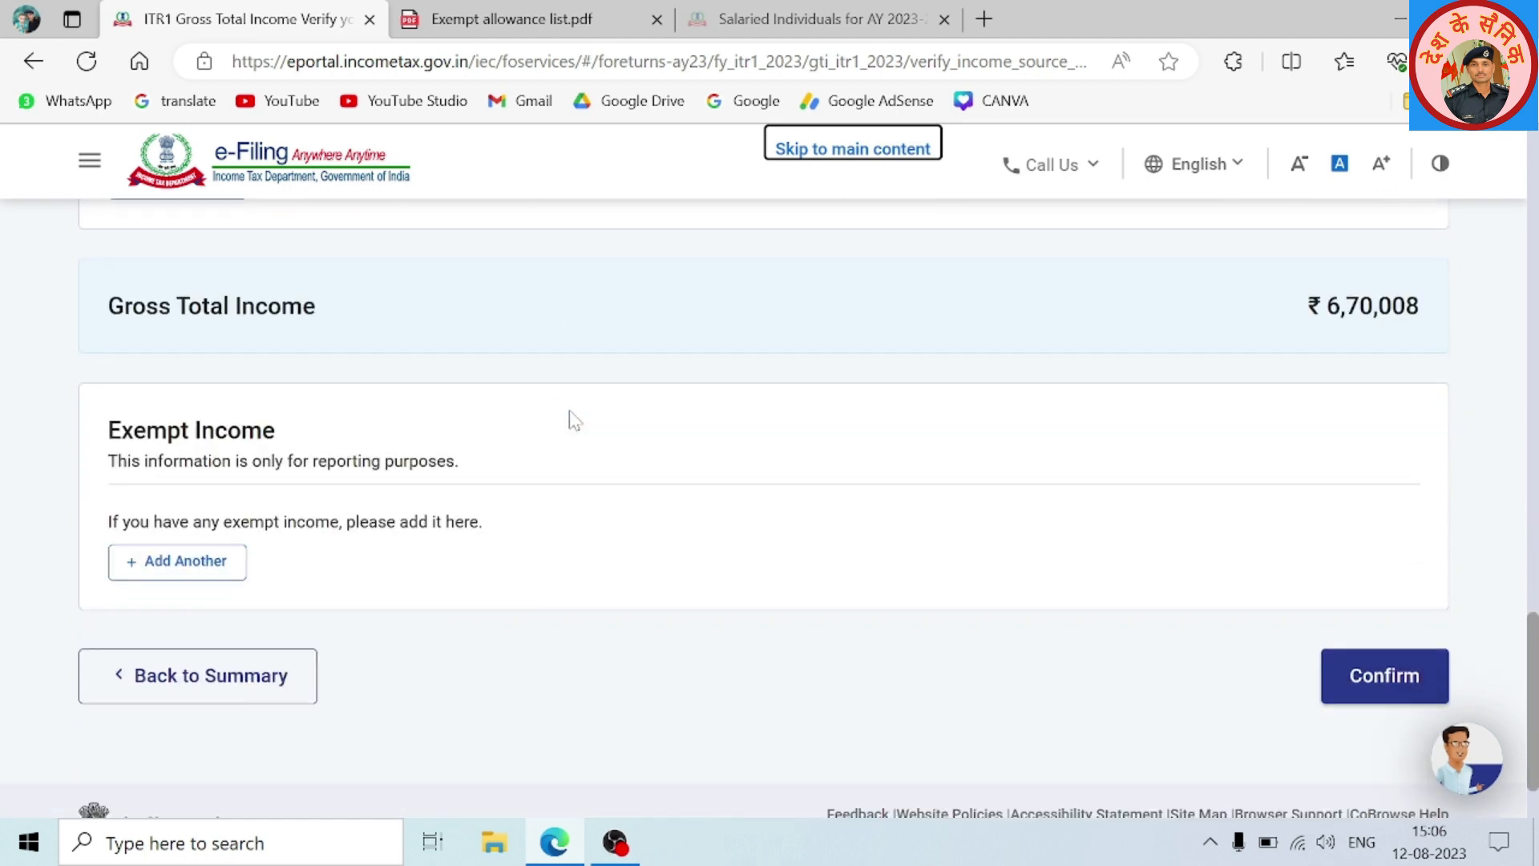
left_click(1363, 696)
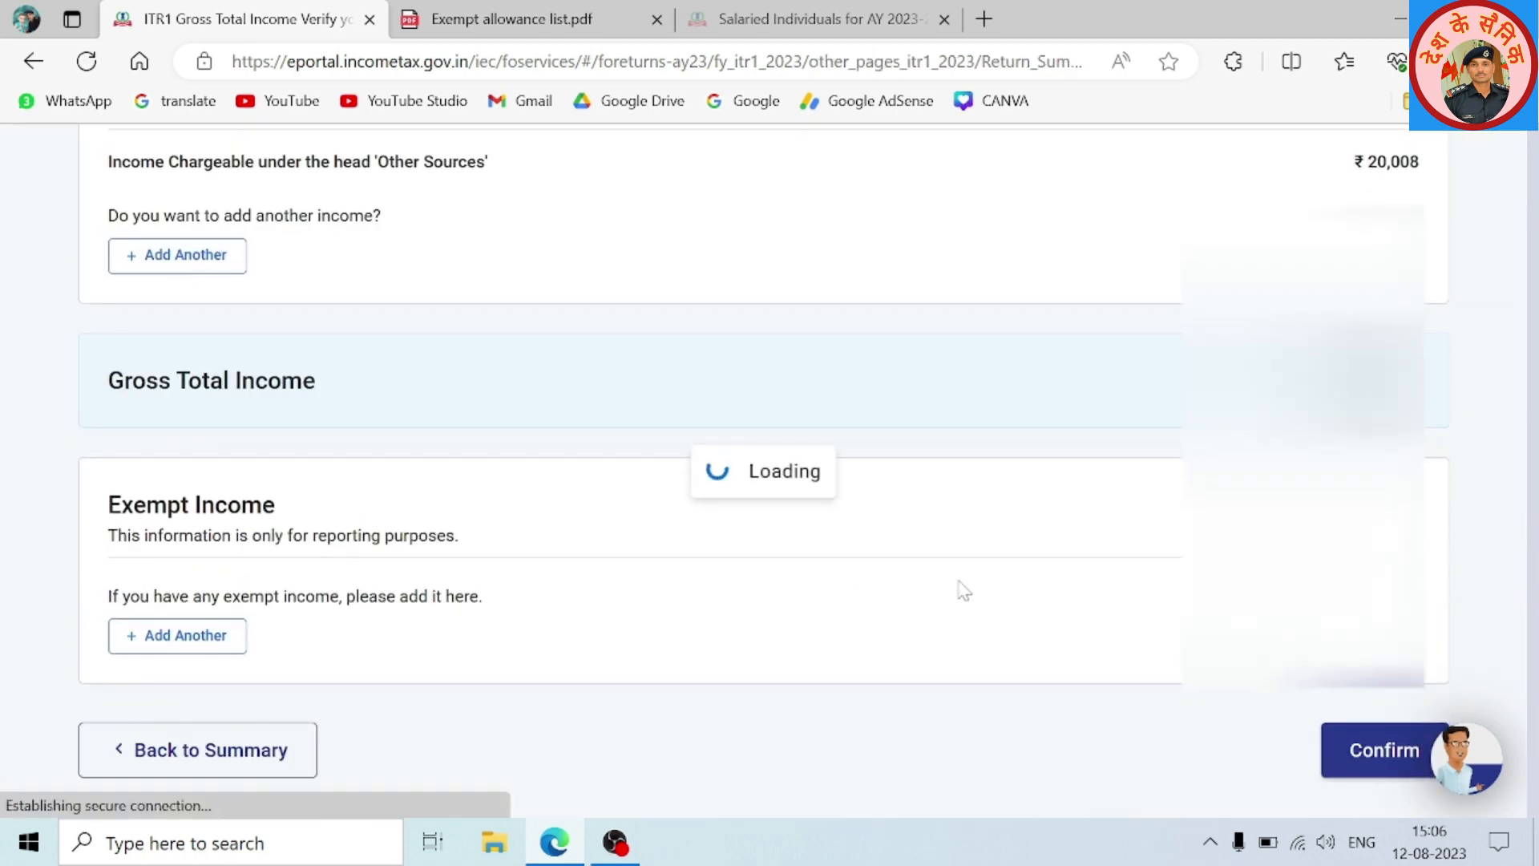
Open Total Deductions from the return summary and proceed past the deduction eligibility questions to the deduction verification page
scroll(745, 525, "down", 6)
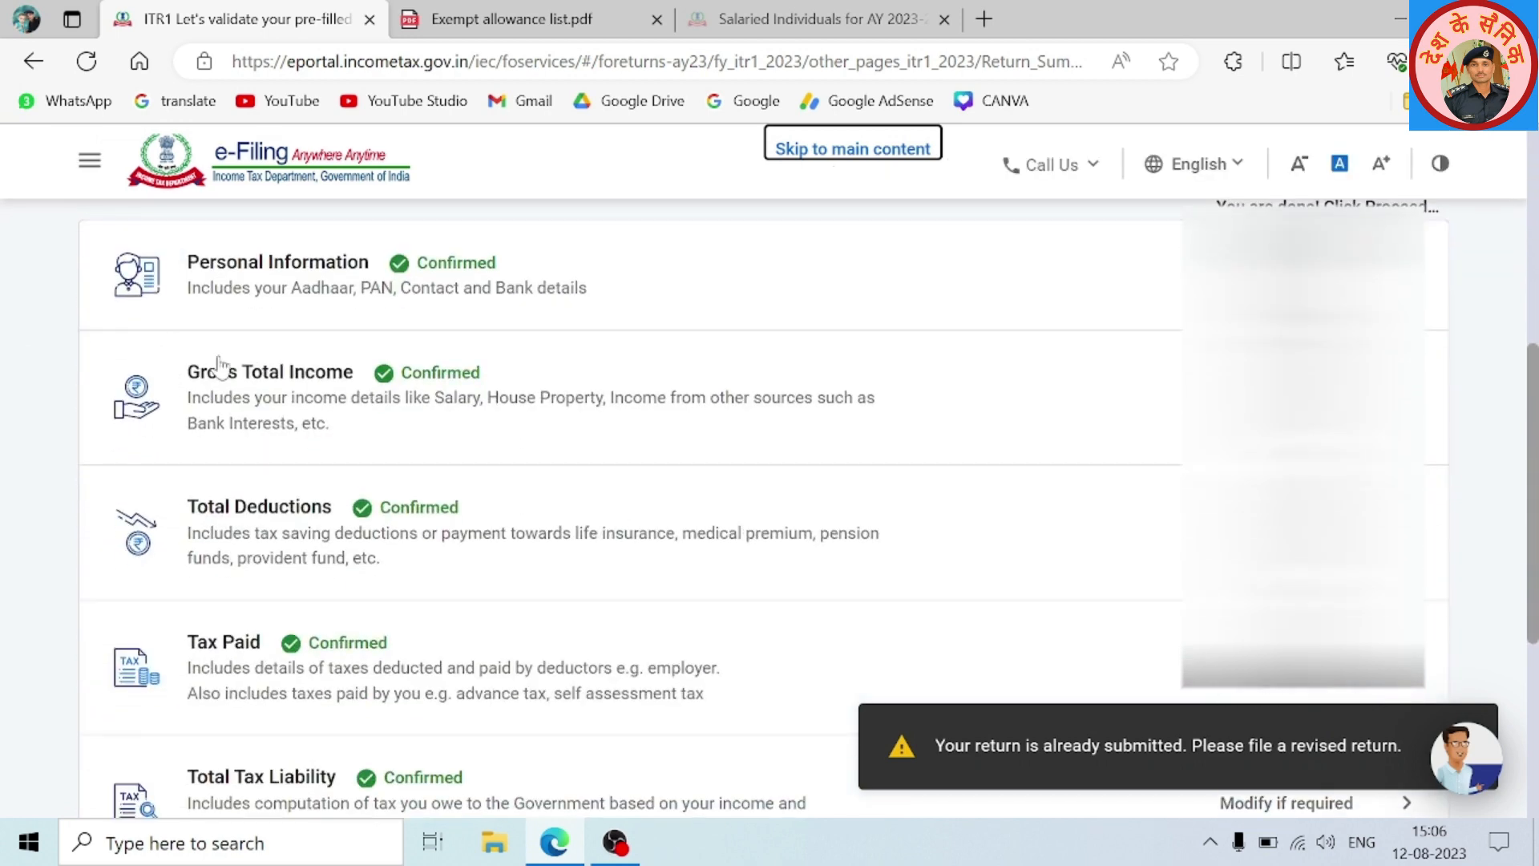
left_click(456, 508)
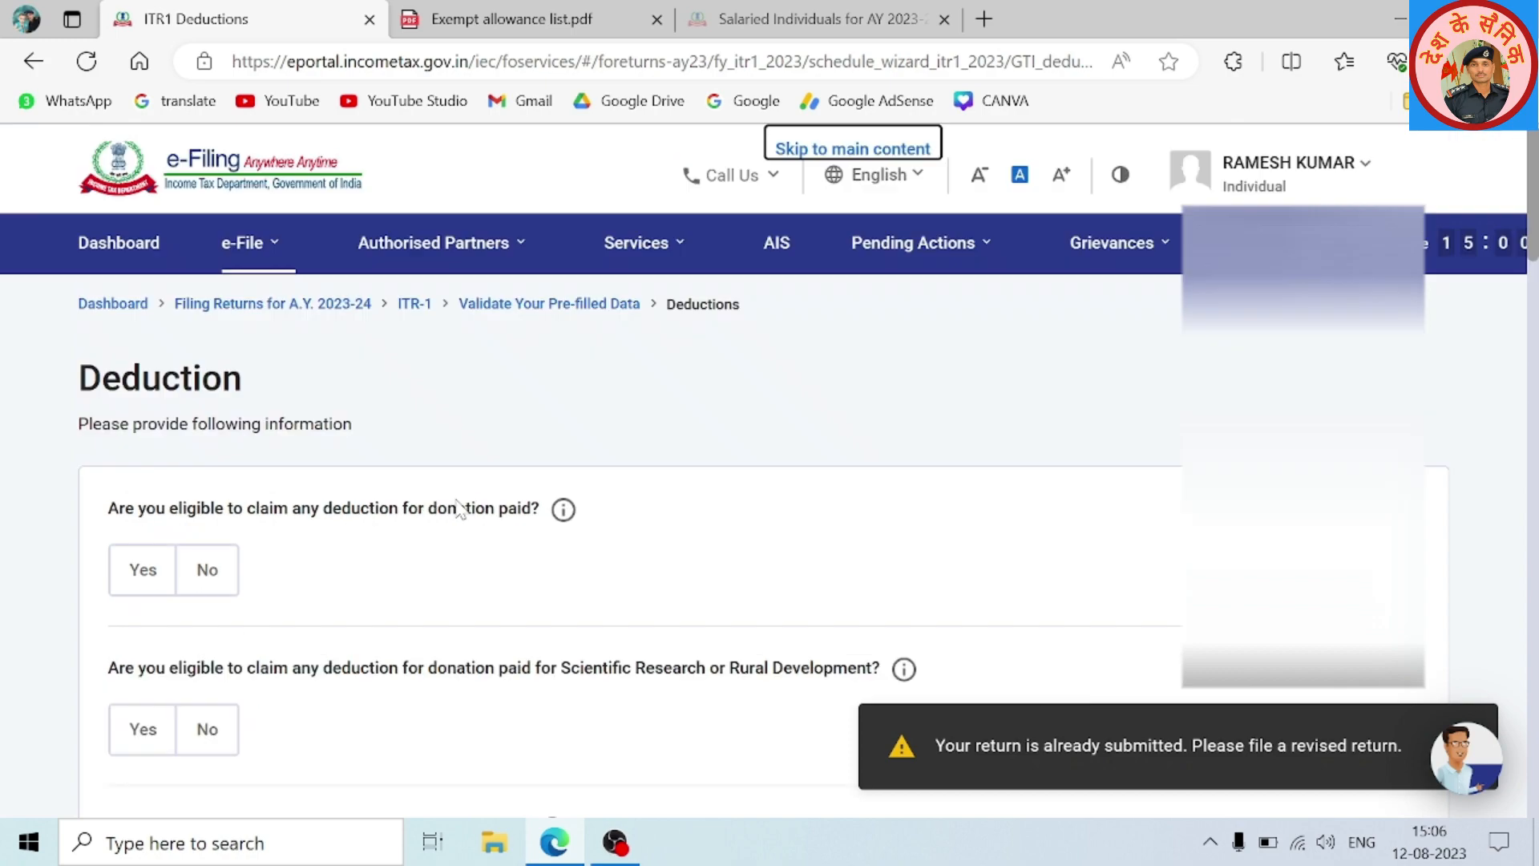
scroll(457, 508, "down", 15)
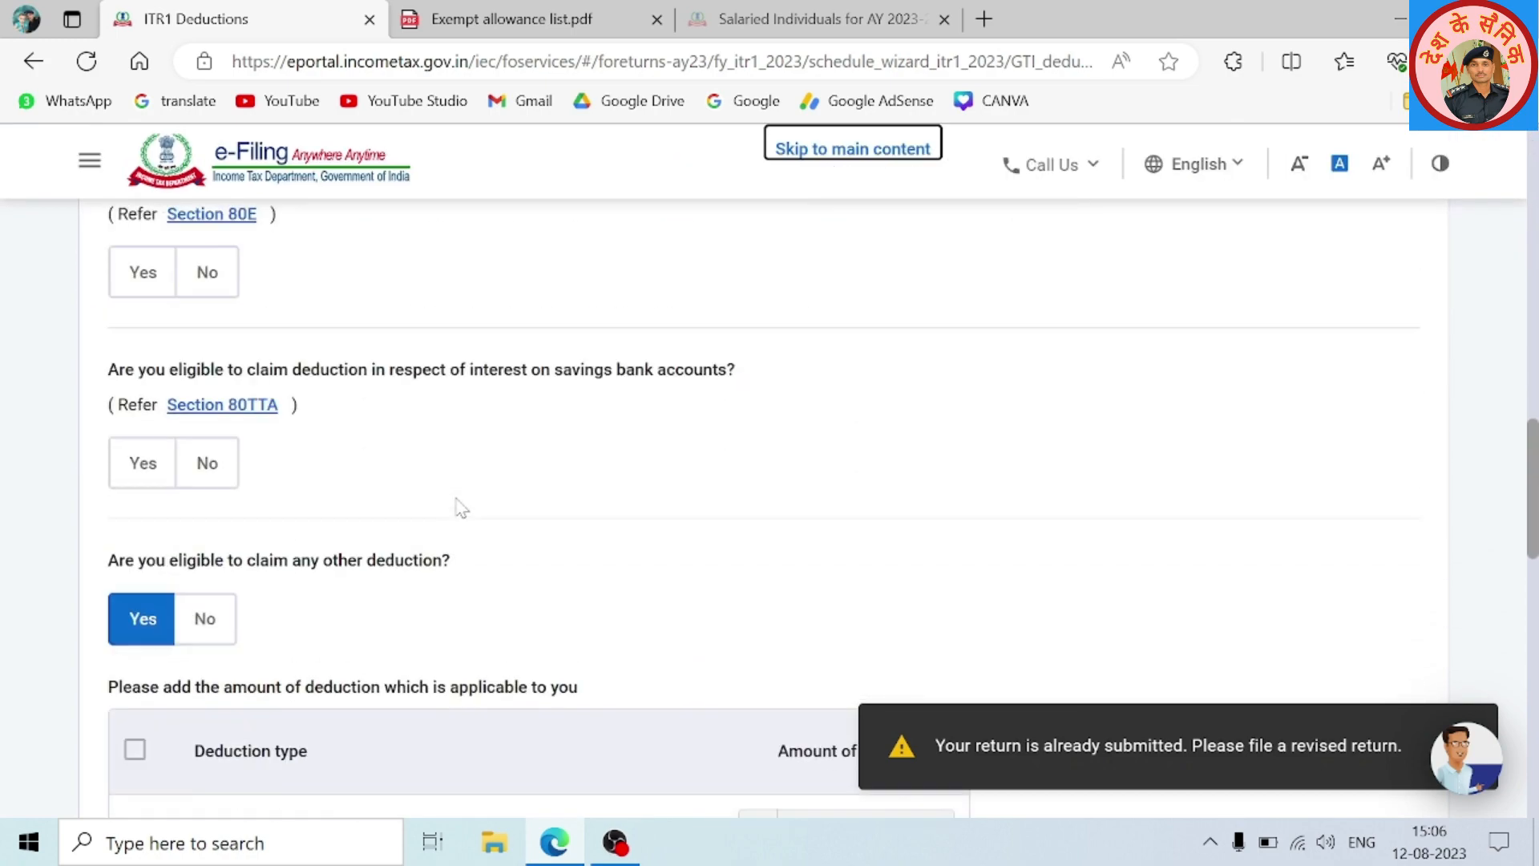
scroll(460, 509, "down", 15)
left_click(313, 507)
left_click(997, 581)
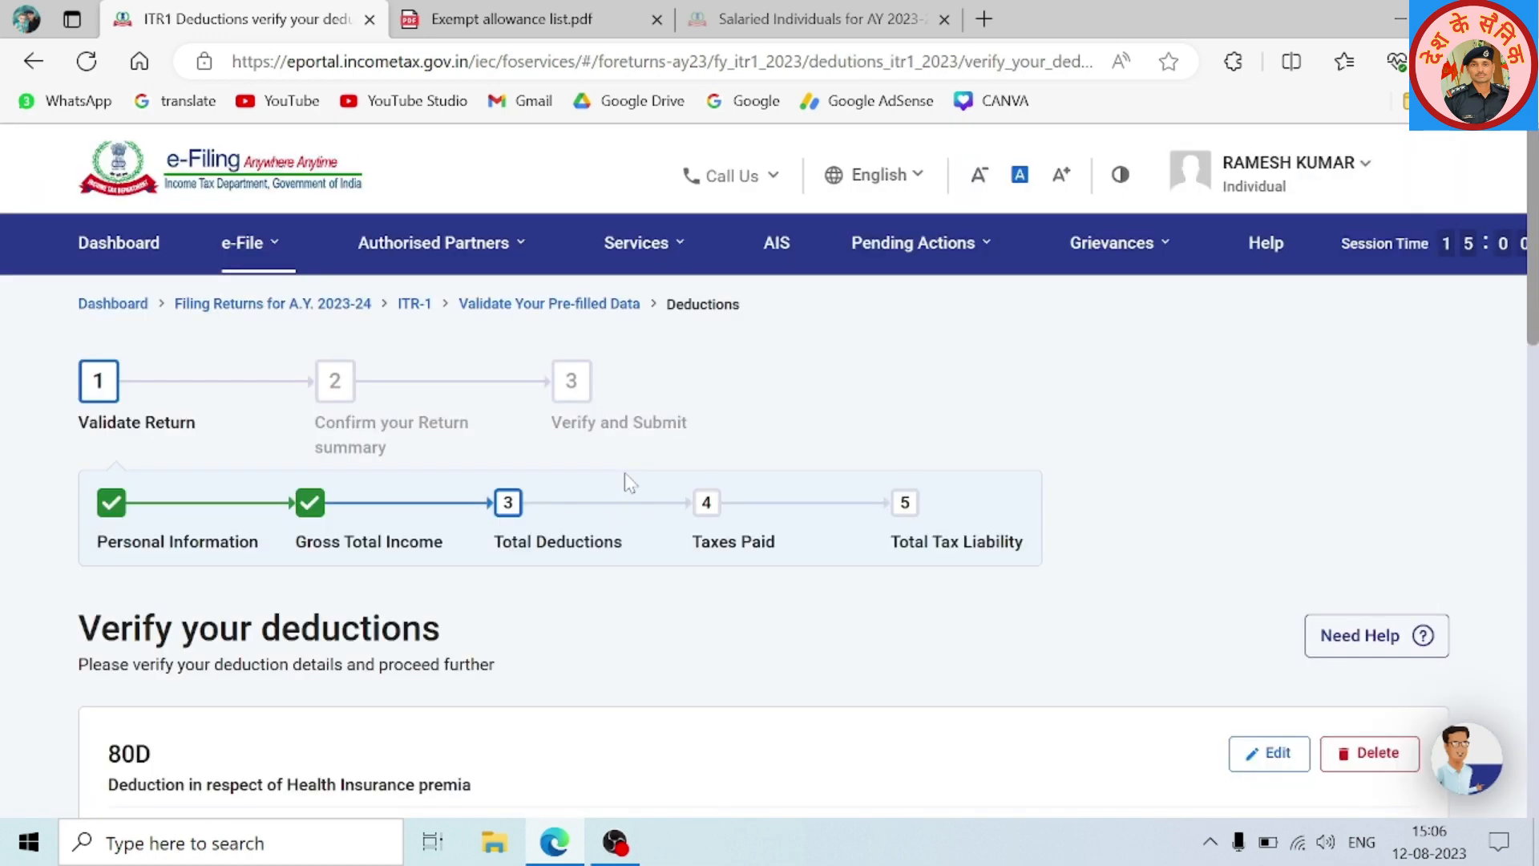
Show all available deductions on the verification page and examine the list of section 80 options
scroll(631, 482, "down", 20)
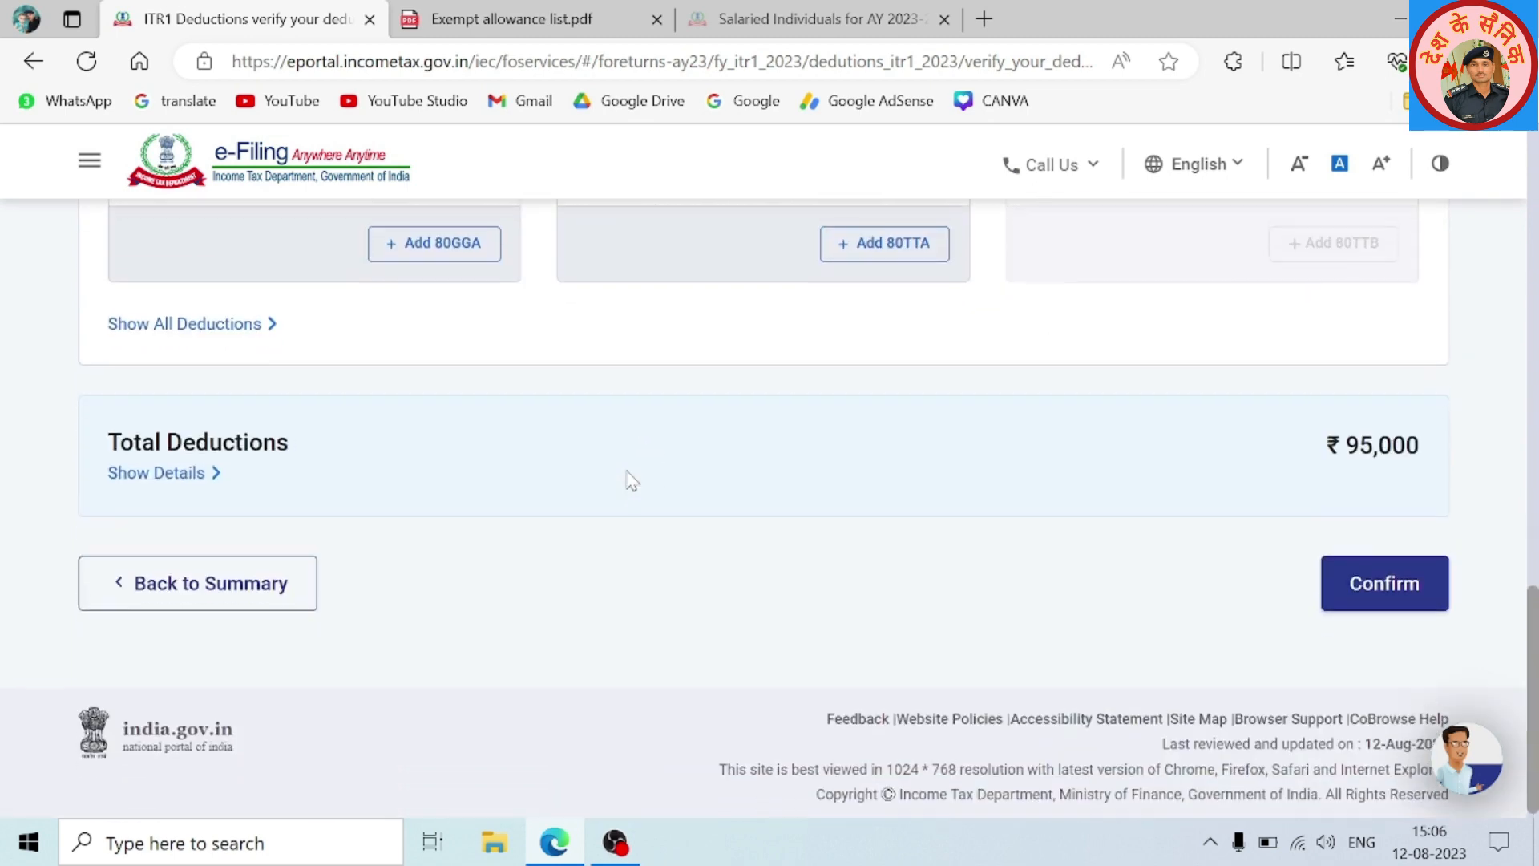
left_click(144, 318)
scroll(433, 417, "down", 3)
scroll(431, 417, "up", 2)
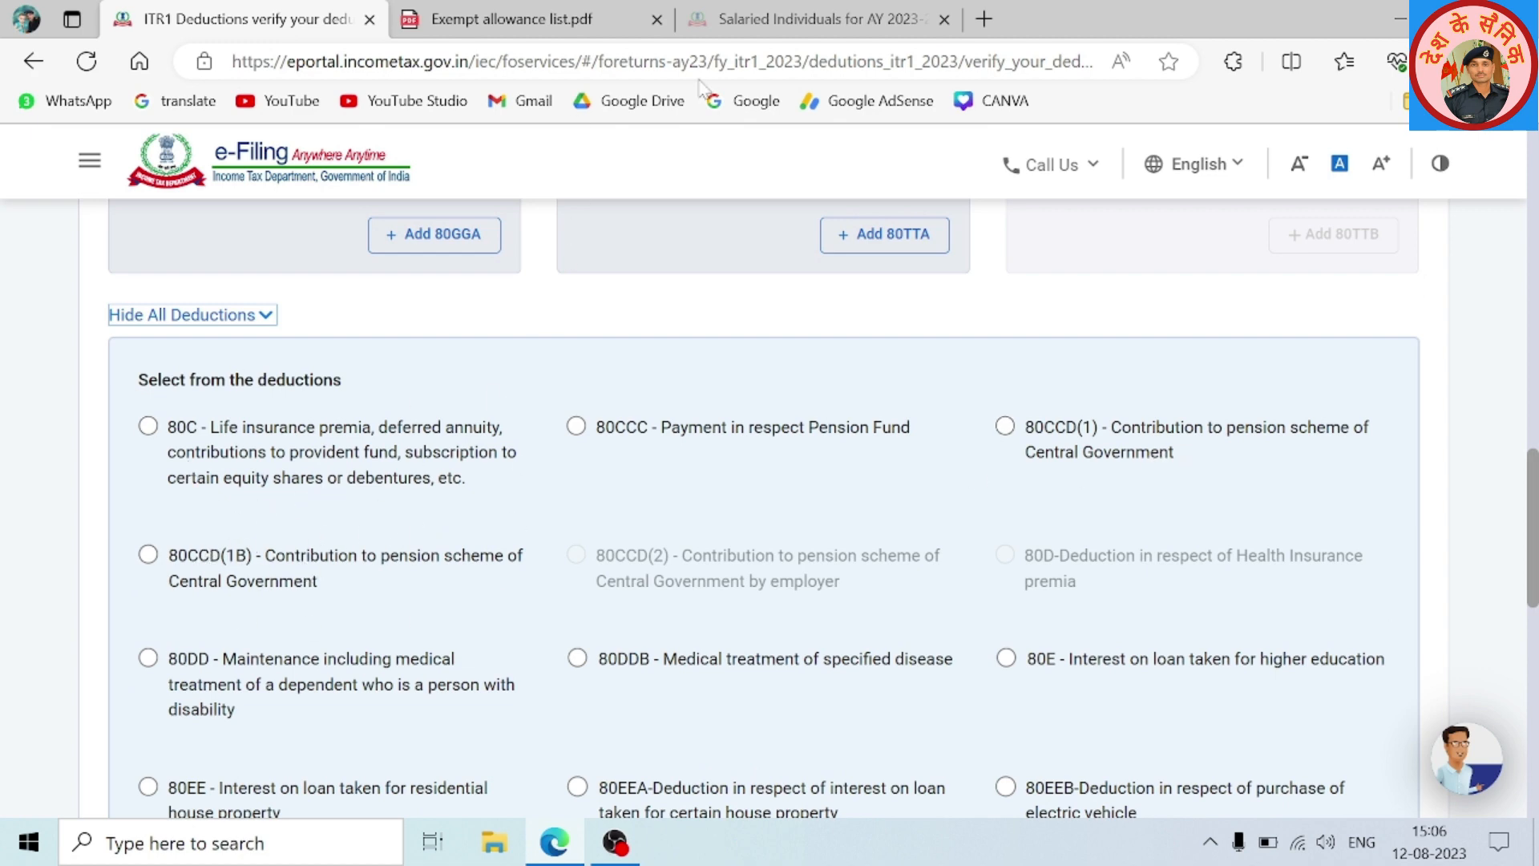
Switch to the Salaried Individuals help page and examine the deduction limits for sections 80C, 80CCC, 80CCD(1), 80CCD(1B) and 80CCD(2)
left_click(772, 22)
scroll(461, 433, "down", 3)
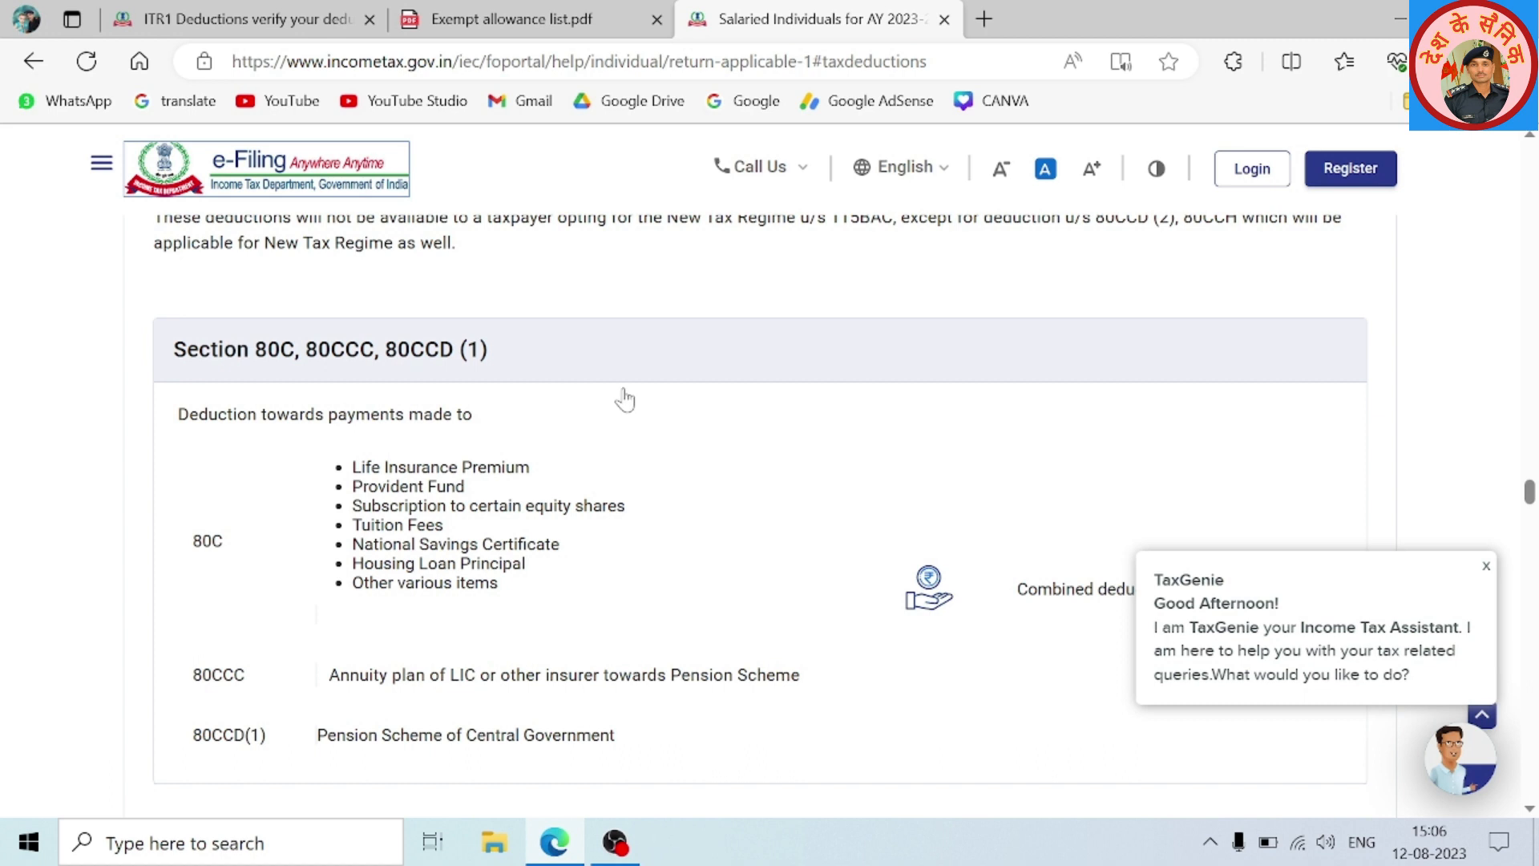
scroll(625, 399, "down", 2)
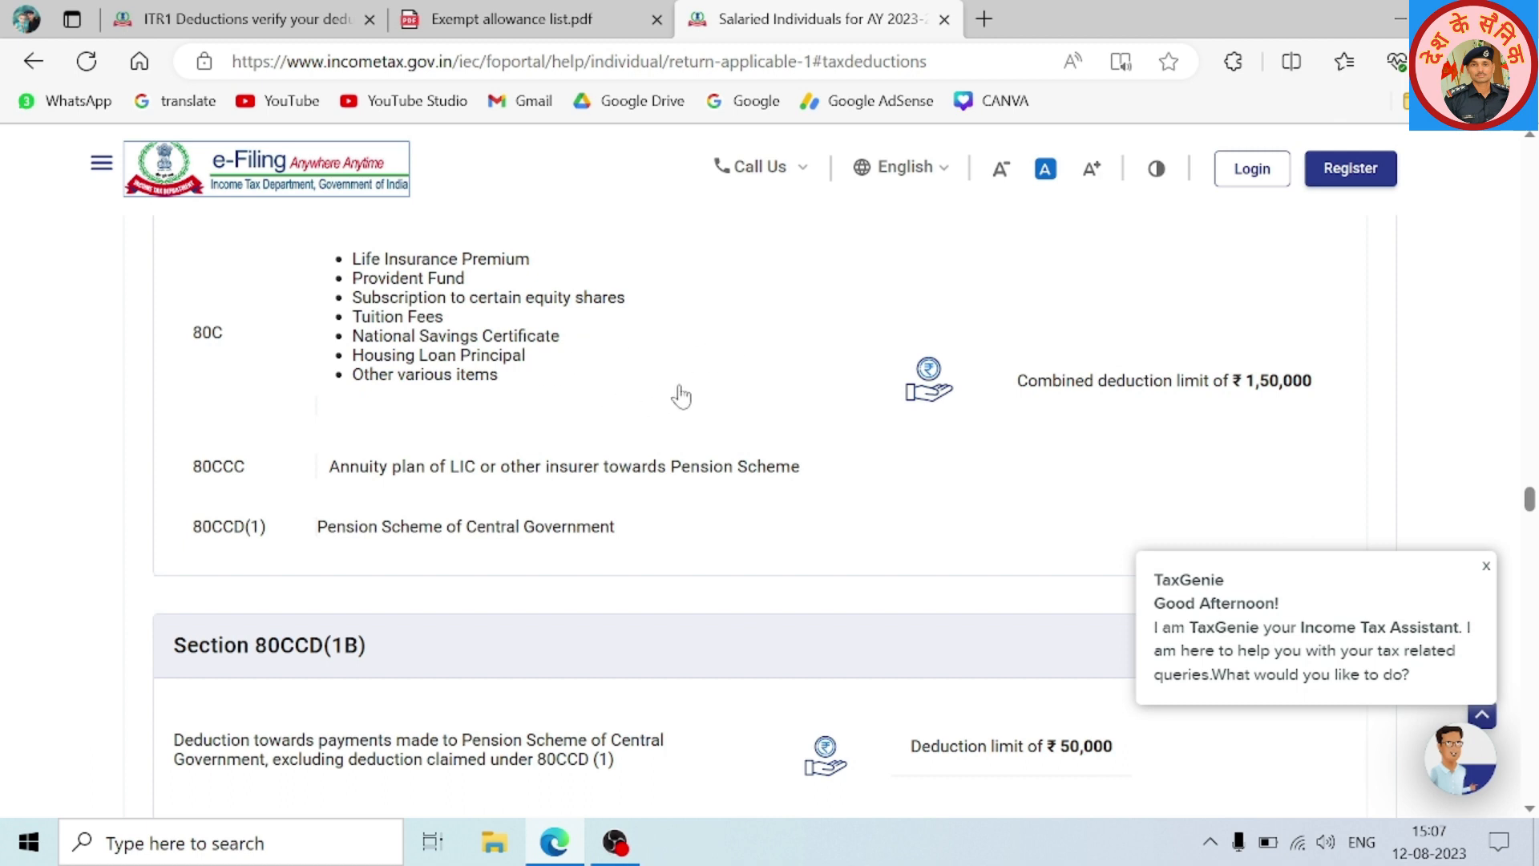
scroll(681, 395, "down", 1)
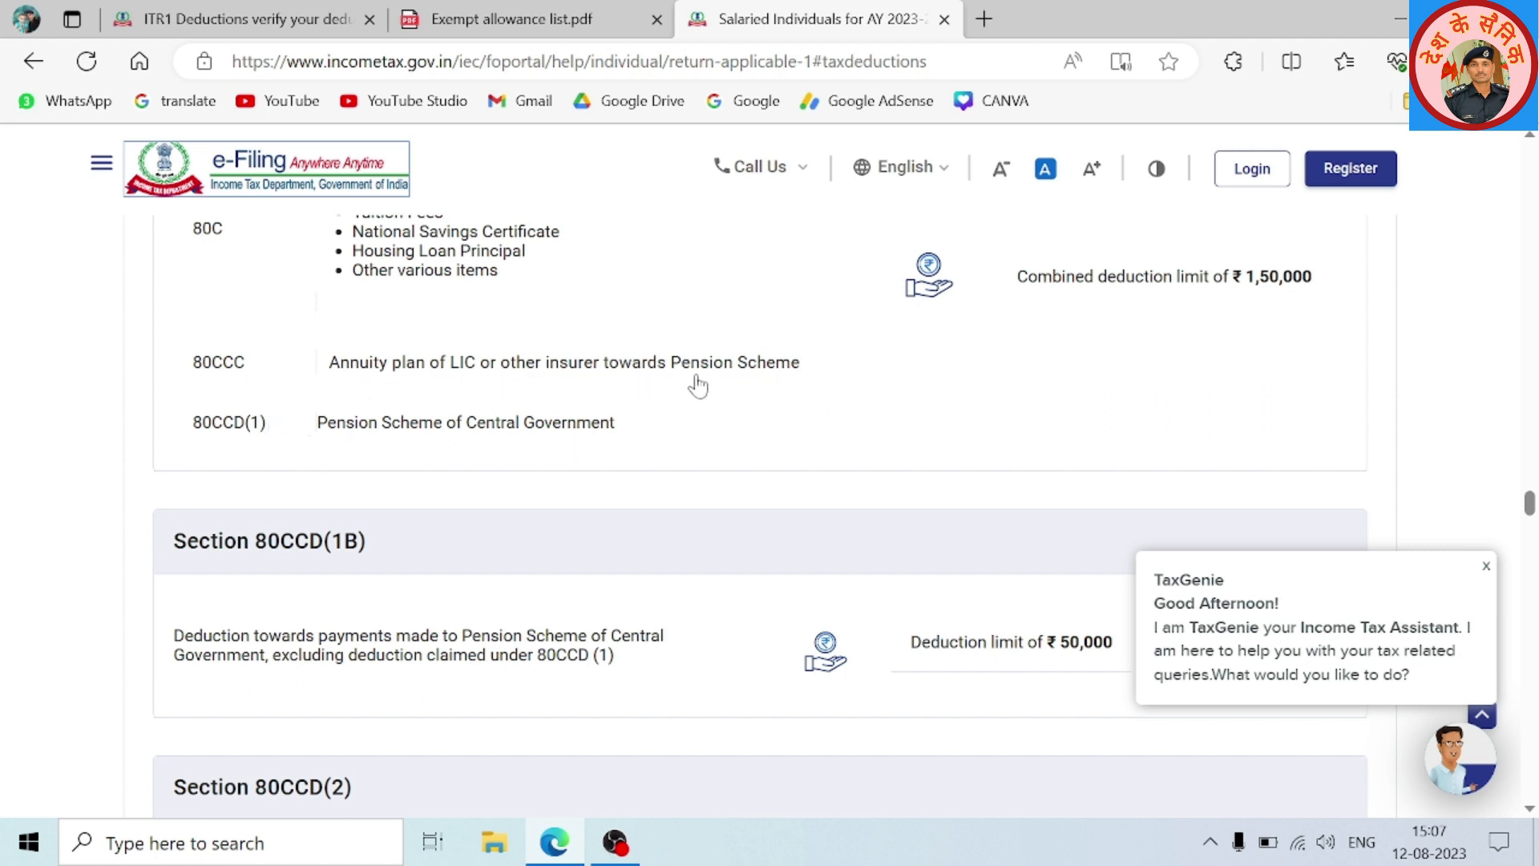
scroll(445, 397, "up", 1)
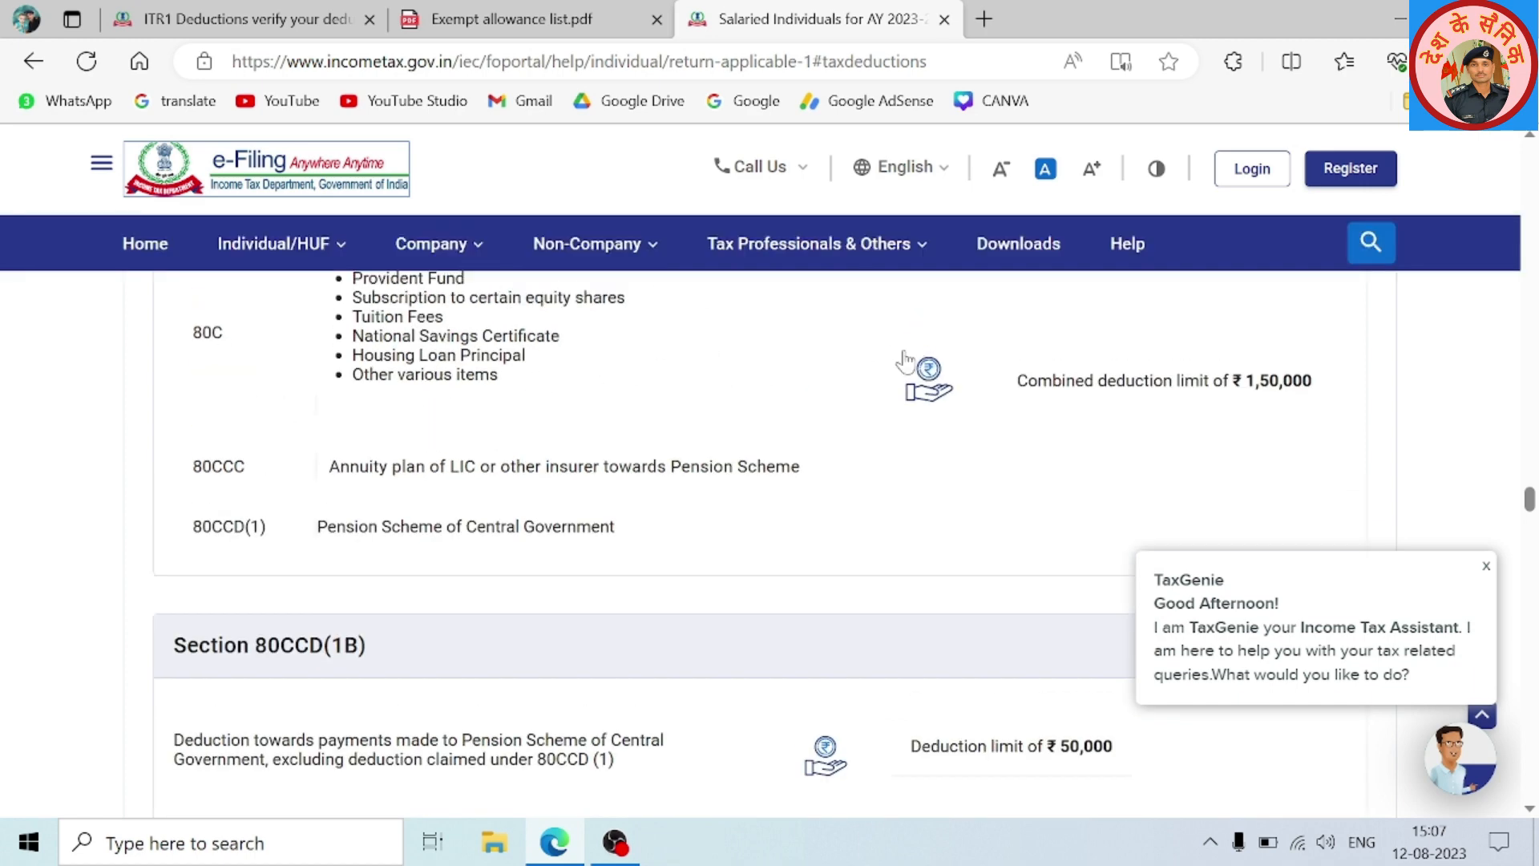
scroll(753, 399, "down", 2)
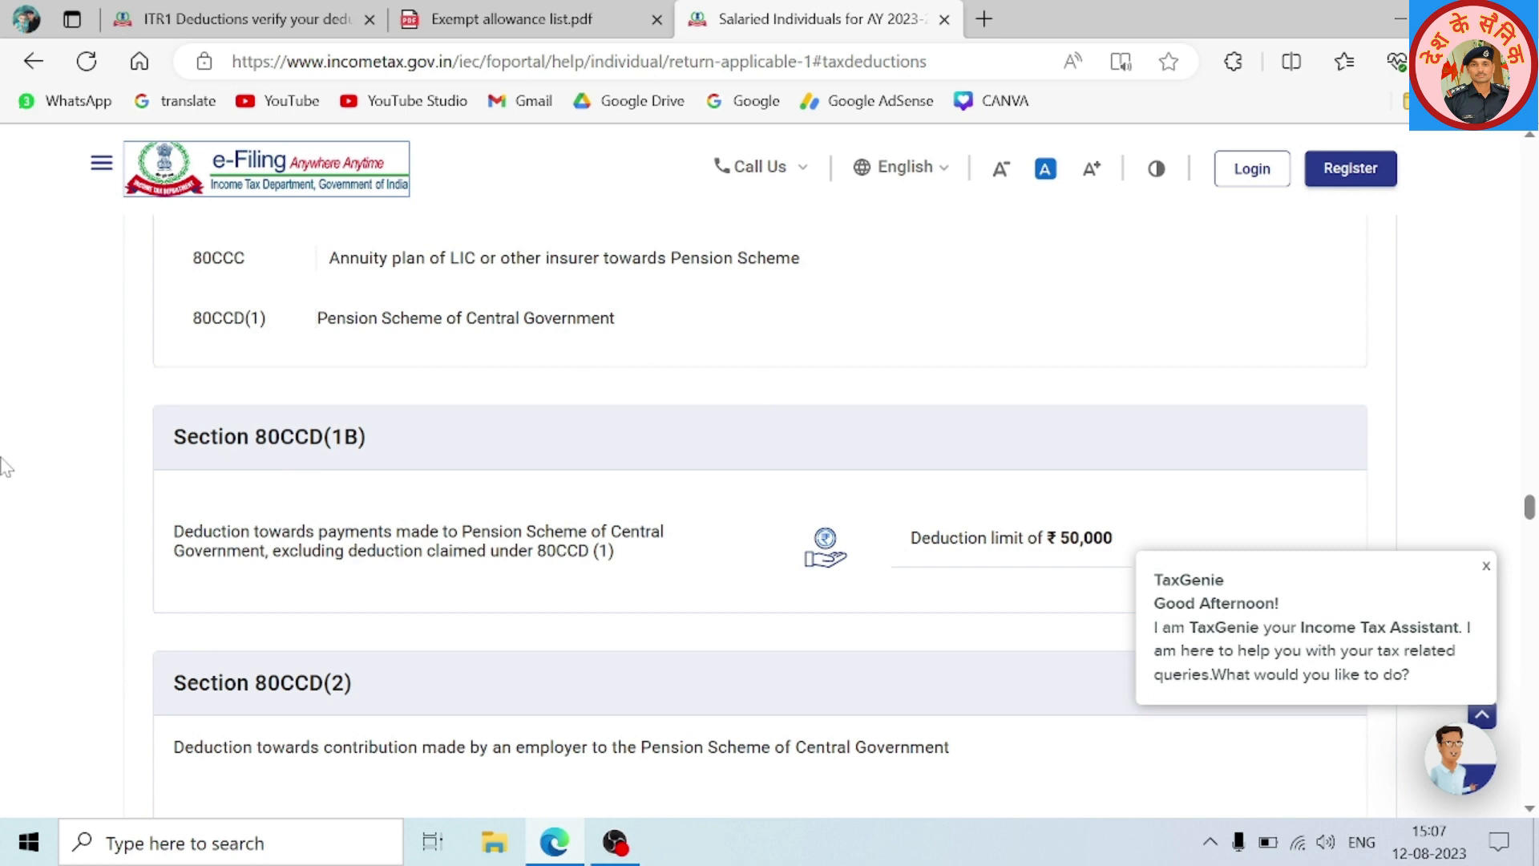
scroll(228, 439, "down", 1)
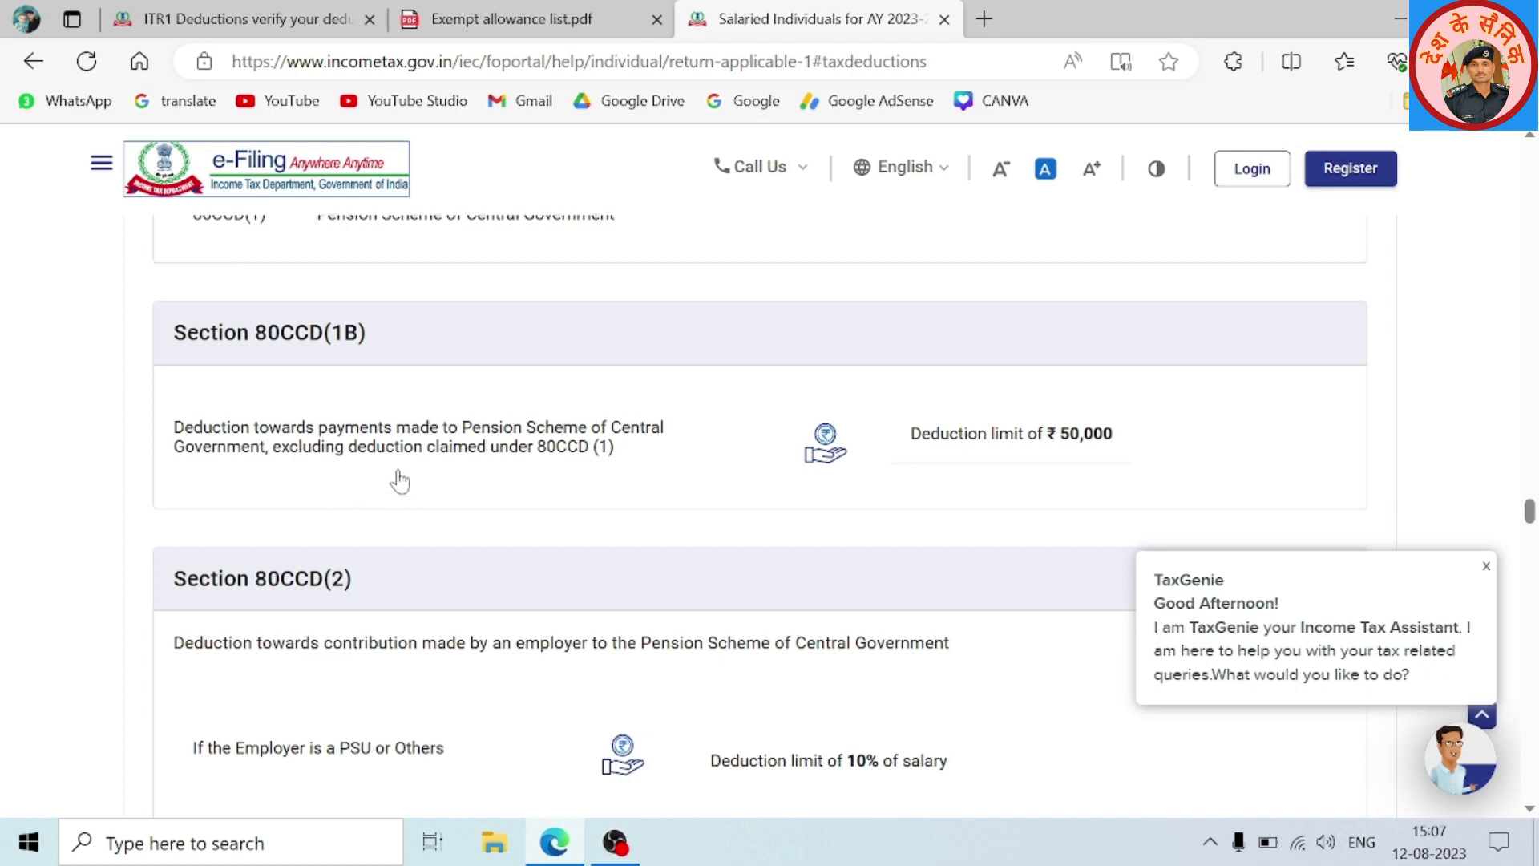
scroll(397, 481, "down", 2)
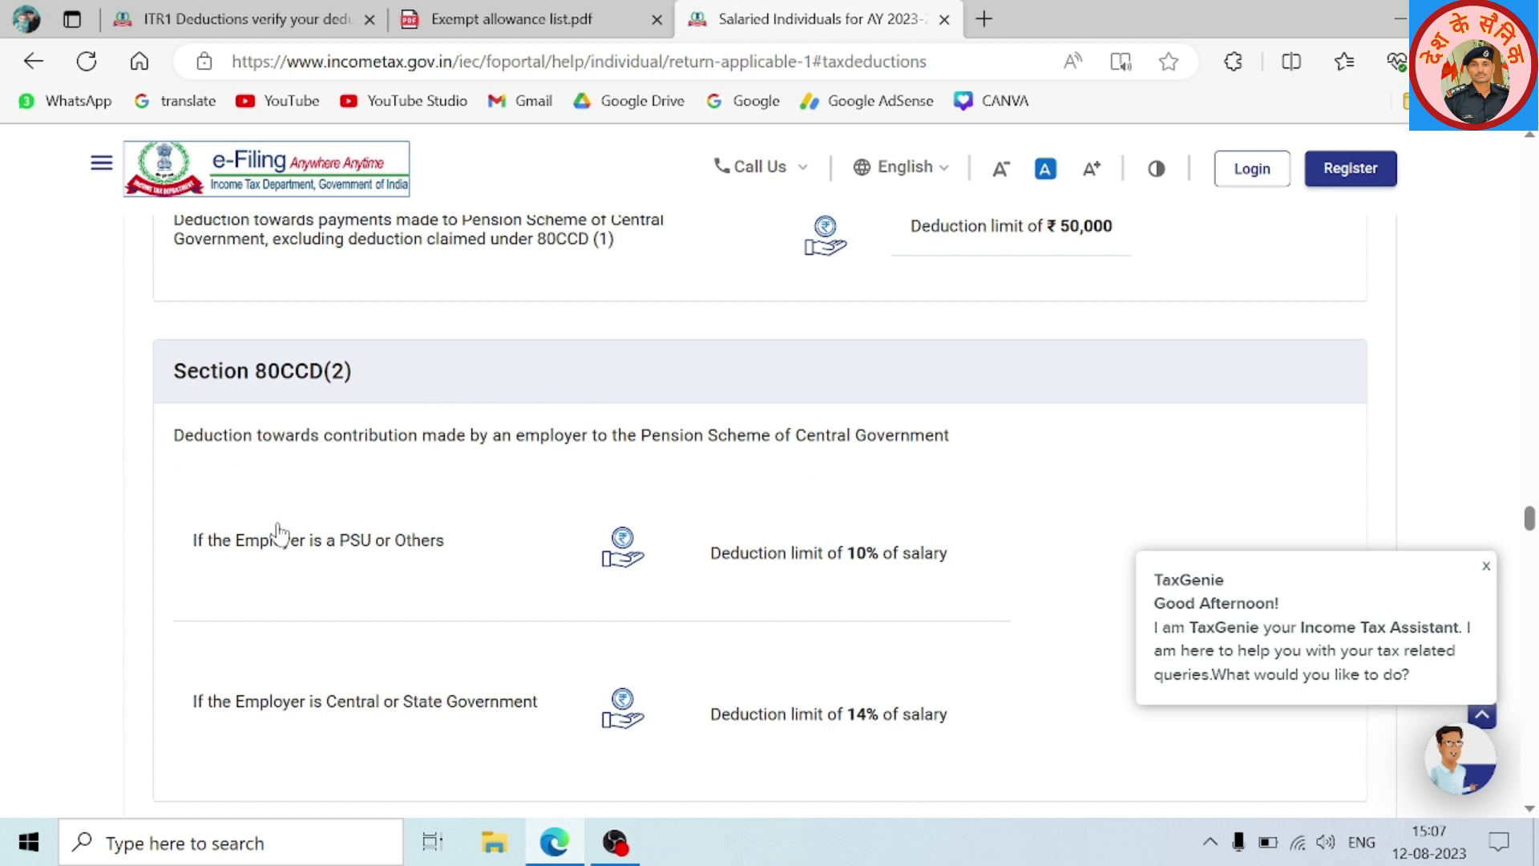
scroll(305, 522, "down", 2)
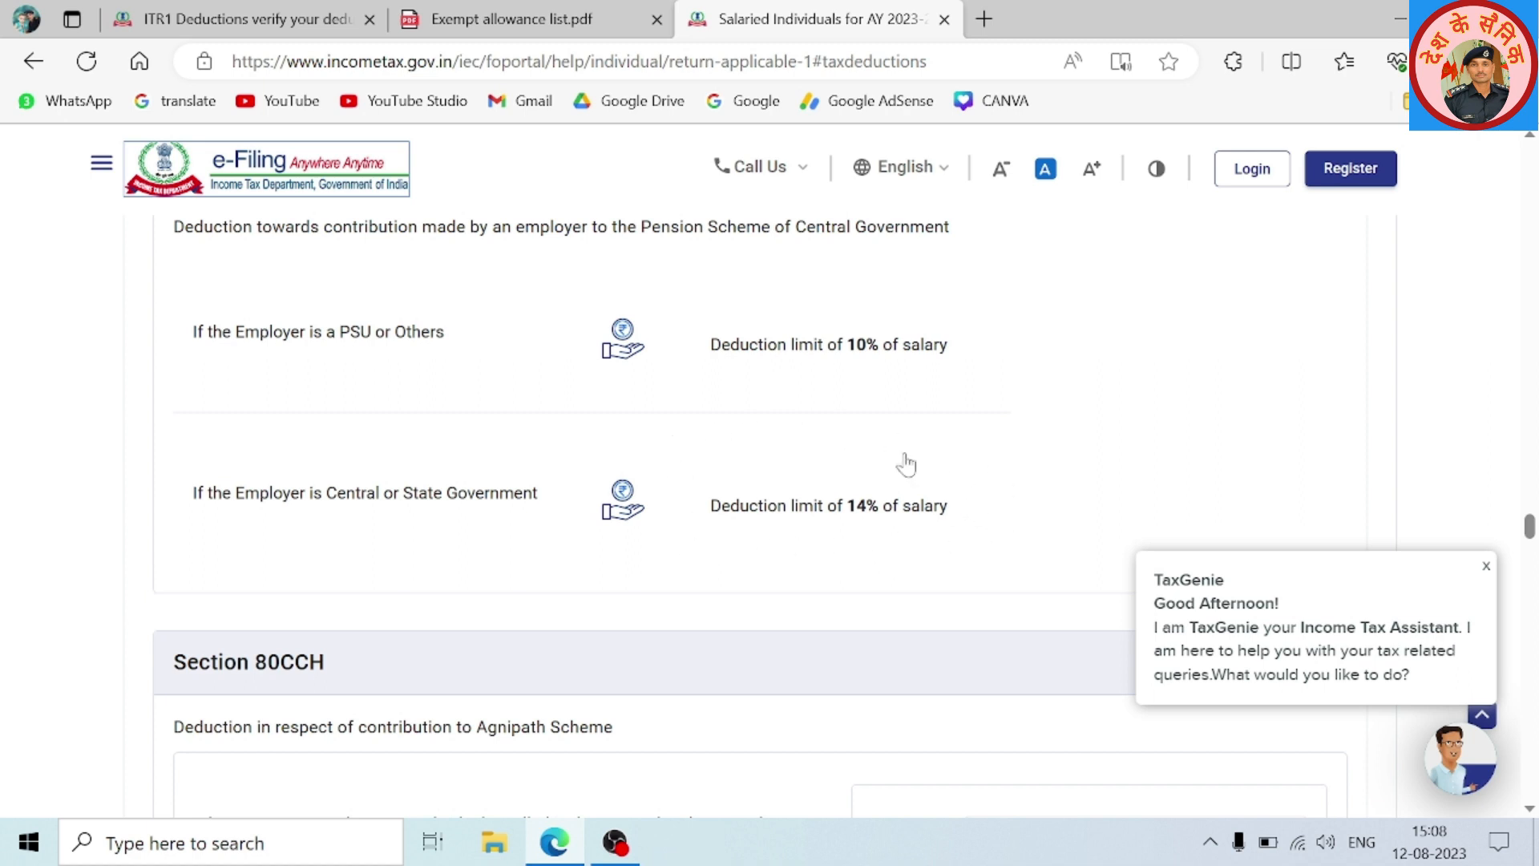
scroll(358, 391, "up", 4)
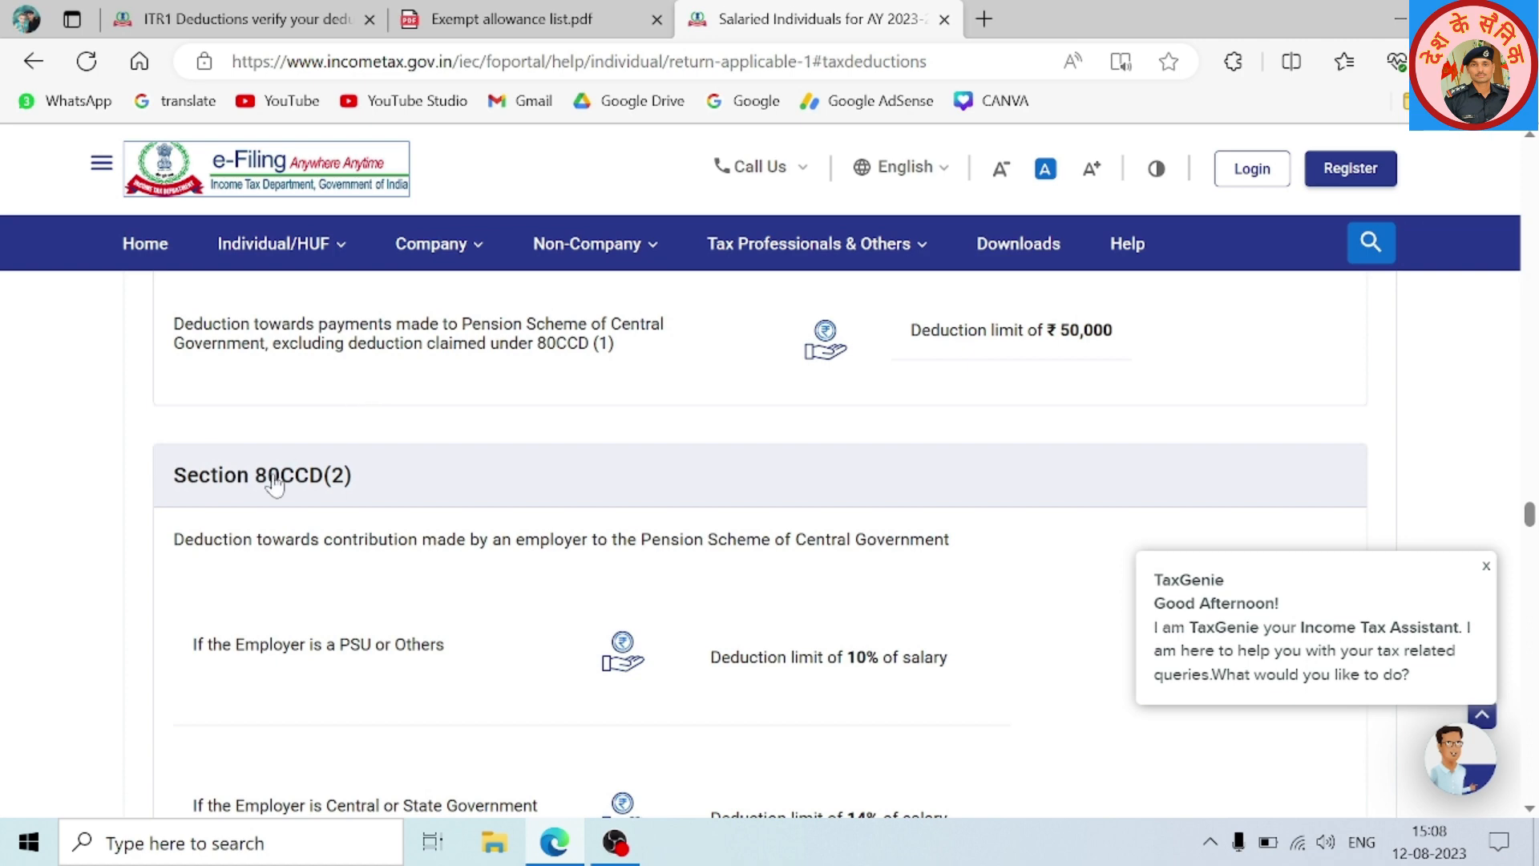
Return to the ITR-1 deduction verification page, select section 80C and add a deduction of ₹1,50,000
left_click(228, 19)
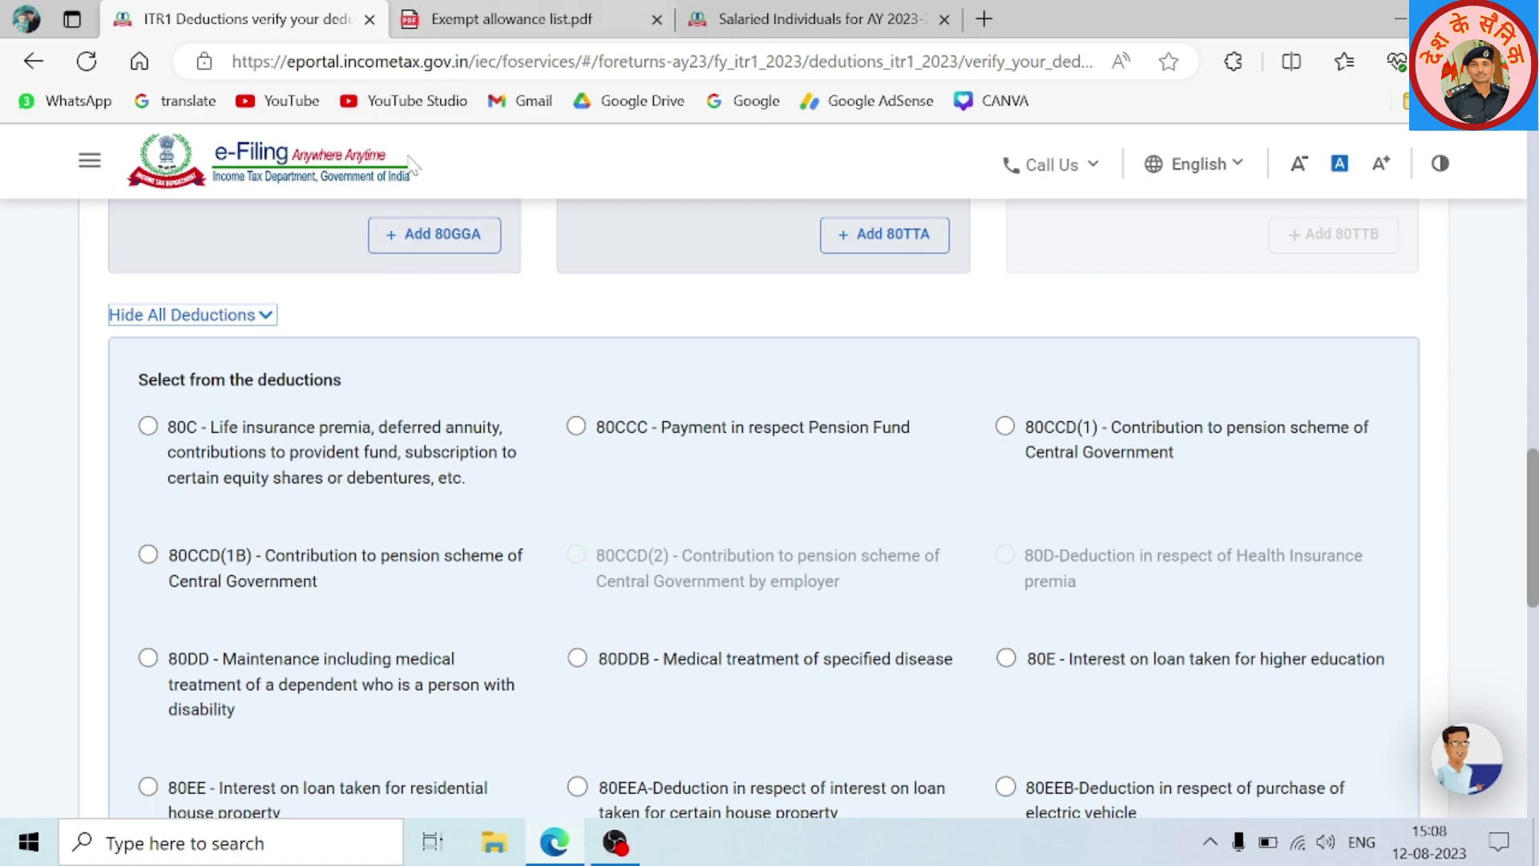
left_click(147, 426)
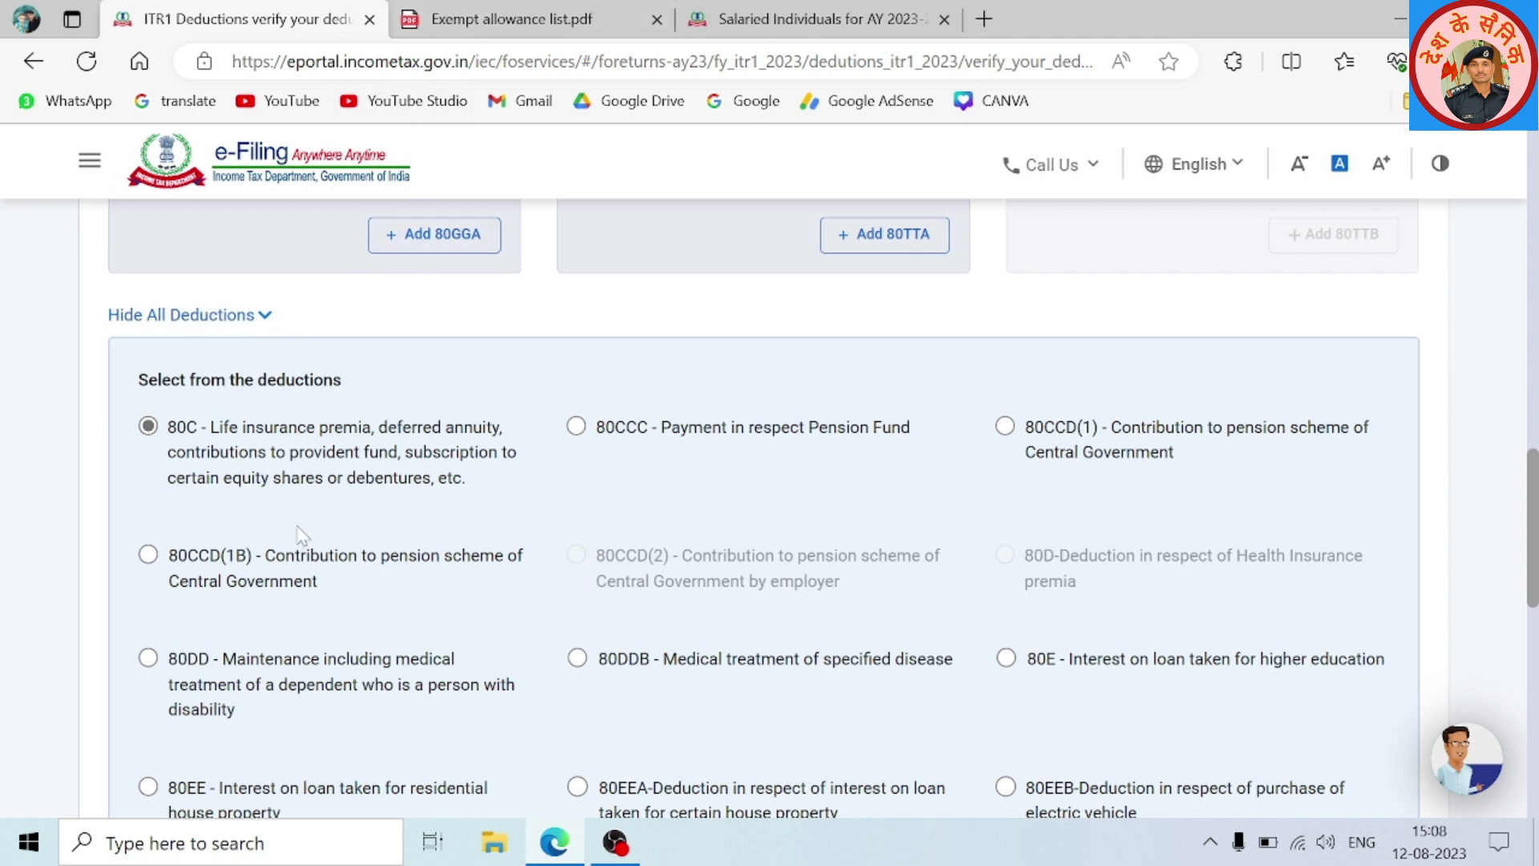
scroll(303, 535, "down", 5)
left_click(303, 642)
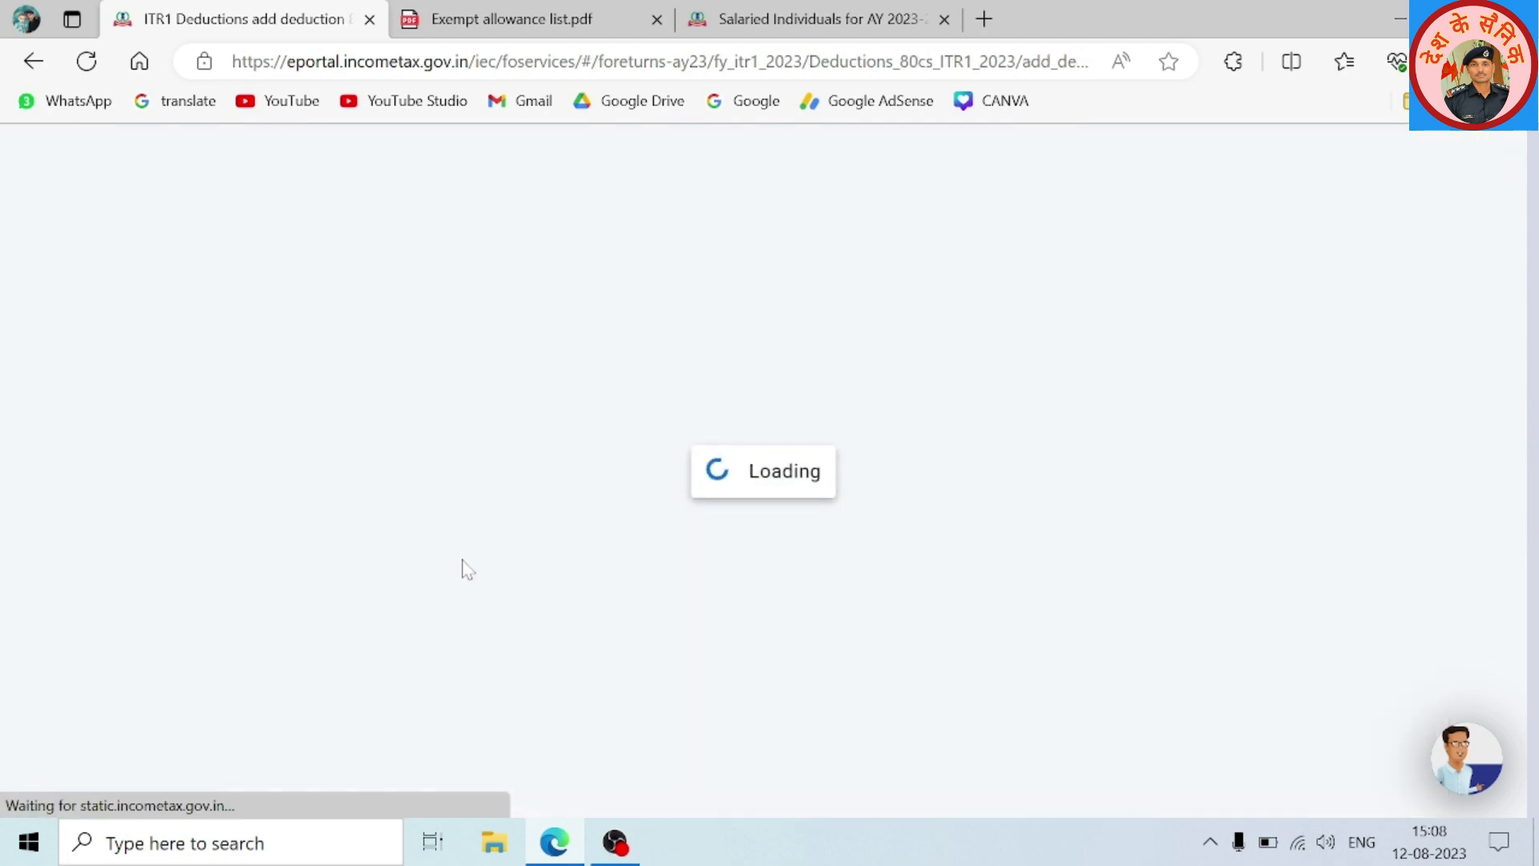
left_click(1363, 475)
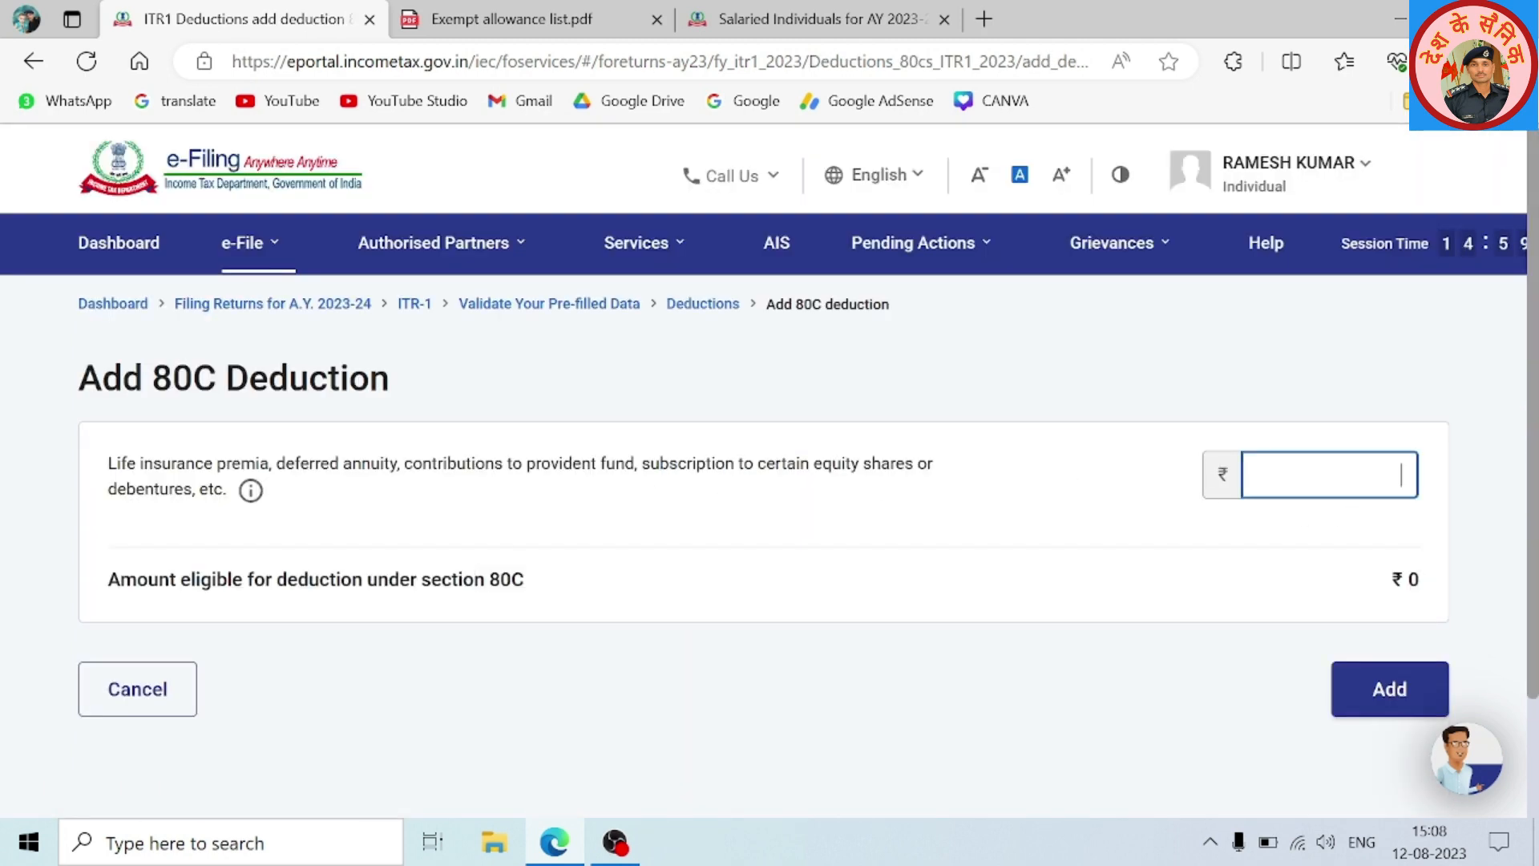
type("1500")
left_click(1388, 687)
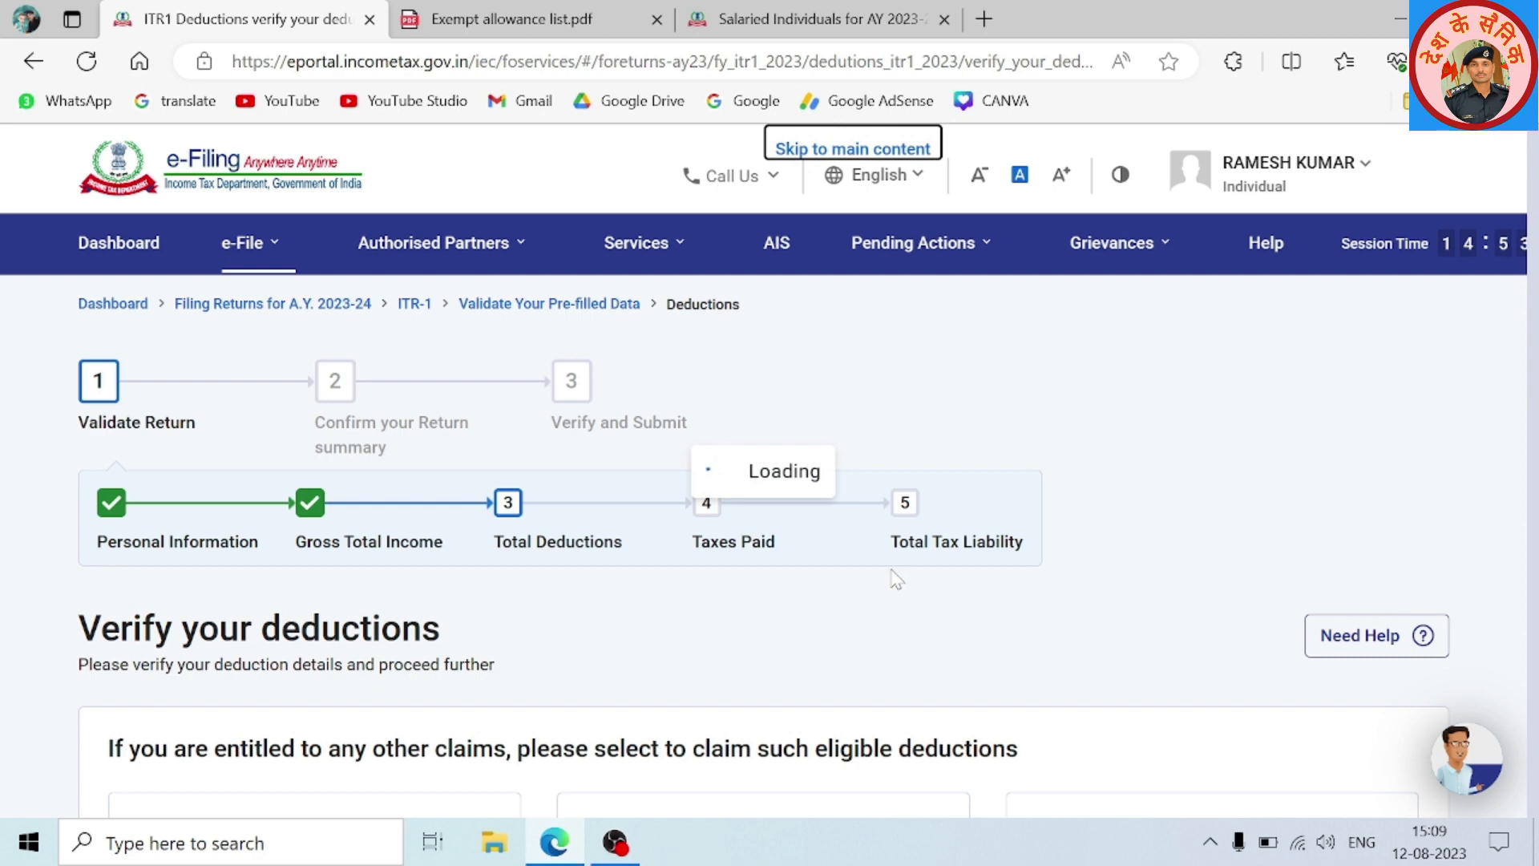
scroll(898, 573, "down", 10)
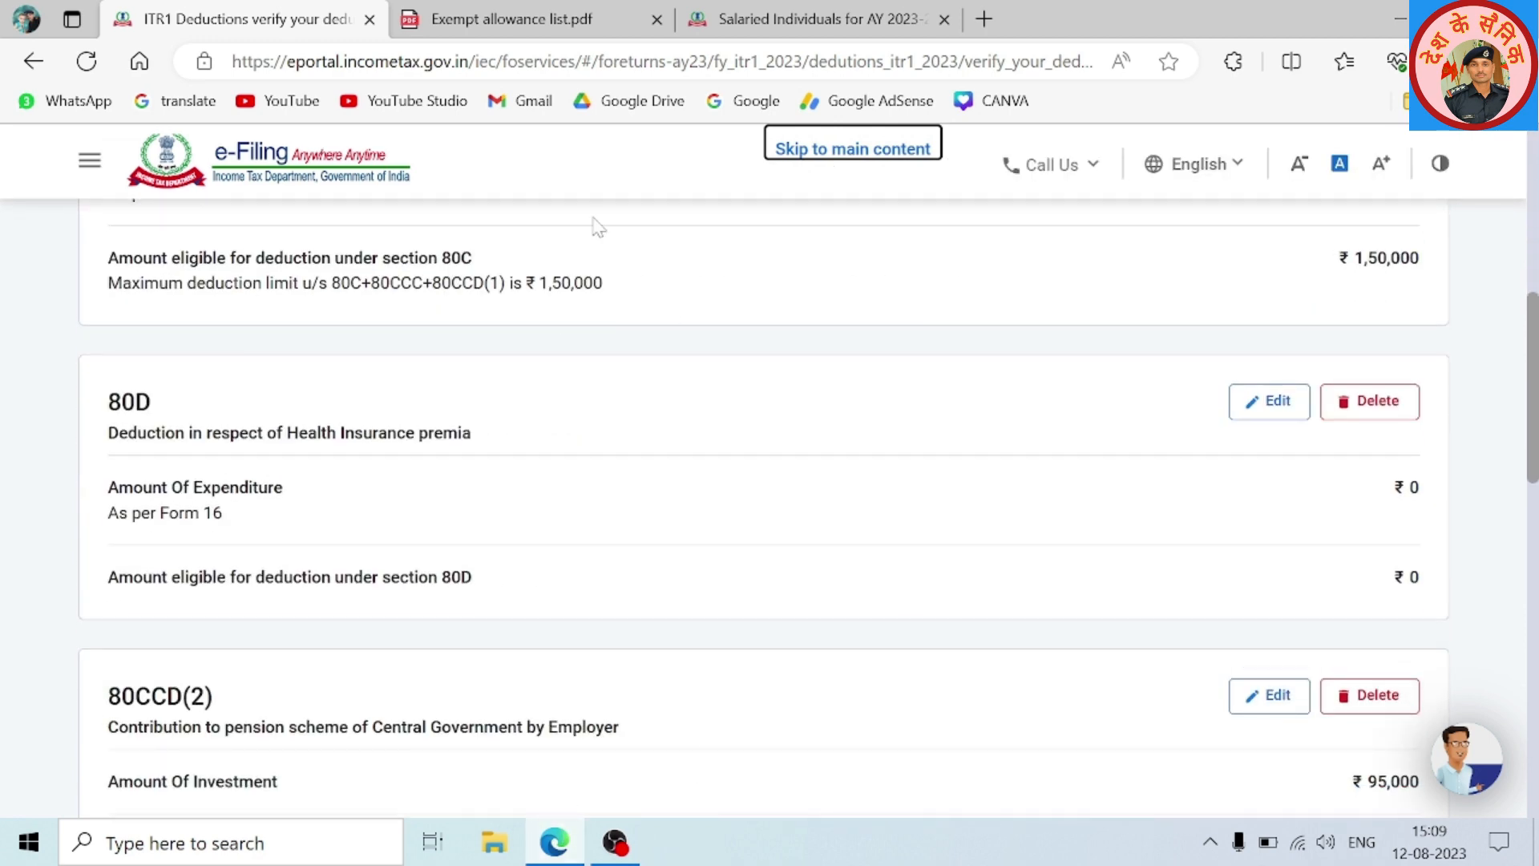
Go back to the Salaried Individuals help page and examine the section 80CCH rules for Agnipath Scheme contributions
left_click(789, 18)
scroll(495, 391, "down", 5)
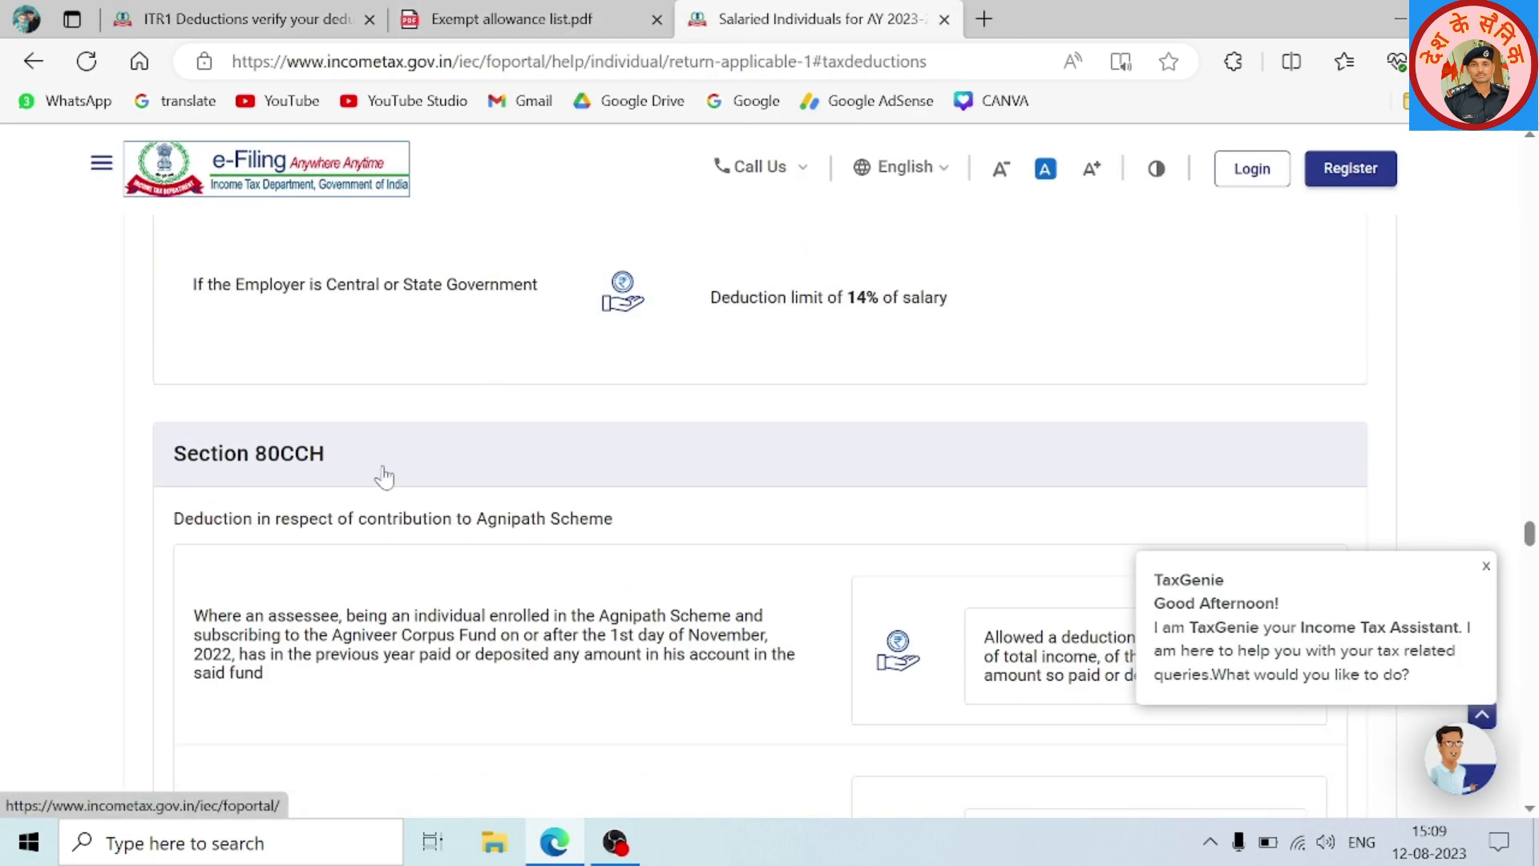
scroll(384, 477, "down", 1)
scroll(385, 477, "down", 2)
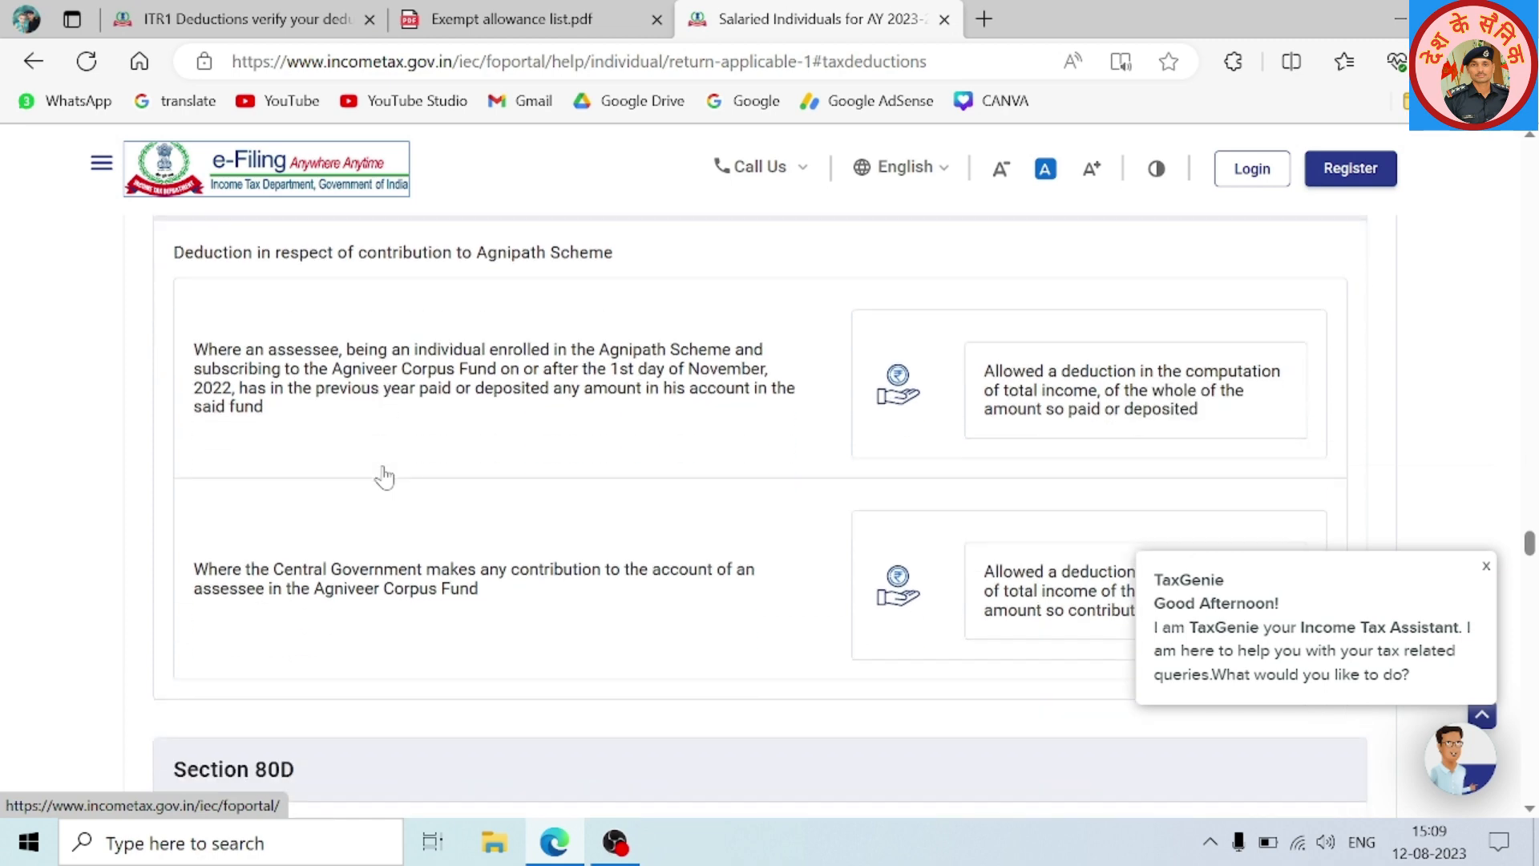
scroll(384, 477, "up", 1)
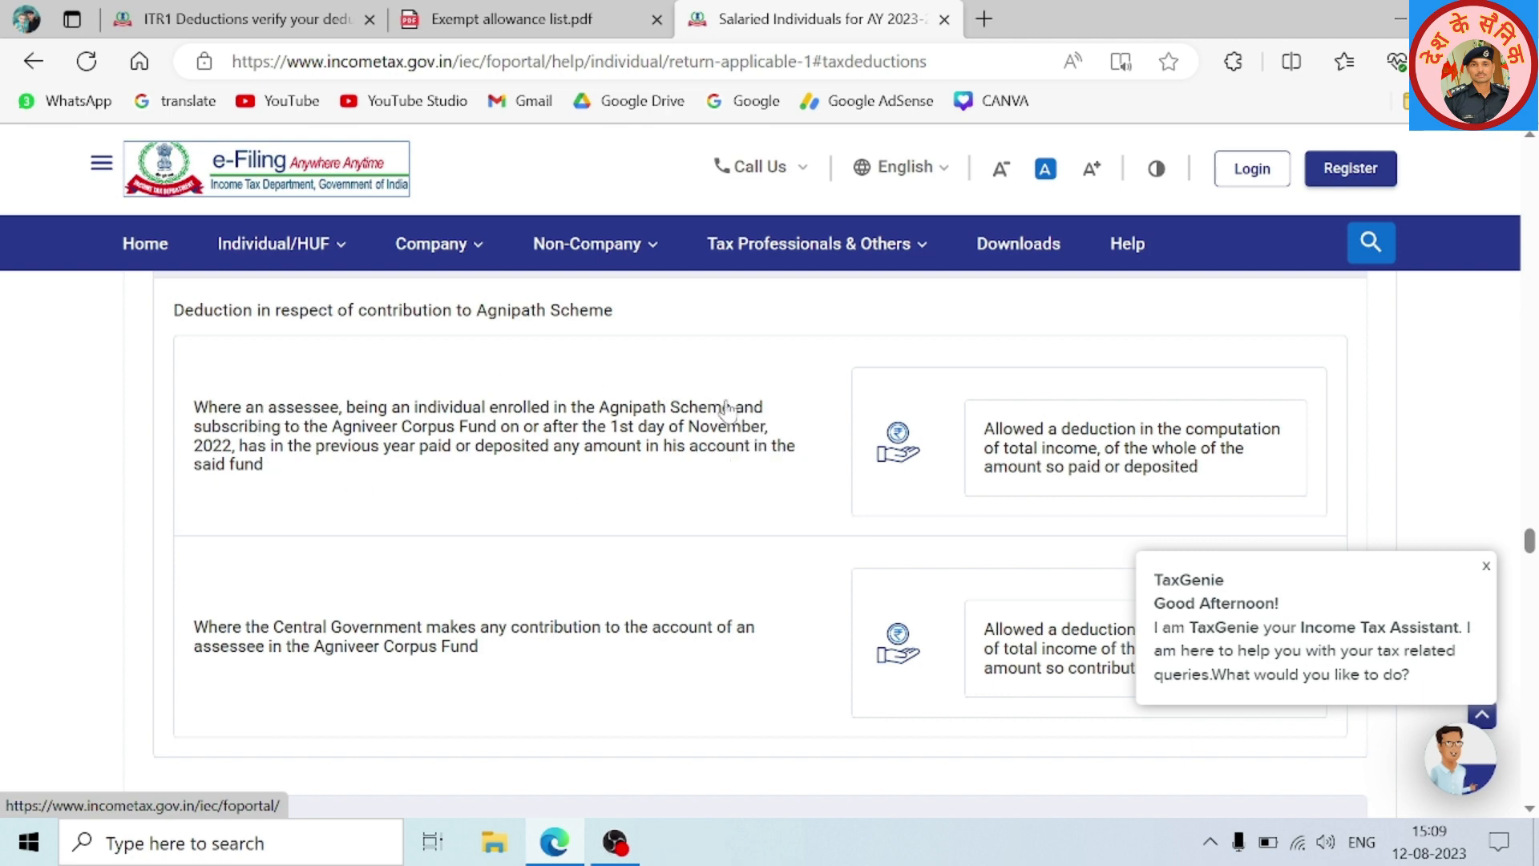
scroll(659, 520, "down", 1)
scroll(659, 519, "up", 5)
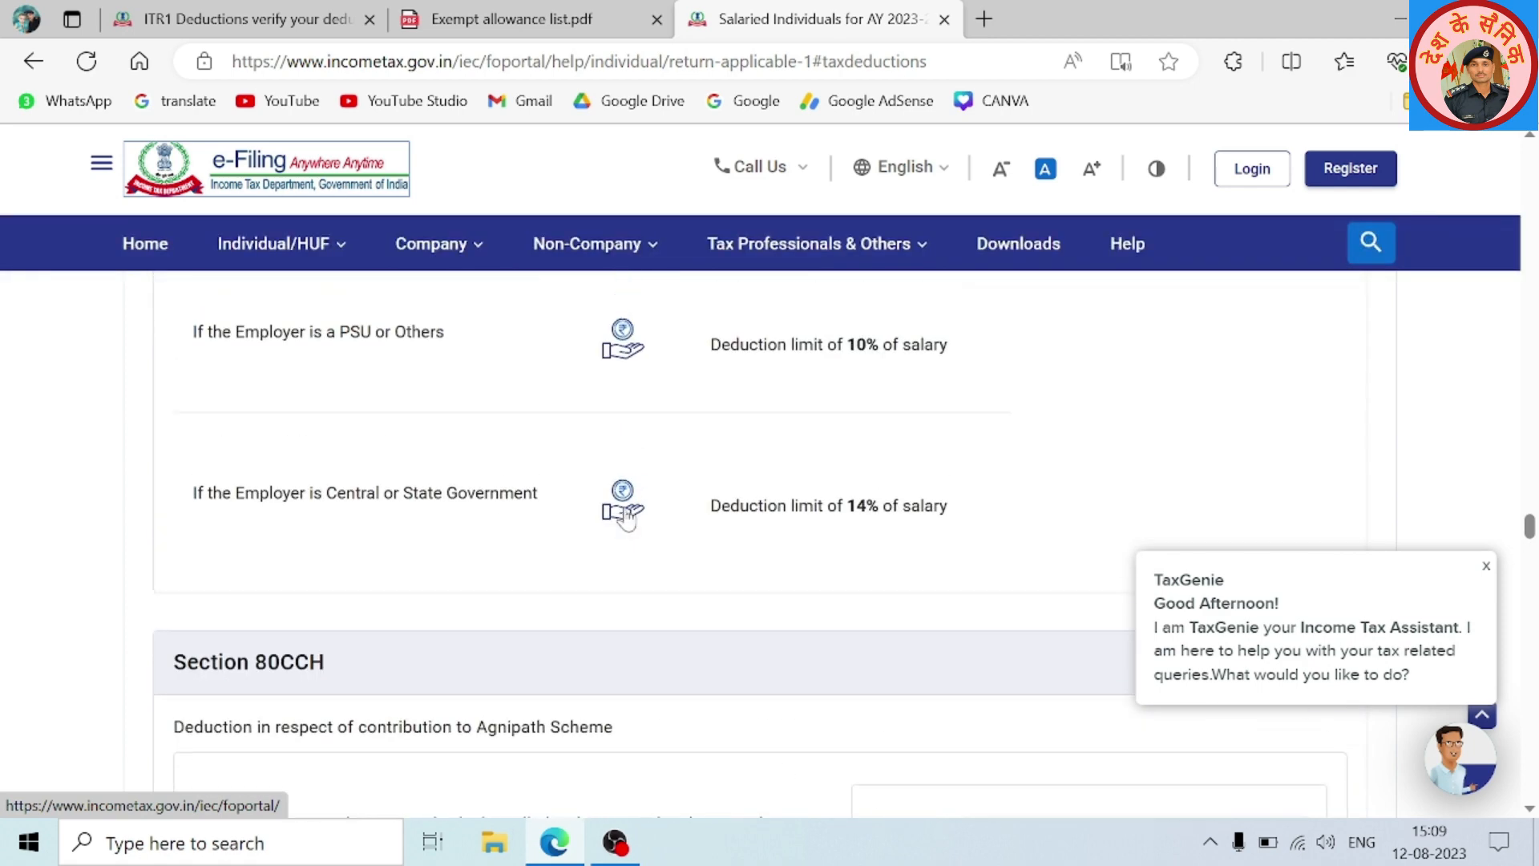
scroll(626, 519, "down", 3)
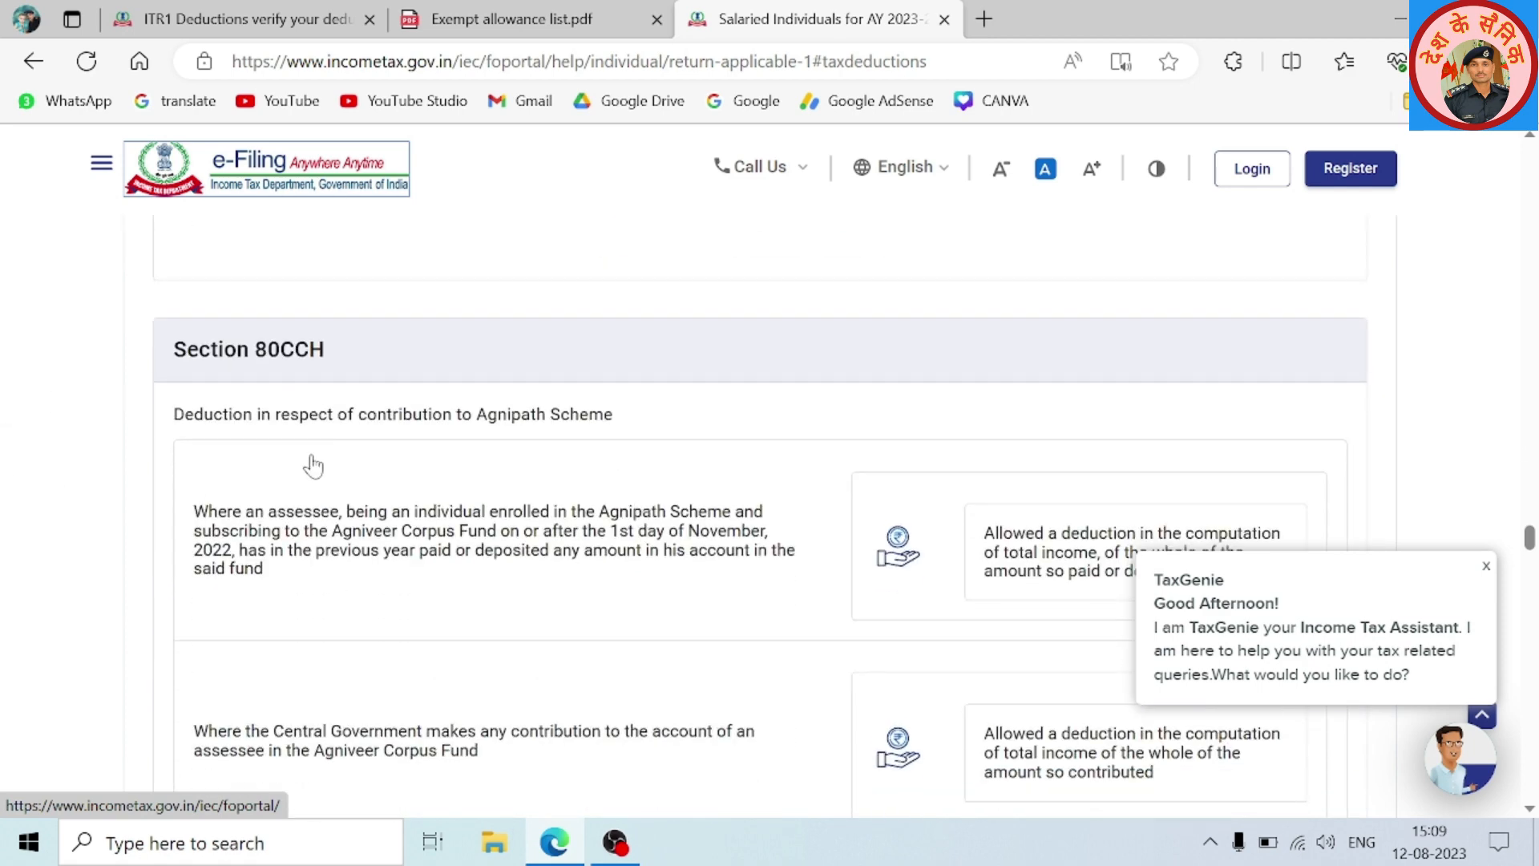
Examine the section 80D limits for health insurance premium and preventive check-ups for self, family and parents
scroll(313, 466, "down", 5)
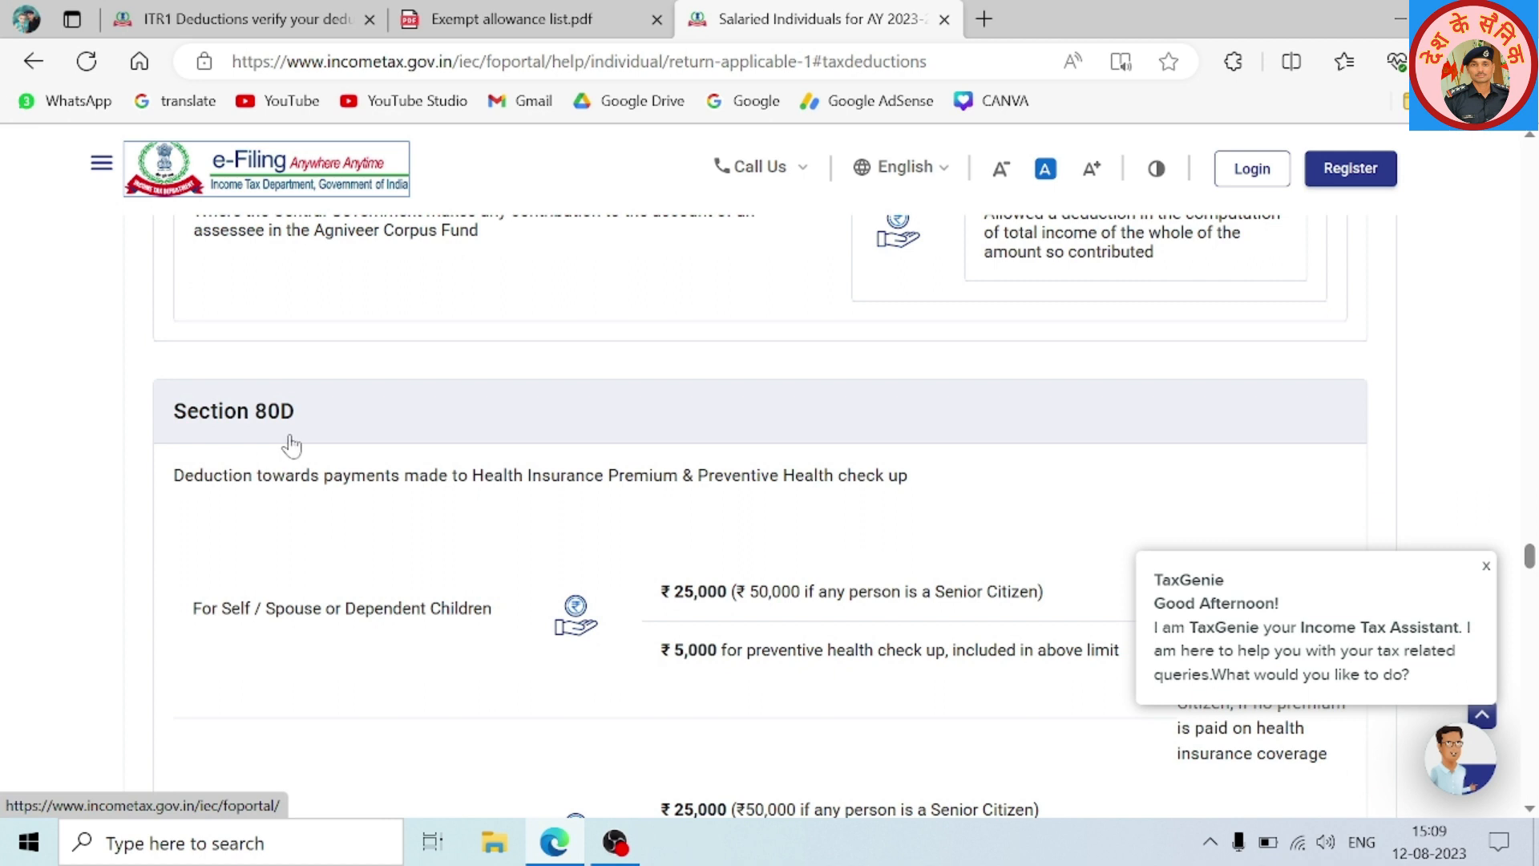
scroll(486, 487, "down", 1)
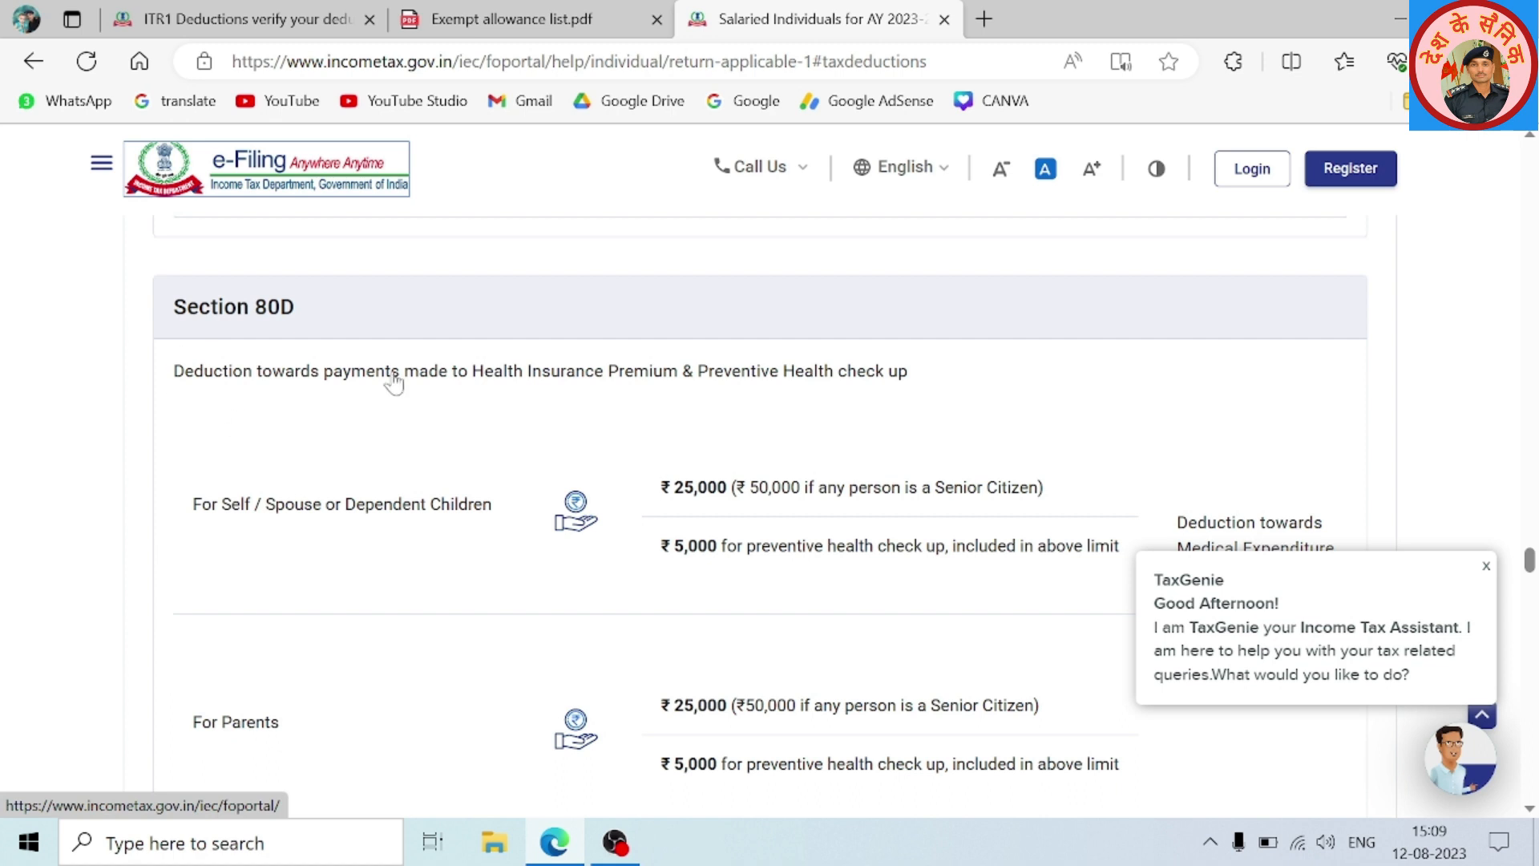
scroll(401, 391, "down", 2)
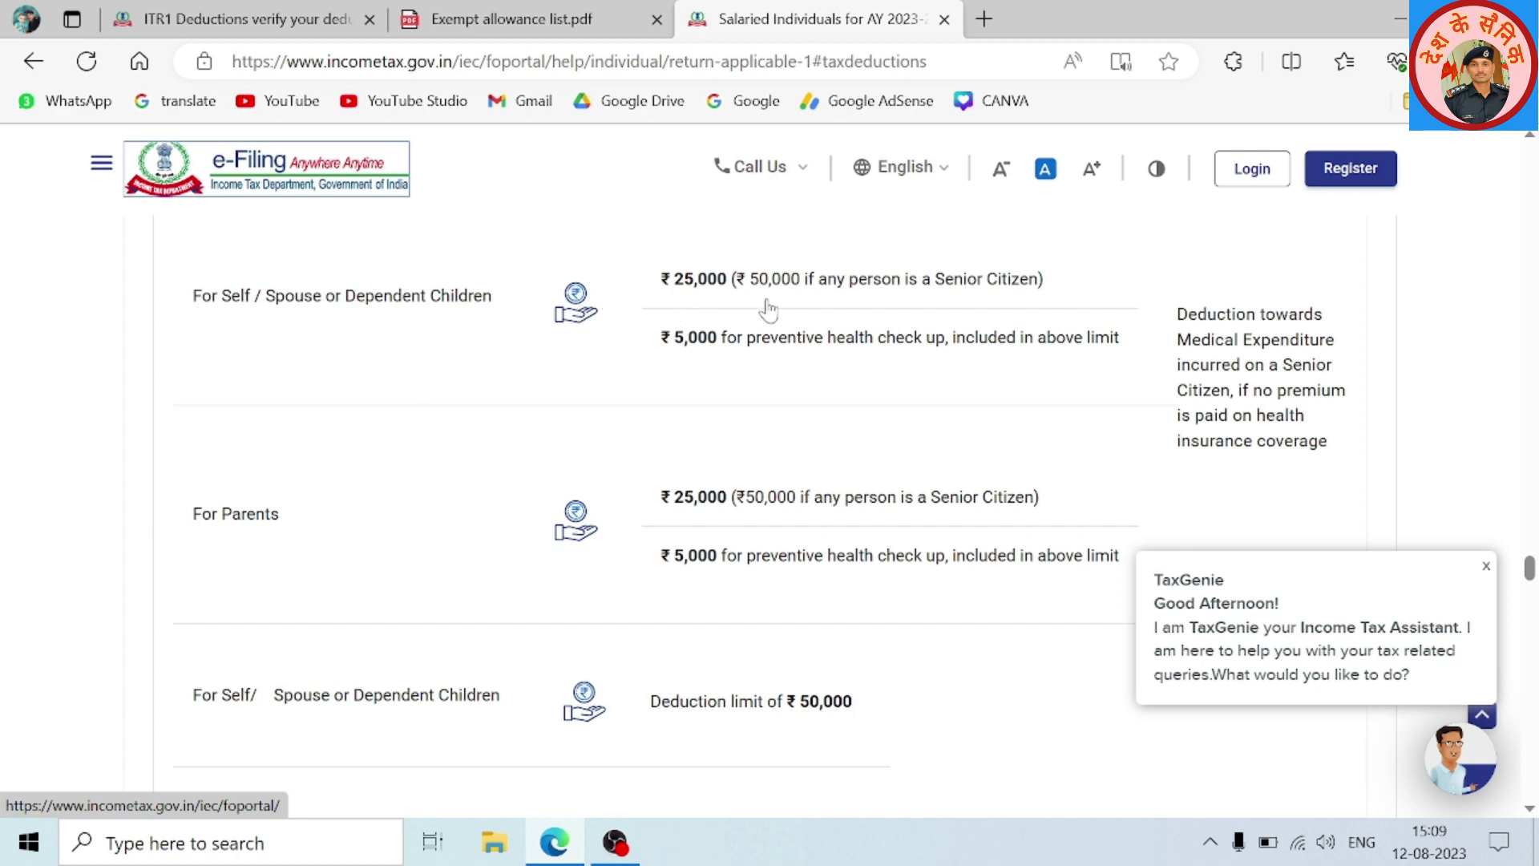
scroll(768, 311, "up", 1)
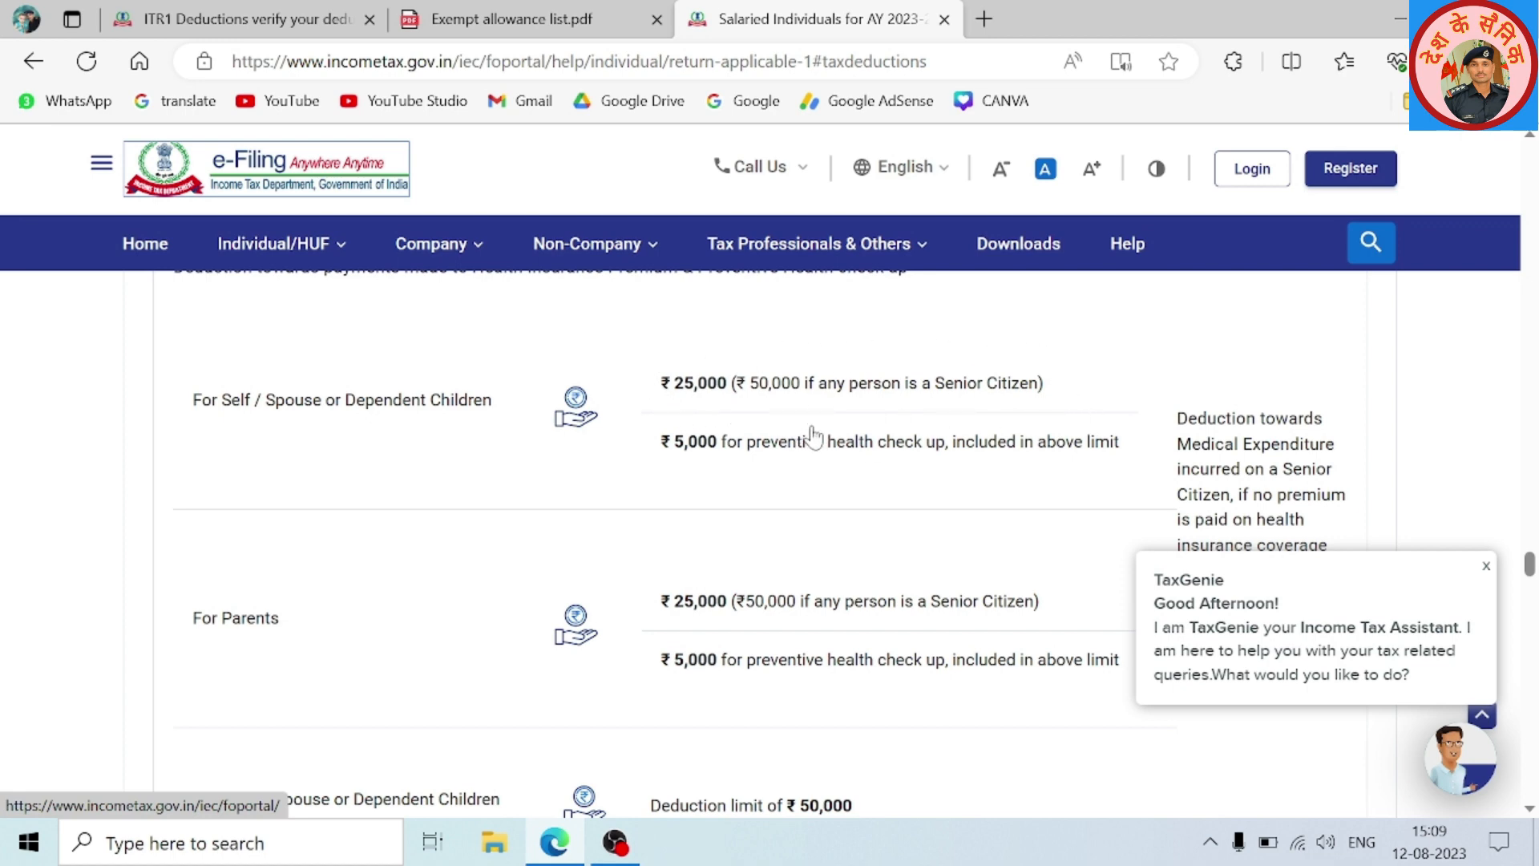
scroll(789, 473, "down", 2)
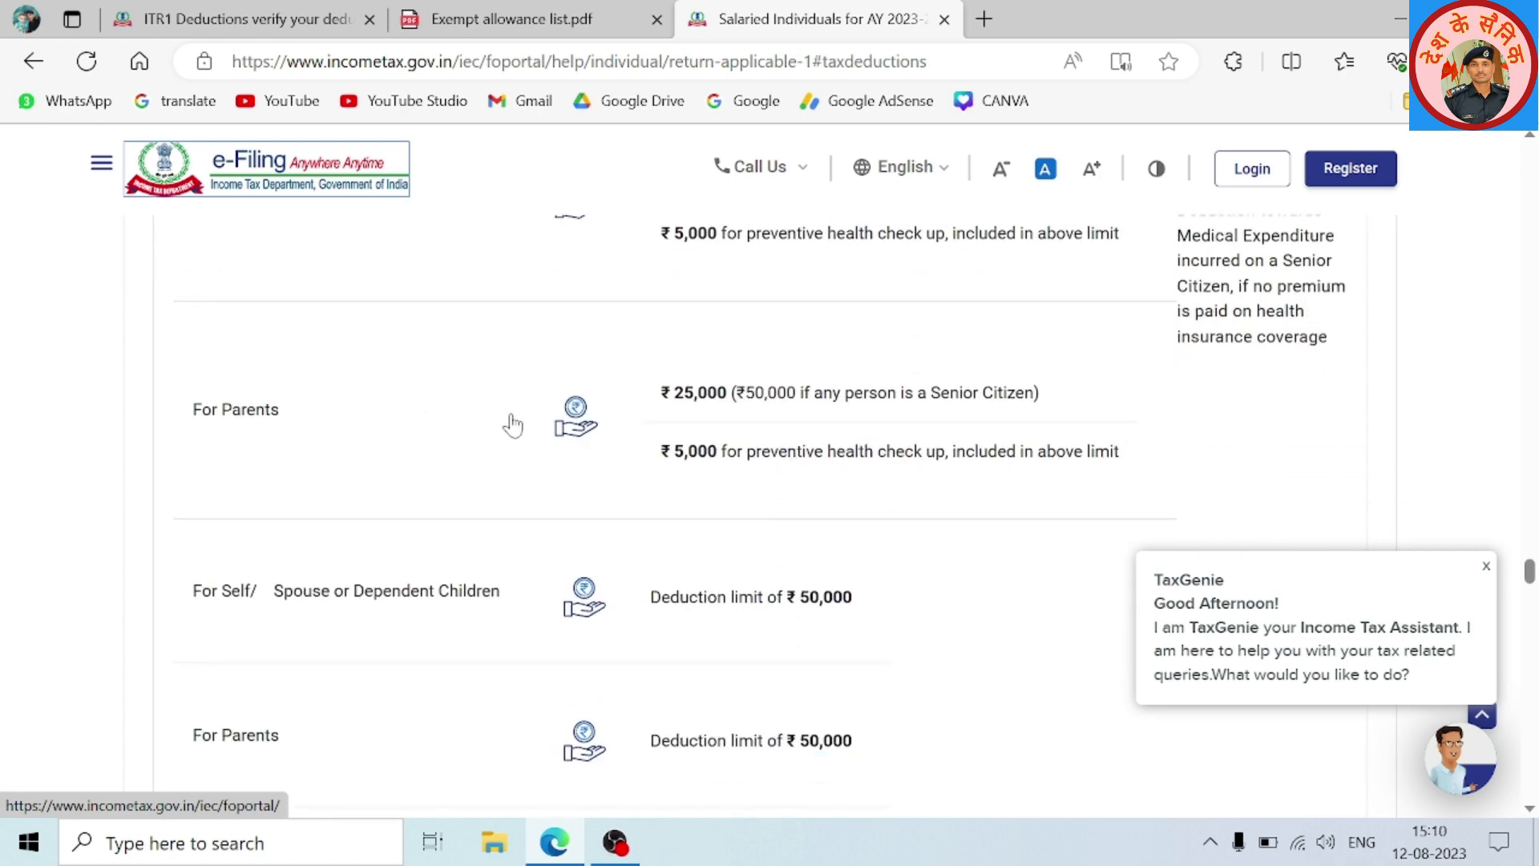
scroll(510, 422, "down", 2)
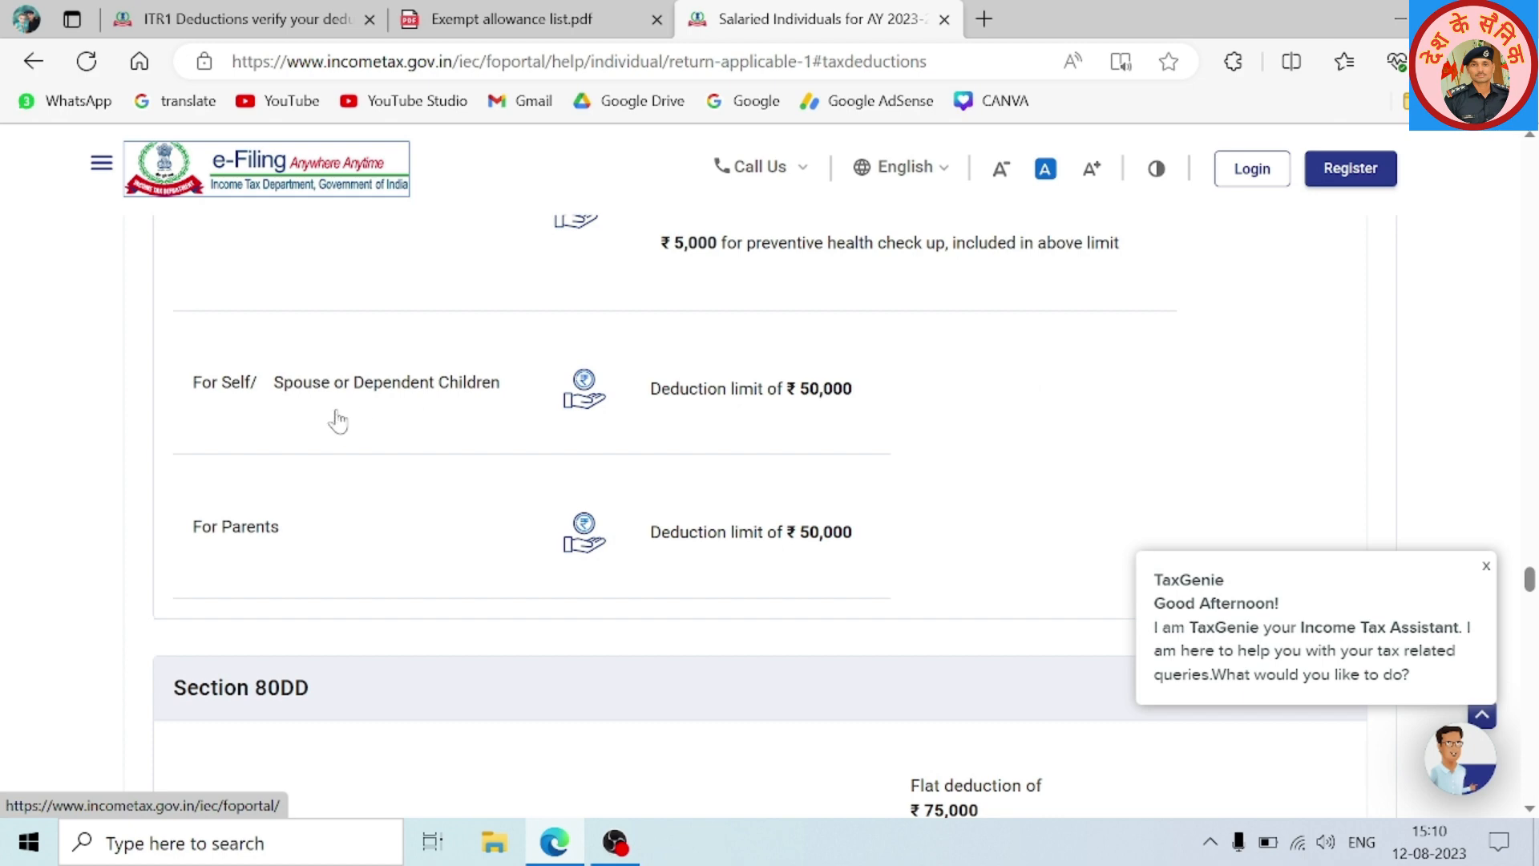
scroll(457, 416, "up", 1)
scroll(461, 417, "down", 2)
Examine the section 80DD disabled-dependent deduction and the section 80DDB limits for medical treatment of specified diseases
scroll(369, 423, "down", 2)
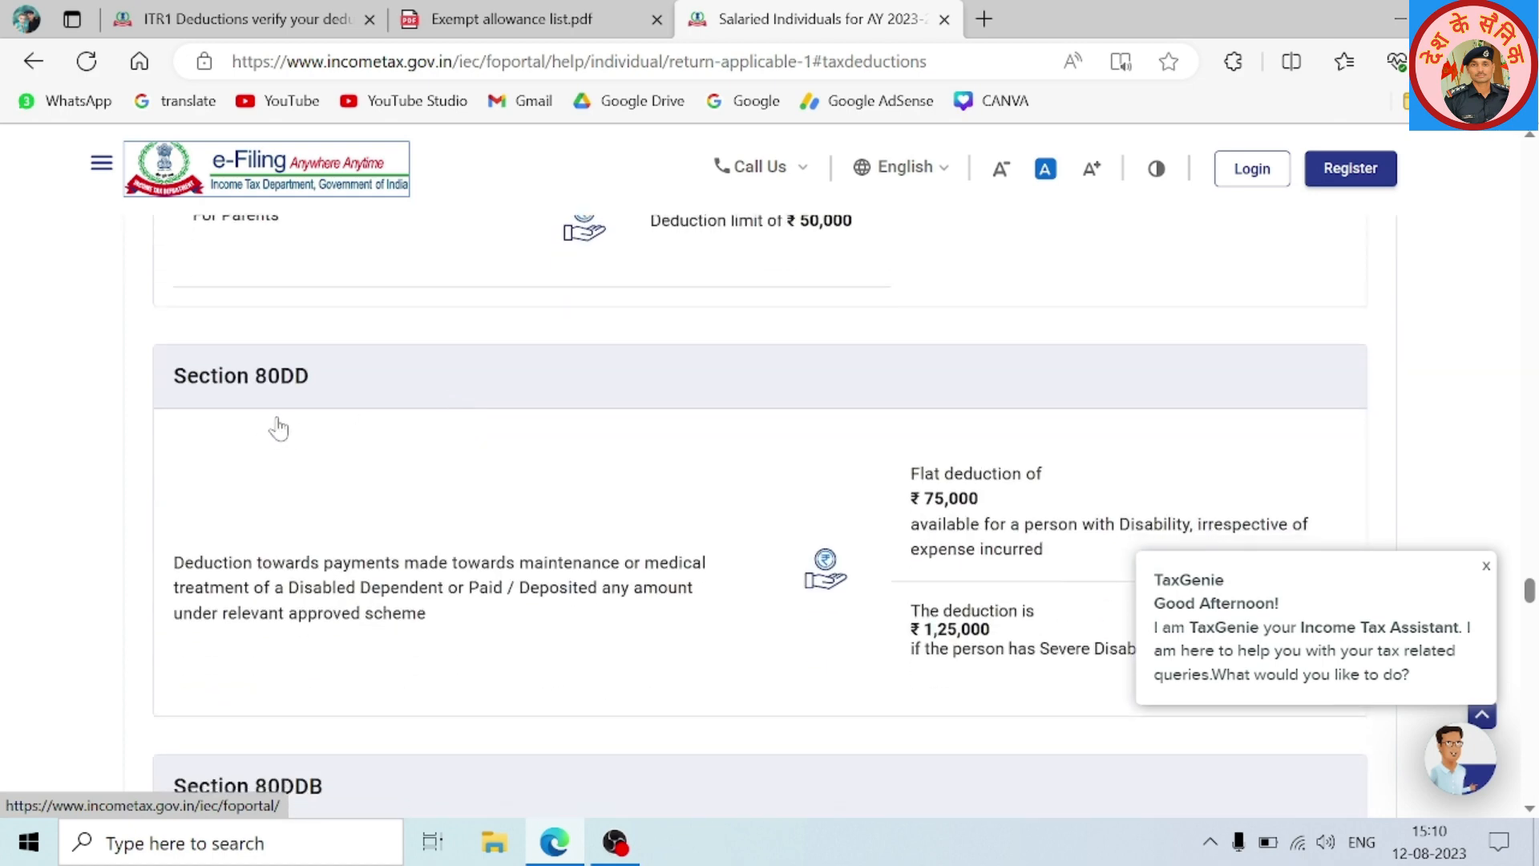
scroll(461, 420, "down", 1)
scroll(462, 421, "down", 1)
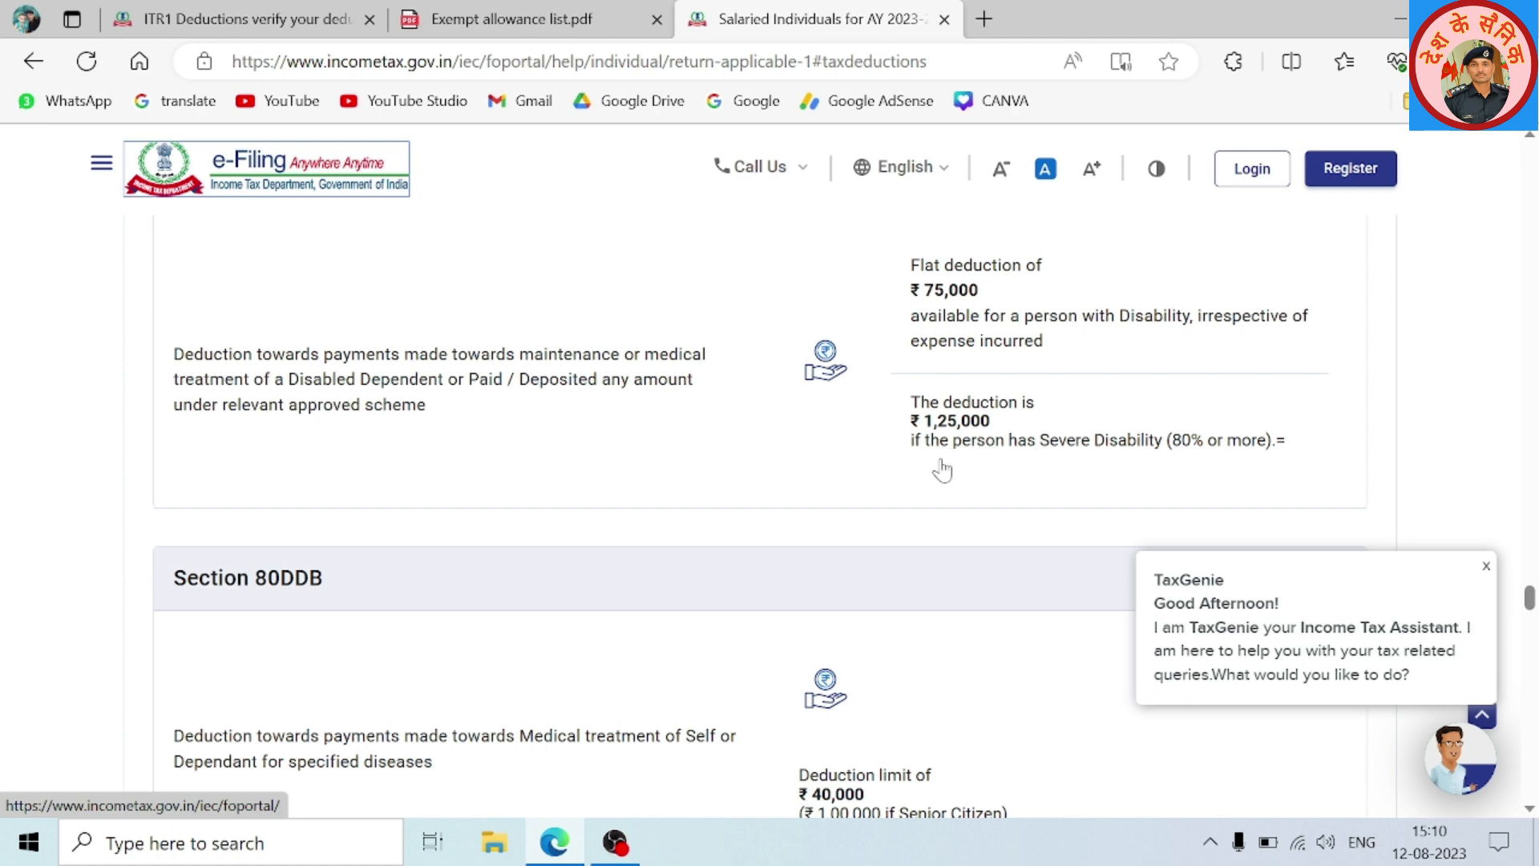
scroll(701, 509, "up", 6)
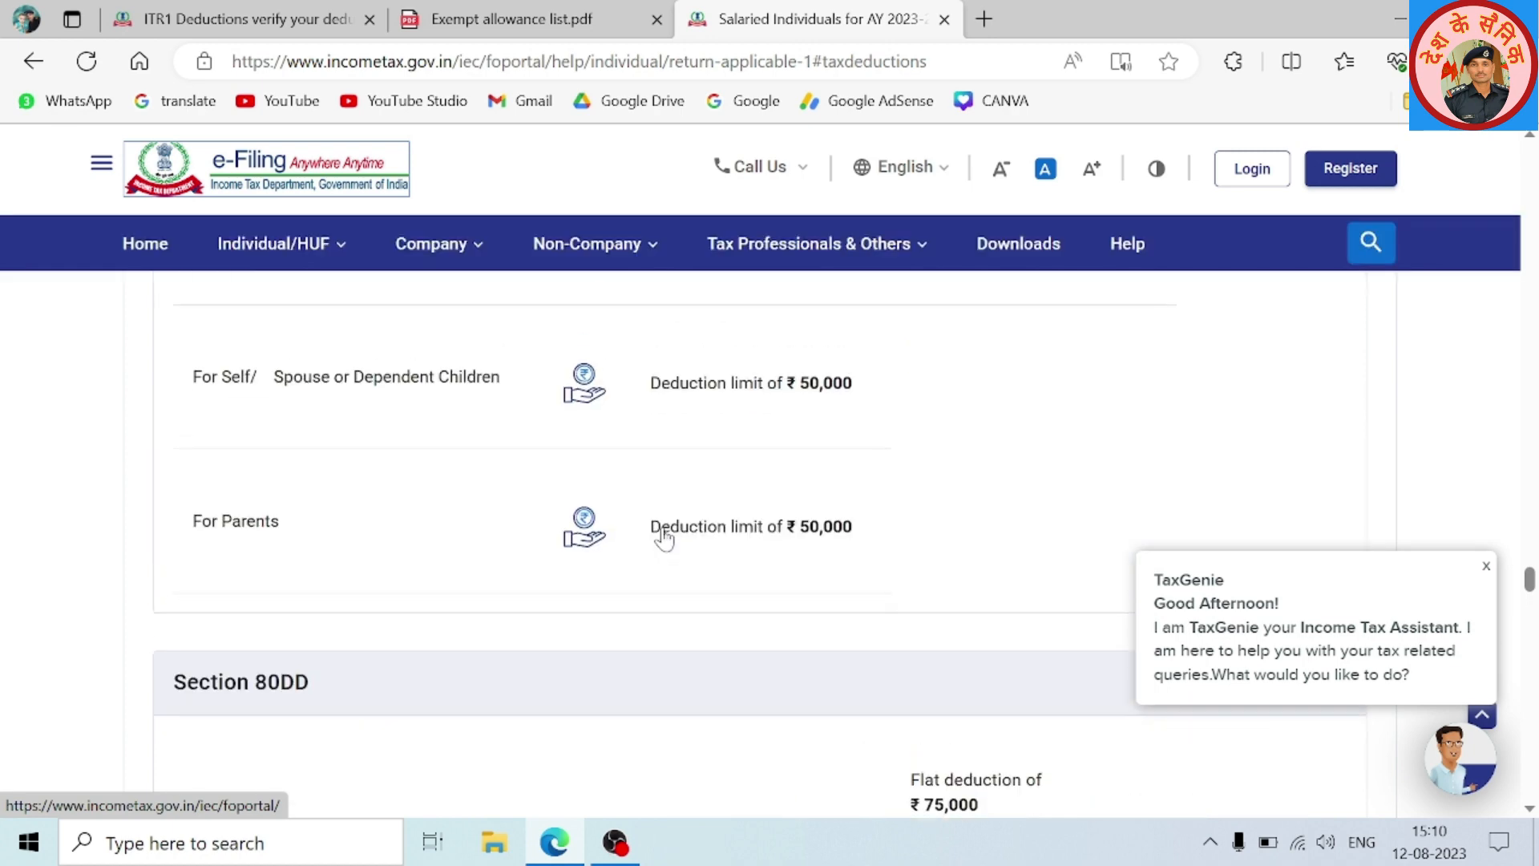
scroll(663, 533, "down", 5)
scroll(661, 548, "down", 3)
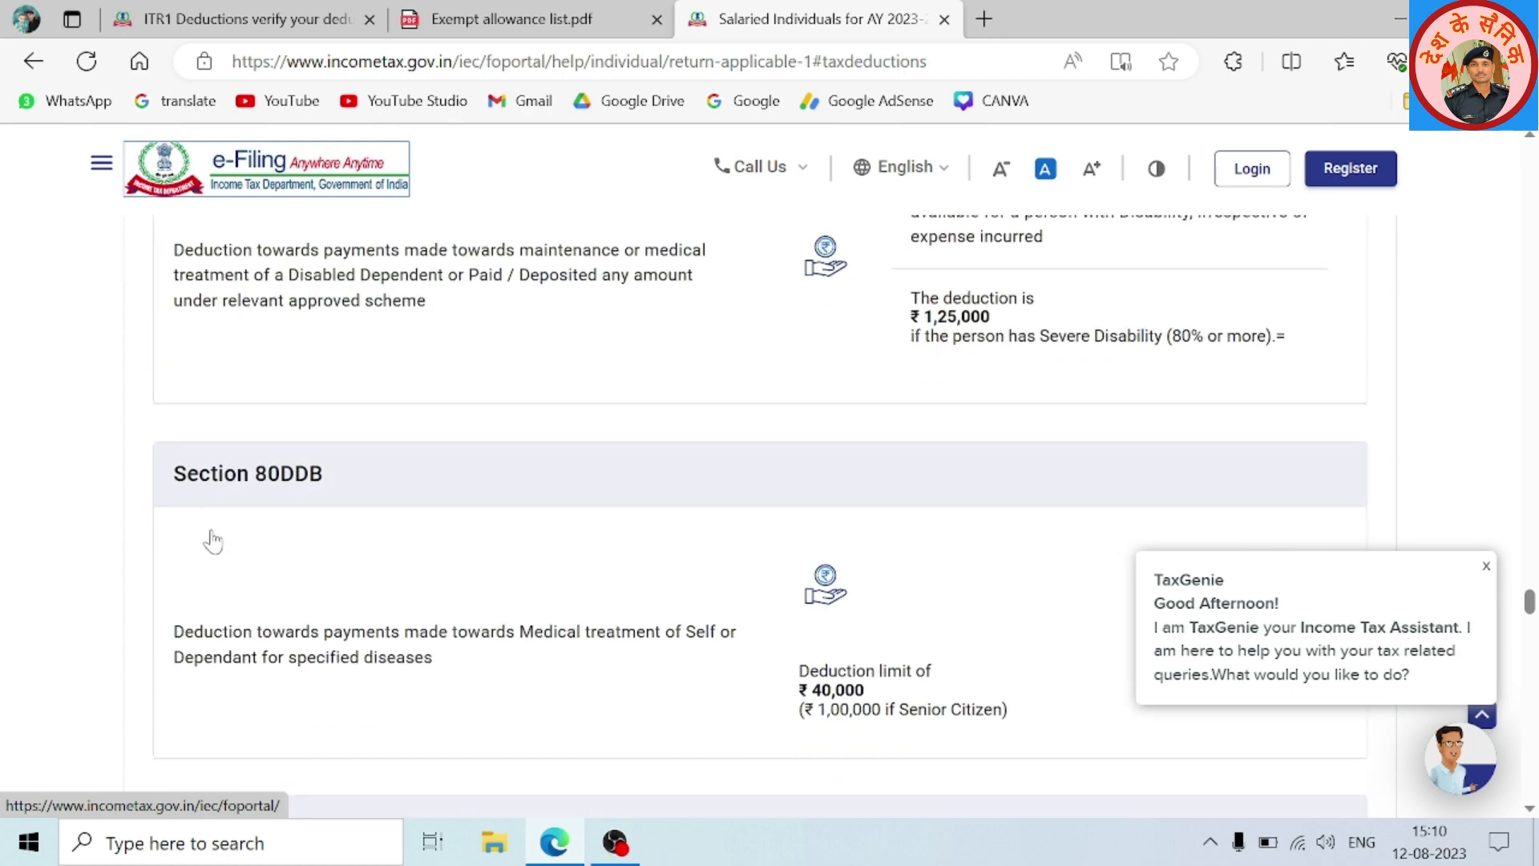
scroll(256, 535, "down", 3)
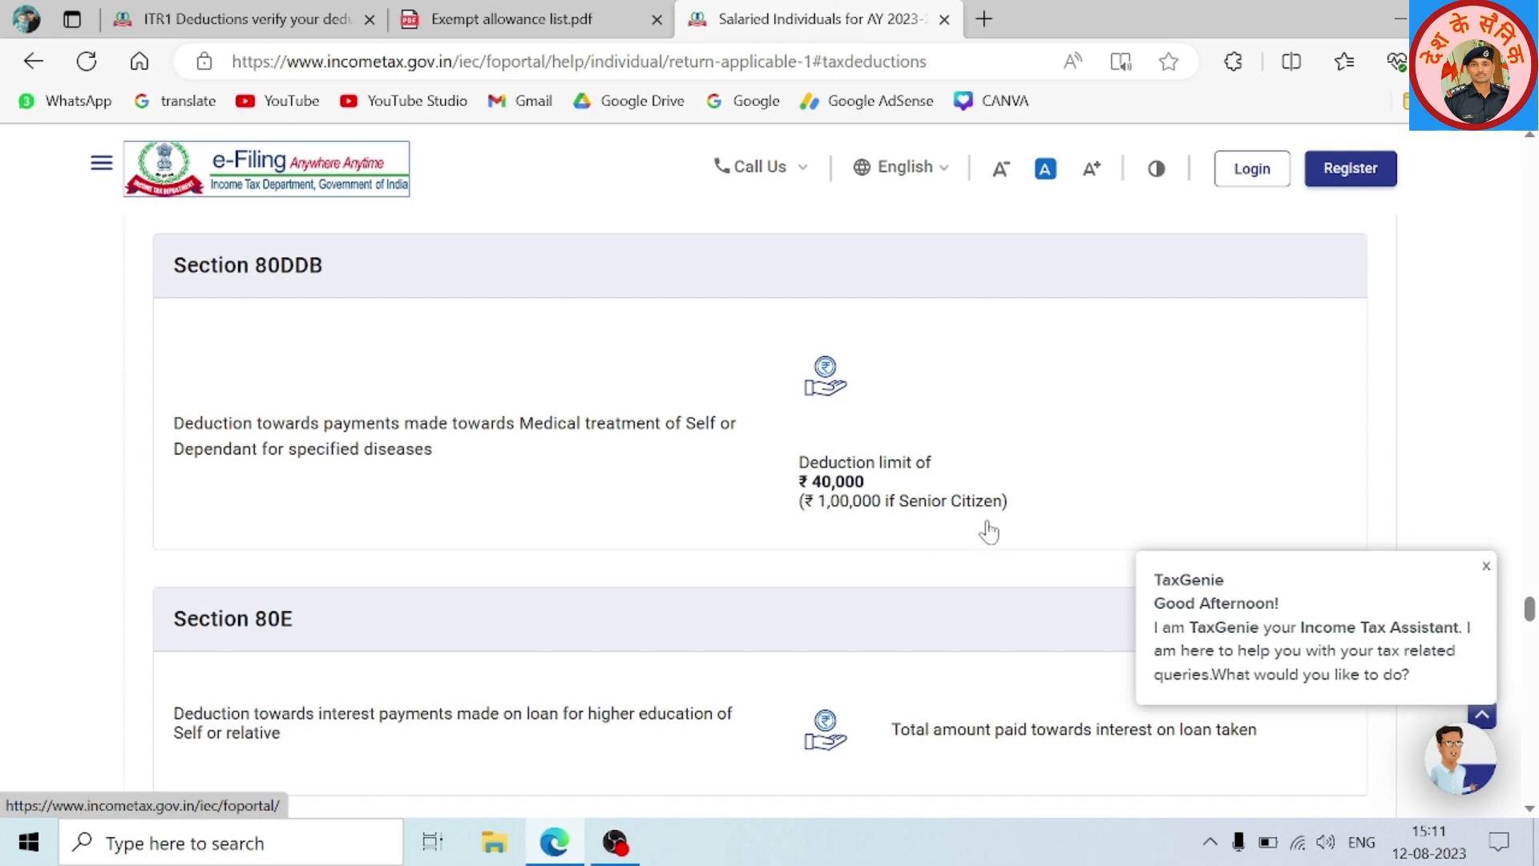
Examine the loan-interest deductions under sections 80E, 80EE and 80EEA, including their loan sanction periods
scroll(649, 497, "down", 4)
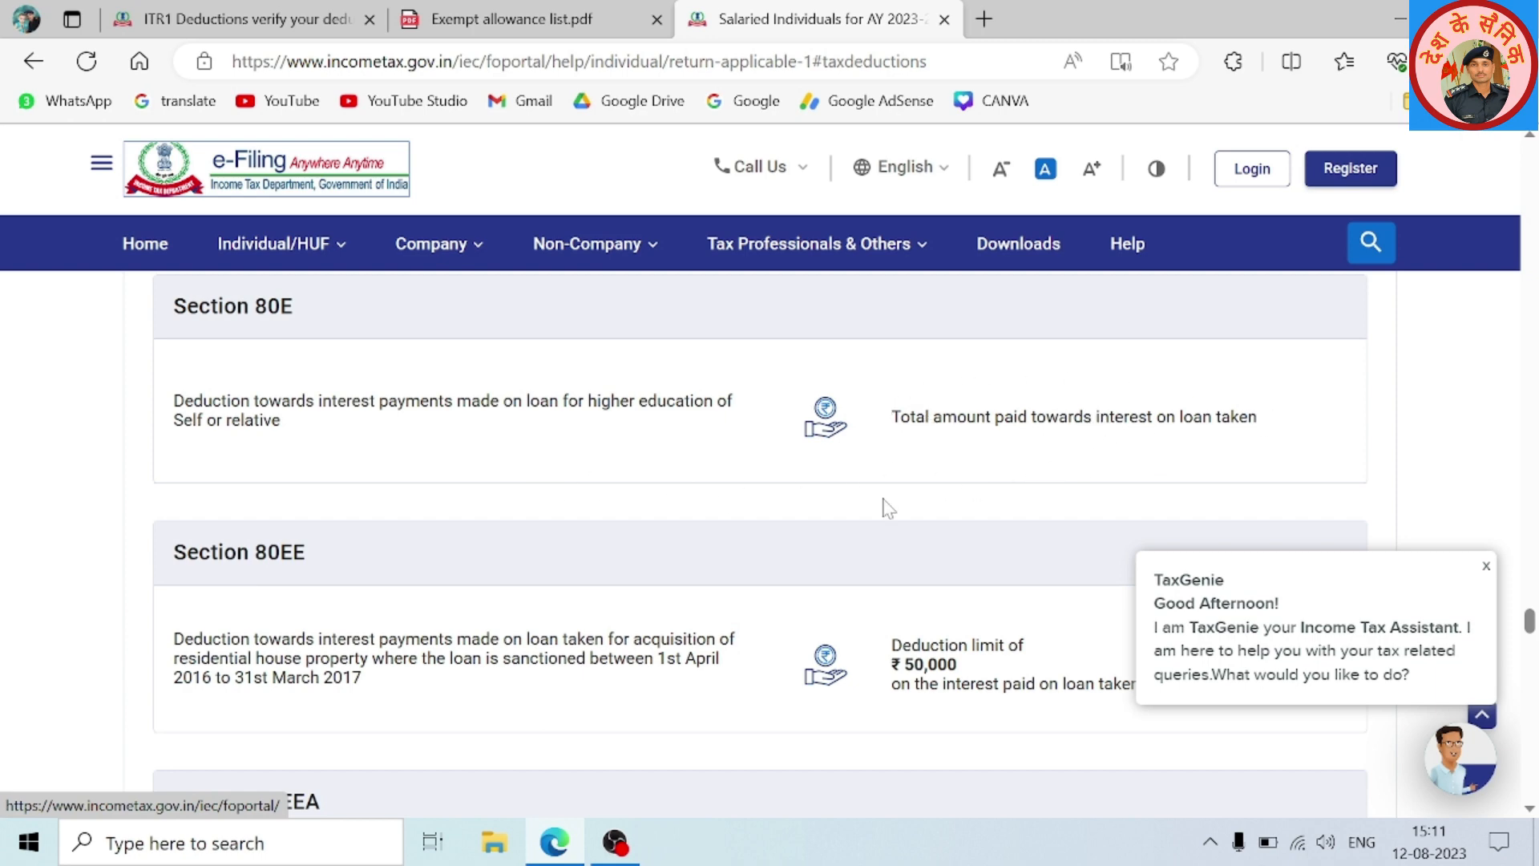
scroll(361, 513, "down", 2)
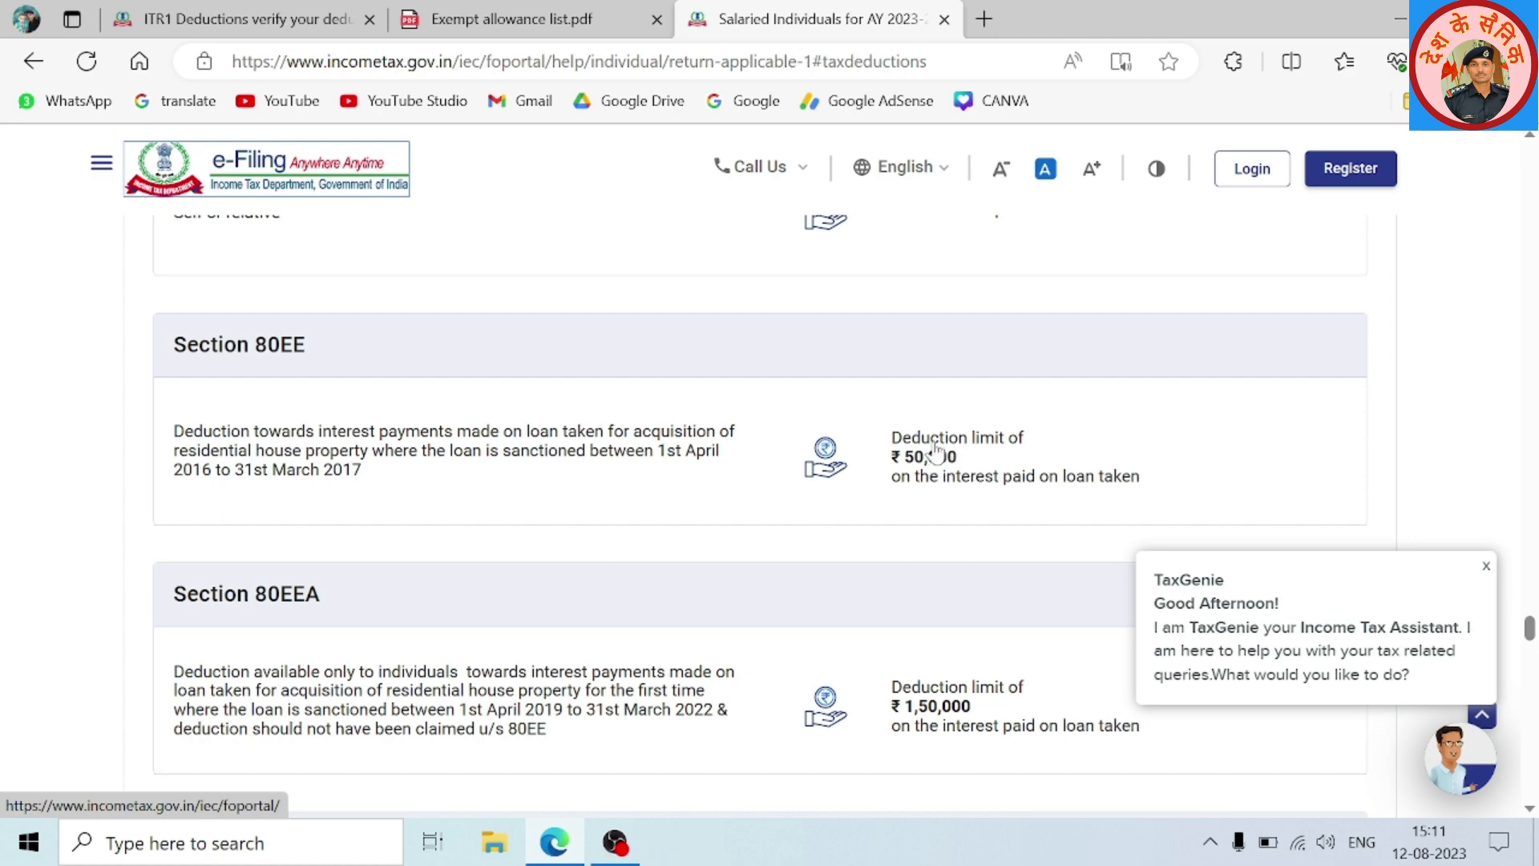
scroll(930, 453, "down", 3)
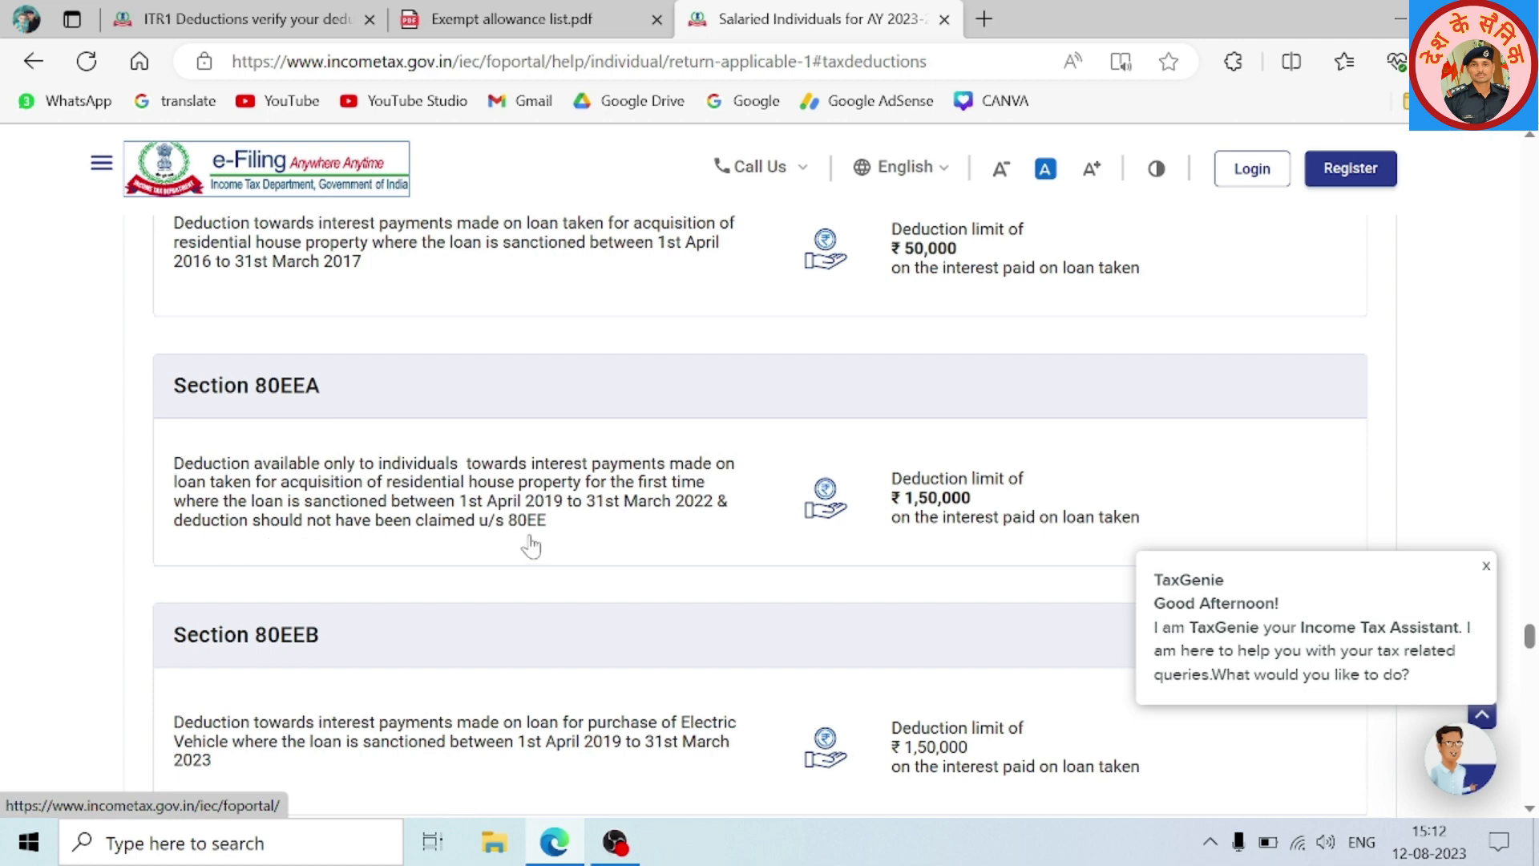
scroll(531, 547, "up", 2)
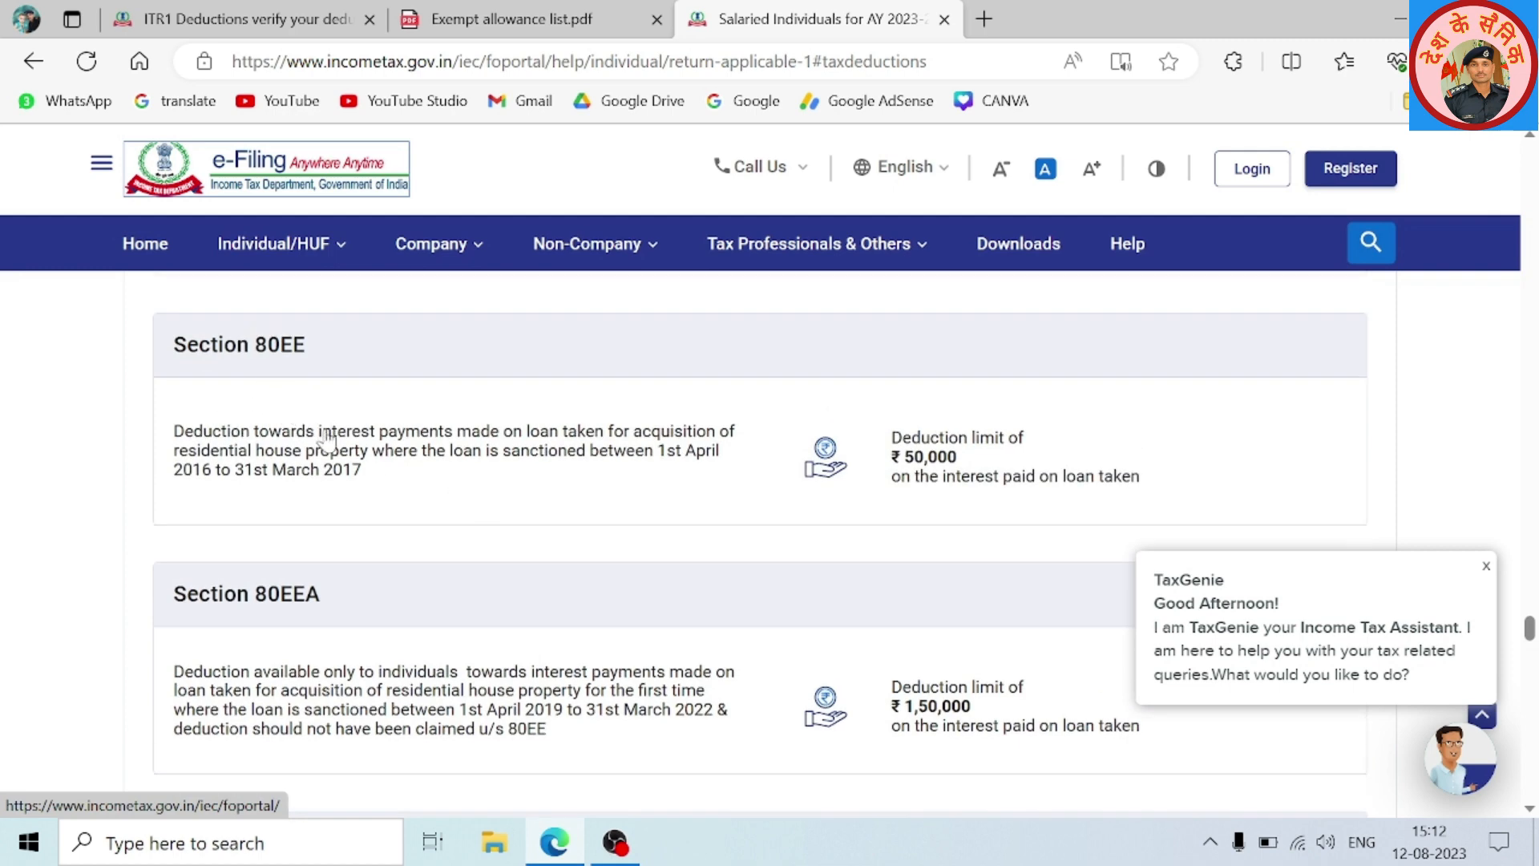
Examine the loan-interest deduction limits under sections 80EEA and 80EEB and the section 80G donation categories
scroll(333, 515, "down", 2)
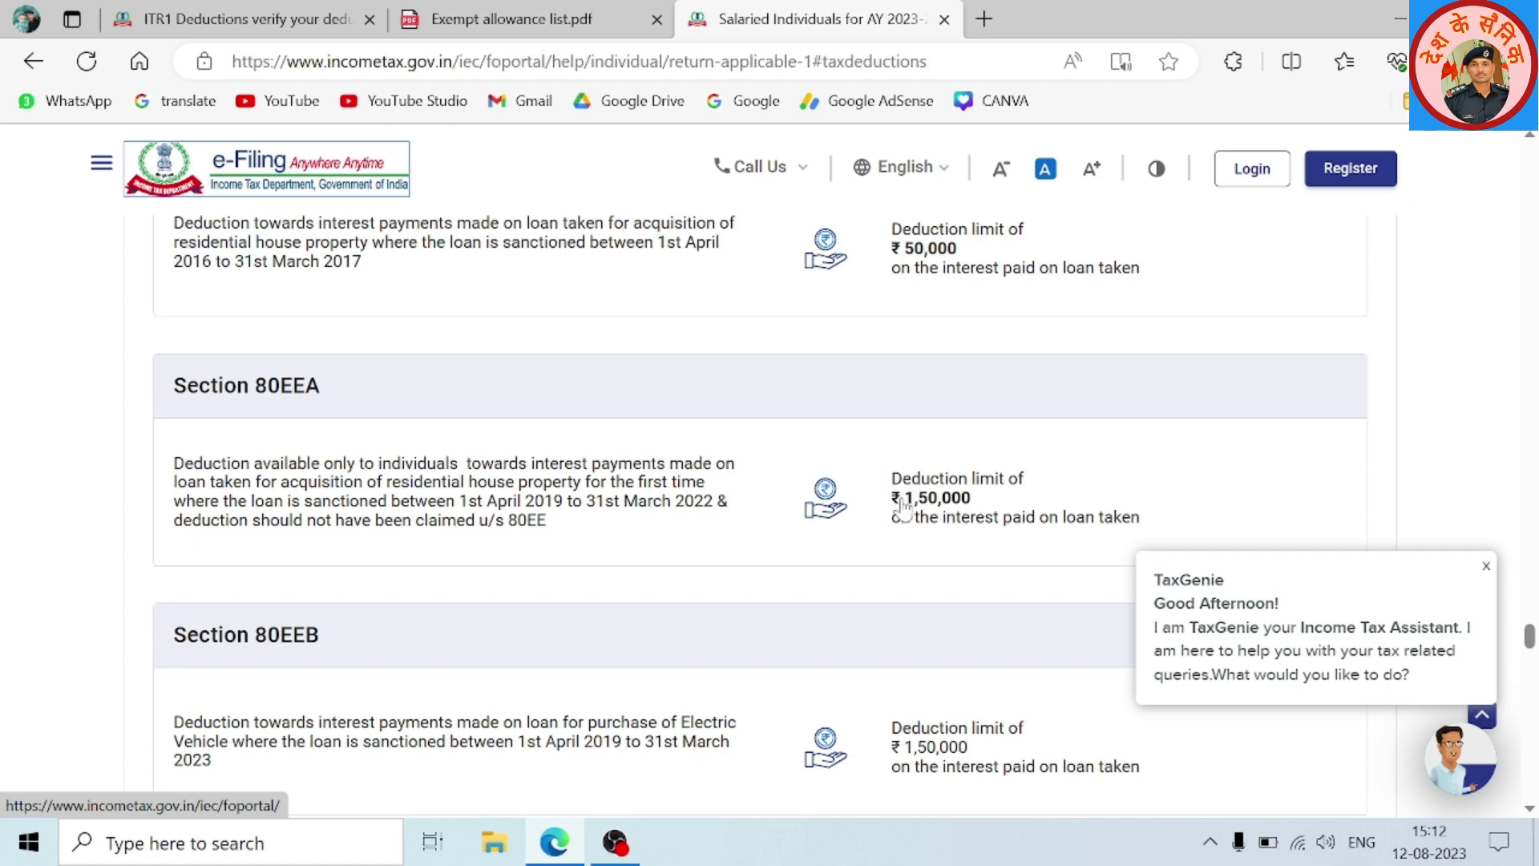
scroll(922, 512, "down", 3)
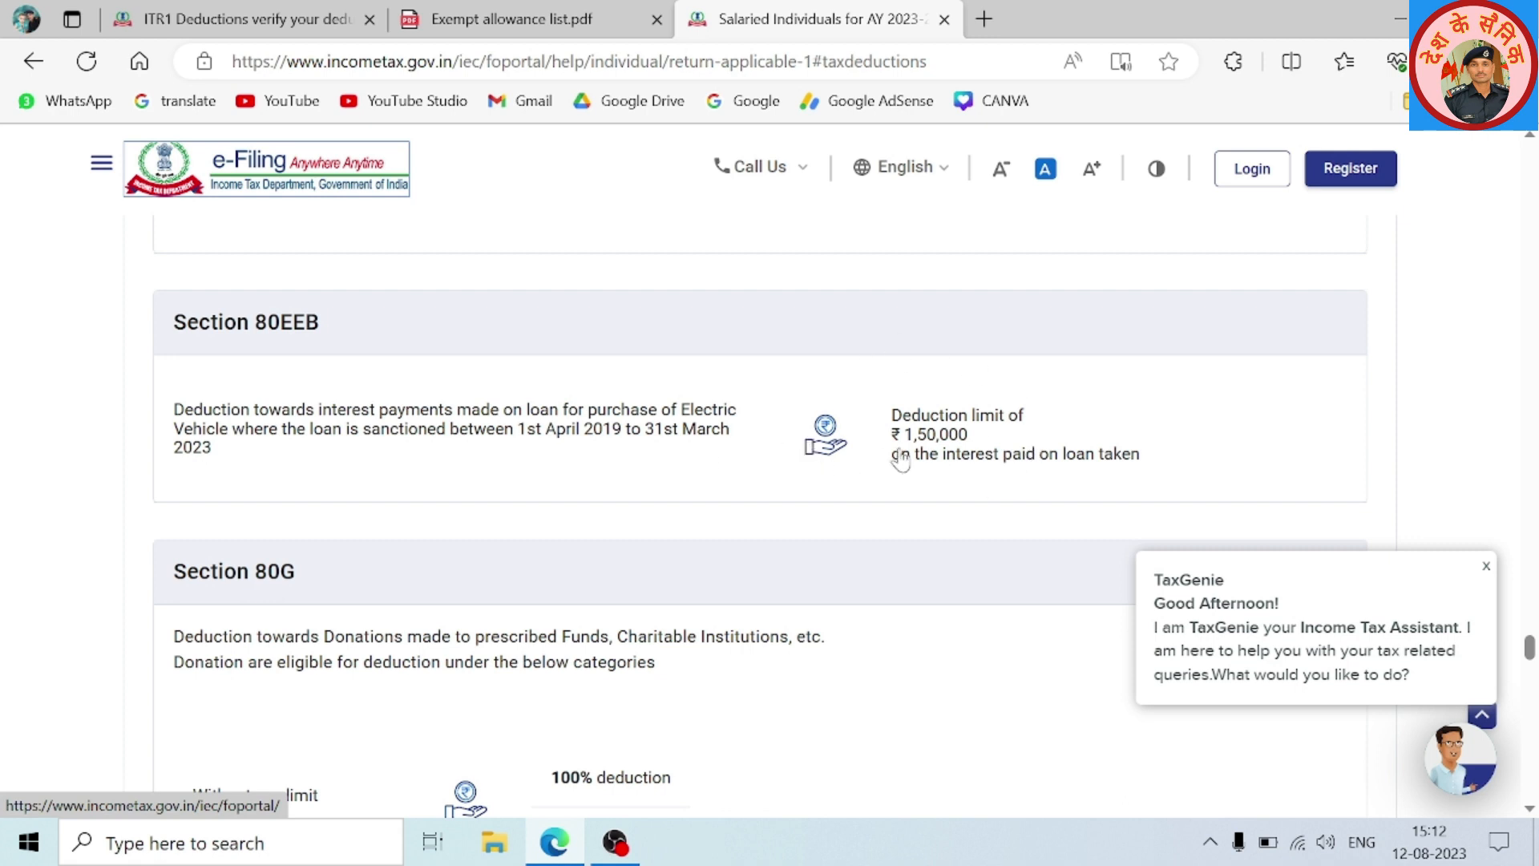
scroll(753, 430, "down", 2)
scroll(357, 454, "down", 1)
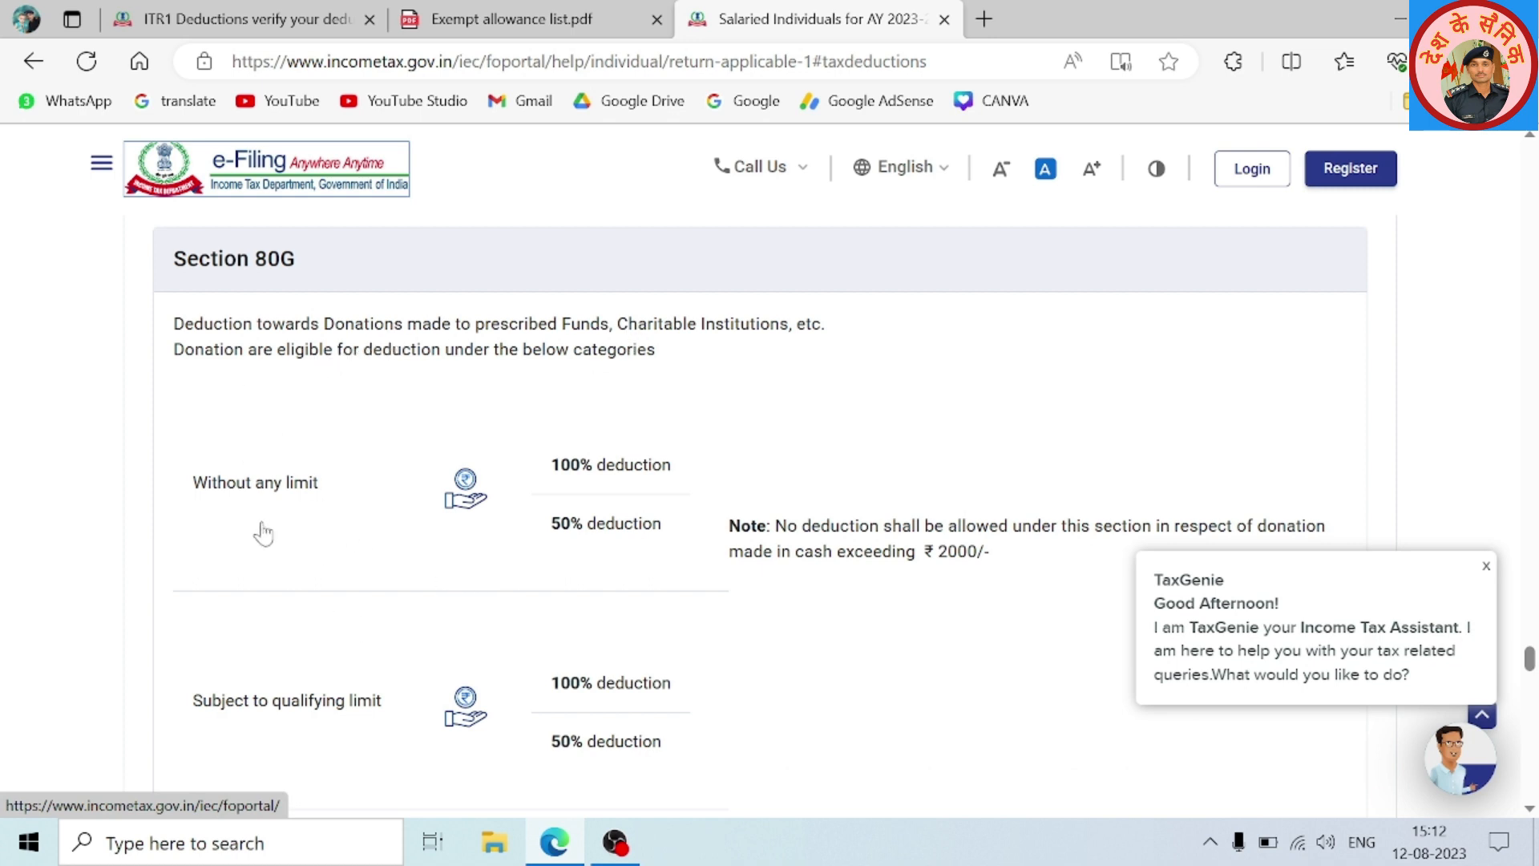
scroll(263, 531, "down", 1)
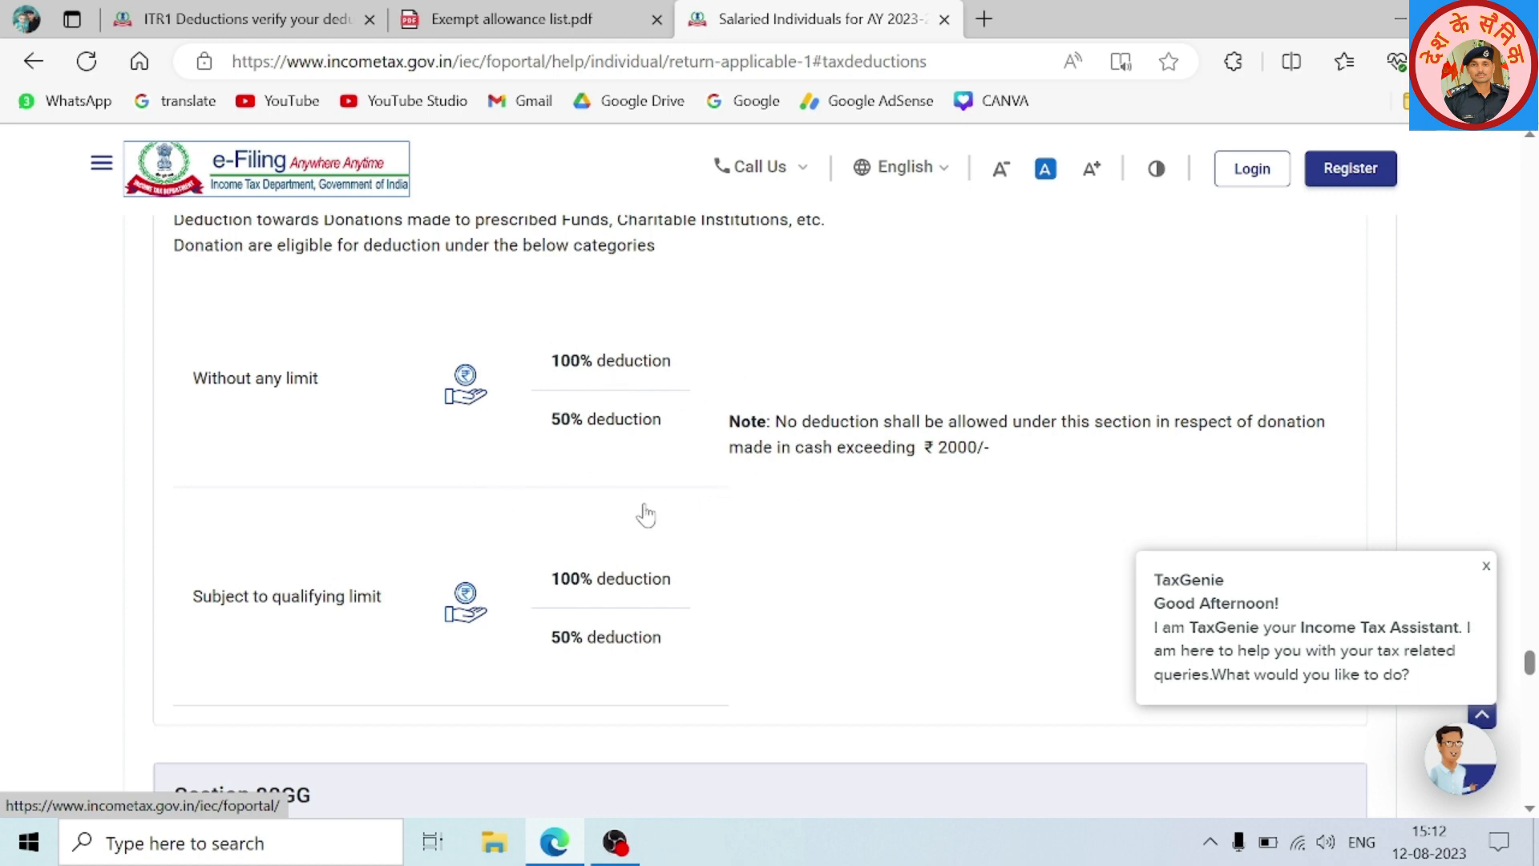
Examine the section 80GG rent deduction, the 80GGA and 80GGC donation rules, and the 80TTA and 80TTB interest limits
scroll(633, 505, "down", 2)
scroll(402, 577, "down", 2)
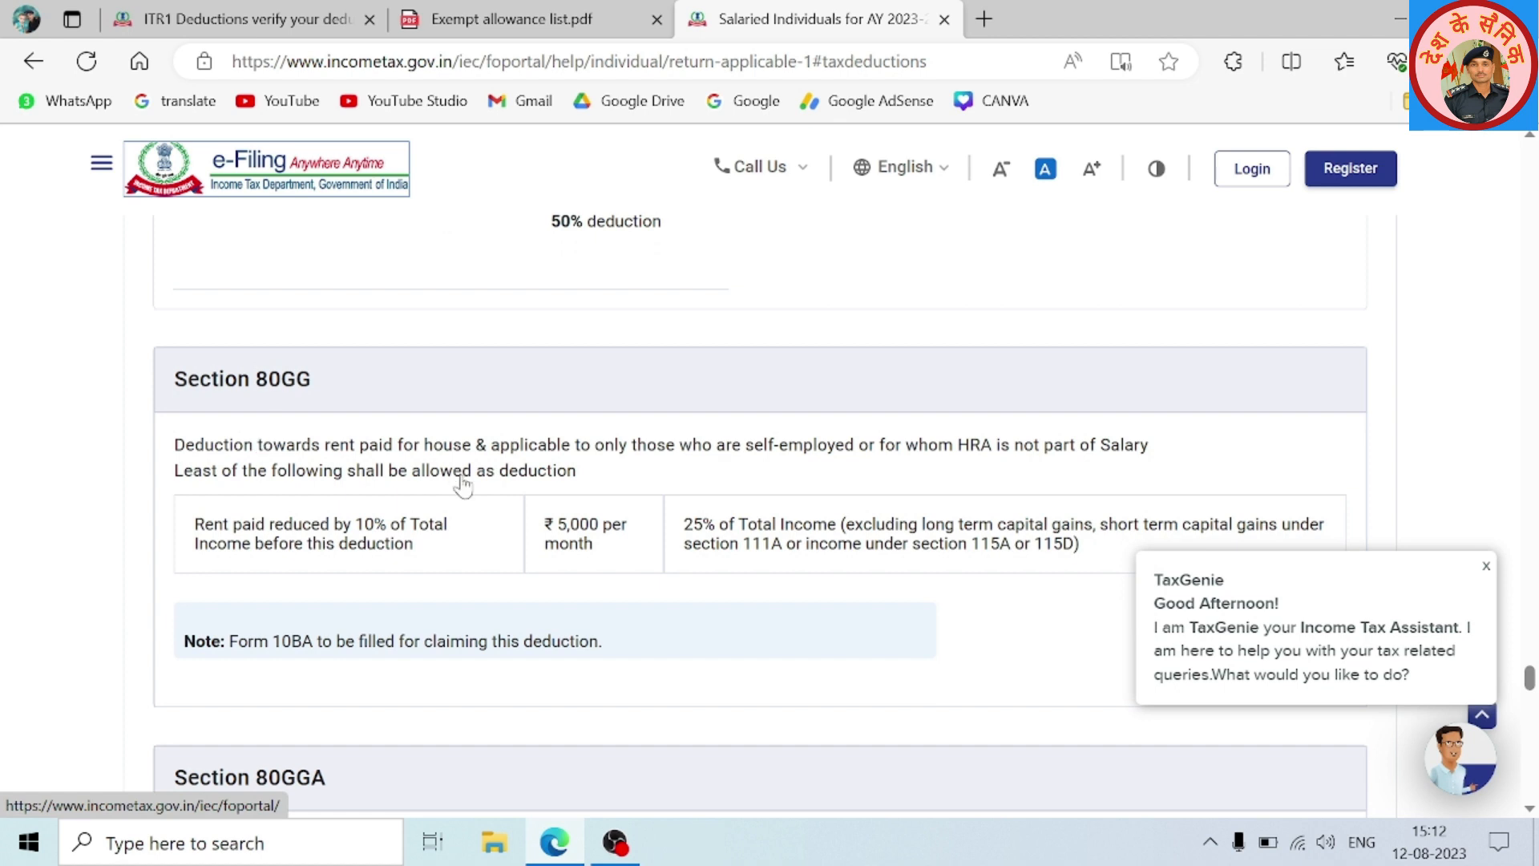
scroll(478, 489, "down", 1)
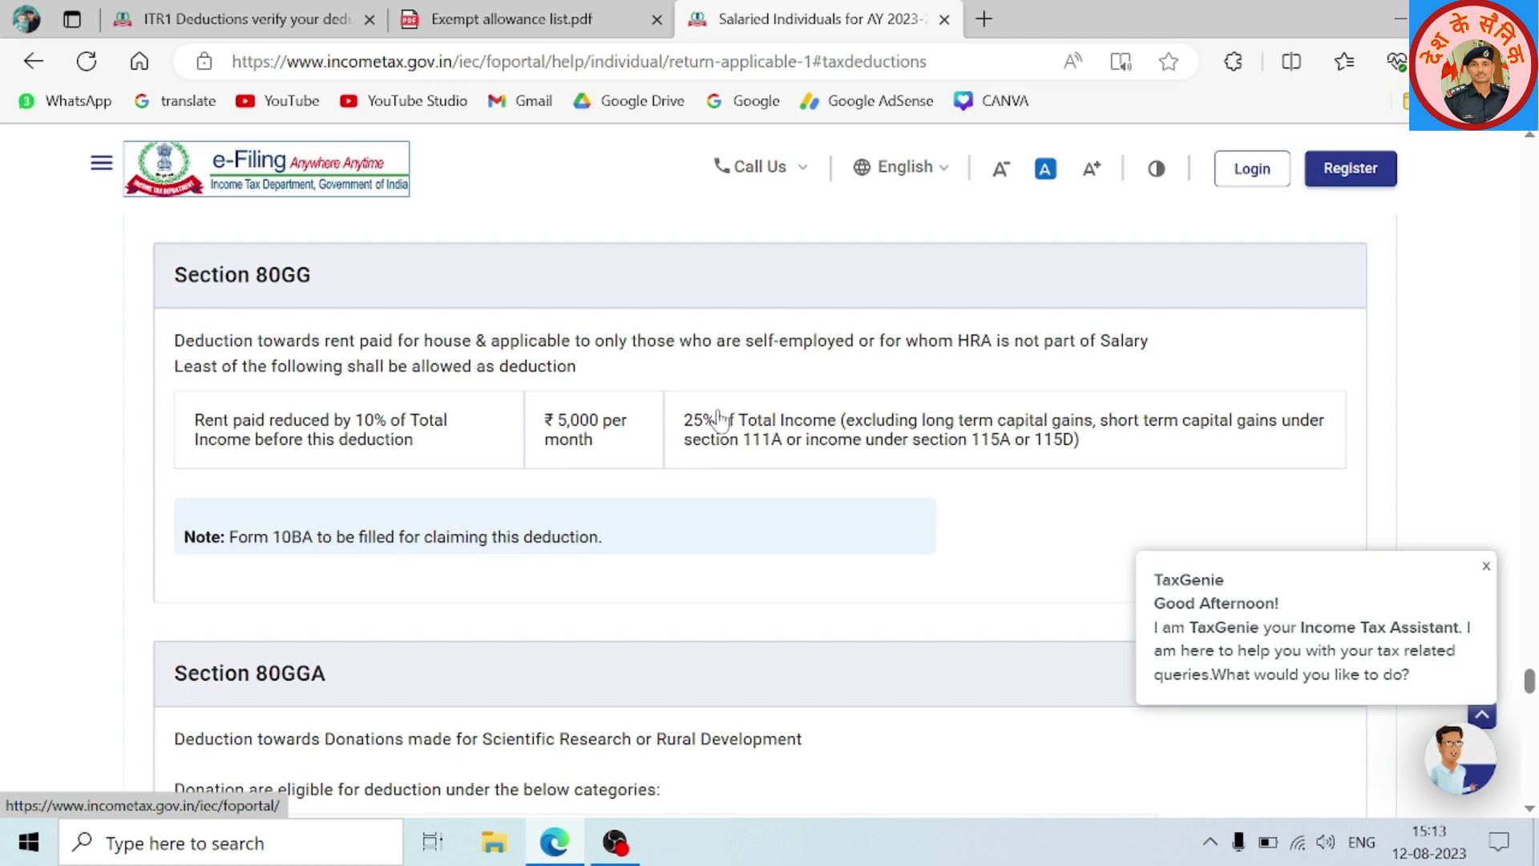
scroll(396, 437, "down", 5)
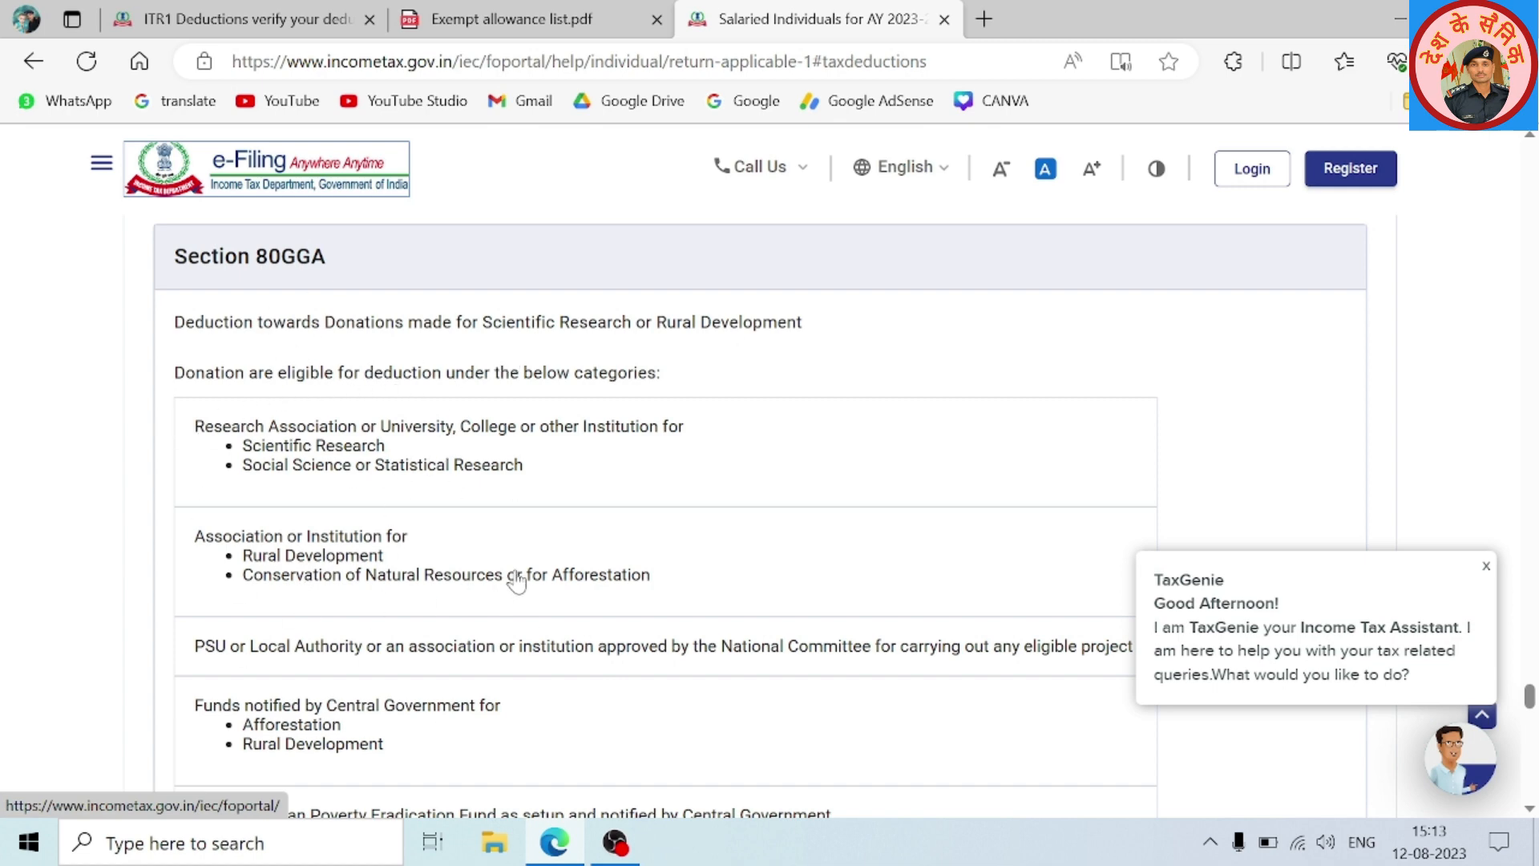
scroll(513, 575, "down", 8)
scroll(513, 576, "down", 12)
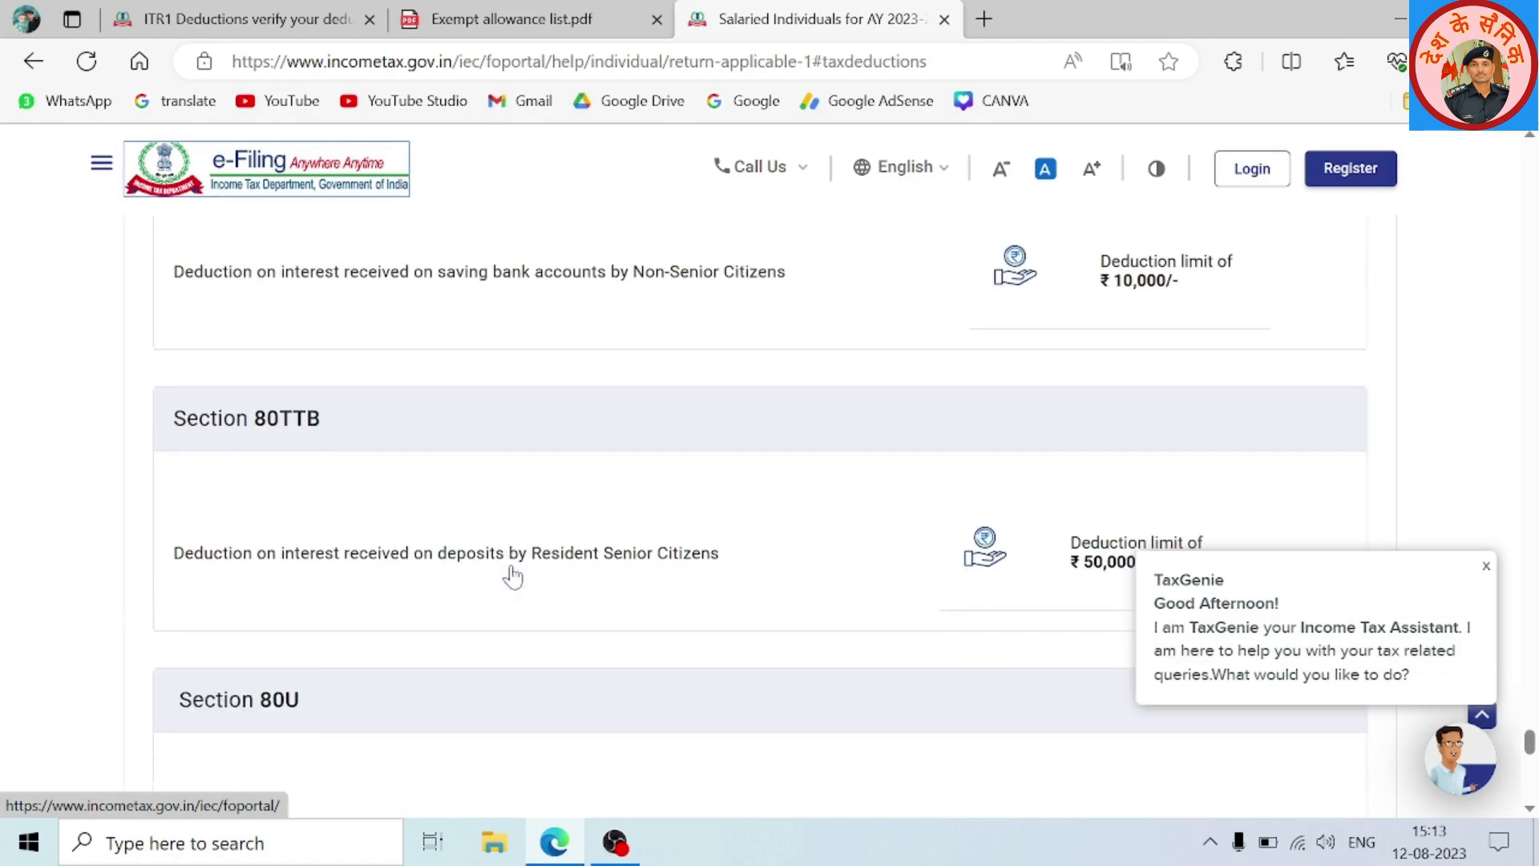
scroll(513, 576, "up", 3)
scroll(513, 576, "up", 15)
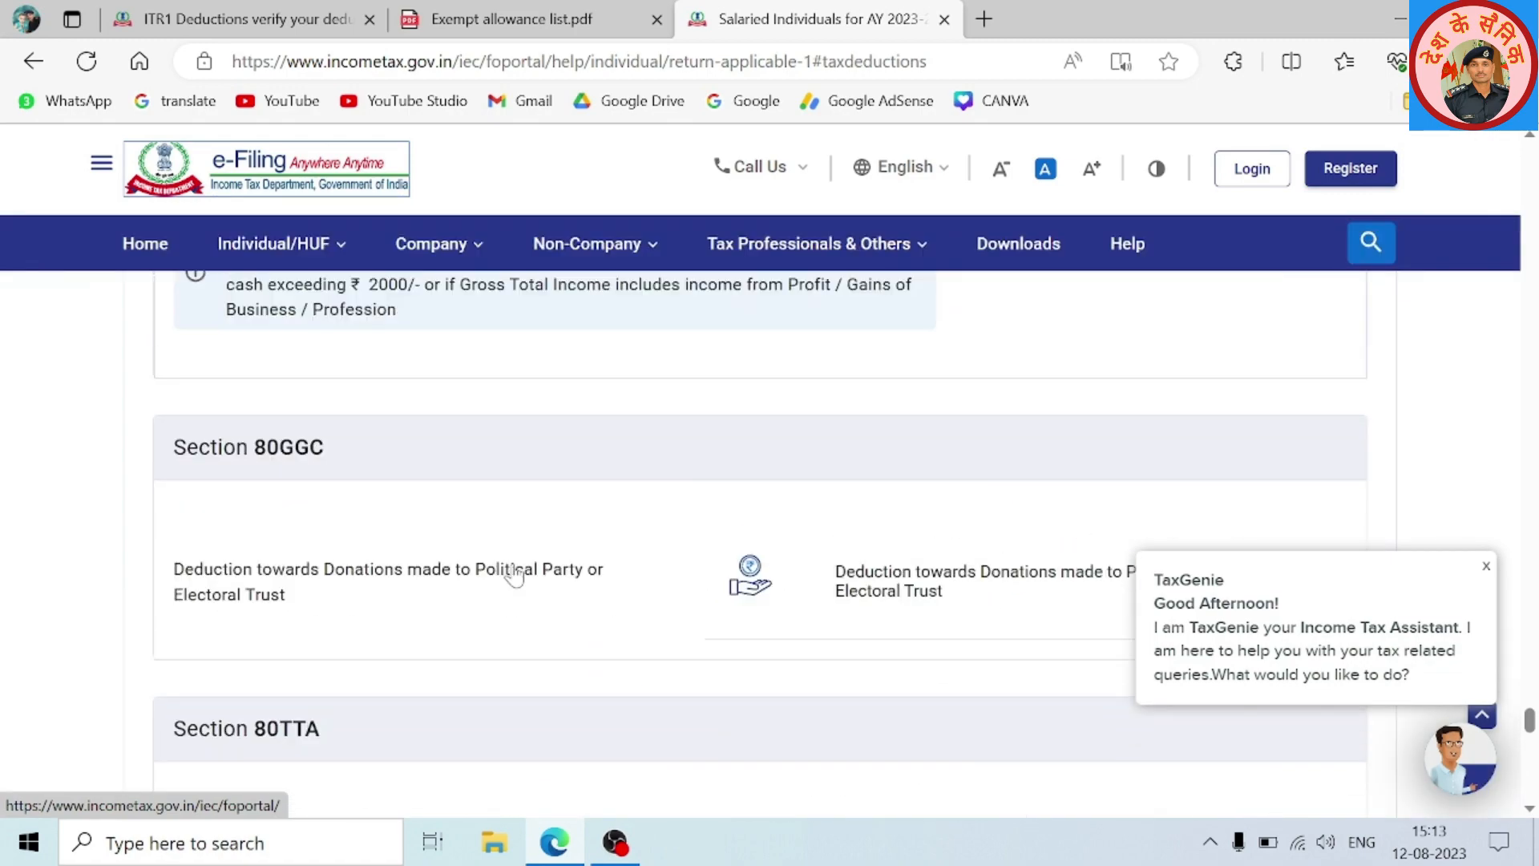
scroll(515, 574, "up", 4)
Go back to the ITR-1 deductions page and review the deductions claimed under sections 80C, 80D and 80CCD(2)
left_click(222, 12)
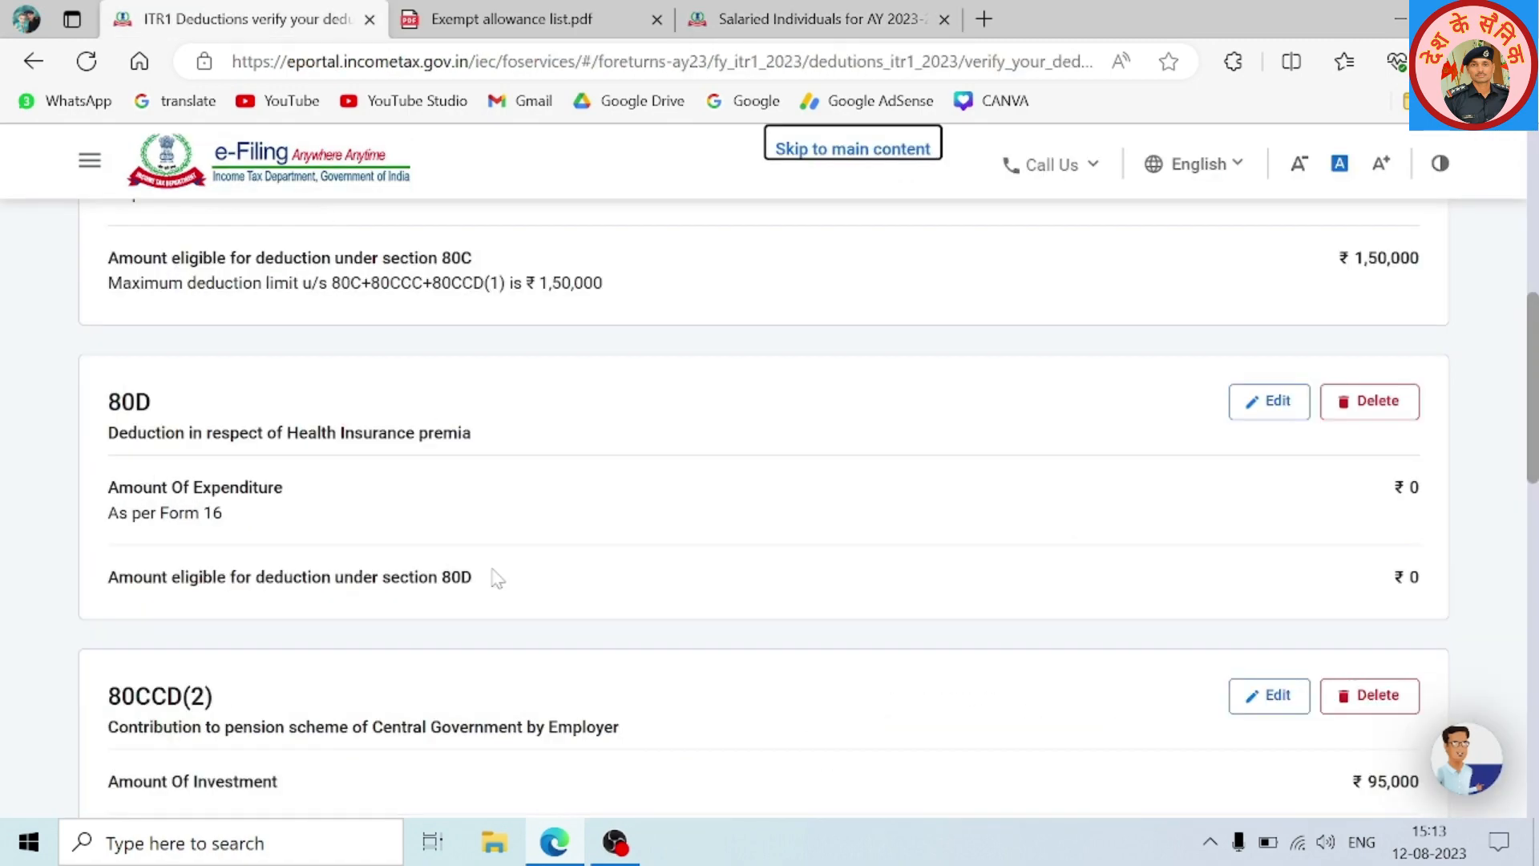
scroll(550, 554, "down", 7)
scroll(550, 553, "up", 8)
scroll(550, 554, "down", 5)
scroll(552, 553, "up", 3)
scroll(622, 481, "up", 2)
scroll(623, 481, "up", 1)
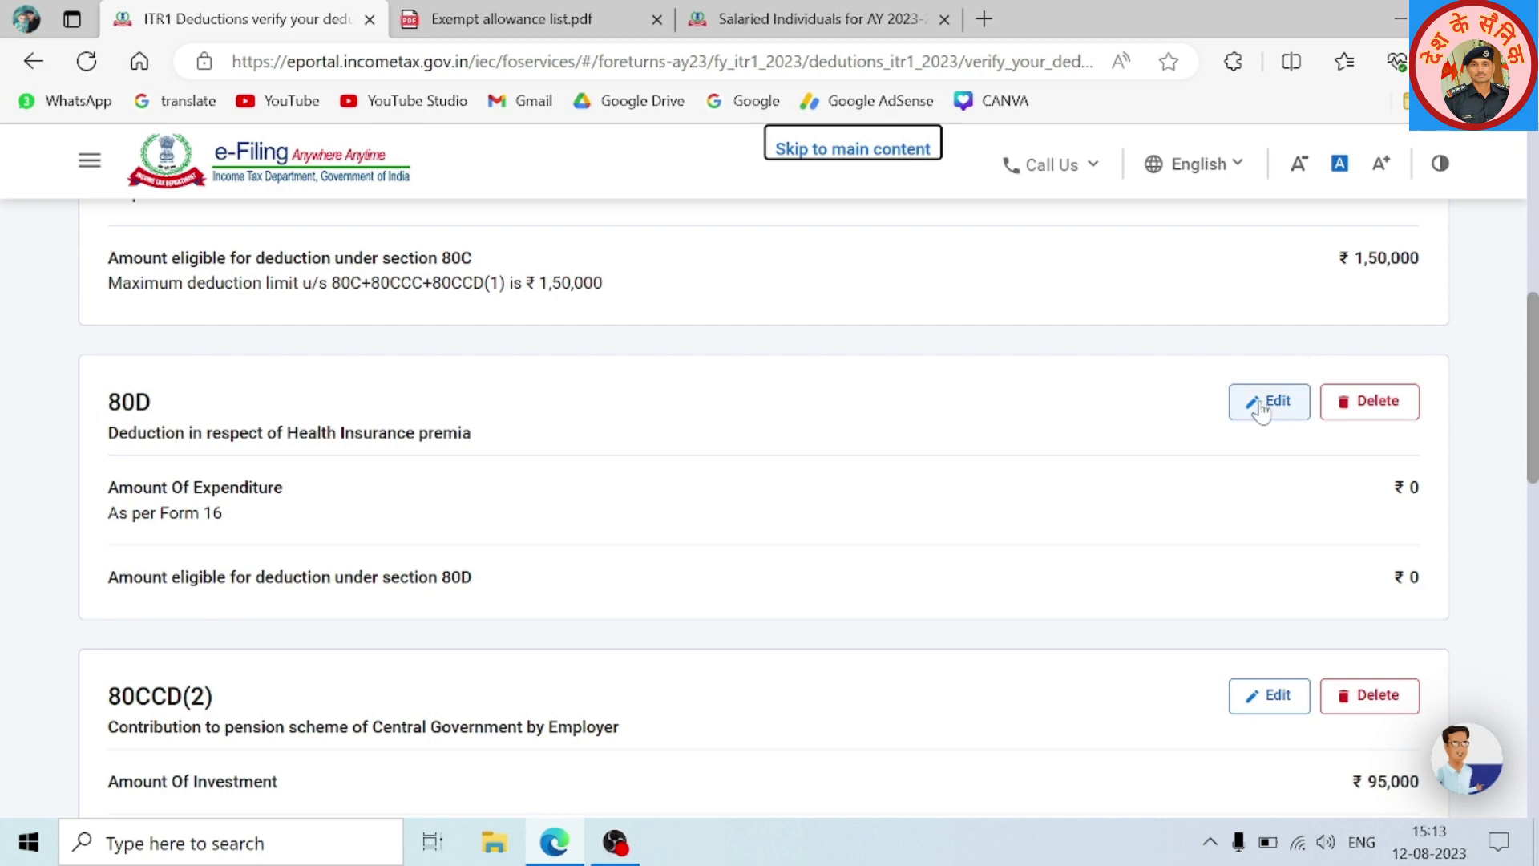
Edit the section 80D deduction, set Preventive Health Checkup for Self & Family to 5000, and save it
left_click(1307, 408)
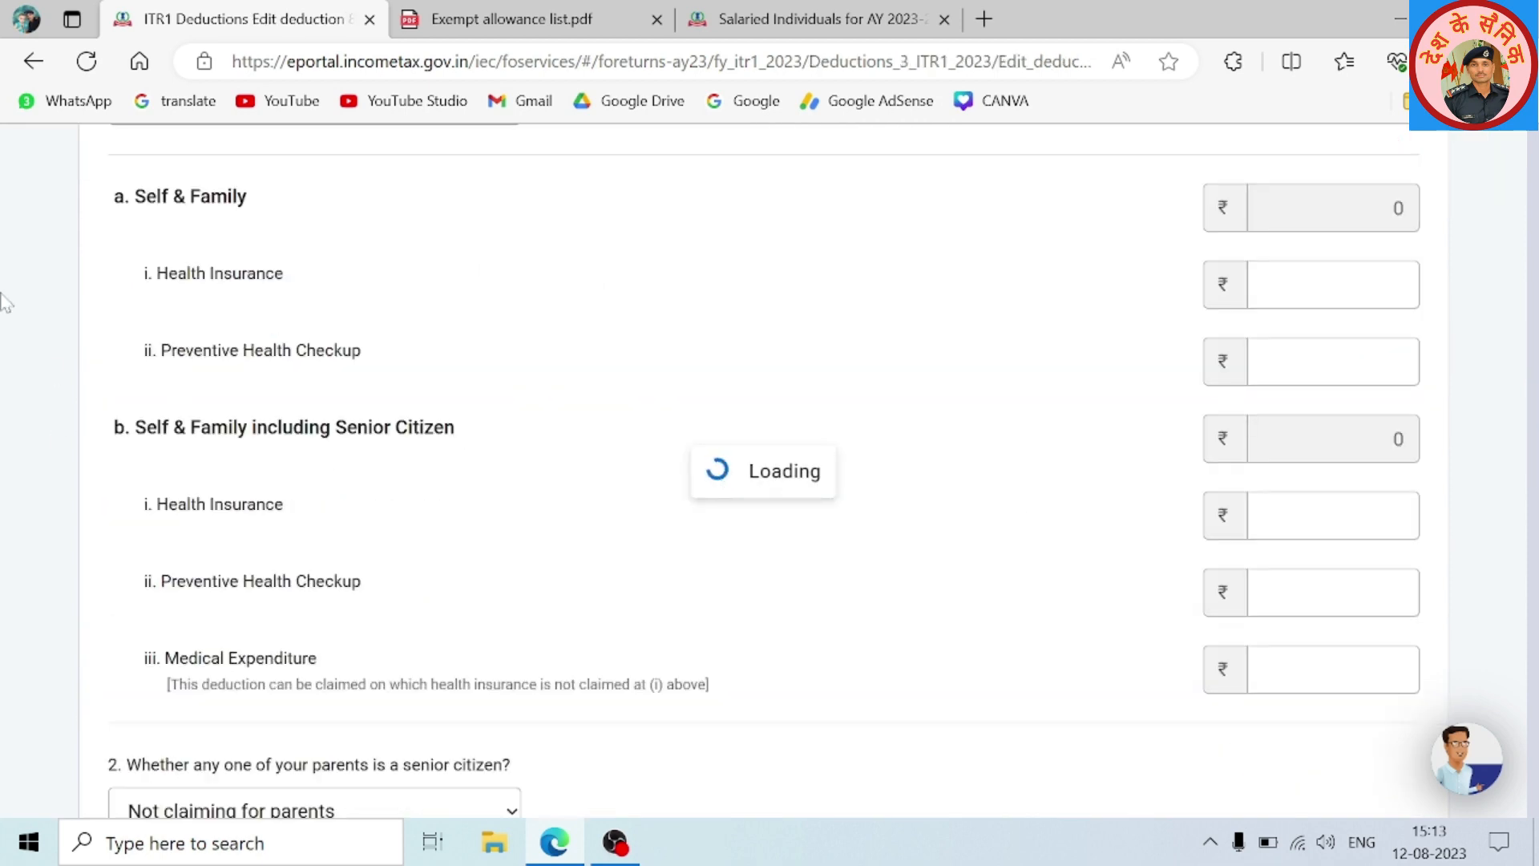
scroll(612, 446, "down", 5)
left_click(1283, 495)
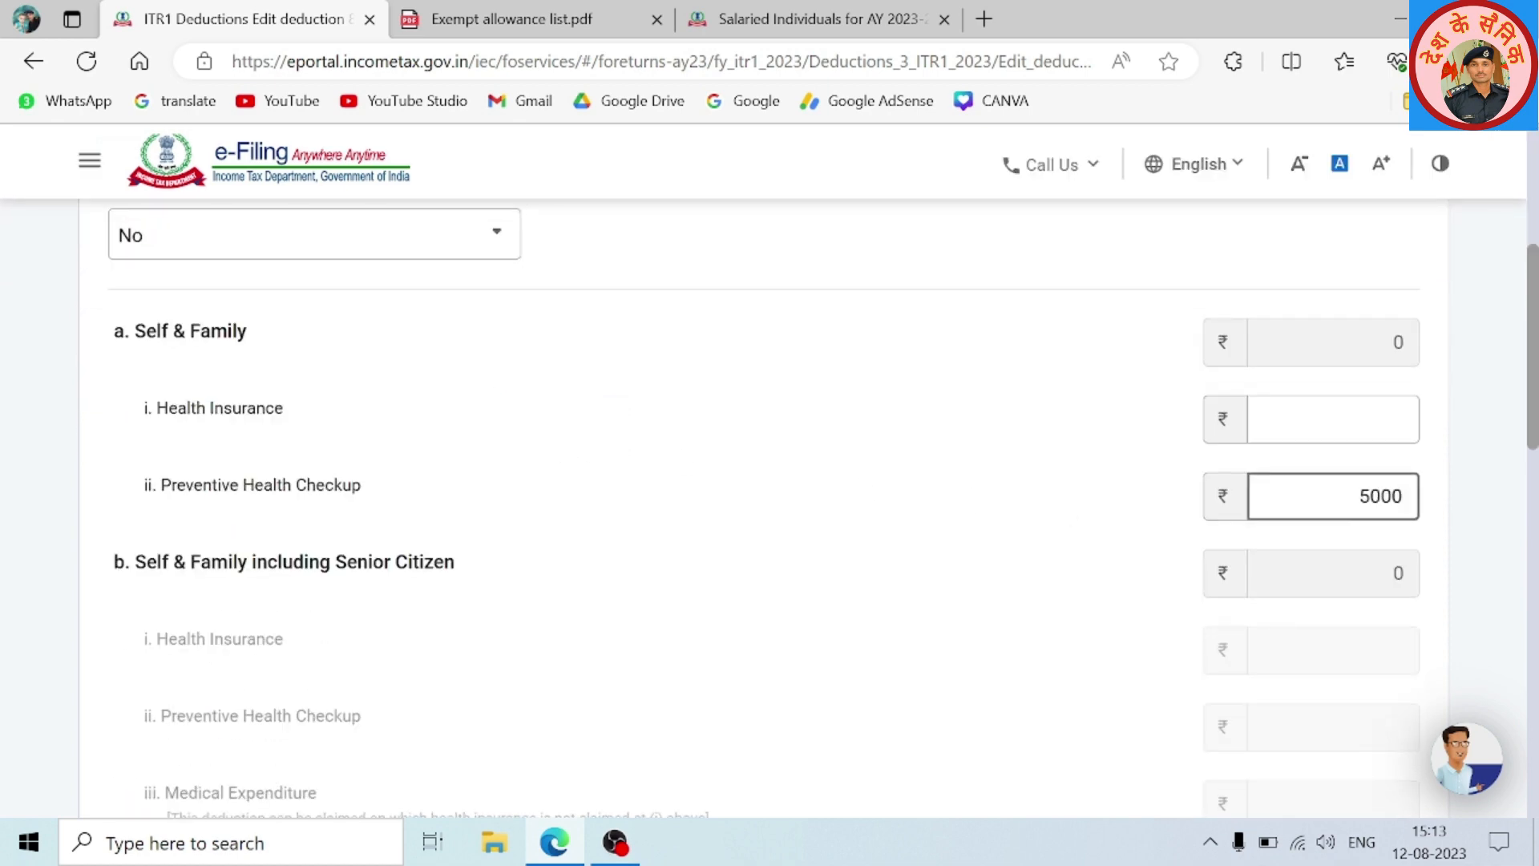
left_click(1118, 493)
scroll(1131, 481, "down", 15)
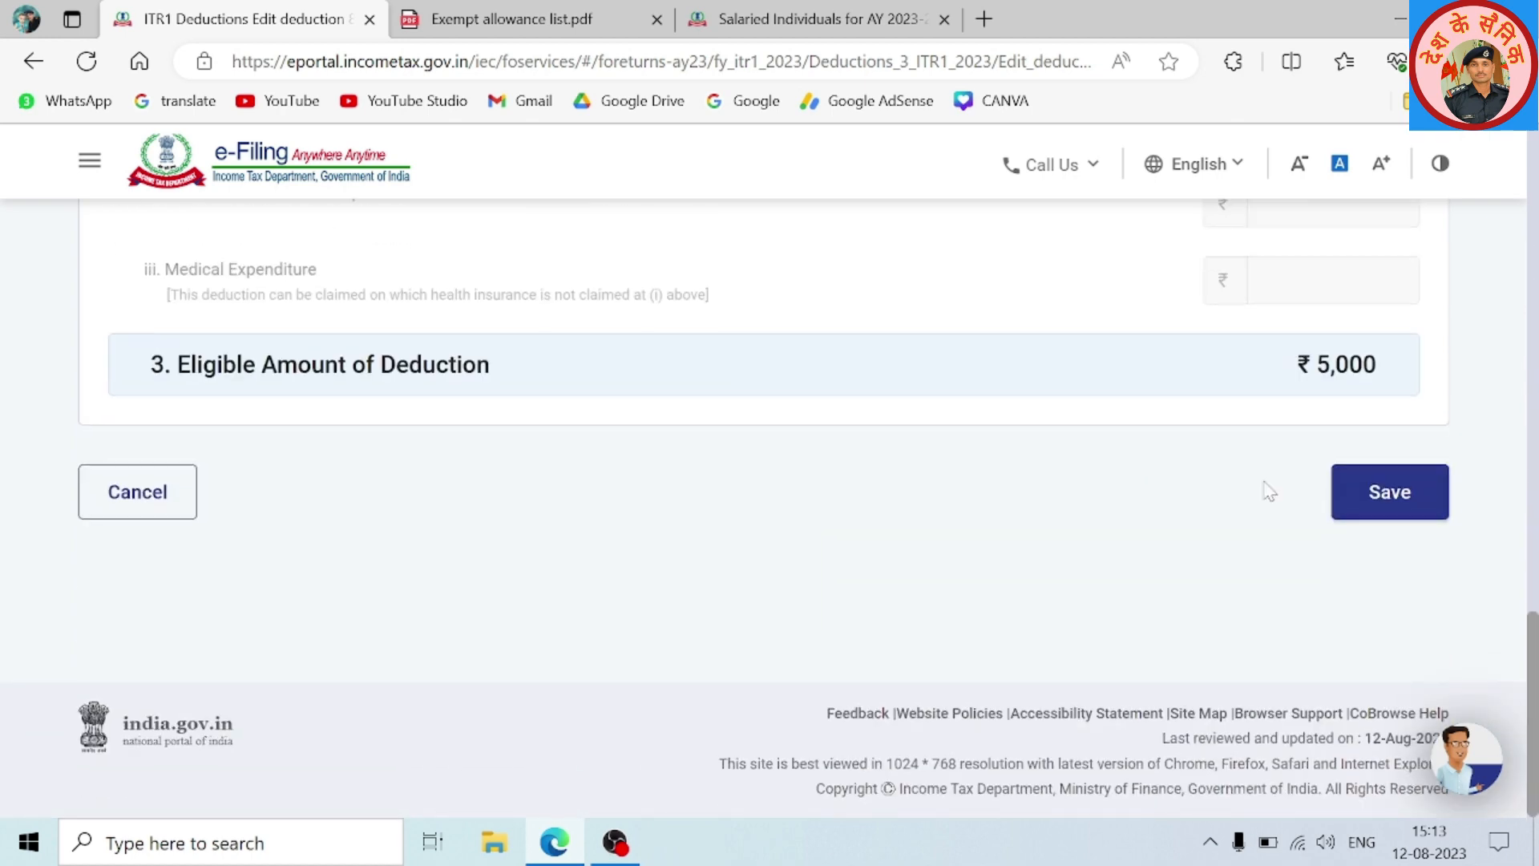
left_click(1393, 494)
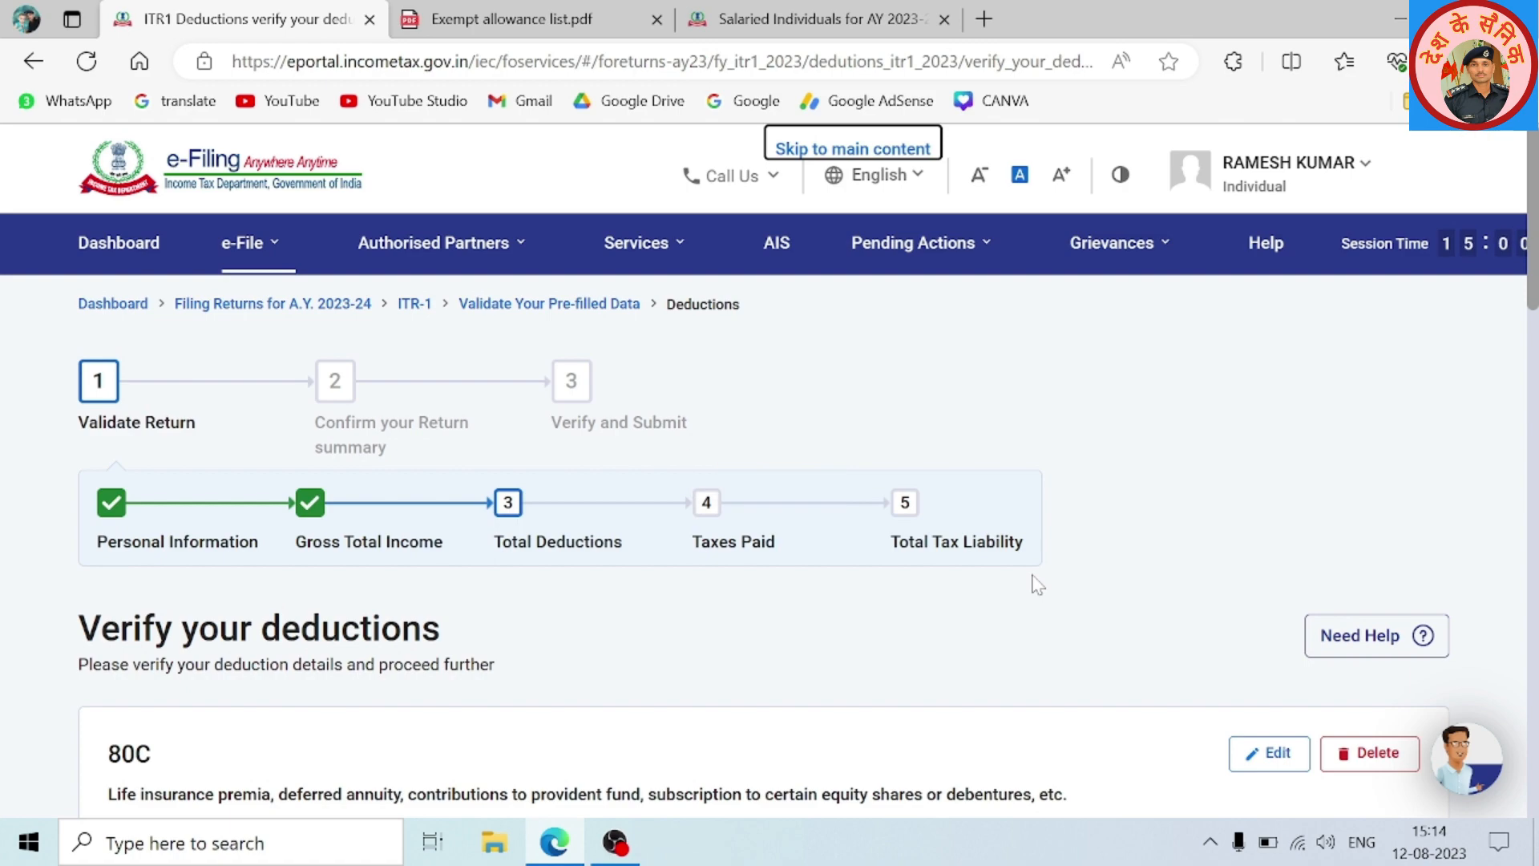
Confirm the verified deductions and review the status of each section in the return summary
scroll(1039, 585, "down", 20)
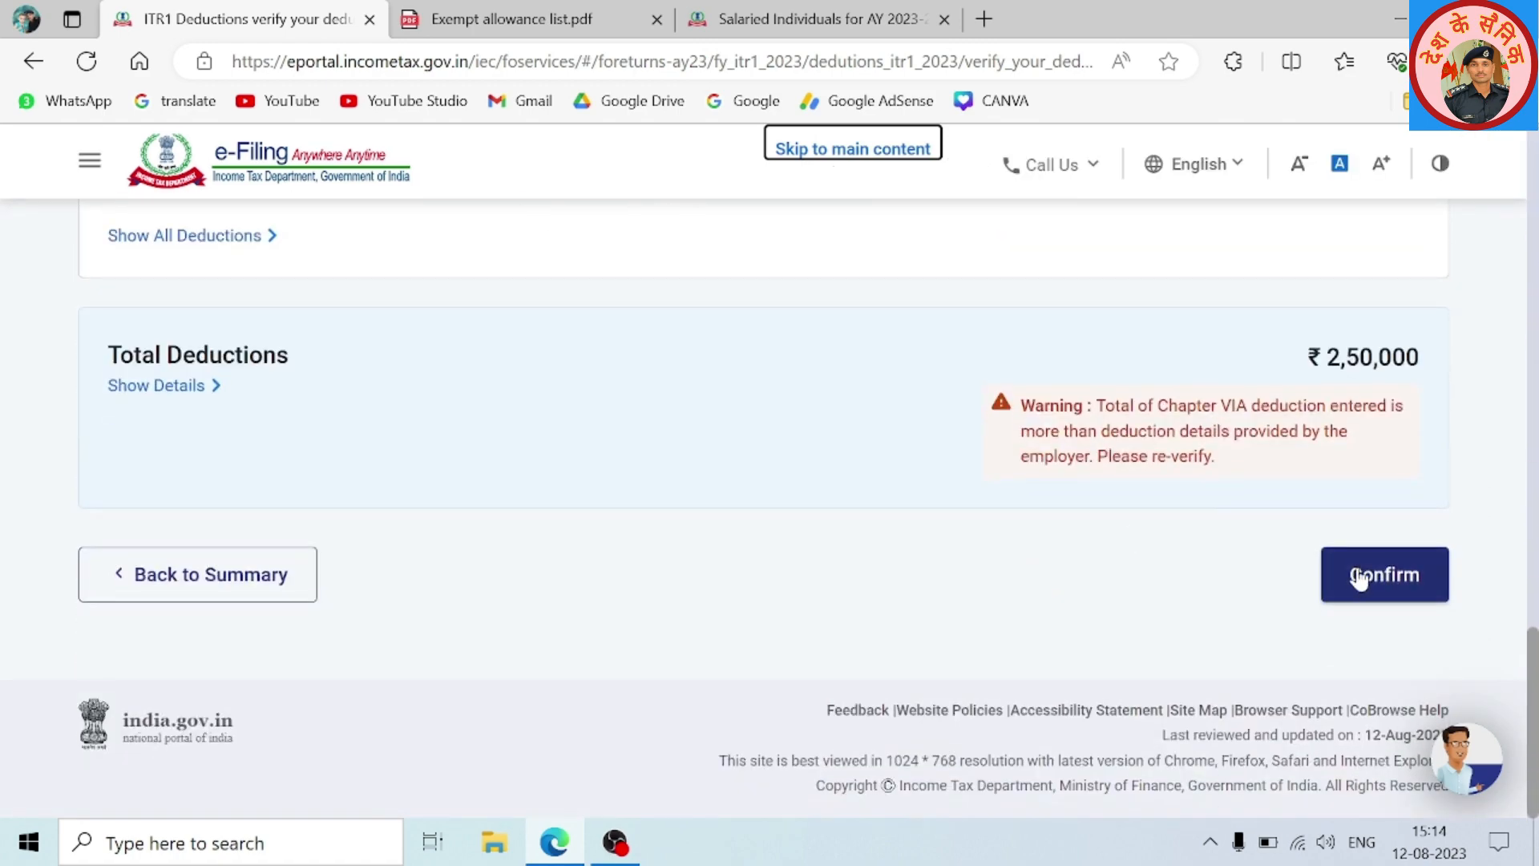
left_click(1360, 577)
scroll(890, 525, "down", 8)
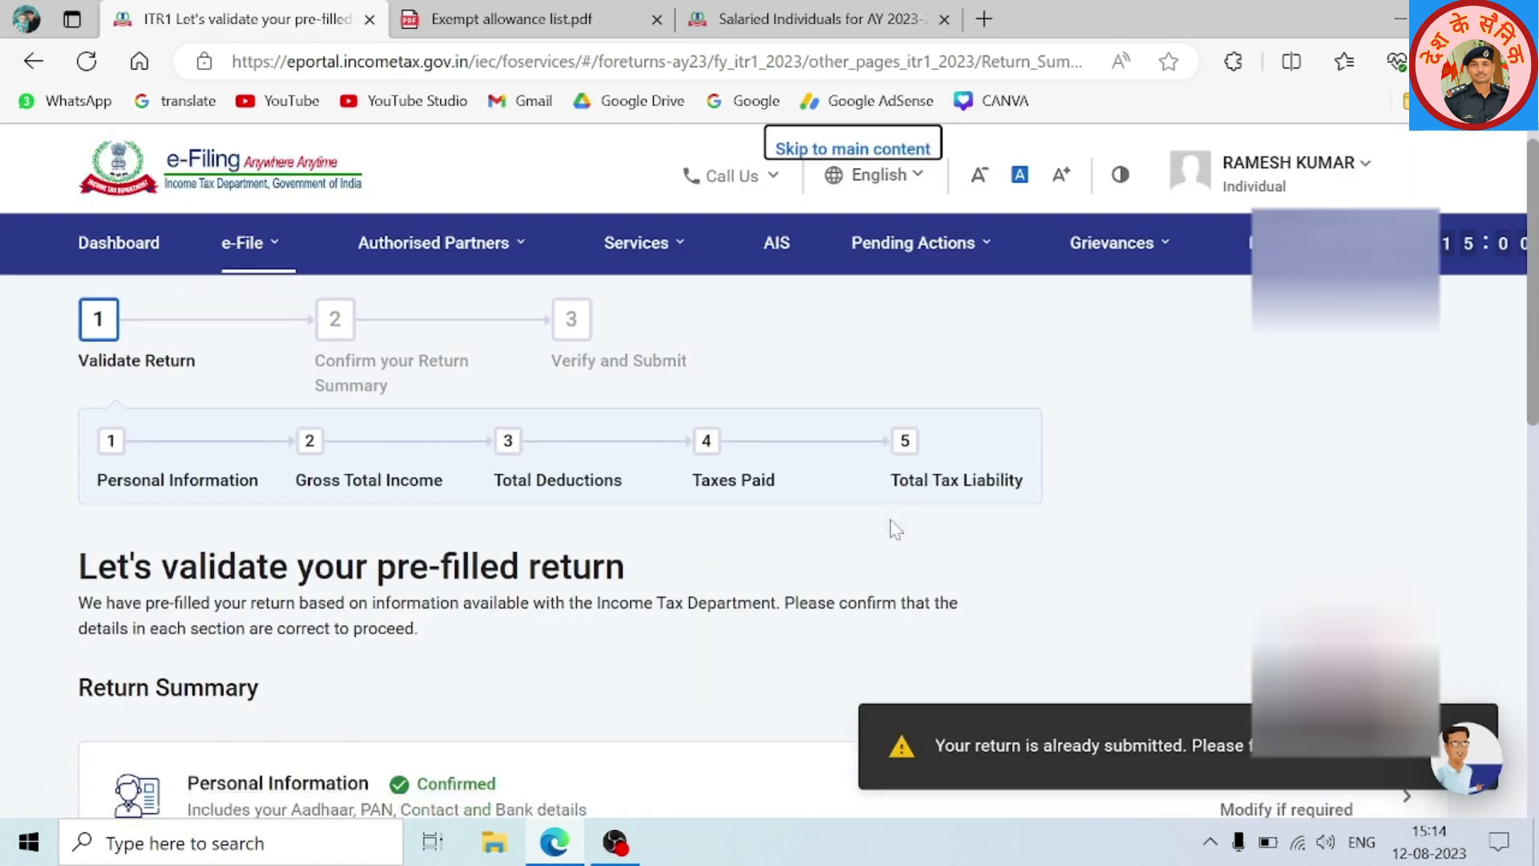
scroll(746, 471, "down", 3)
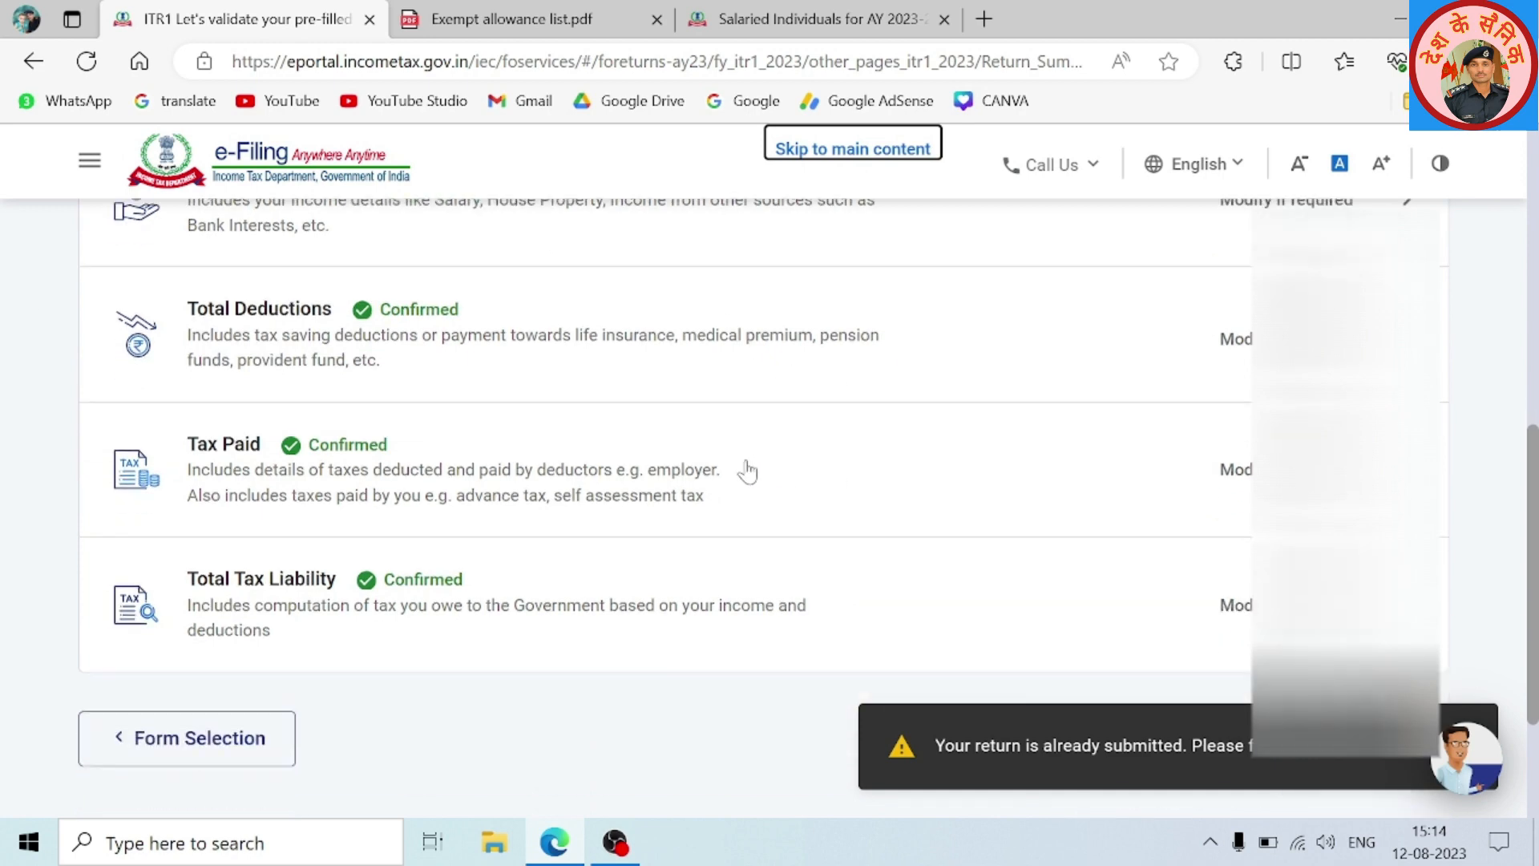
scroll(744, 355, "up", 3)
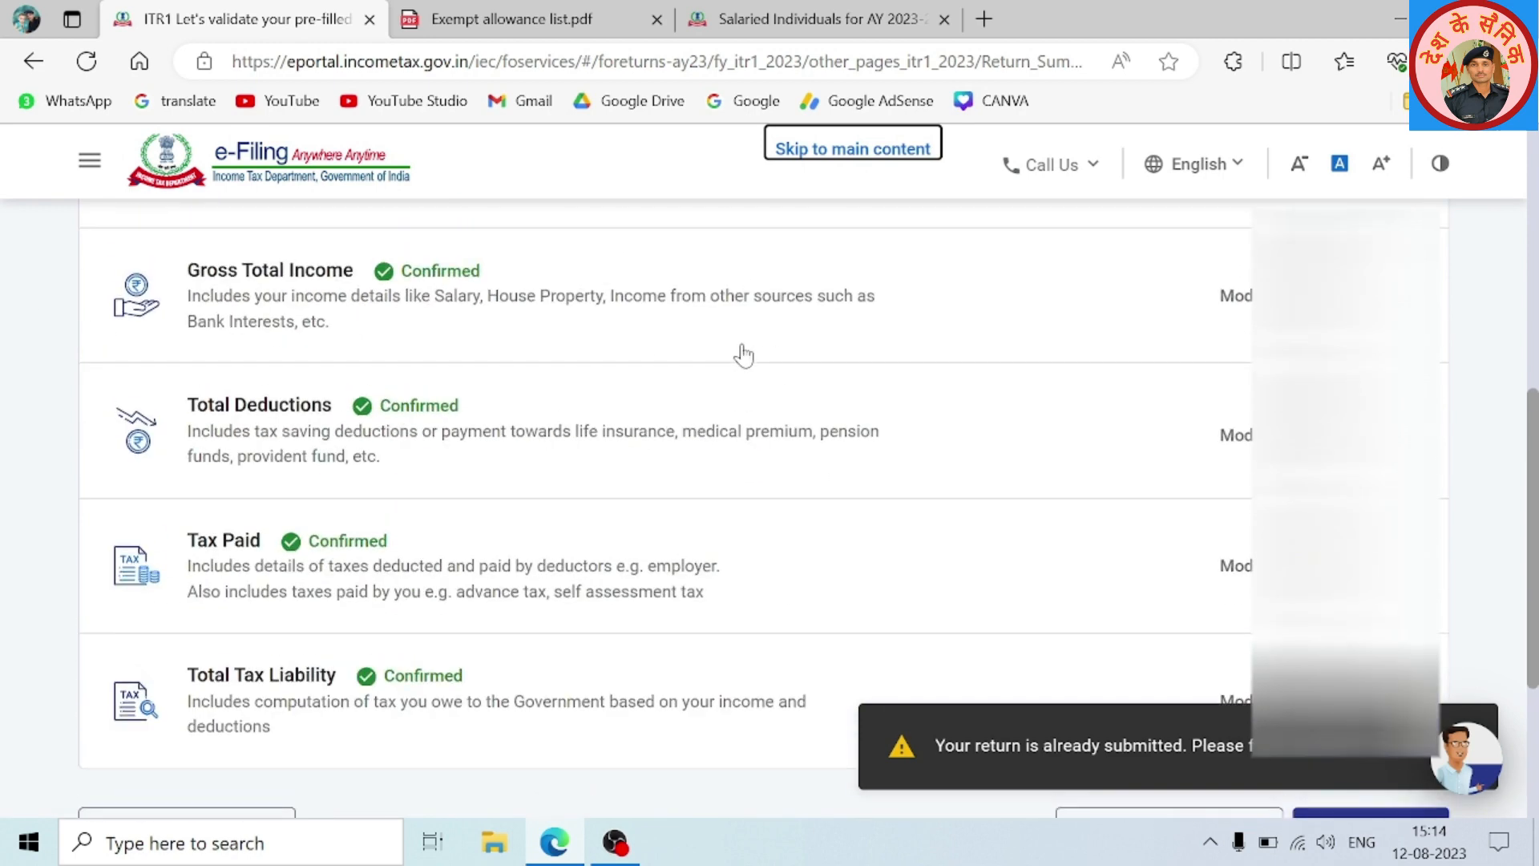
scroll(706, 401, "down", 1)
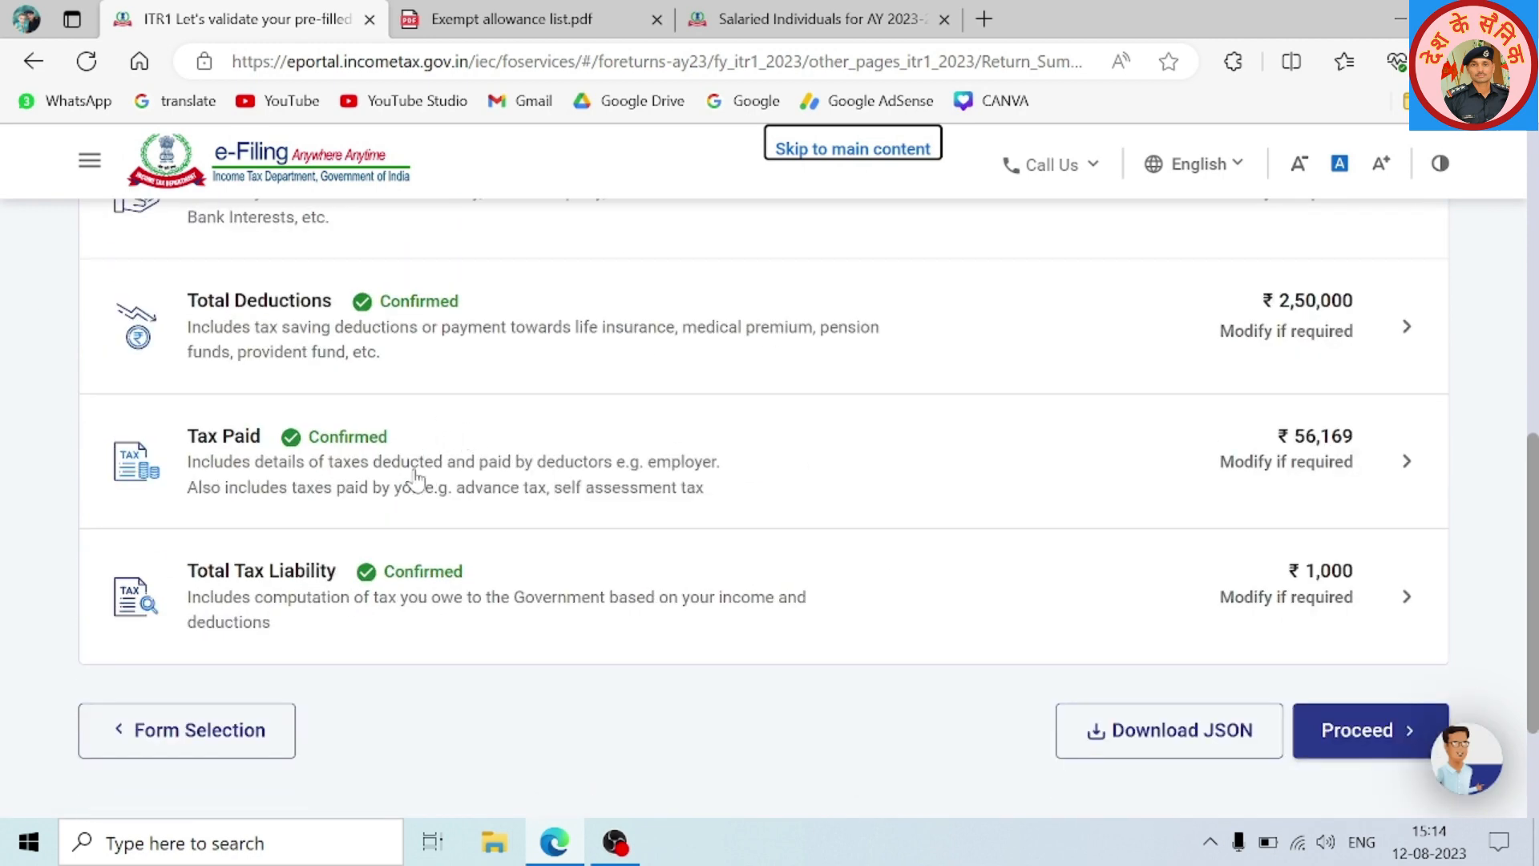
Open the Tax Paid section and show the details of tax deducted at source on salary income
left_click(441, 479)
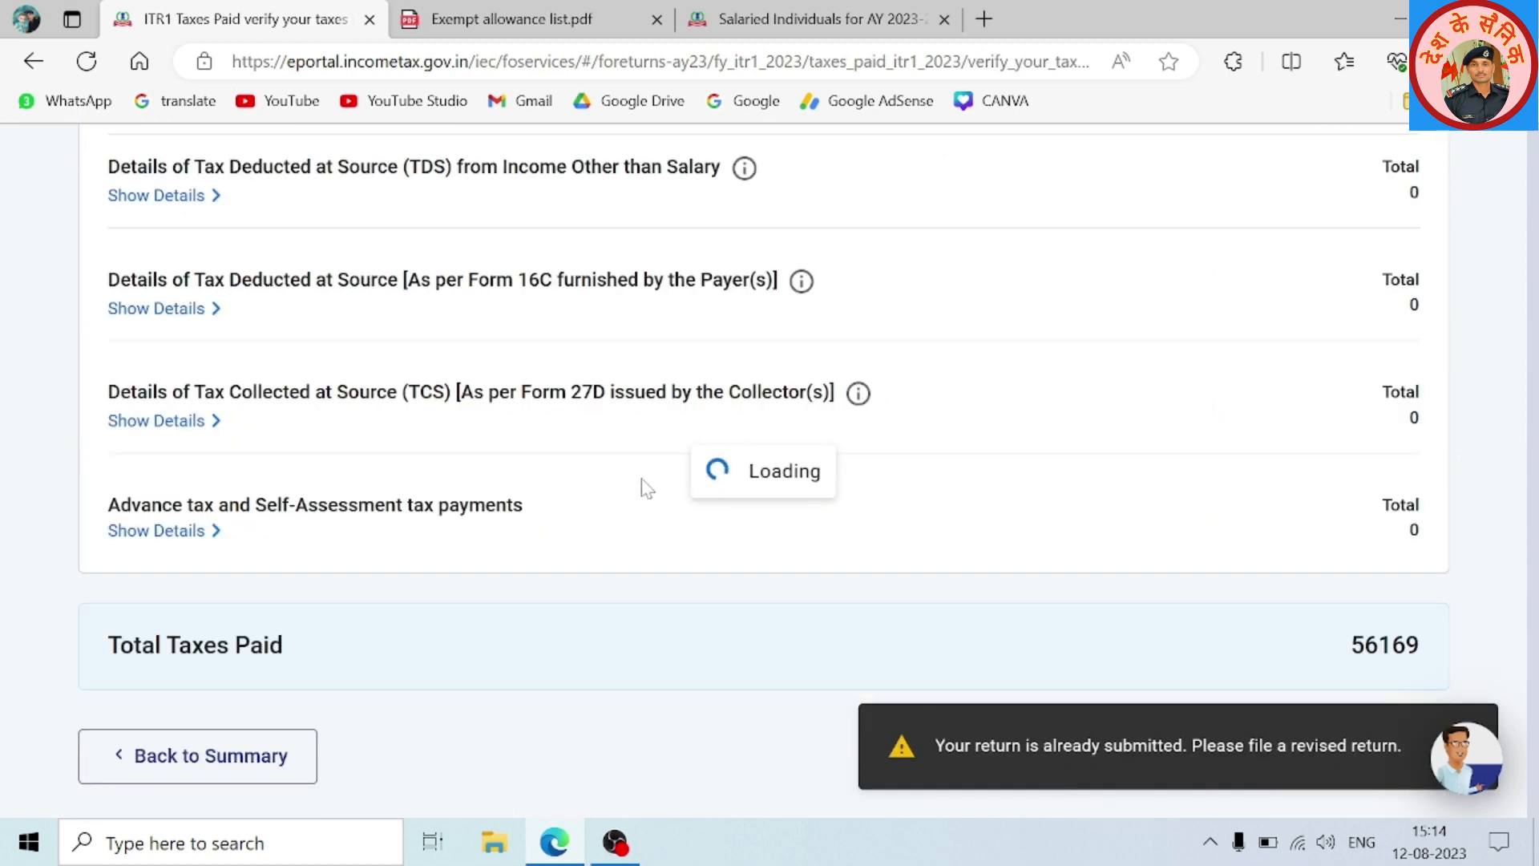
scroll(601, 487, "down", 3)
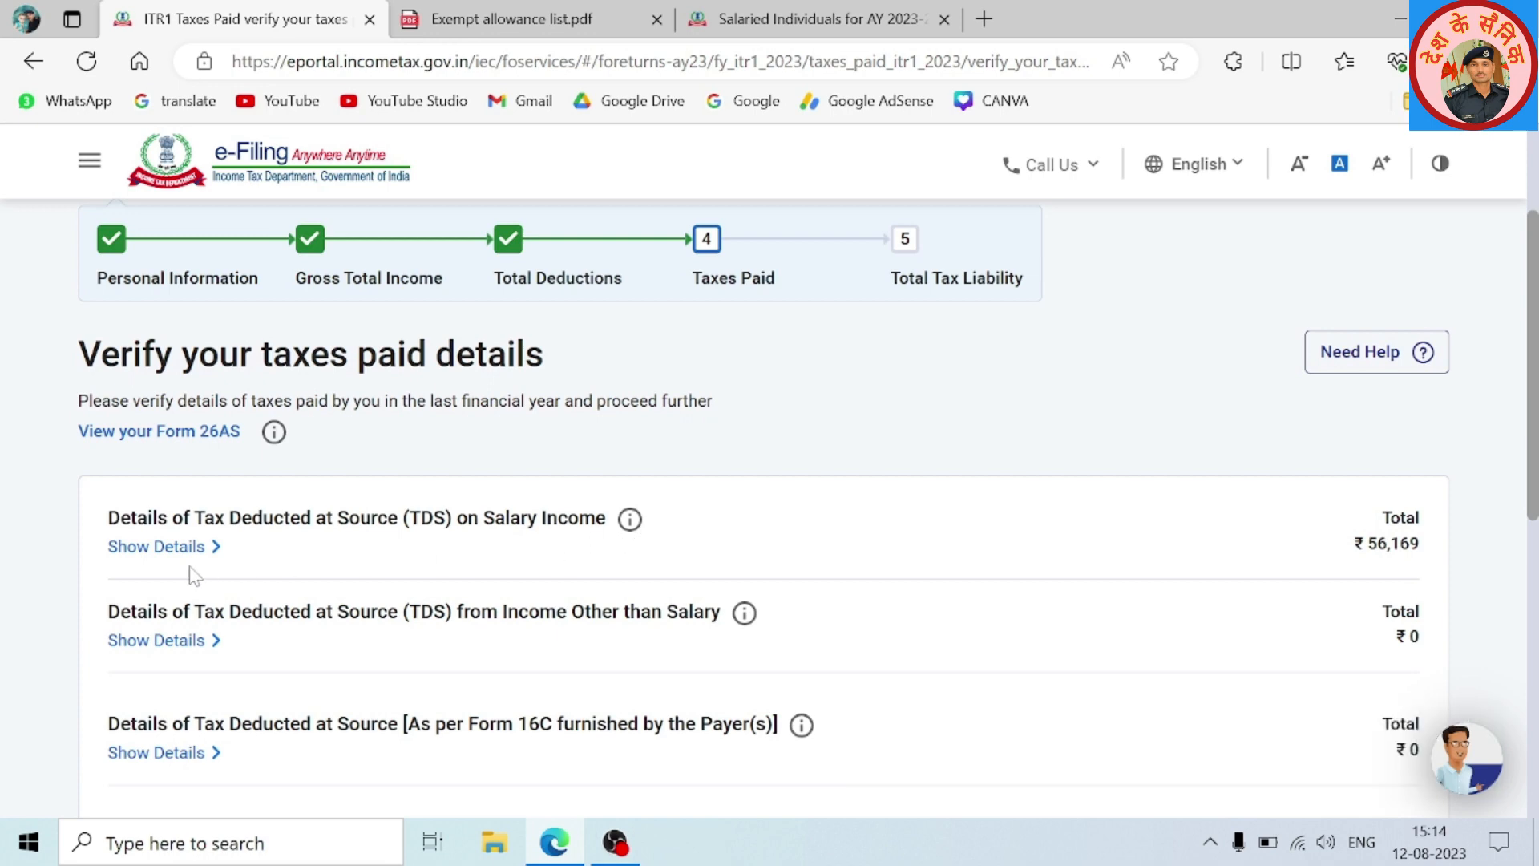
left_click(156, 546)
scroll(156, 546, "down", 5)
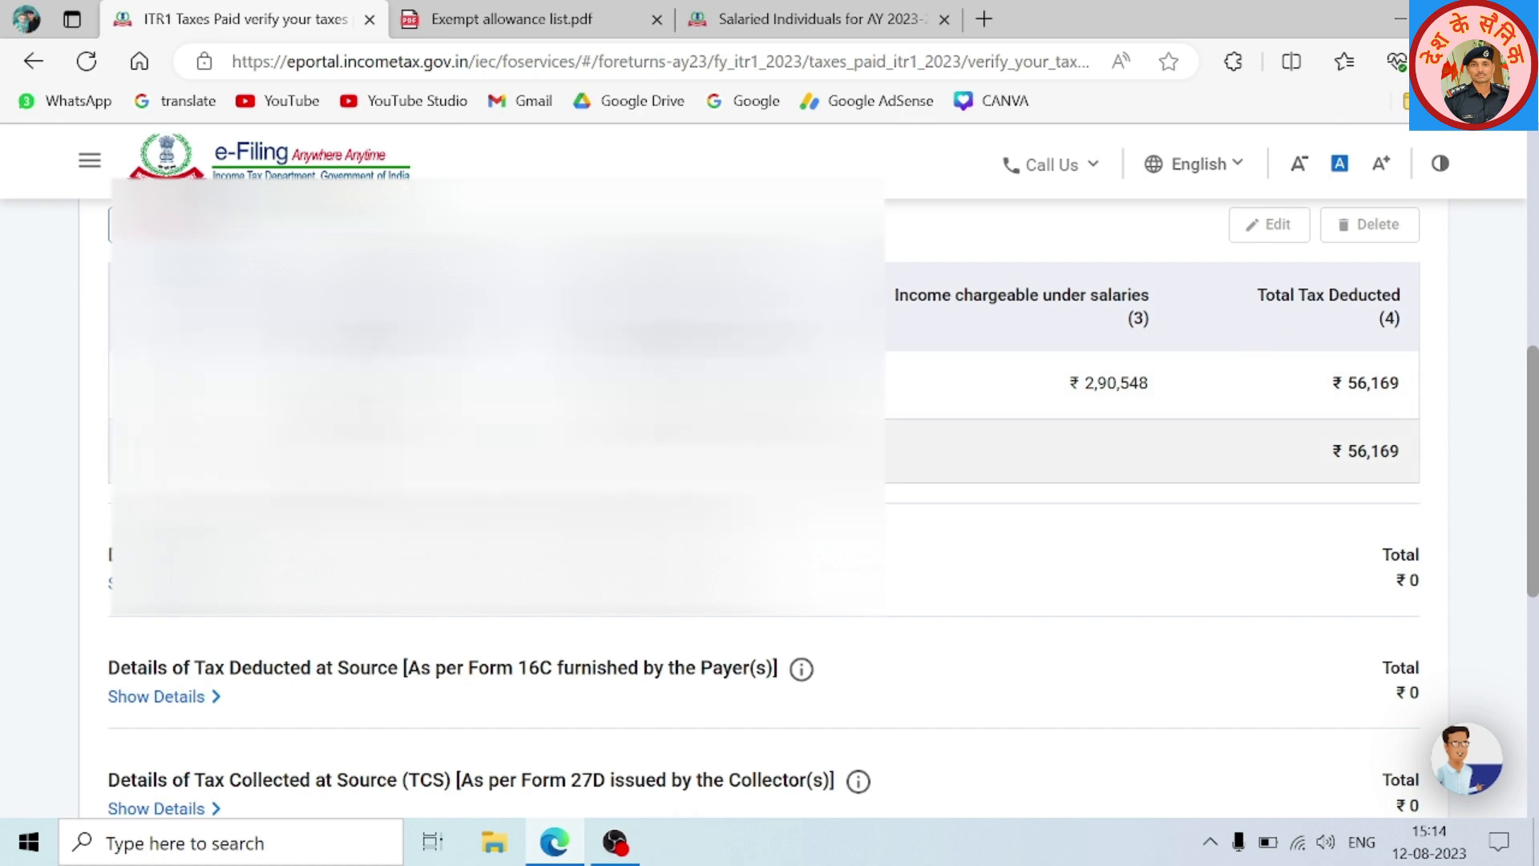
Open the salary TDS entry for editing and examine its income chargeable under salaries and total tax deducted
left_click(152, 383)
scroll(968, 489, "up", 2)
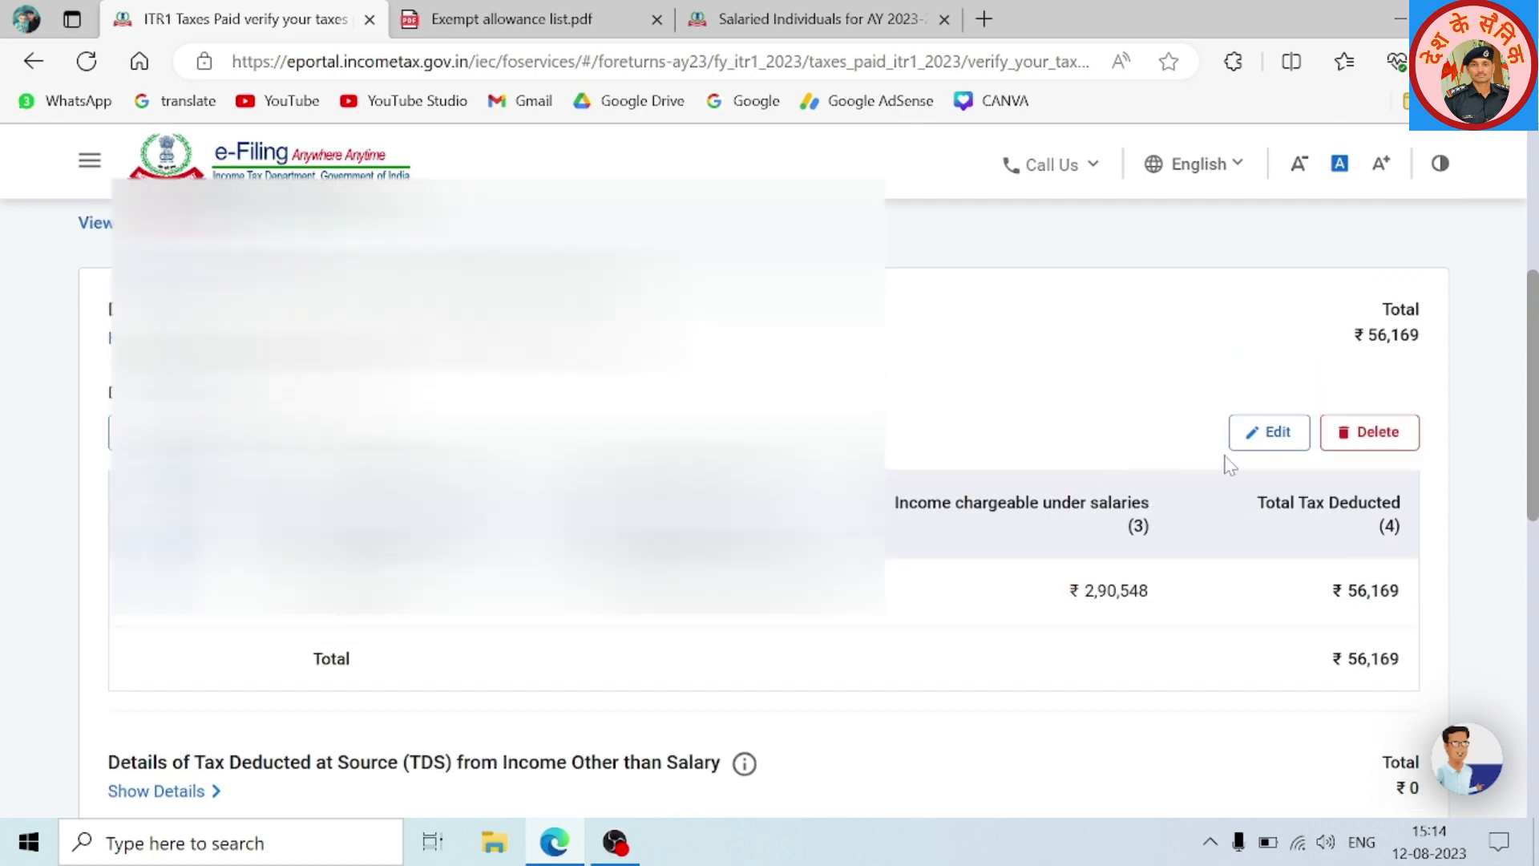
left_click(1270, 422)
scroll(1037, 522, "down", 5)
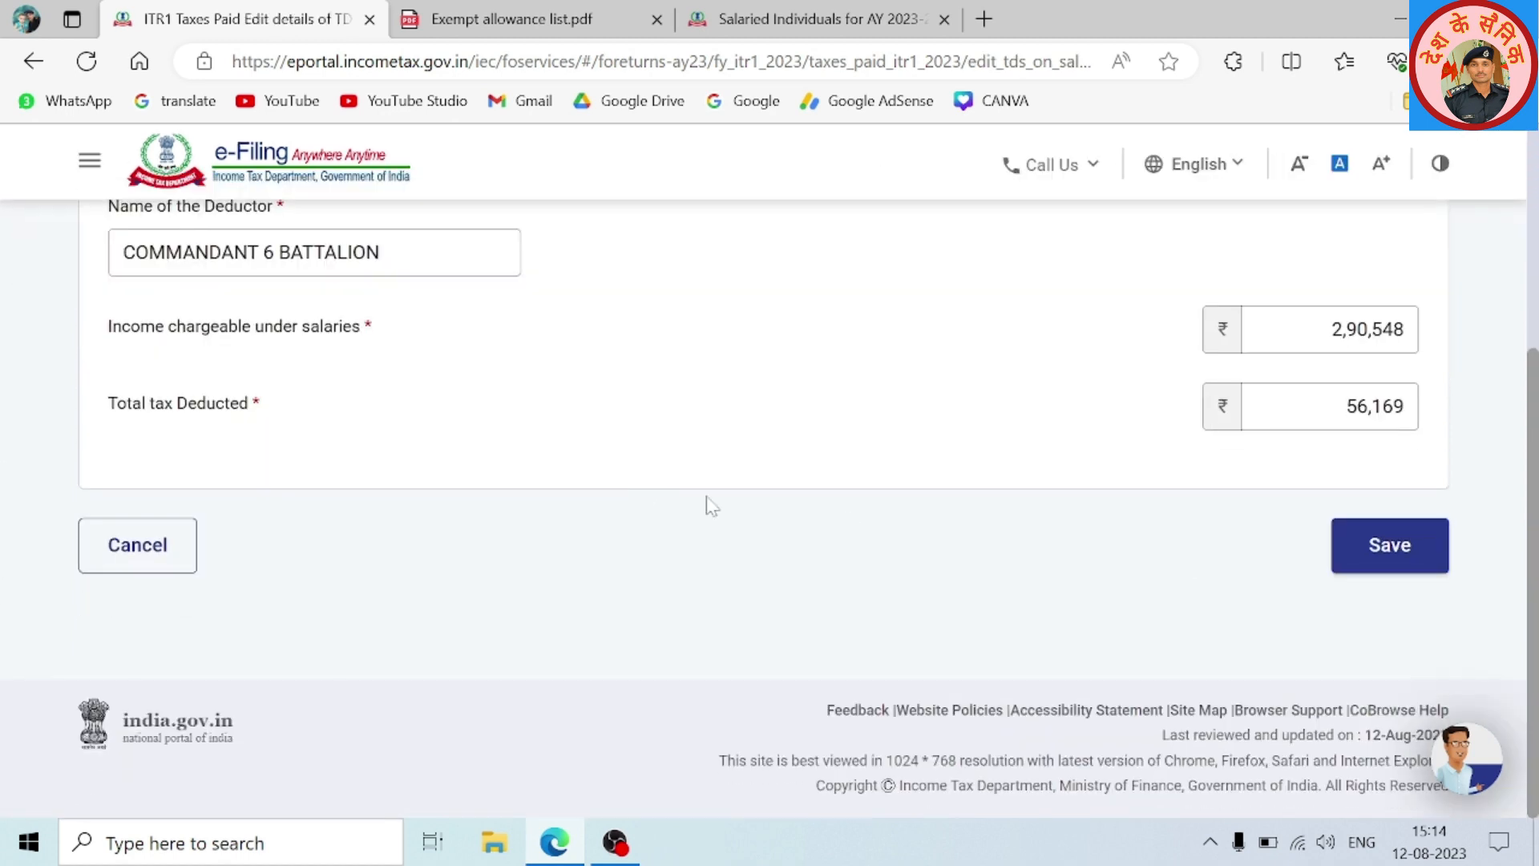
left_click_drag(1328, 329, 1445, 335)
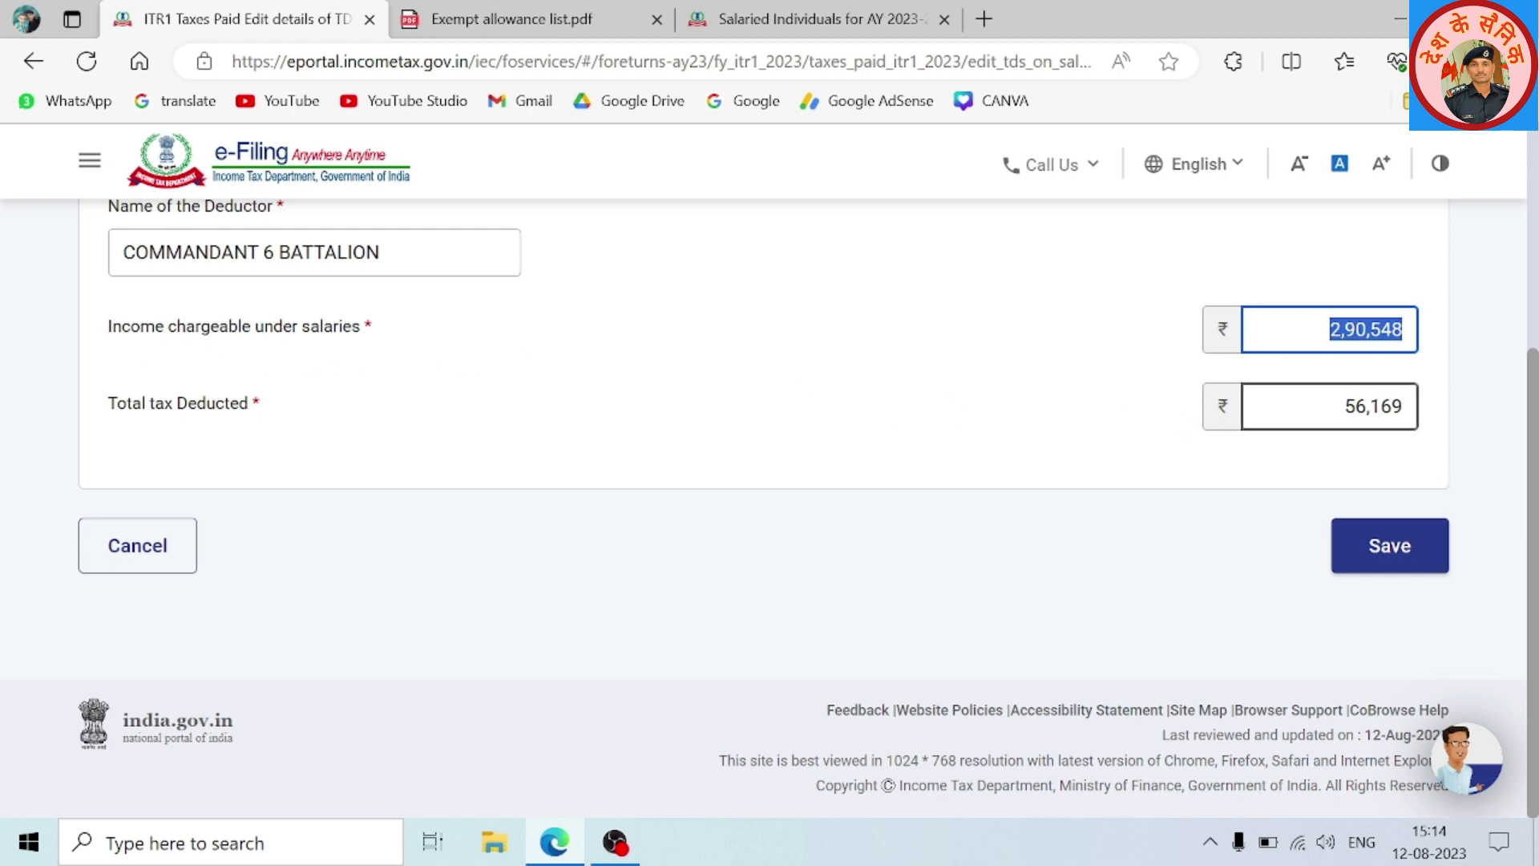
left_click_drag(1341, 406, 1428, 418)
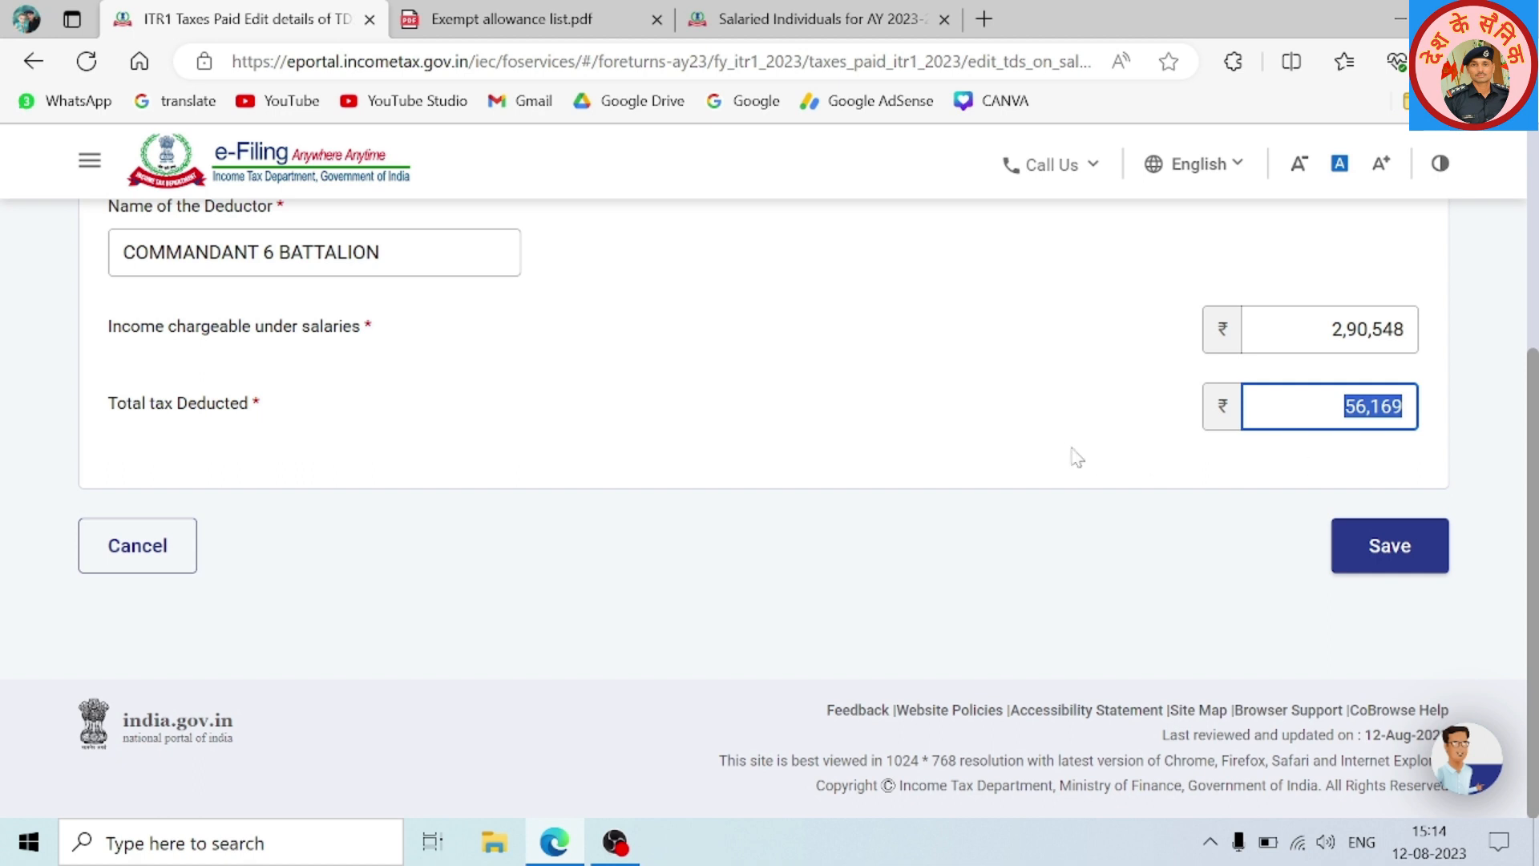
left_click(1340, 455)
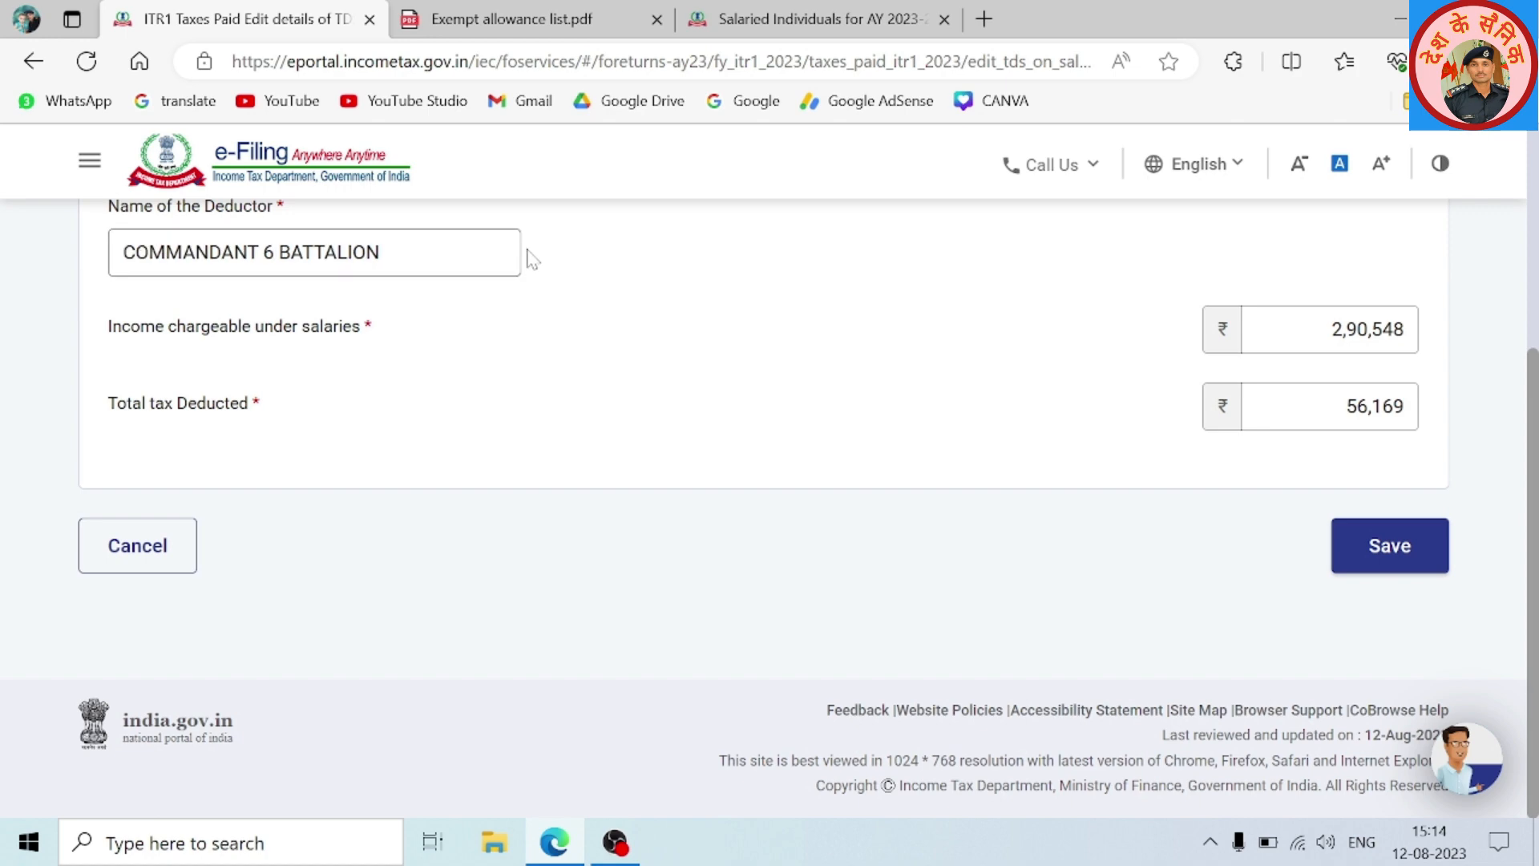
Open the Form 26AS view for income tax returns and continue to the TRACES website
scroll(524, 257, "up", 5)
mouse_move(293, 258)
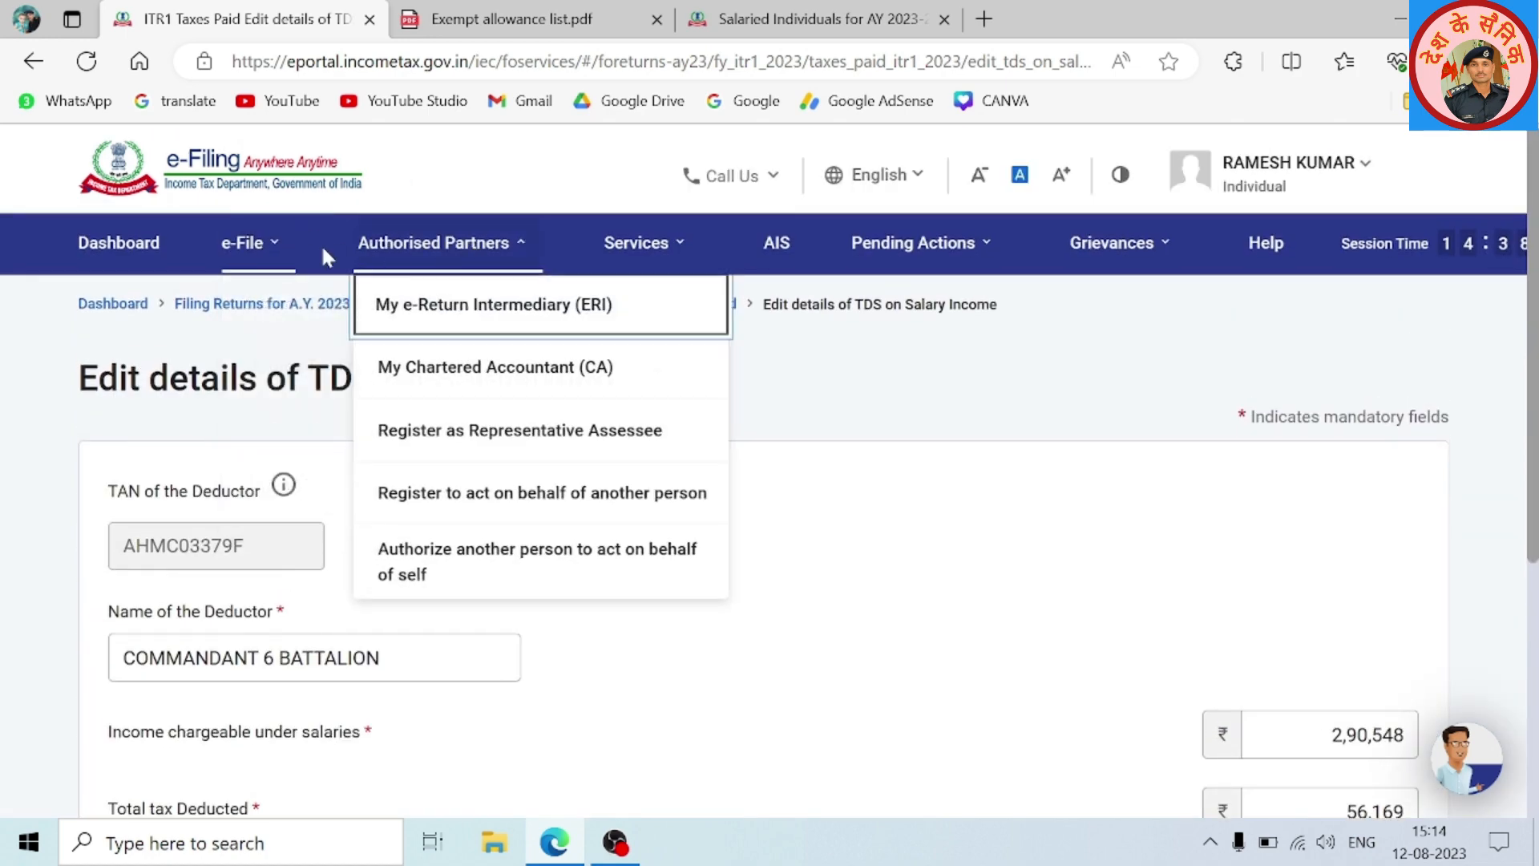
mouse_move(272, 303)
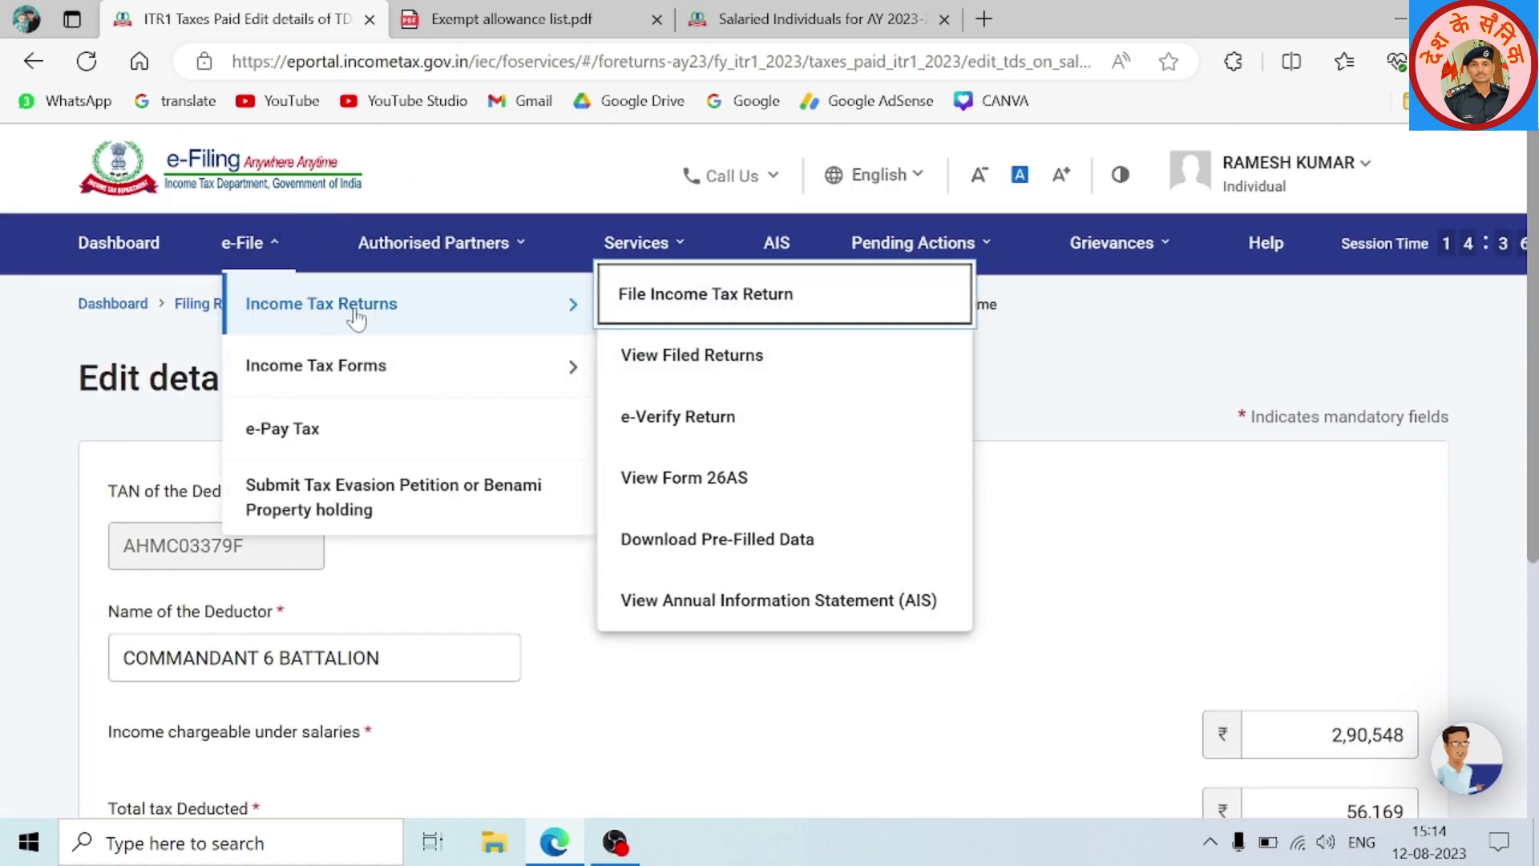
left_click(727, 481)
left_click(1031, 696)
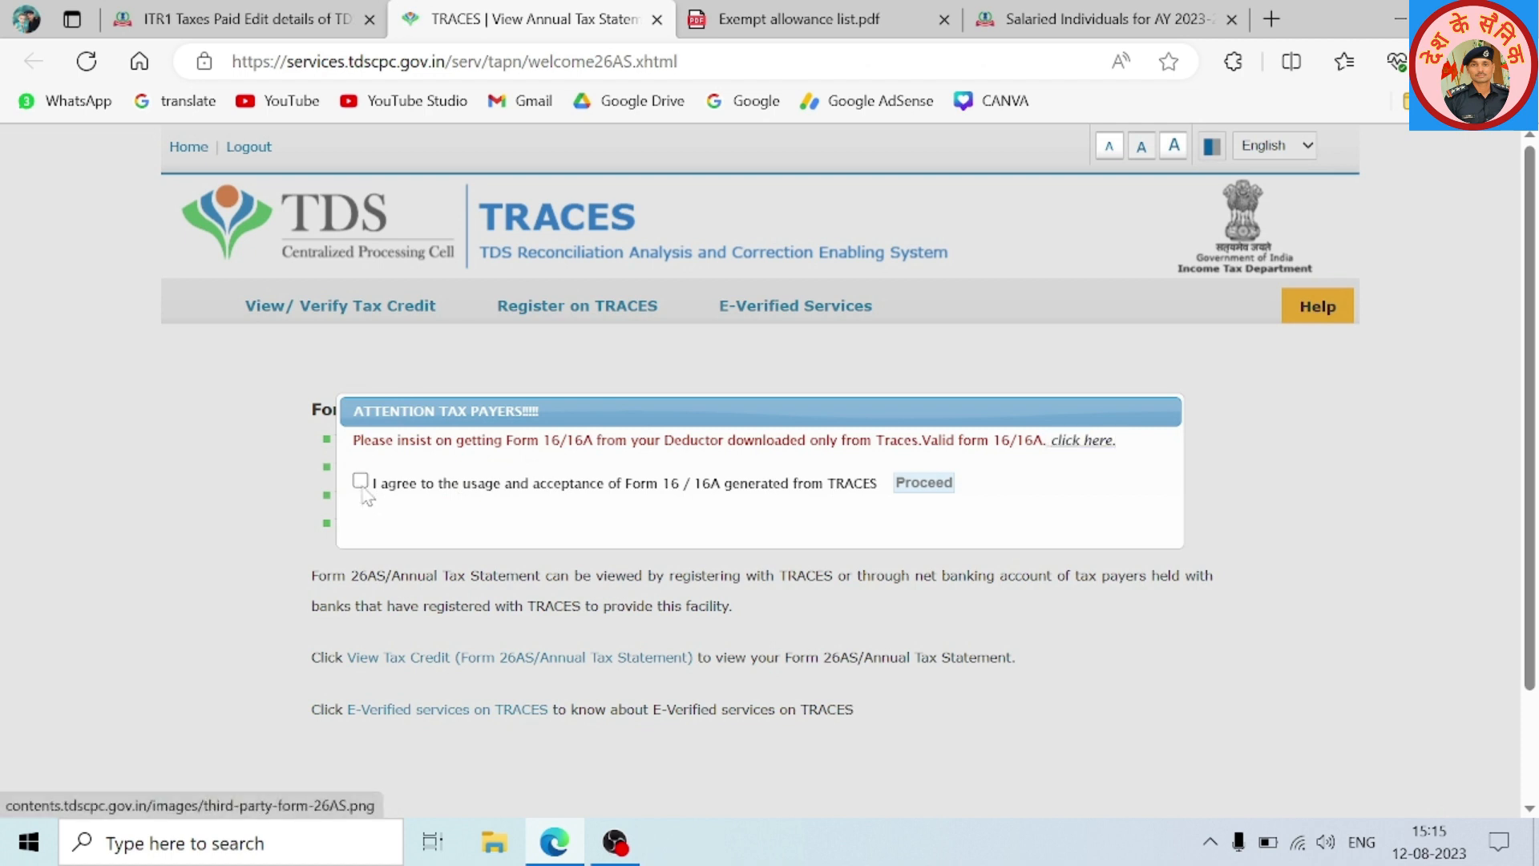
Accept the usage of Form 16/16A generated from TRACES and open View Tax Credit (Form 26AS/Annual Tax Statement)
left_click(360, 481)
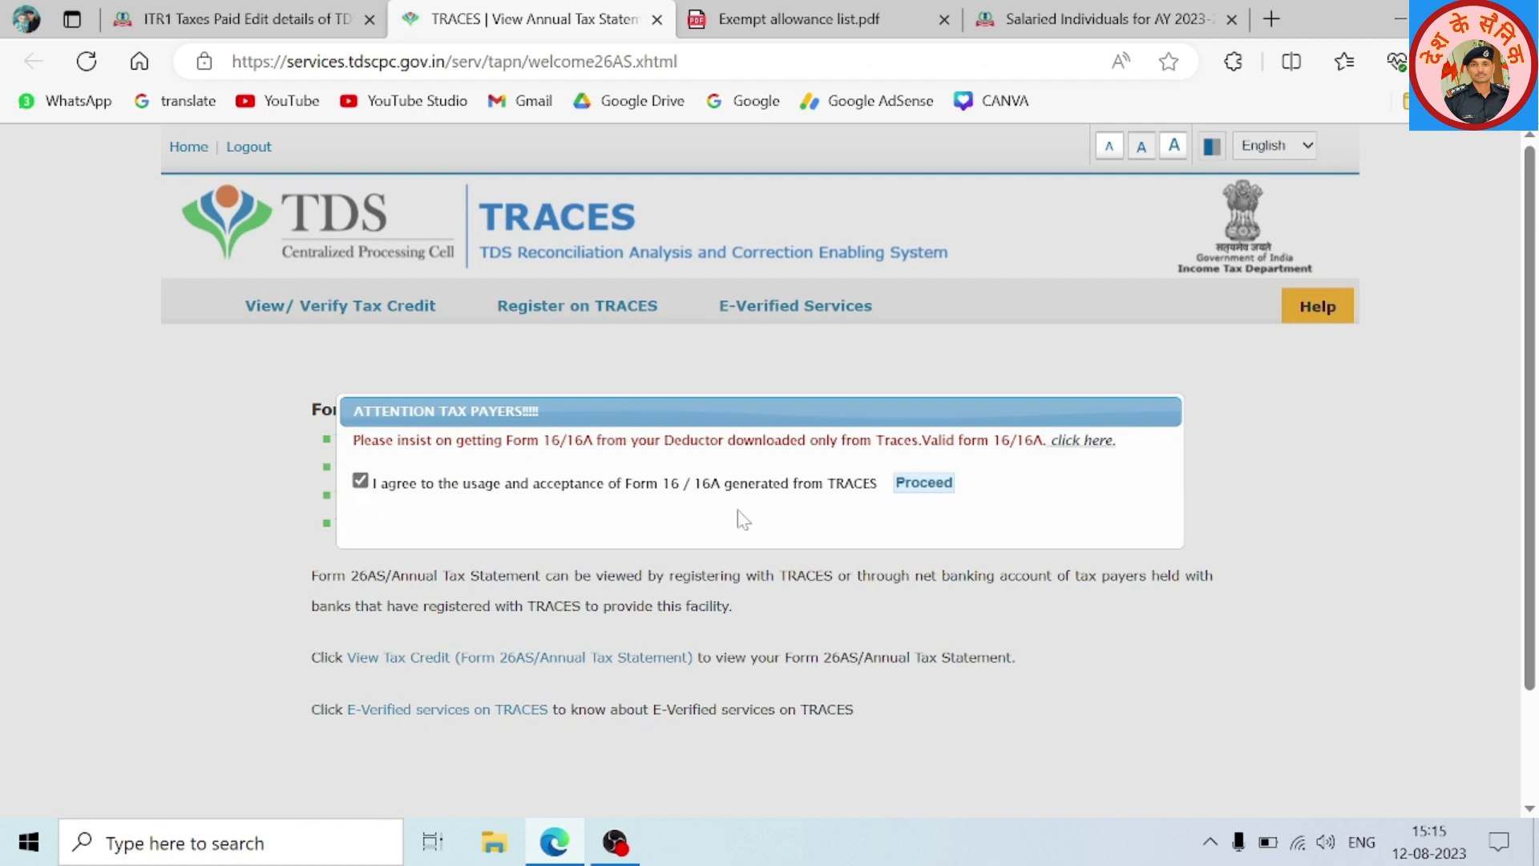
left_click(922, 483)
scroll(583, 507, "down", 1)
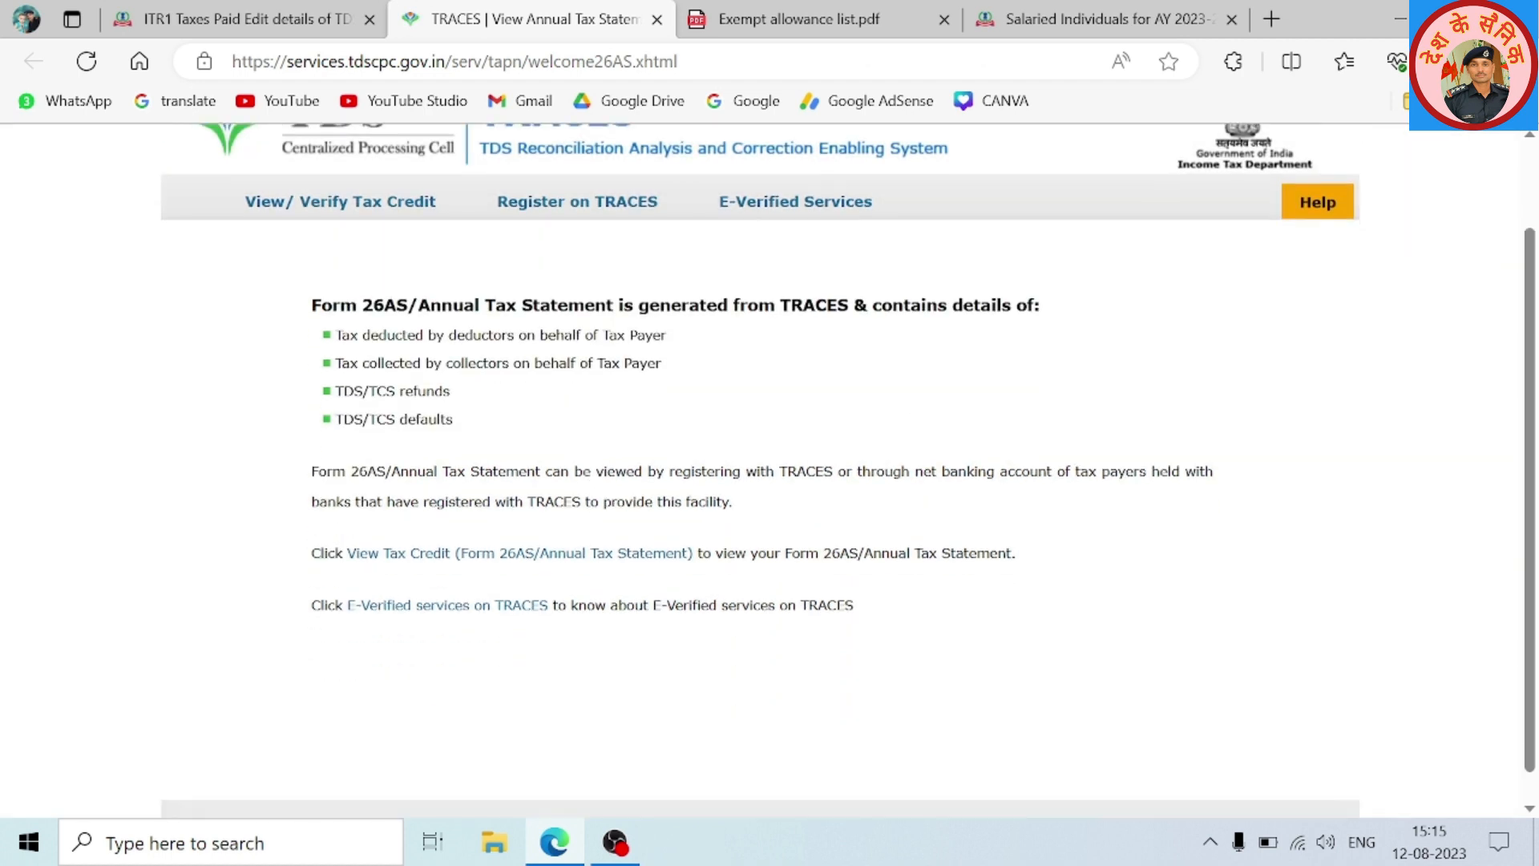
left_click(494, 561)
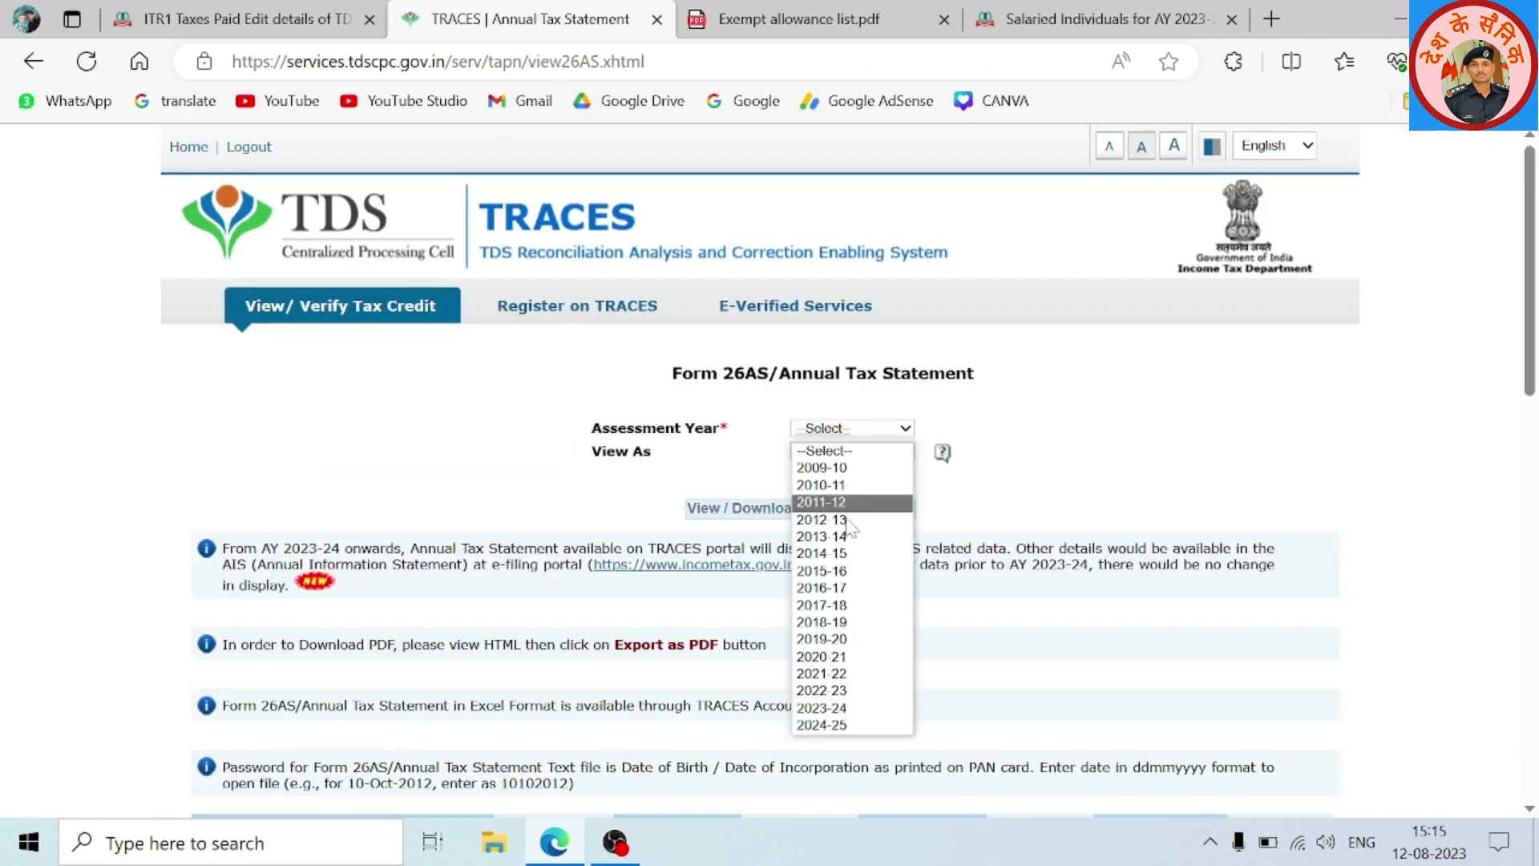
Display the Form 26AS statement for assessment year 2023-24 as HTML and examine the deductor's total tax deducted and deposited
left_click(856, 707)
left_click(814, 450)
left_click(818, 490)
left_click(740, 507)
scroll(1283, 481, "down", 8)
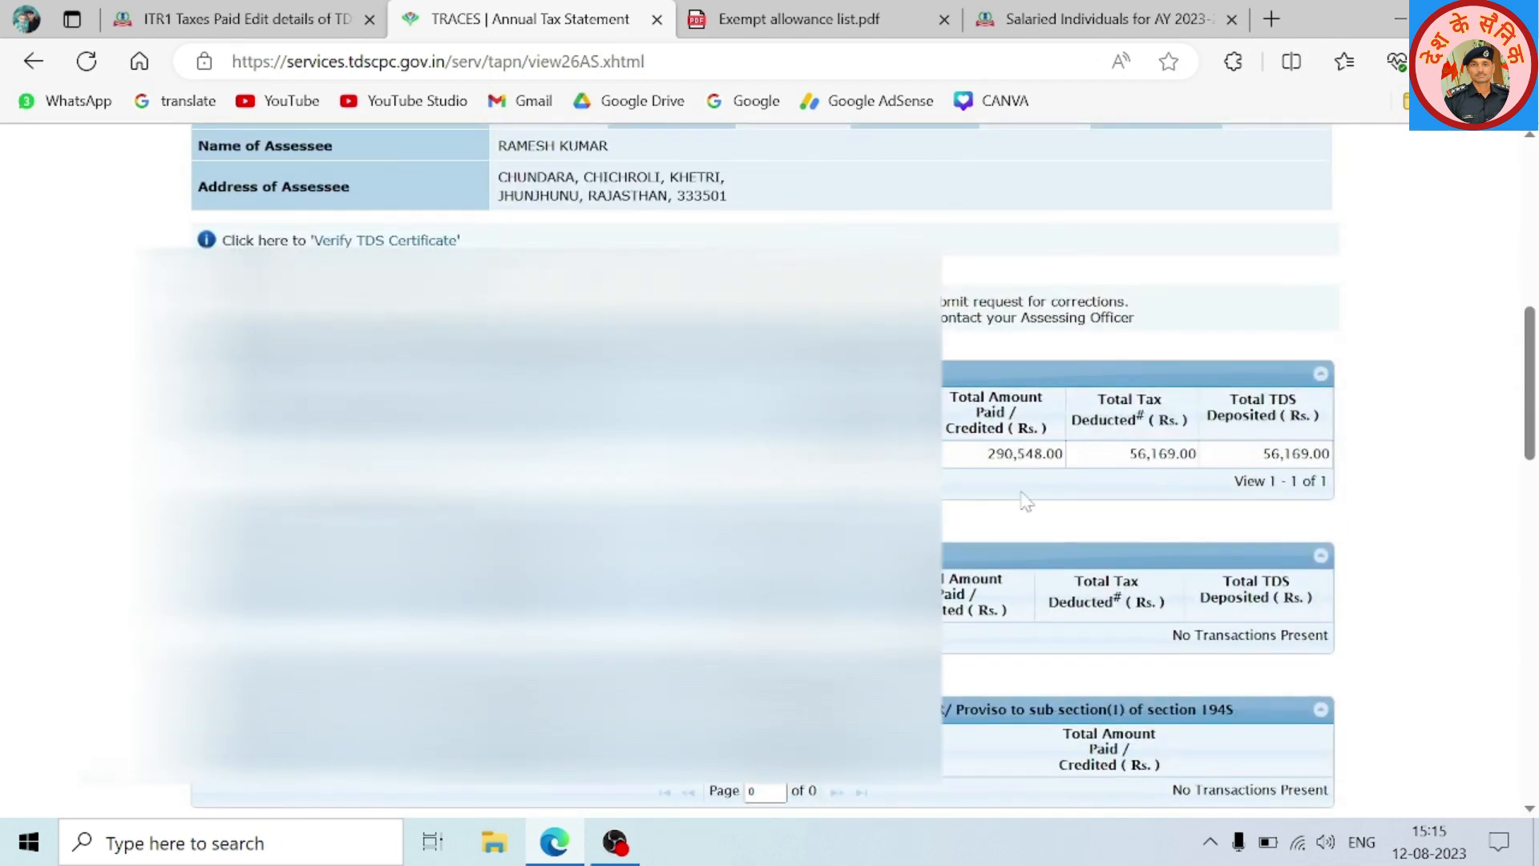
Compare the TDS deposited in Form 26AS with the income chargeable under salaries and total tax deducted in the return's salary TDS entry
left_click_drag(1261, 456, 1322, 464)
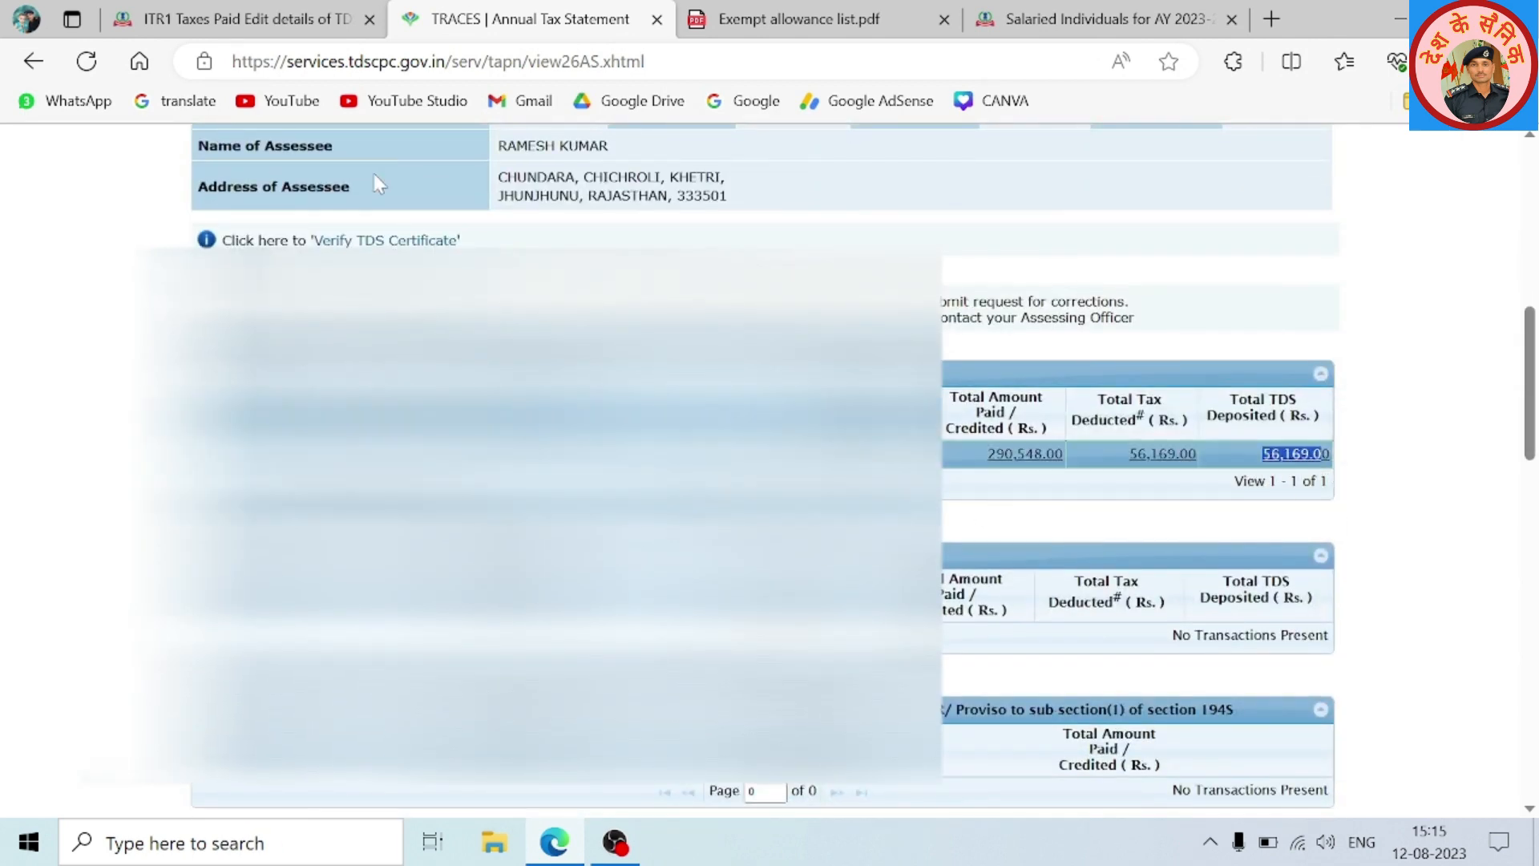
left_click(232, 19)
scroll(1247, 547, "down", 5)
left_click(1331, 406)
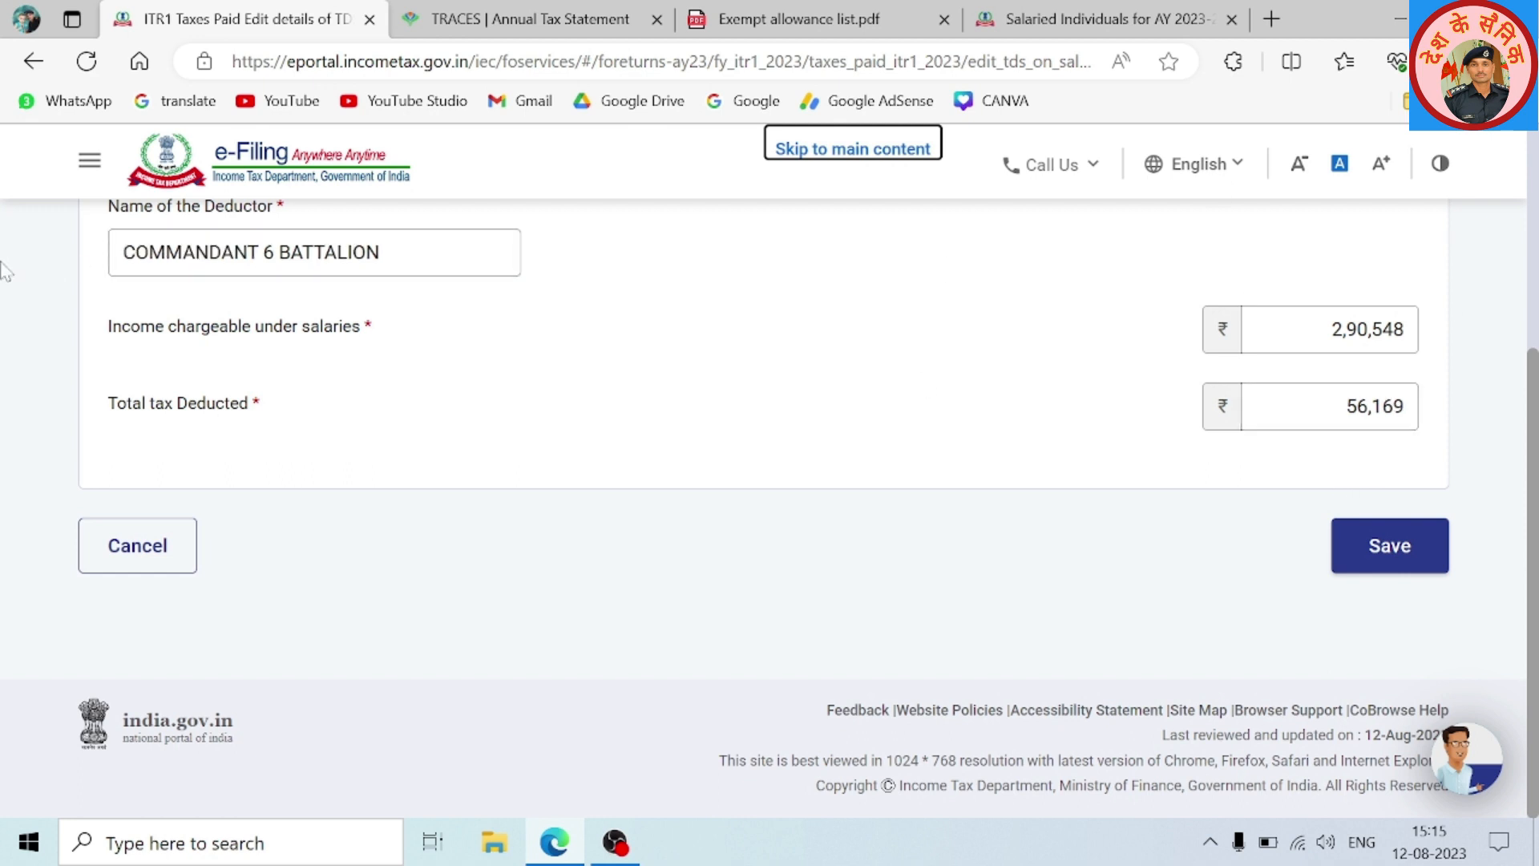
left_click(1363, 329)
double_click(1367, 330)
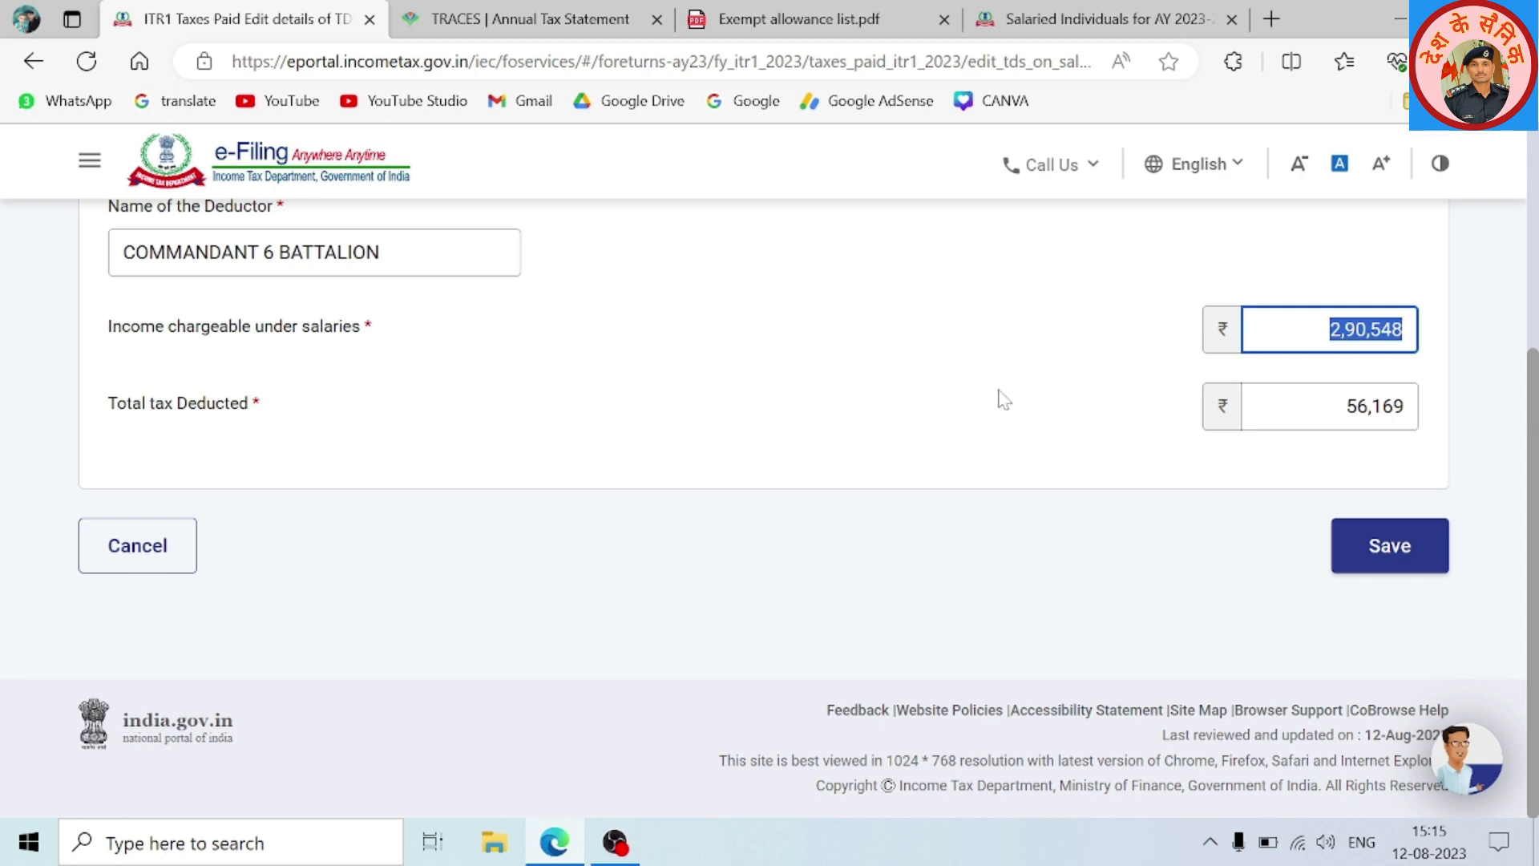
Save the salary TDS entry and confirm the taxes paid details
left_click(1365, 553)
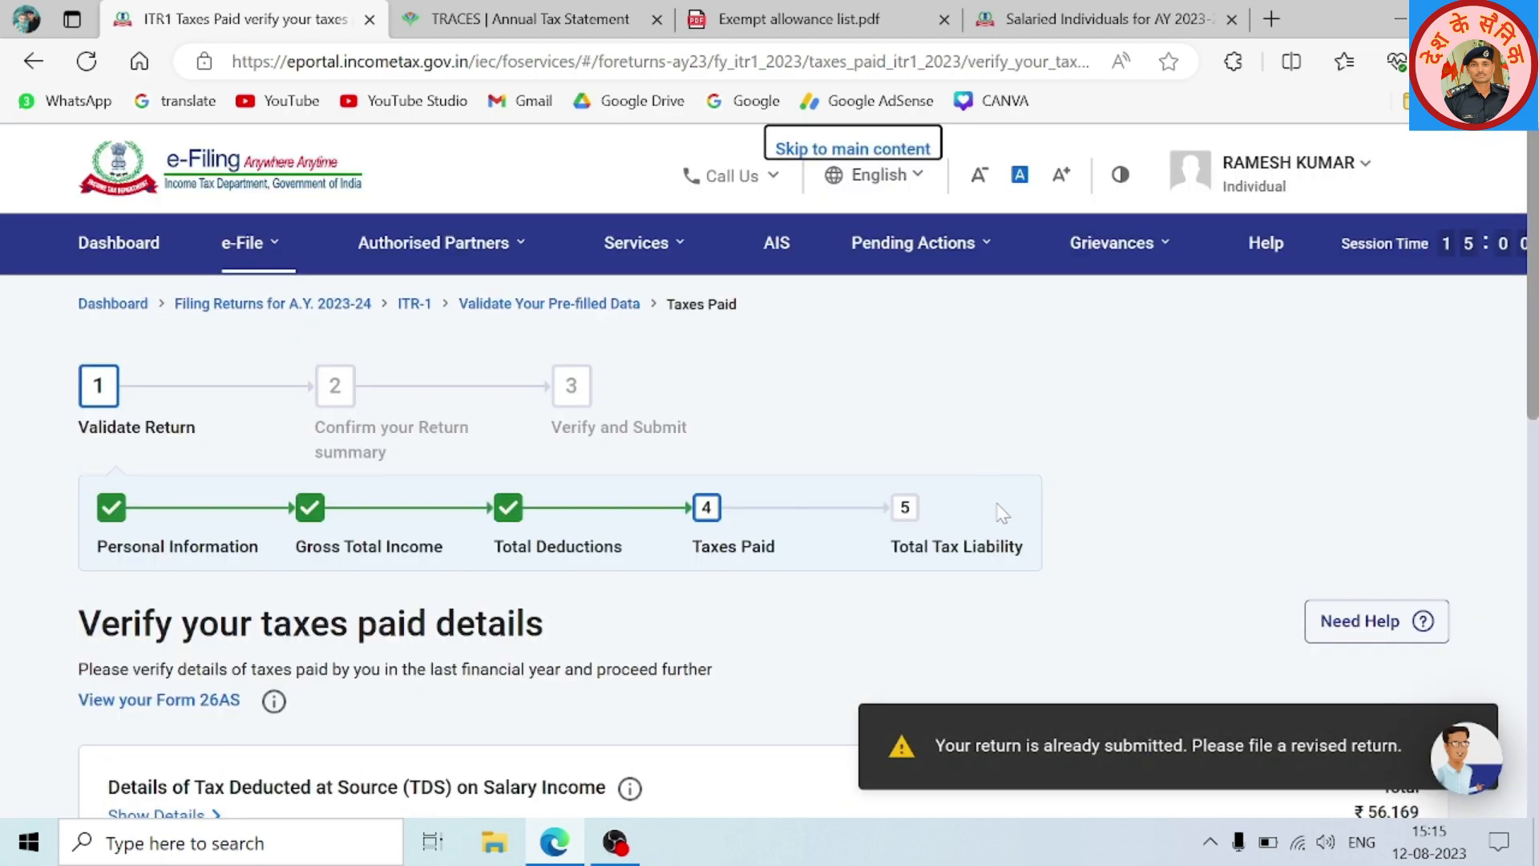
scroll(1010, 514, "down", 10)
left_click(1373, 550)
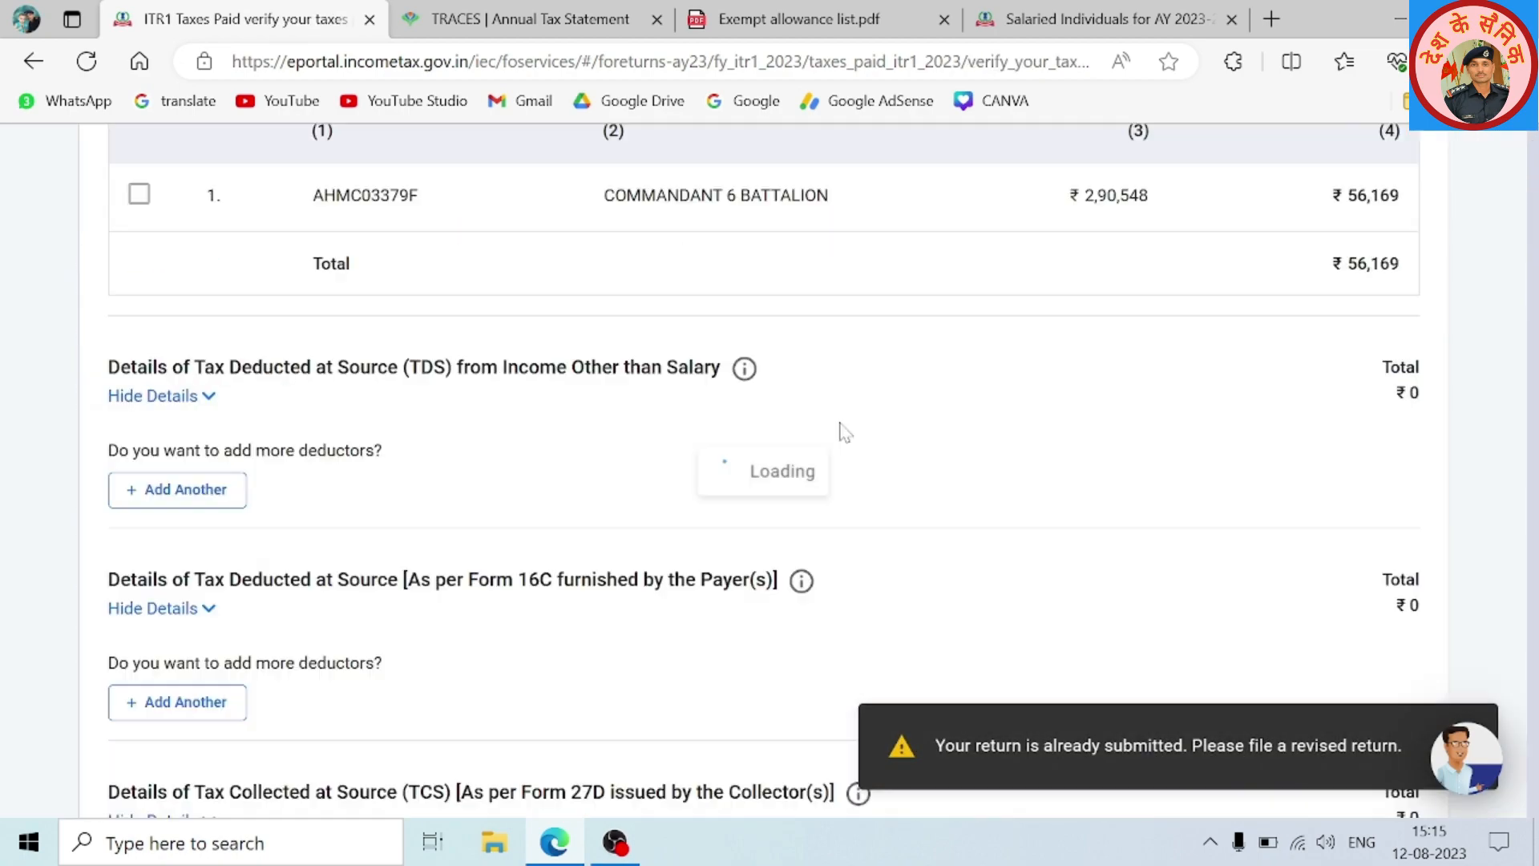
Open the Gross Total Income section from the return summary and examine the salary income, other sources and gross total
scroll(842, 429, "down", 8)
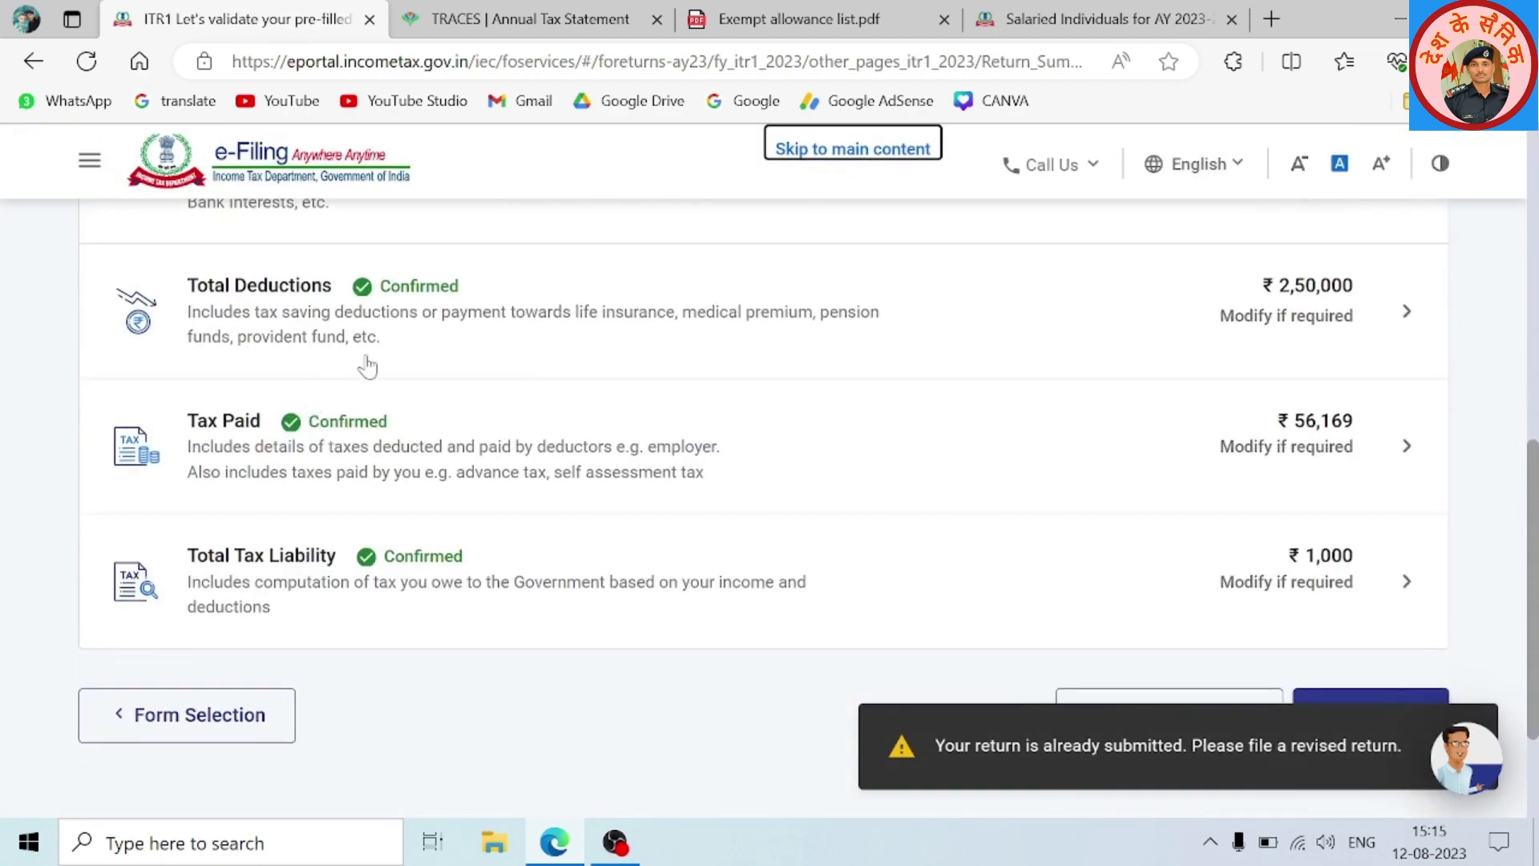
scroll(687, 475, "up", 4)
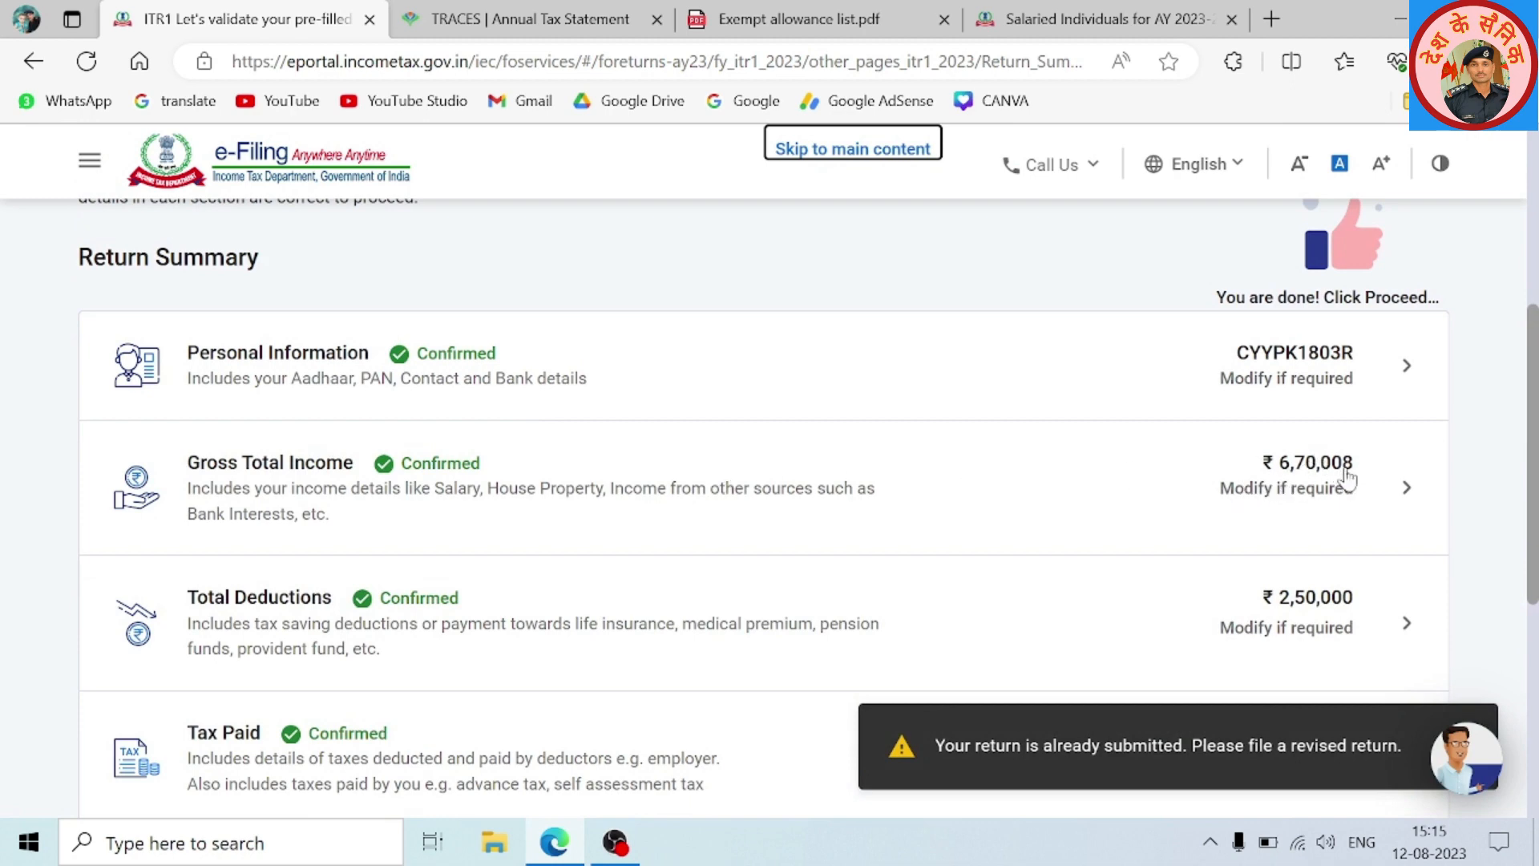
left_click(1371, 470)
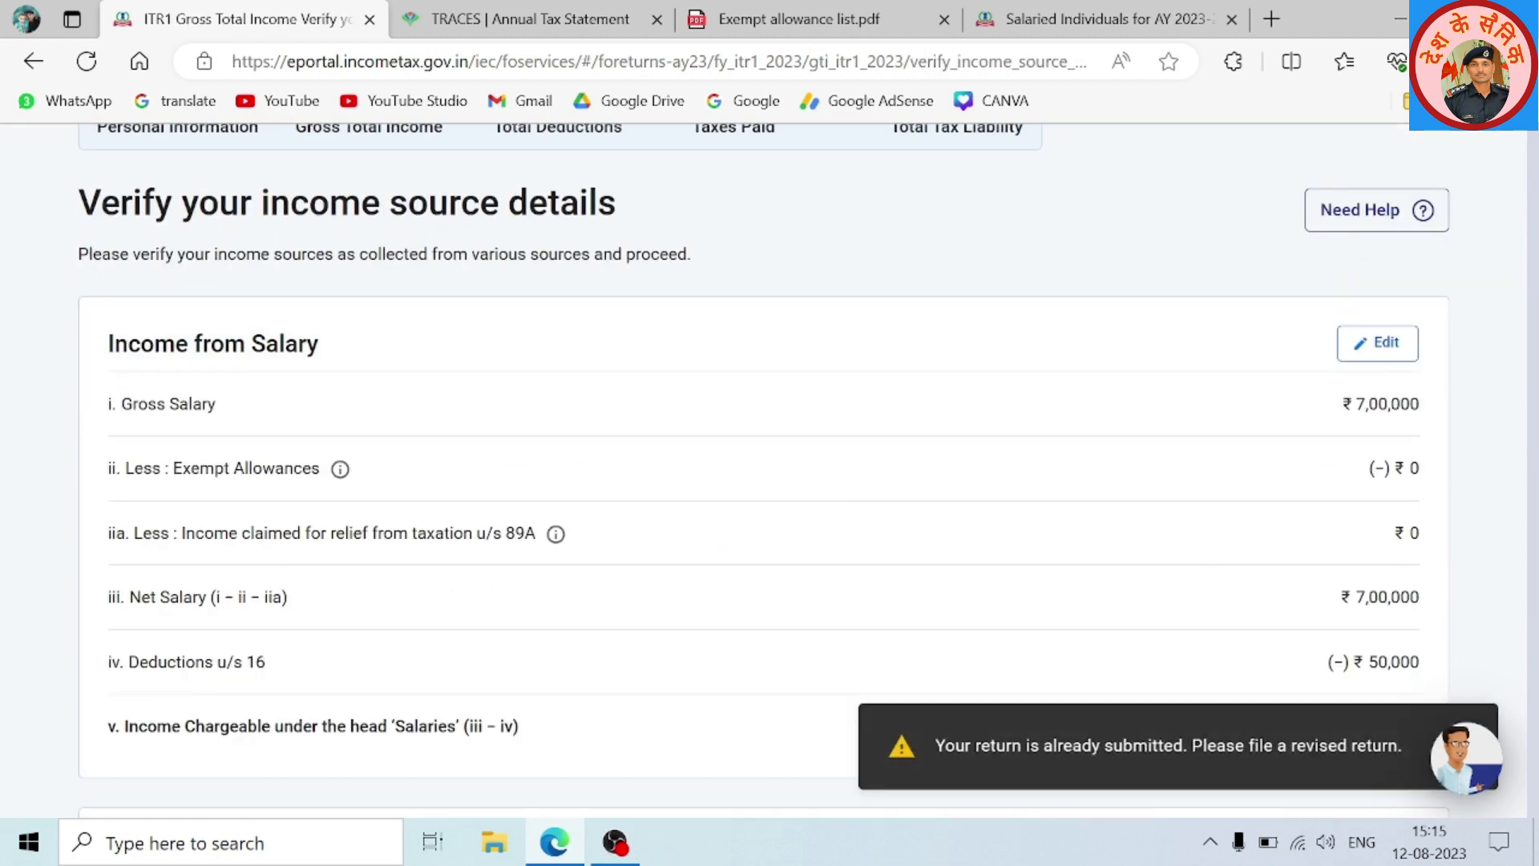
scroll(775, 485, "down", 1)
scroll(782, 492, "down", 3)
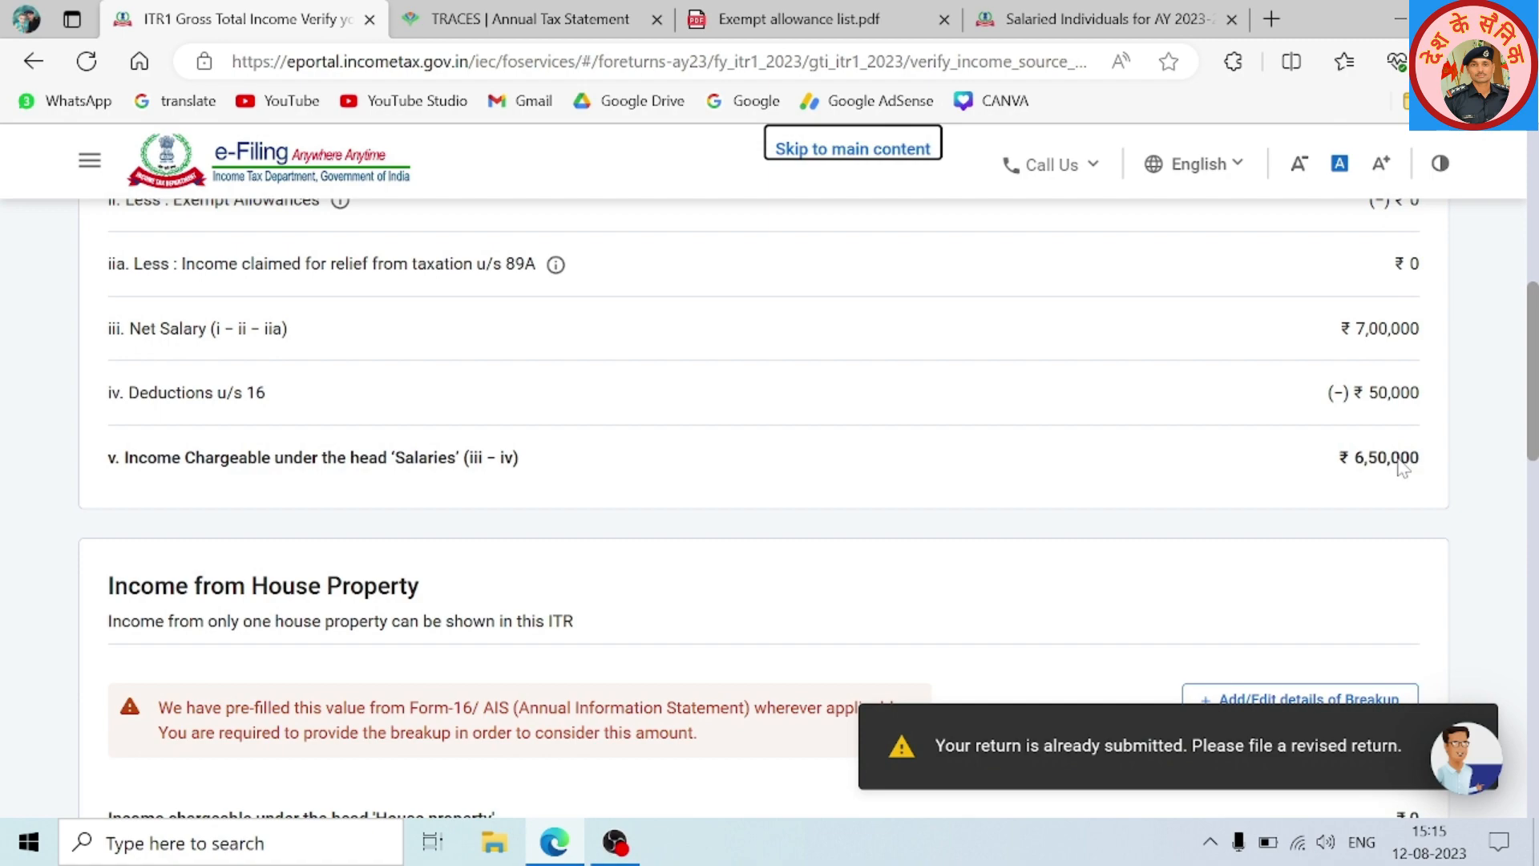
scroll(1355, 477, "down", 10)
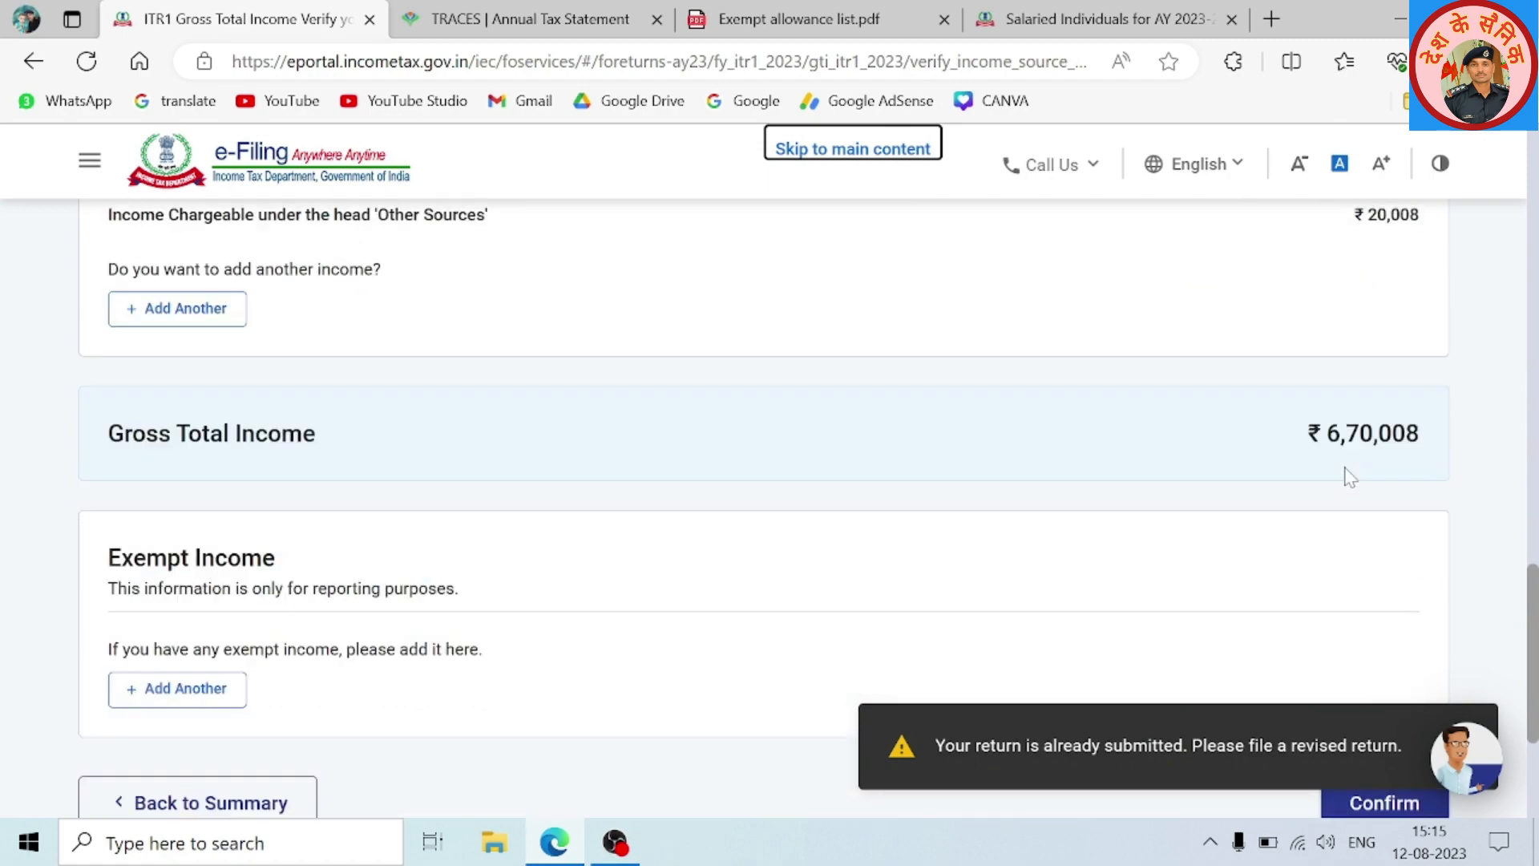
scroll(1349, 476, "up", 5)
scroll(1347, 476, "up", 3)
scroll(1347, 475, "down", 7)
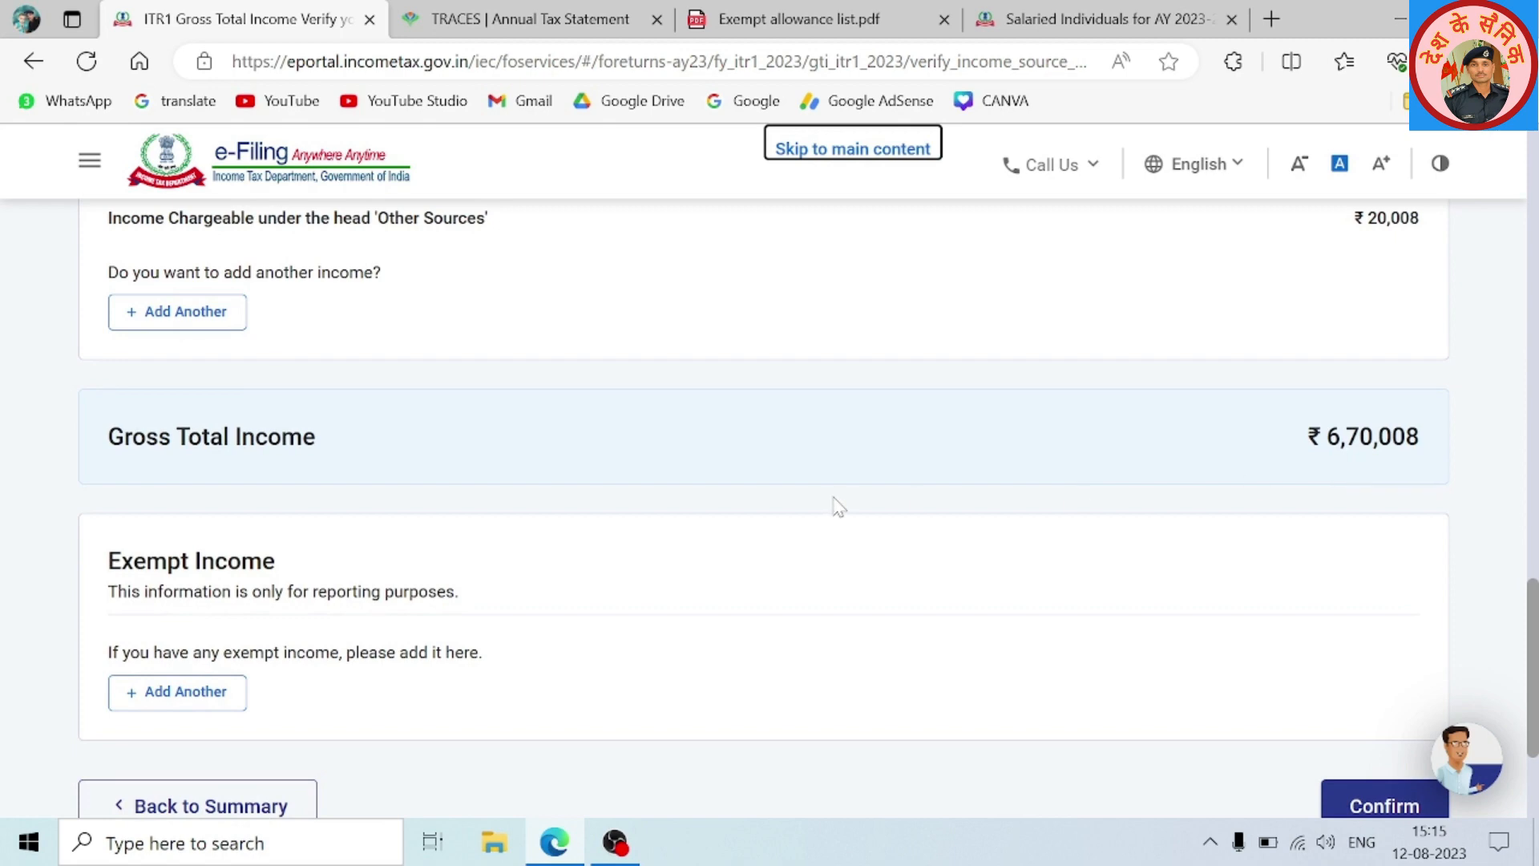
scroll(842, 503, "up", 9)
scroll(969, 492, "down", 6)
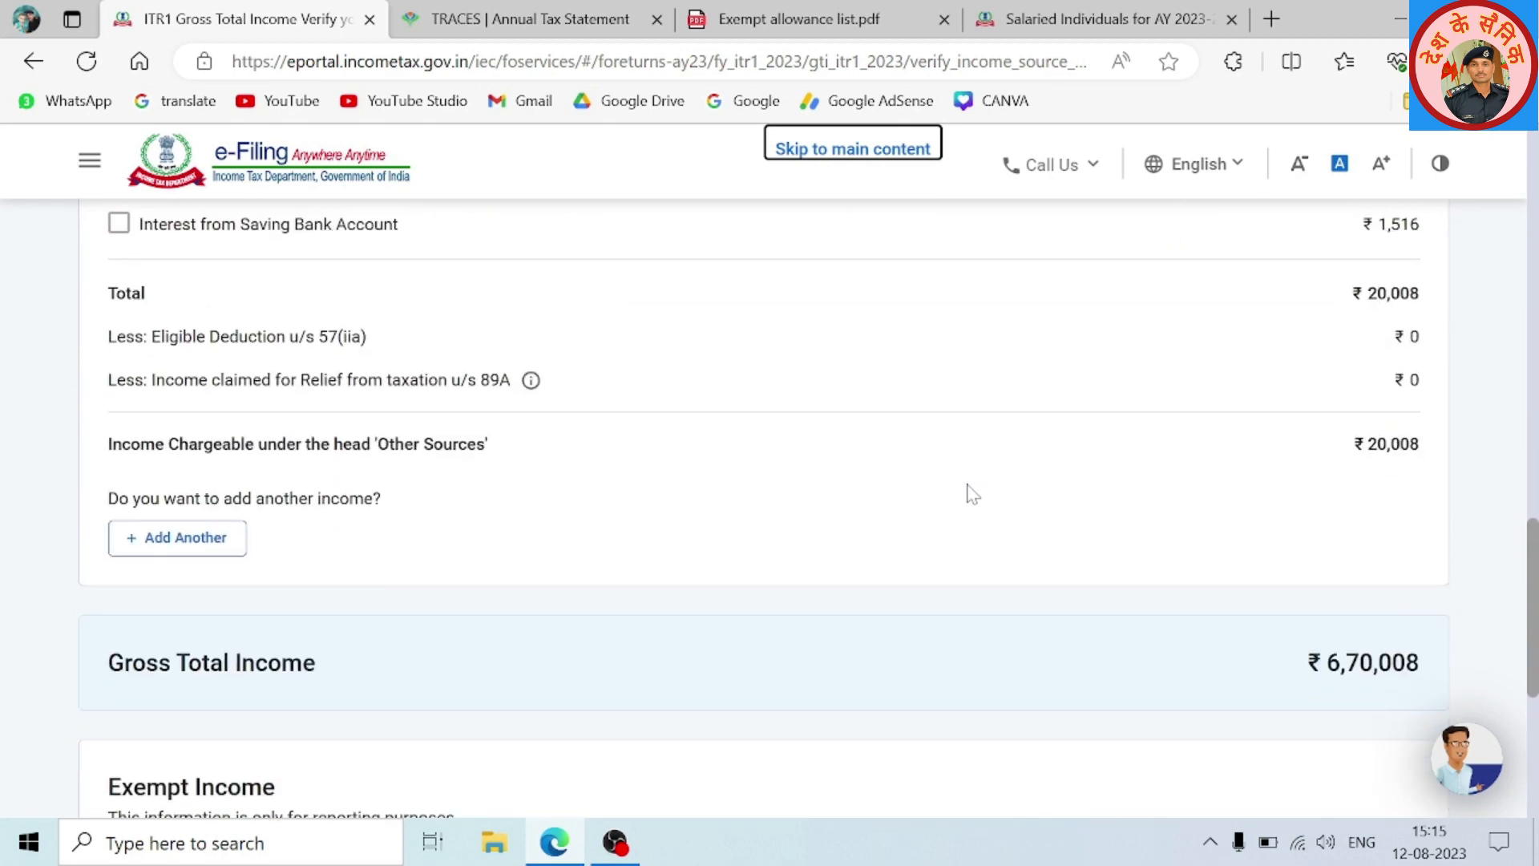
scroll(969, 492, "up", 9)
scroll(704, 451, "up", 3)
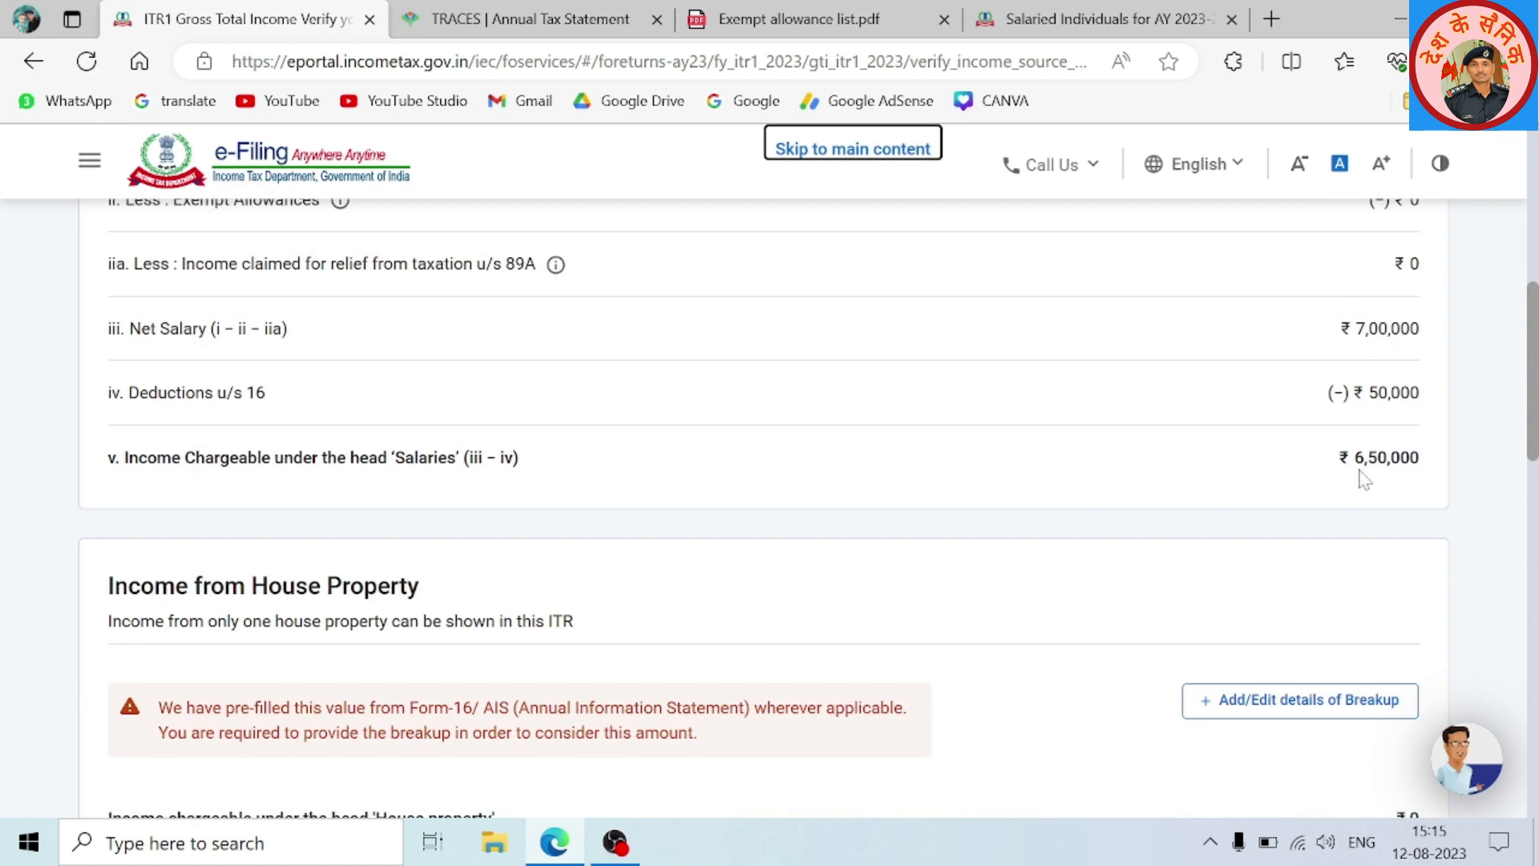
scroll(1347, 479, "down", 12)
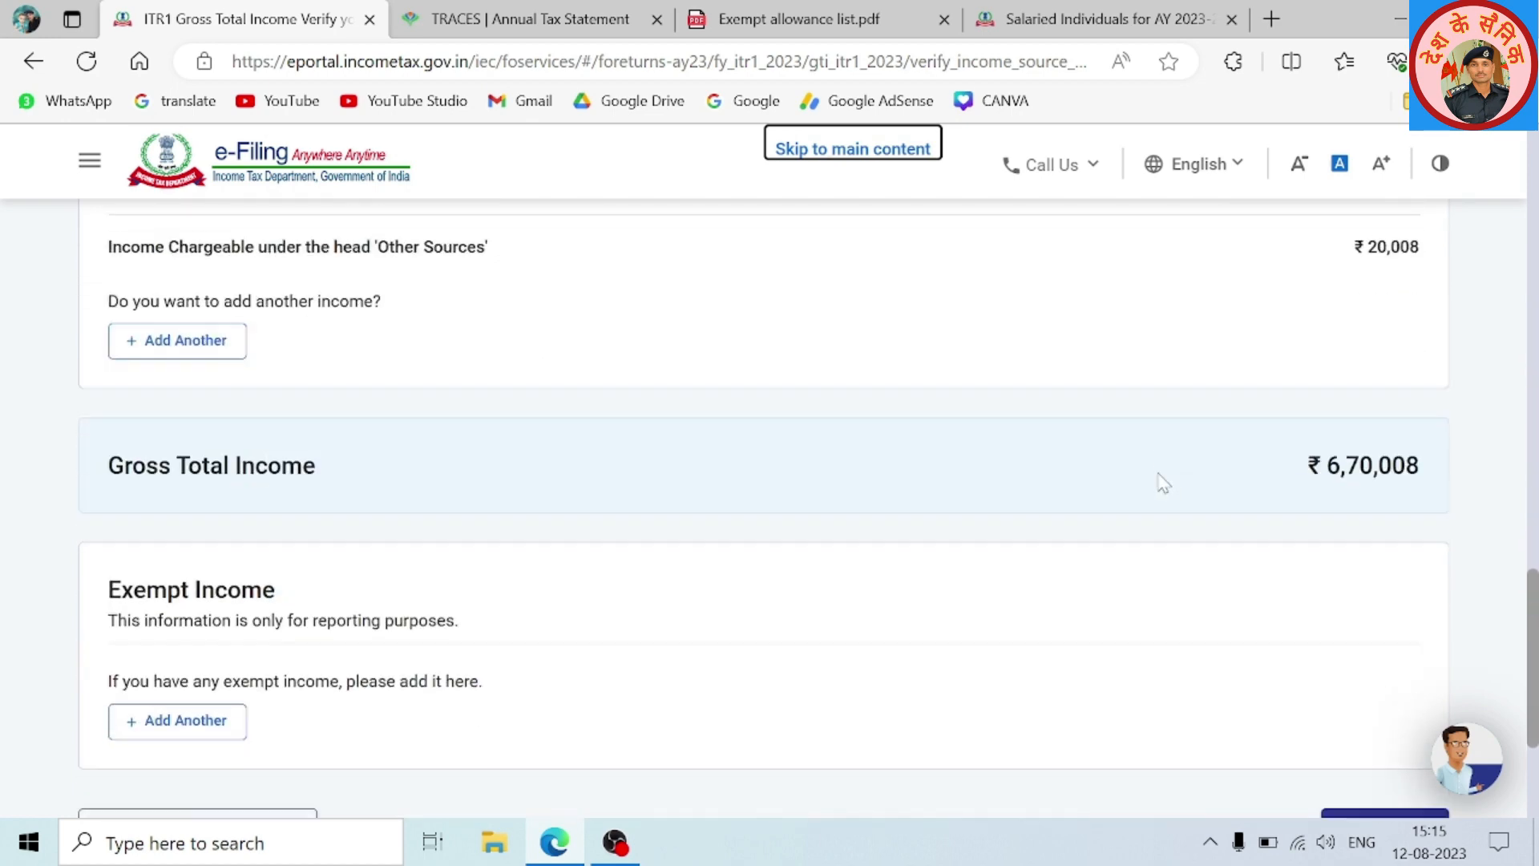
Delete the income tax refund, deposit and saving bank account interest entries from Income from other sources
scroll(1271, 465, "up", 6)
scroll(1272, 464, "down", 1)
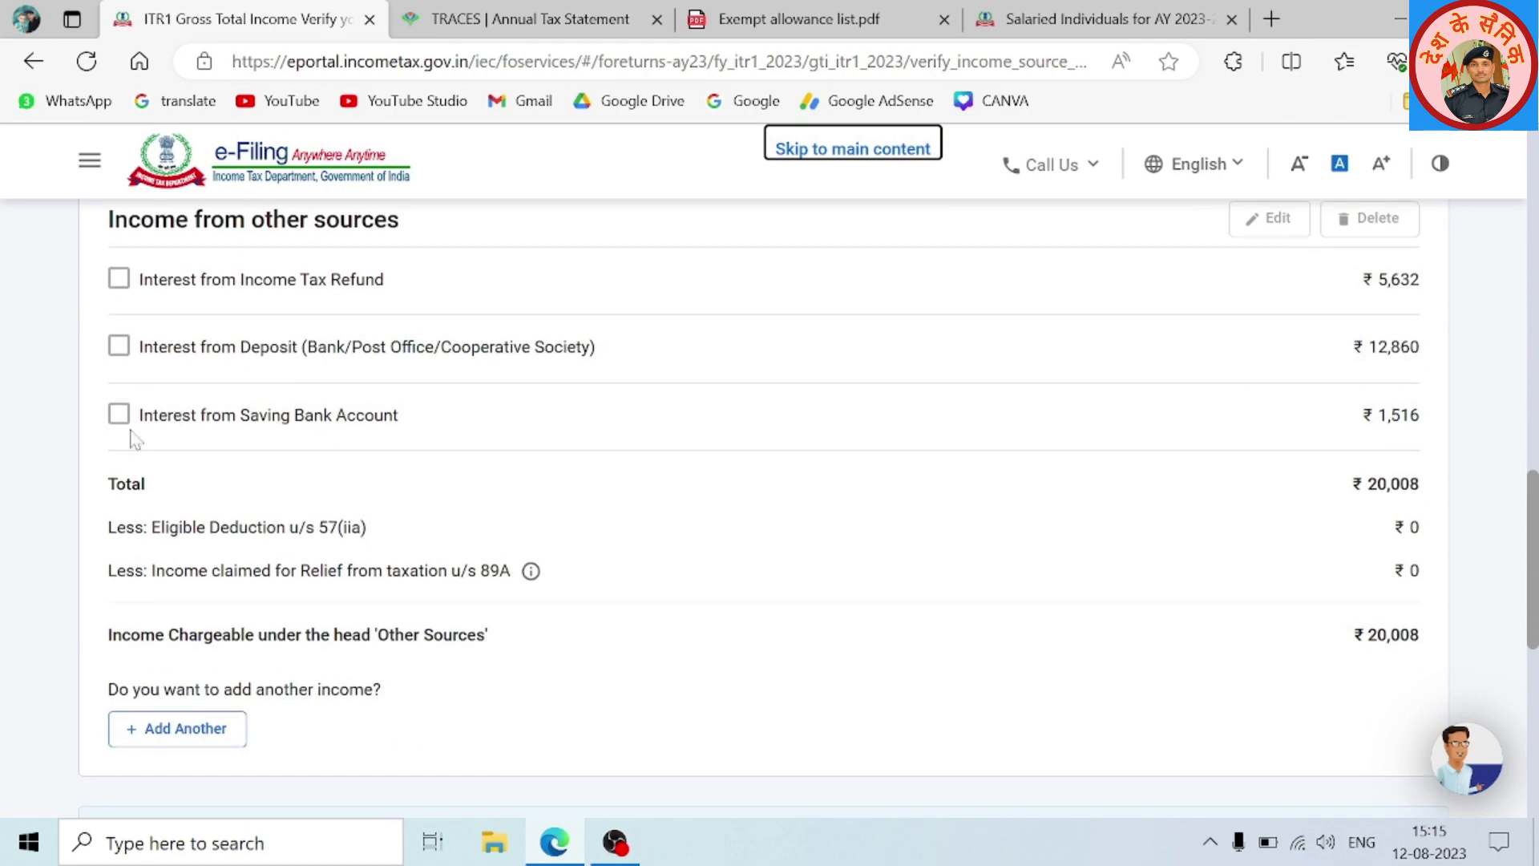
left_click(118, 279)
left_click(119, 345)
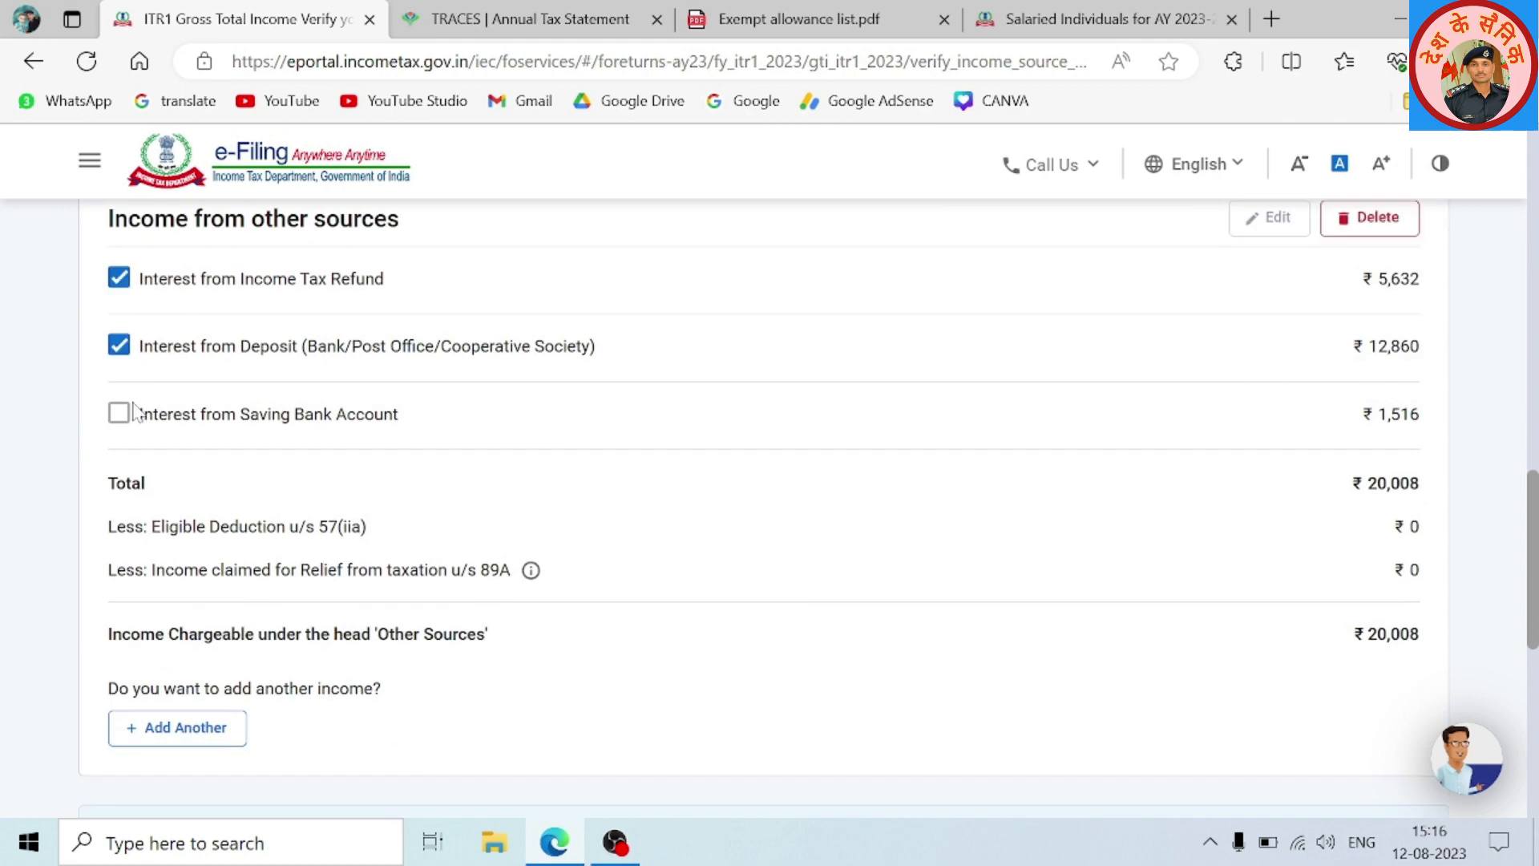
left_click(120, 414)
scroll(577, 471, "up", 4)
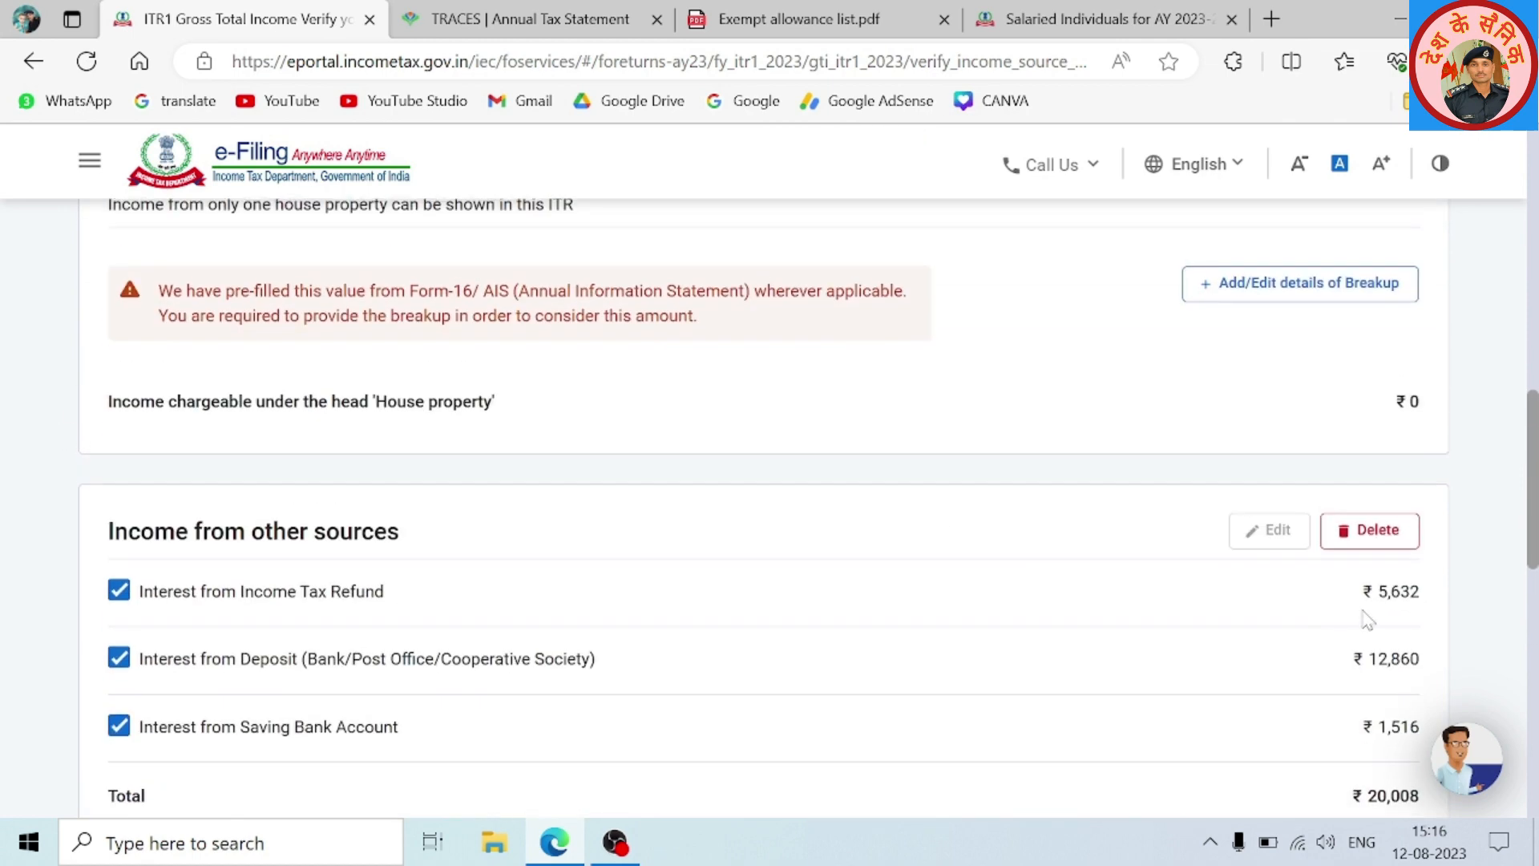
left_click(1362, 551)
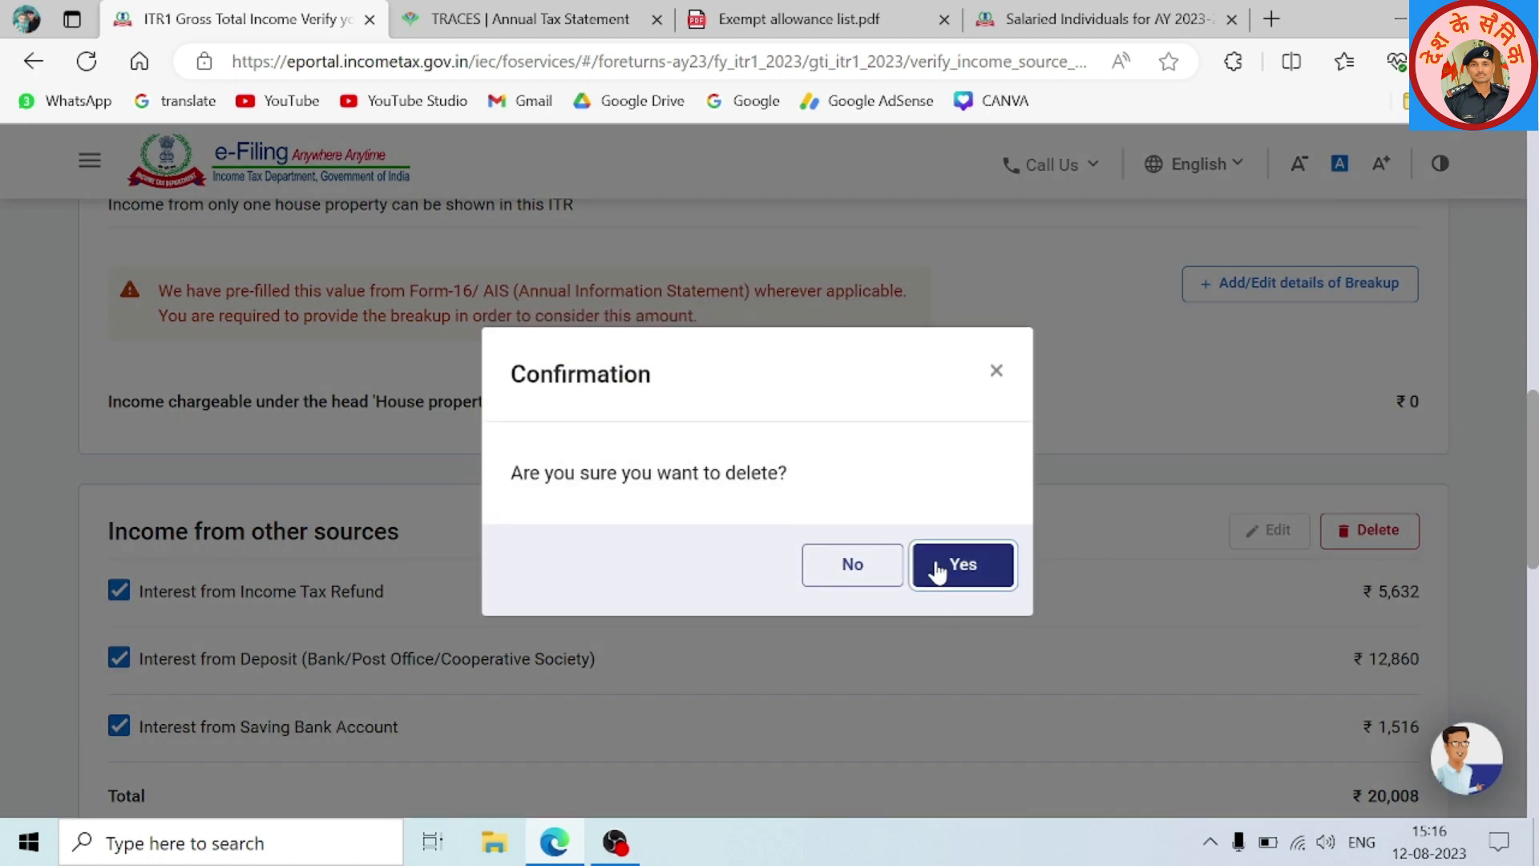
left_click(941, 573)
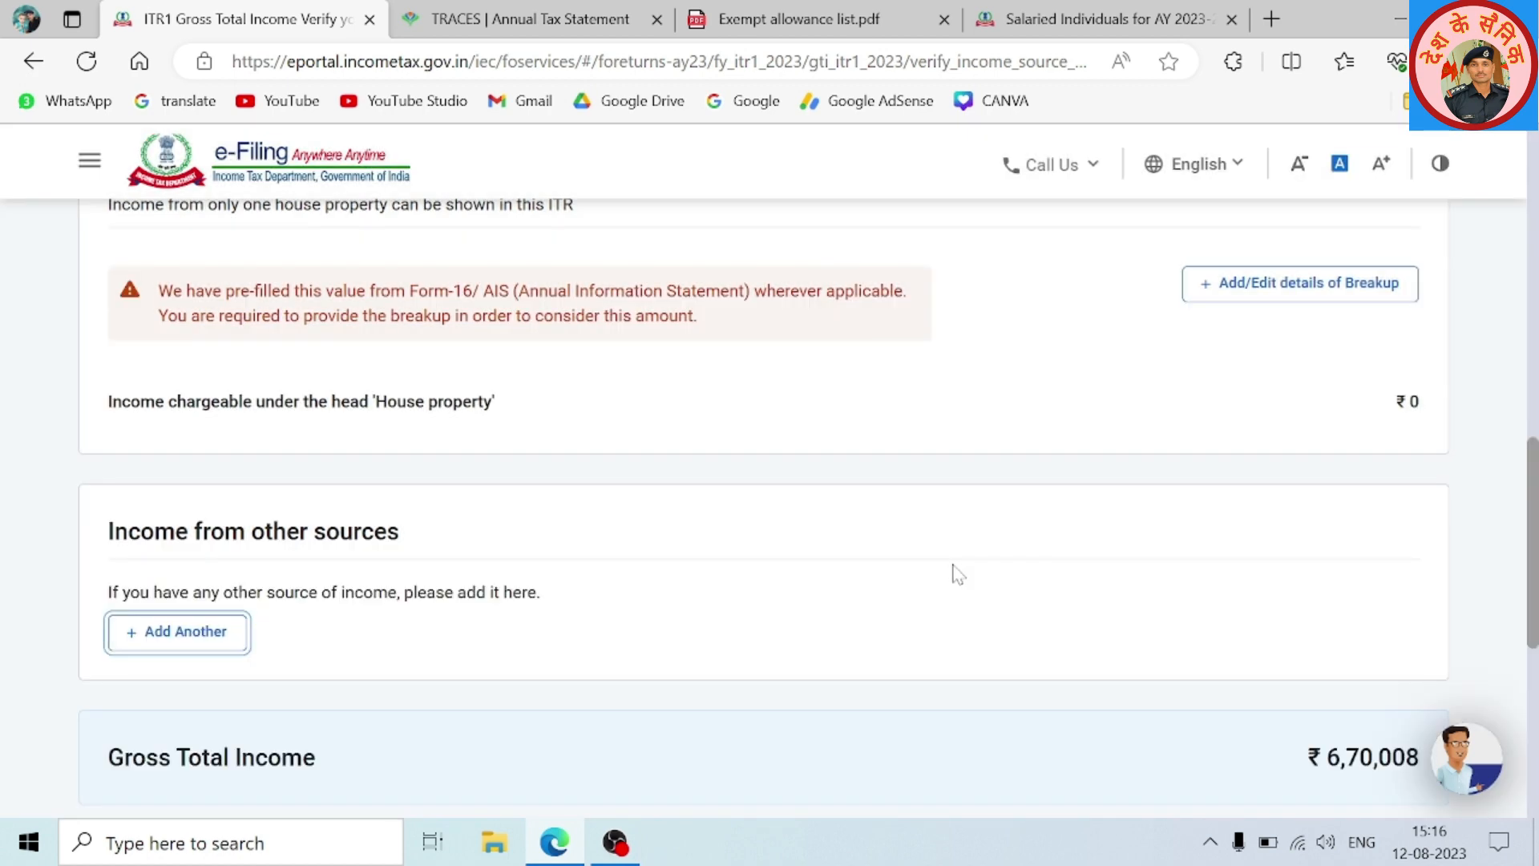
Review the recalculated Gross Total Income and confirm the section
scroll(1048, 512, "down", 5)
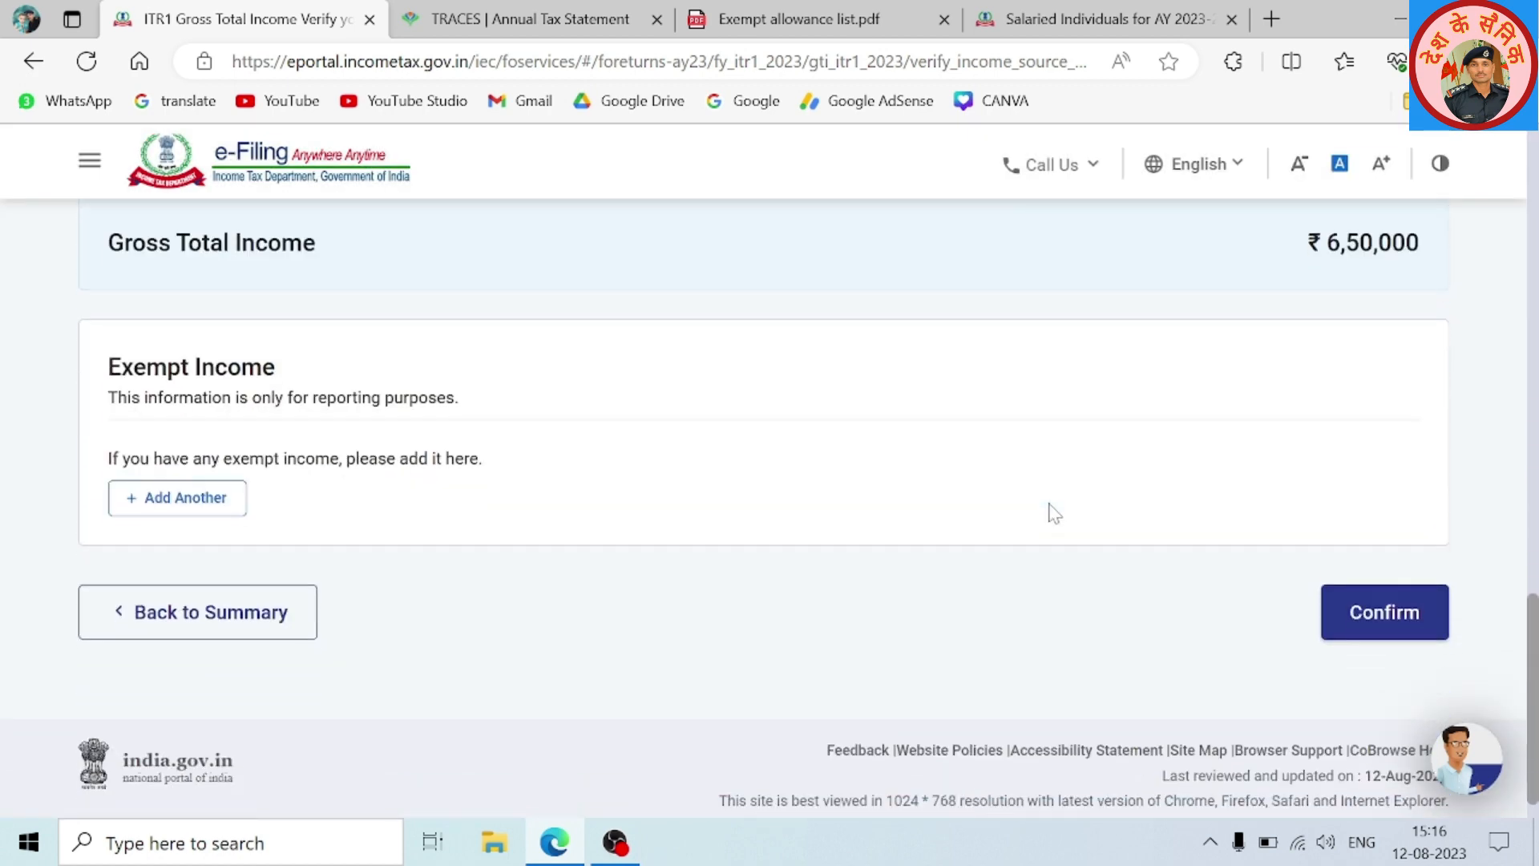
scroll(1048, 515, "up", 10)
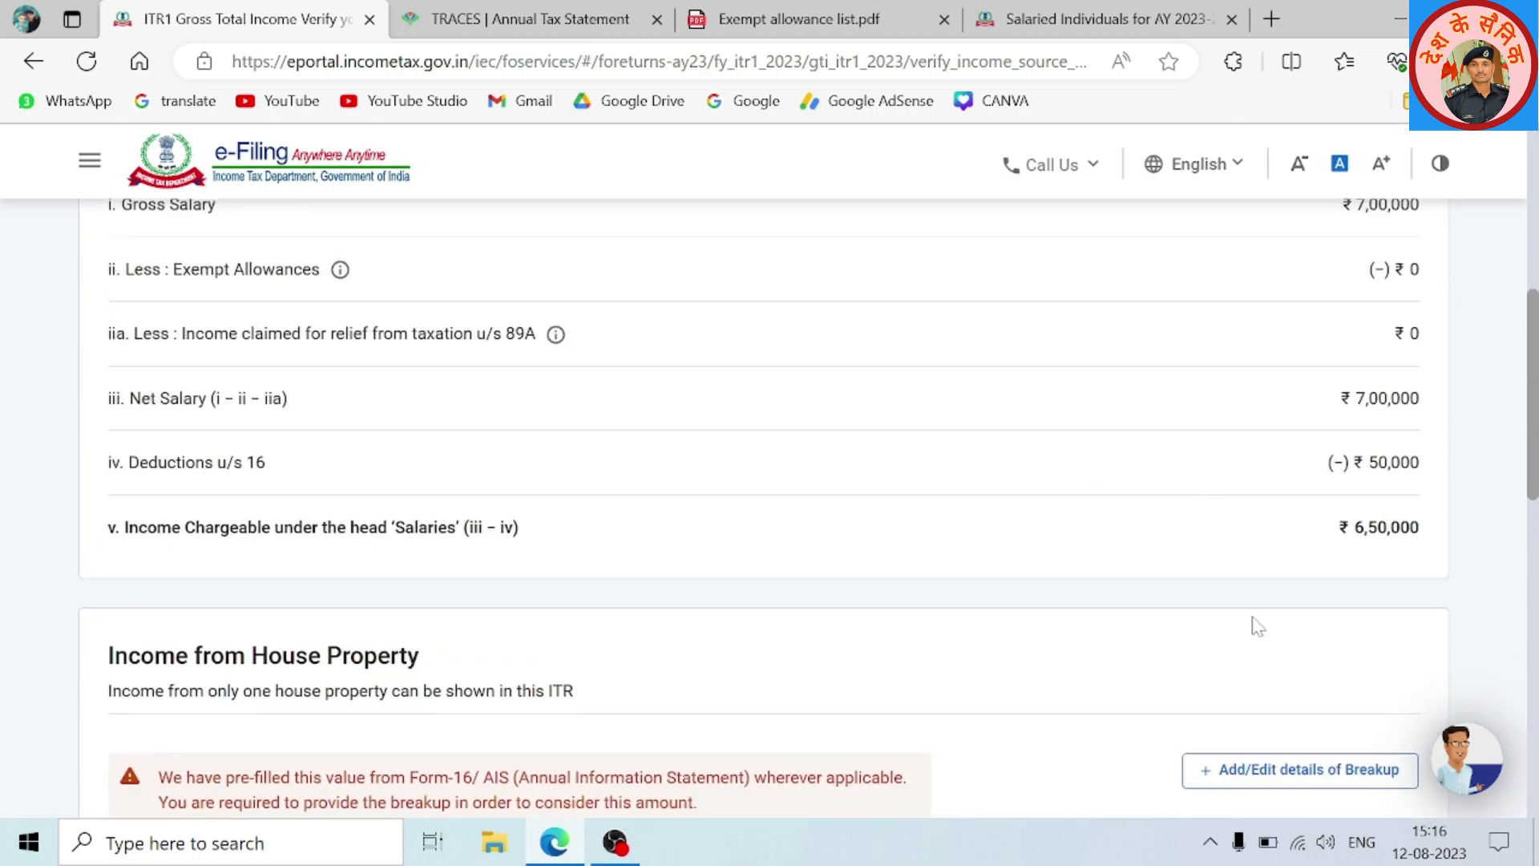
scroll(1291, 553, "down", 10)
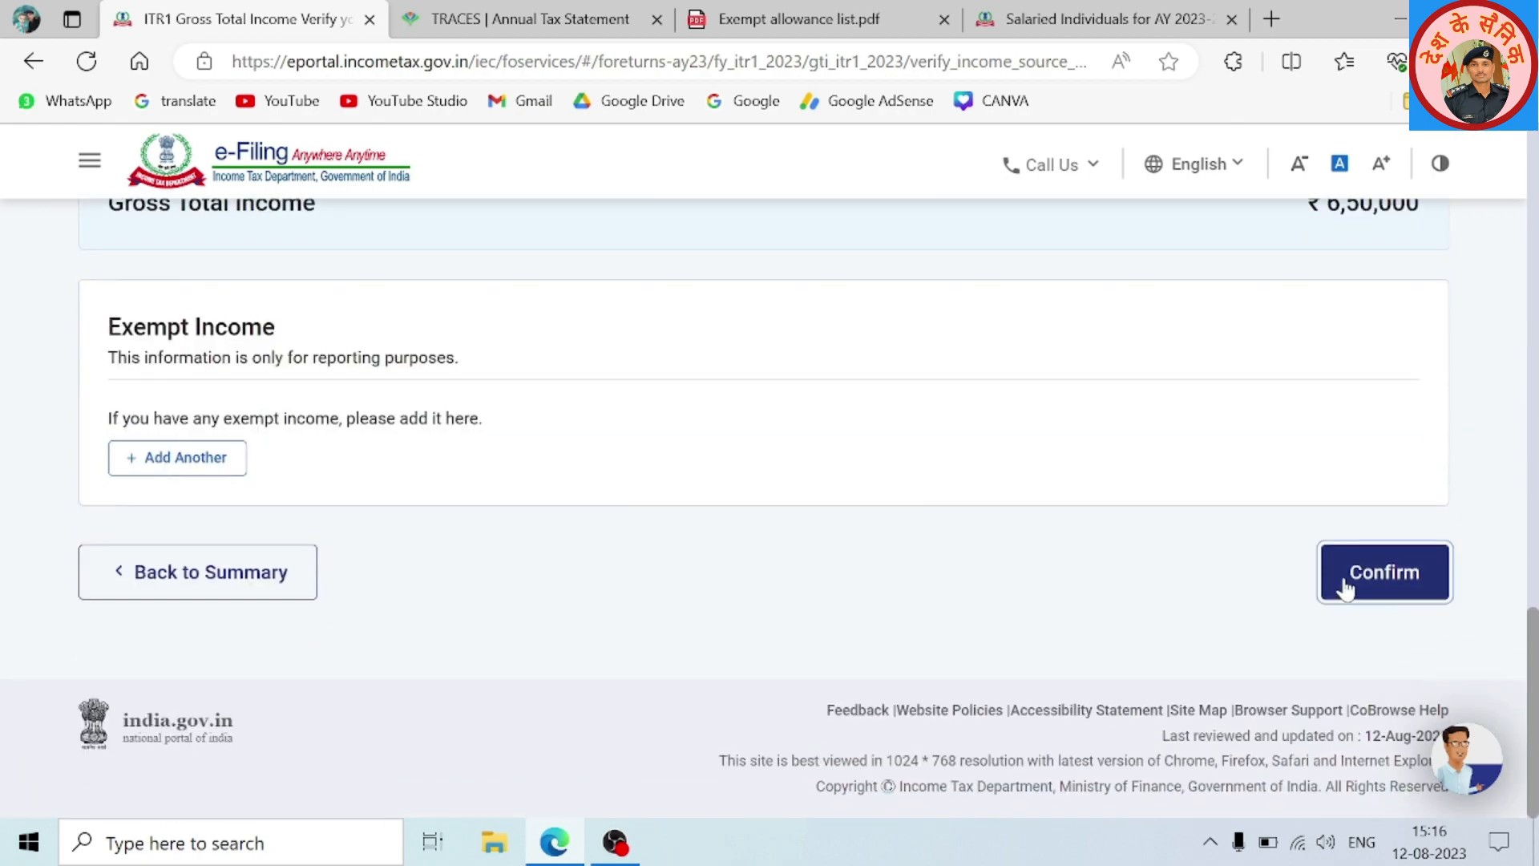
left_click(1345, 590)
scroll(1021, 509, "down", 5)
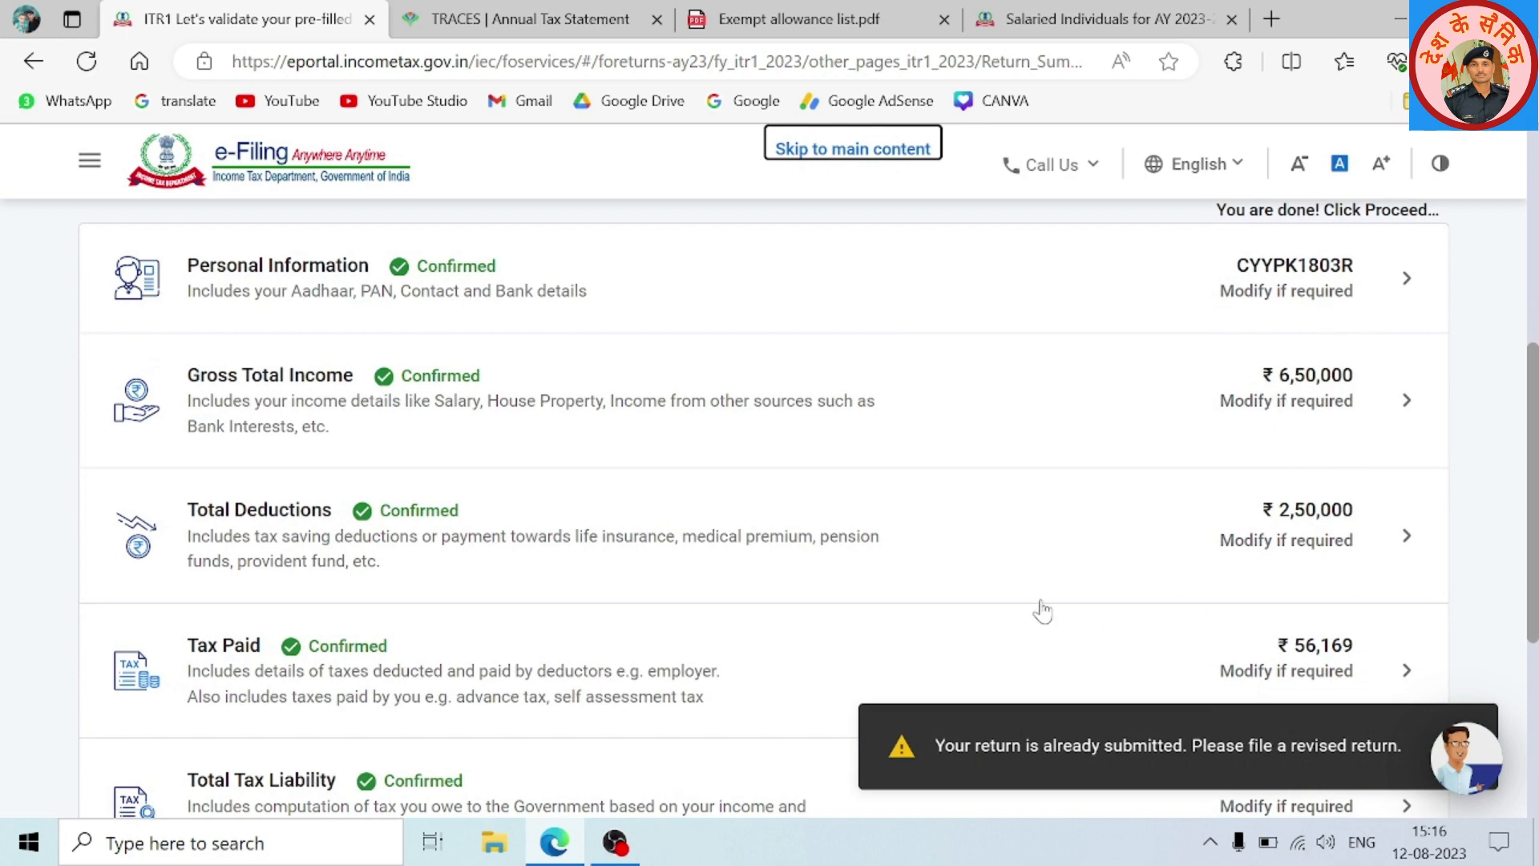
Open the Total Tax Liability section and examine the computation of income, the tax payable, and the interest and late fee
scroll(1042, 610, "down", 5)
scroll(754, 389, "up", 1)
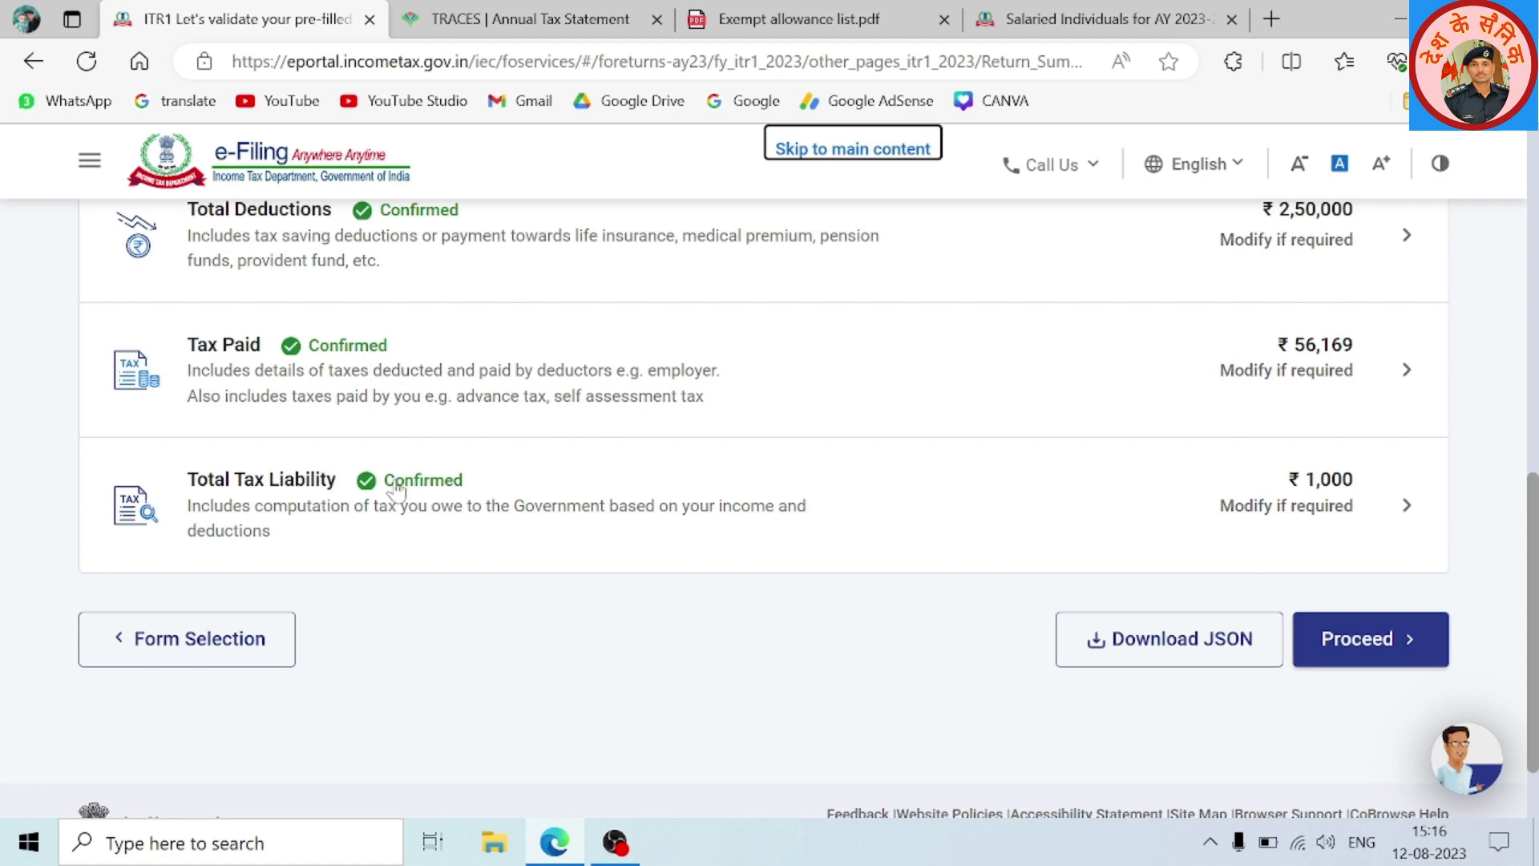
left_click(638, 504)
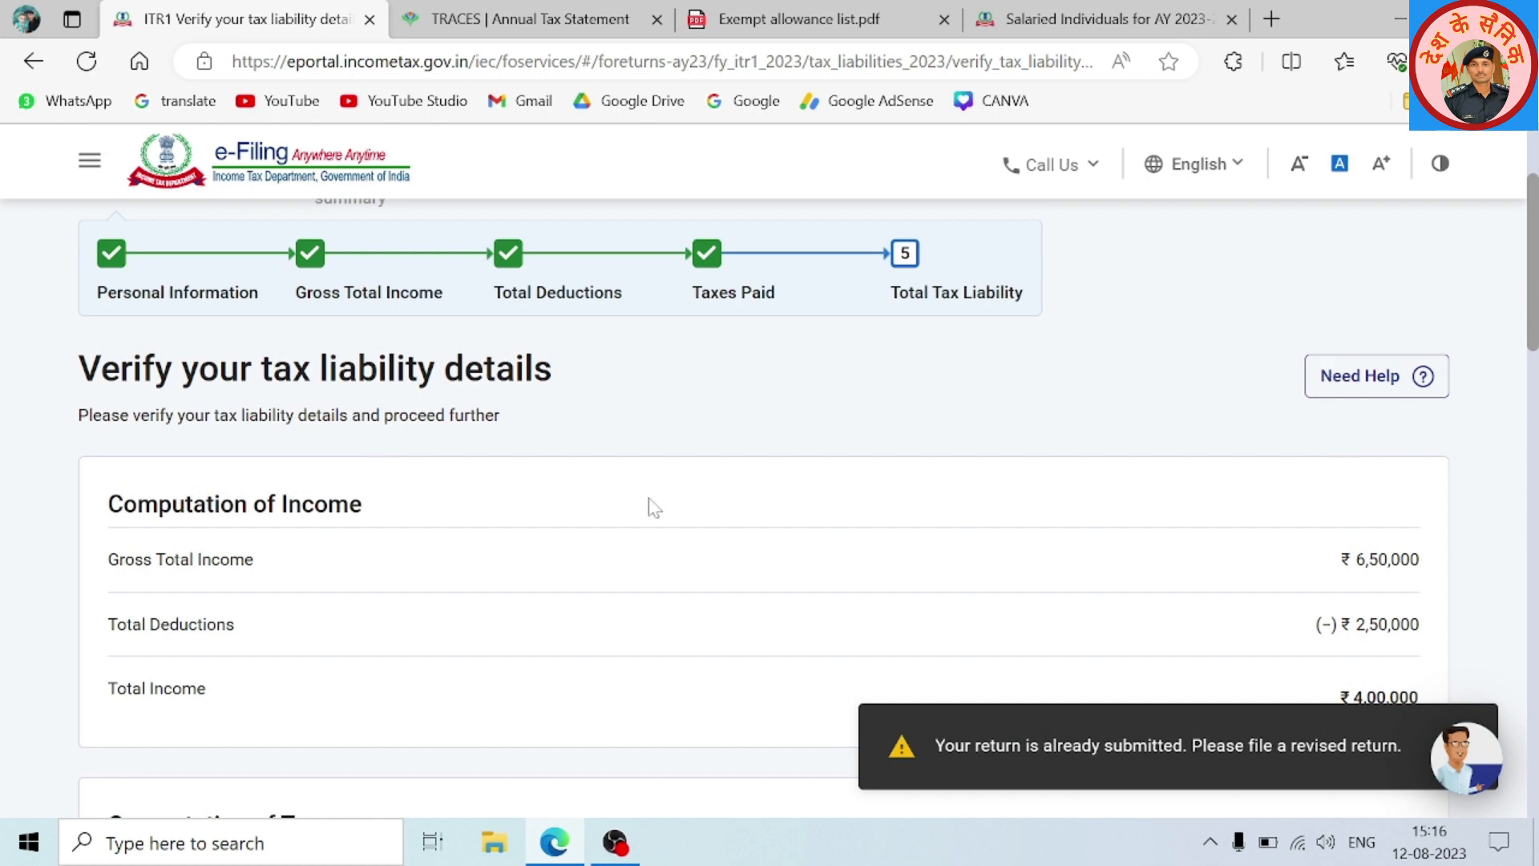
scroll(654, 506, "down", 5)
scroll(654, 506, "up", 4)
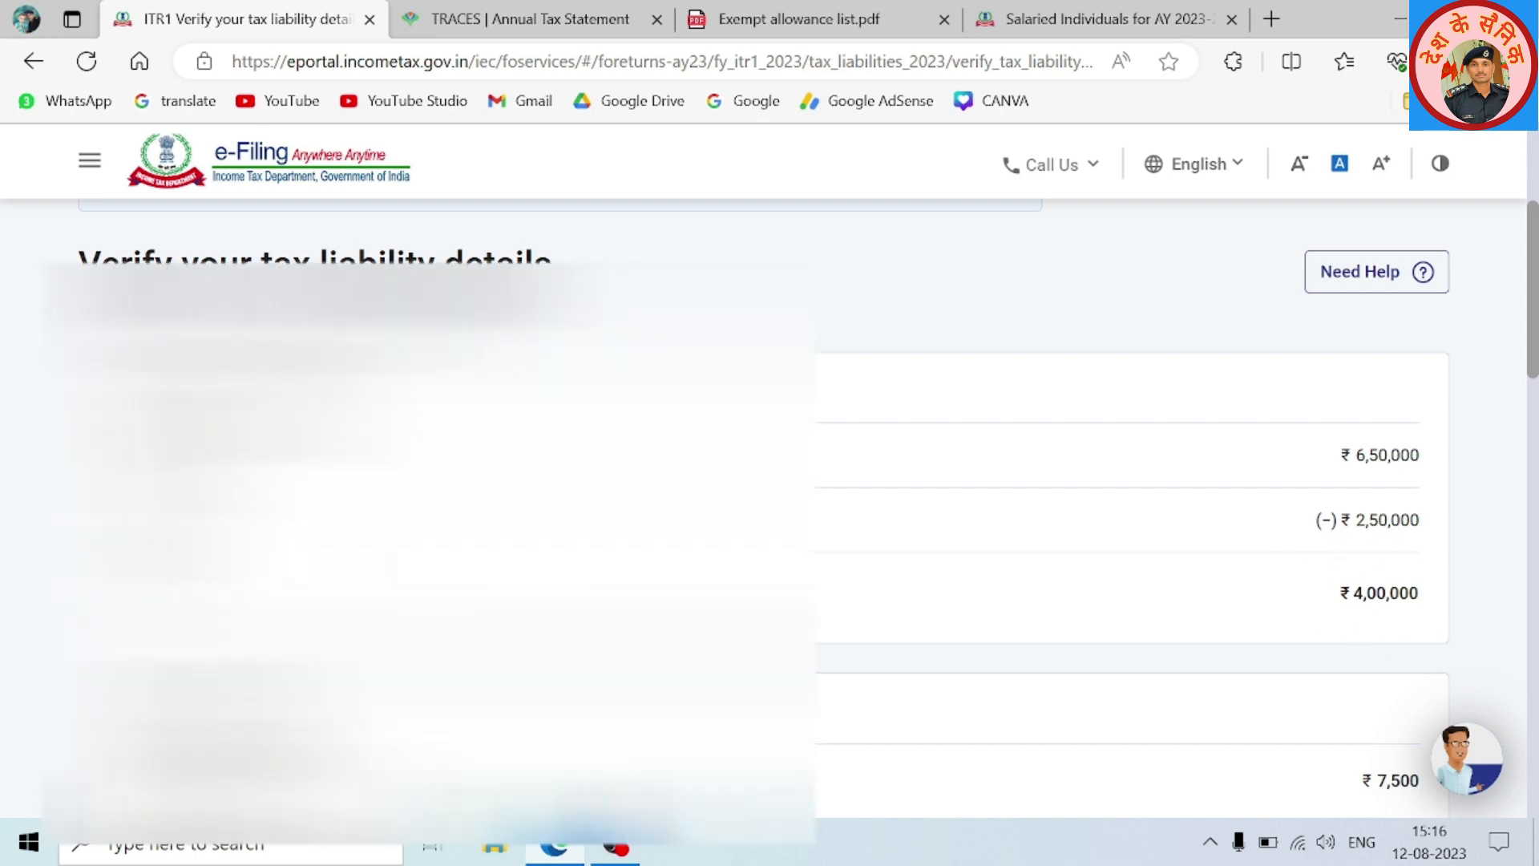
scroll(847, 487, "down", 7)
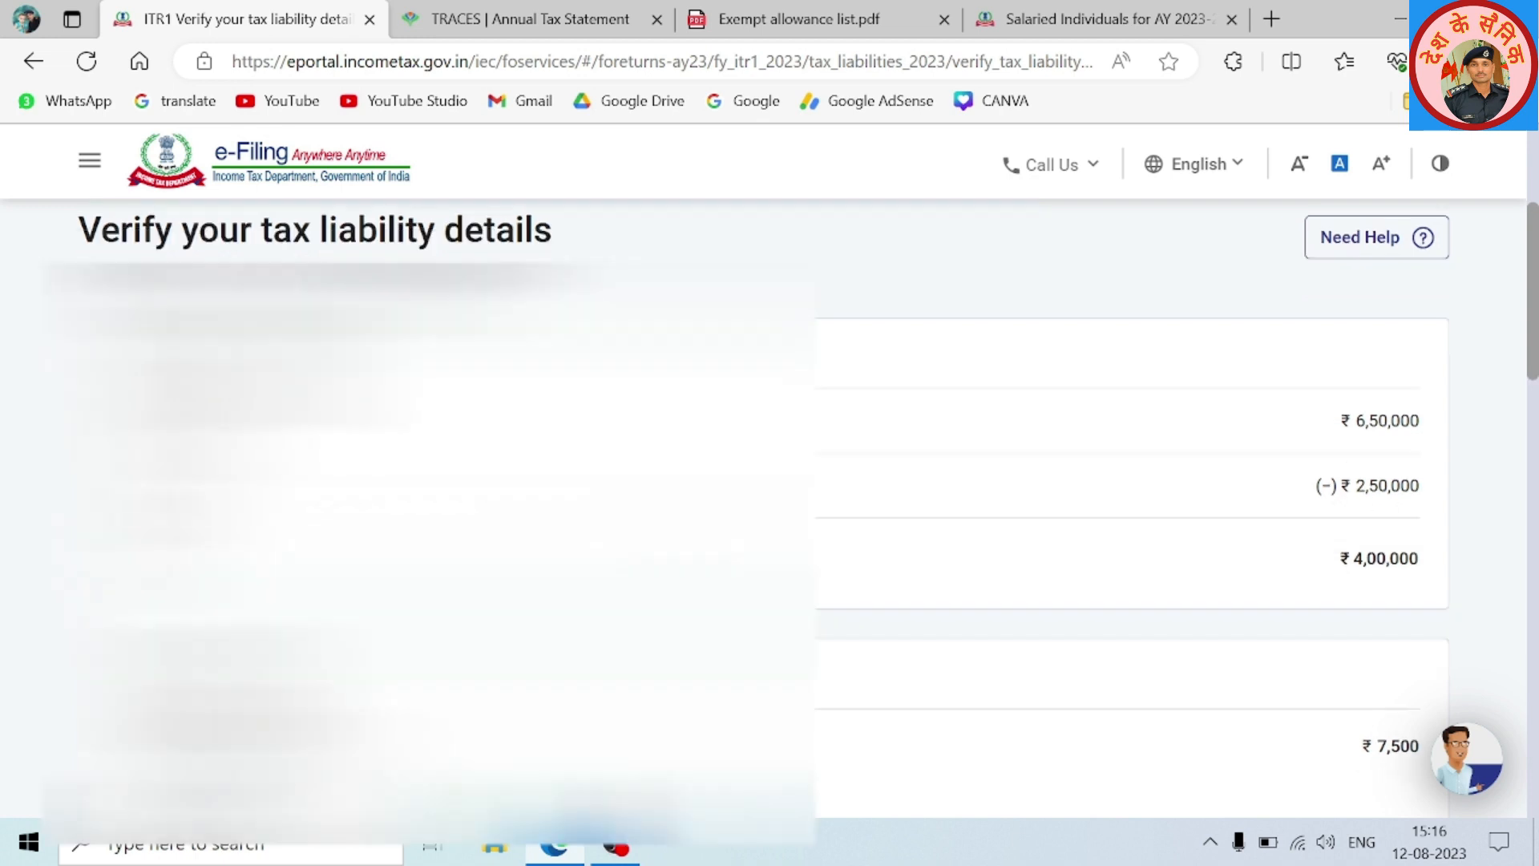
scroll(849, 487, "up", 5)
scroll(850, 486, "down", 6)
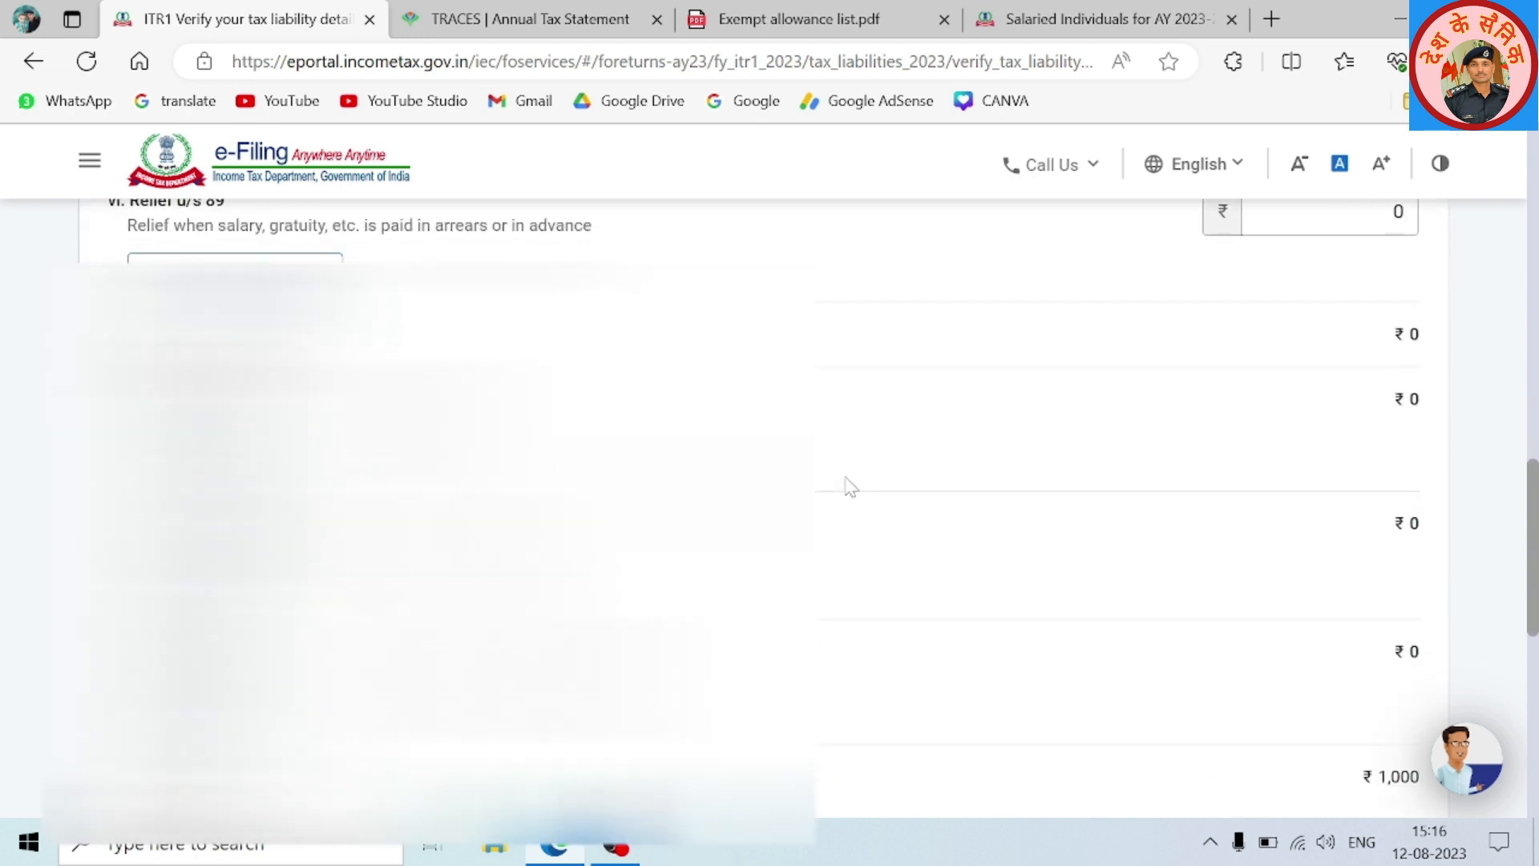
scroll(847, 484, "down", 2)
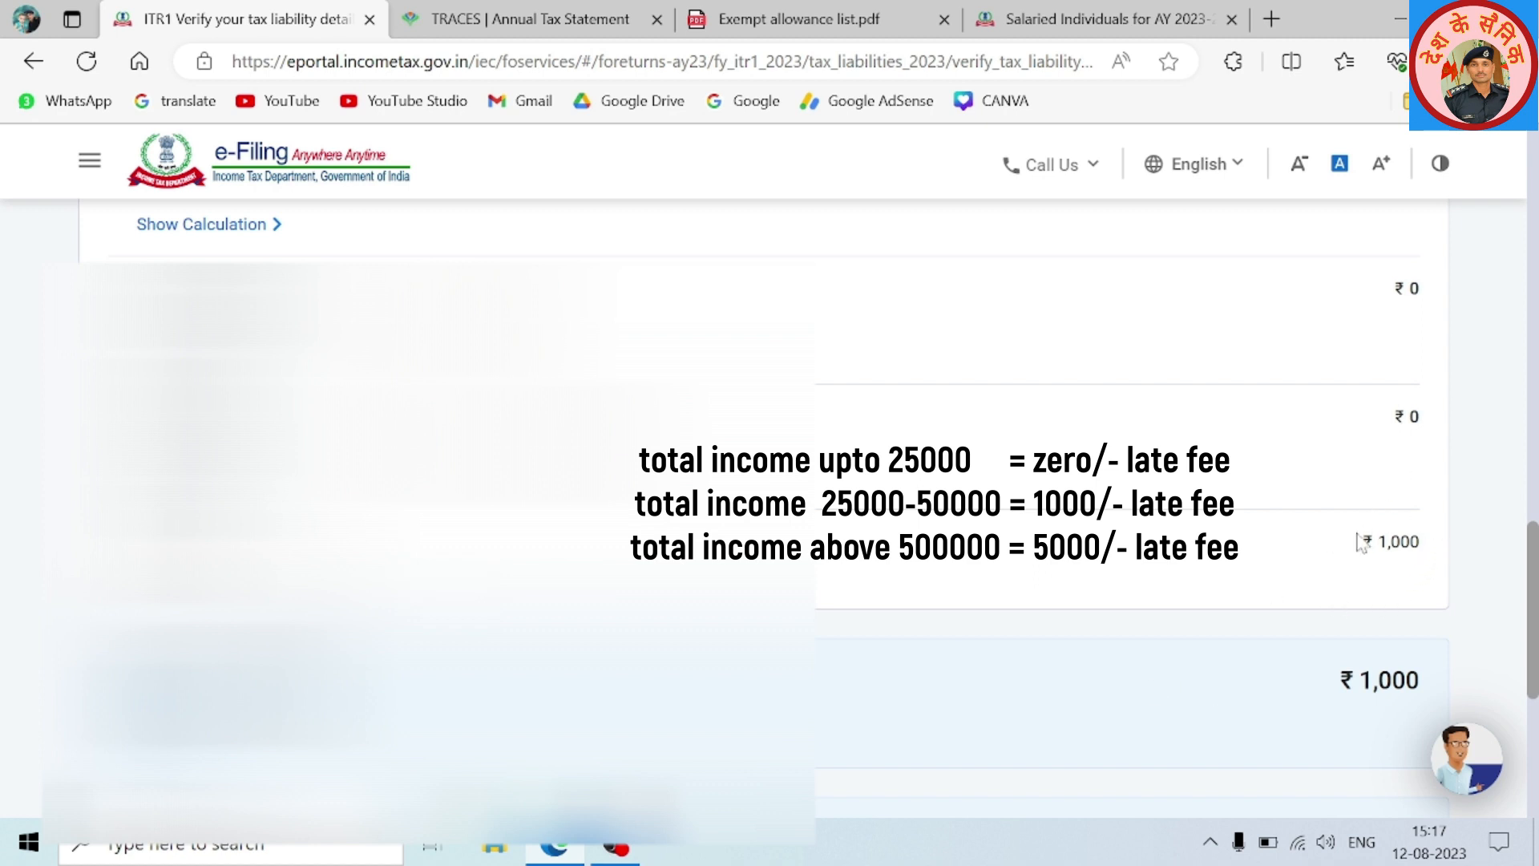
scroll(1288, 507, "up", 10)
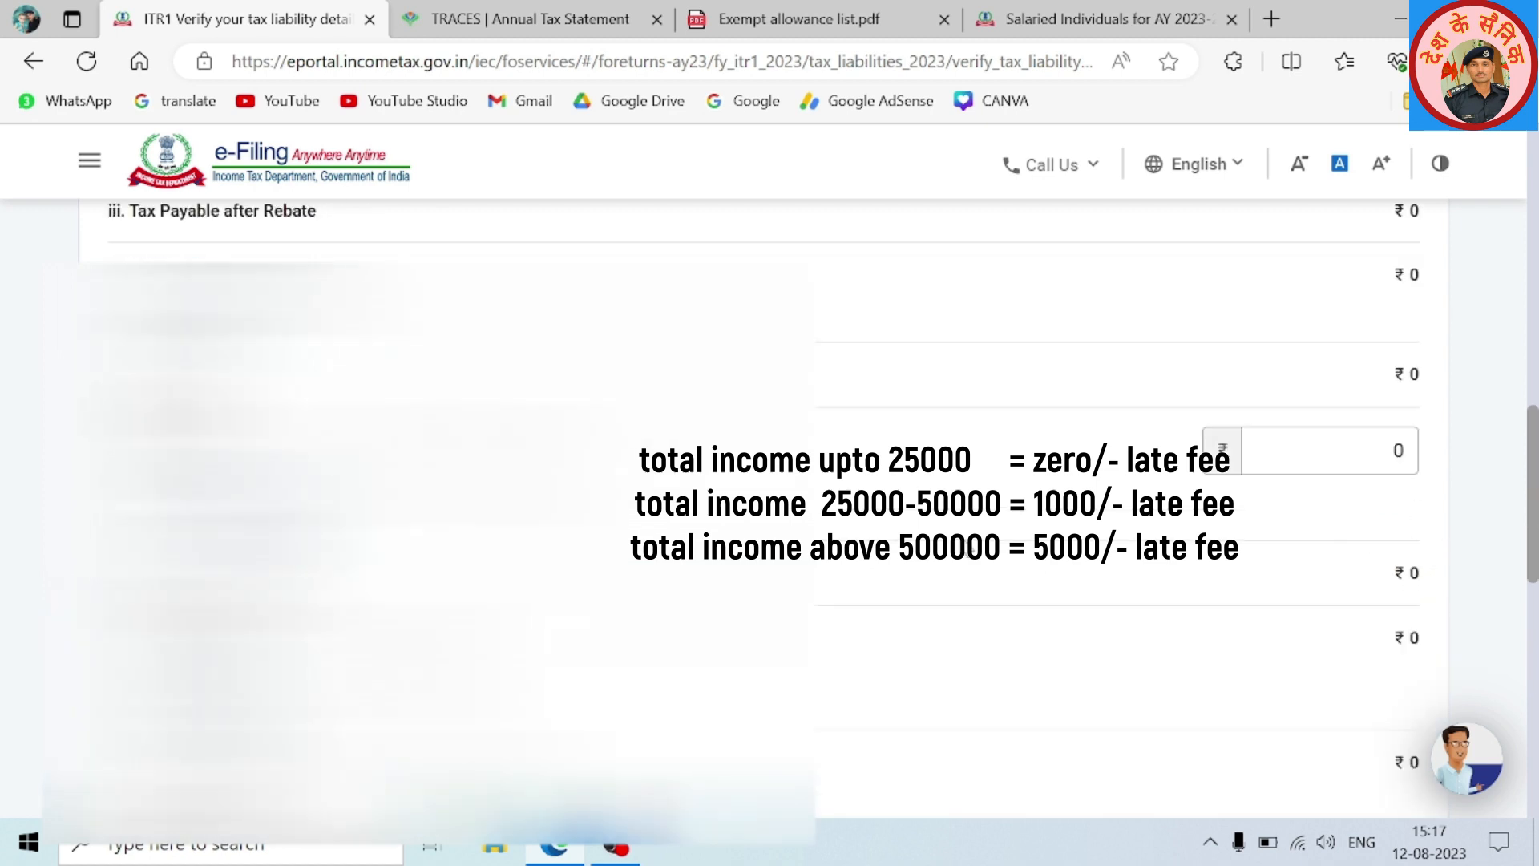
scroll(1289, 507, "up", 5)
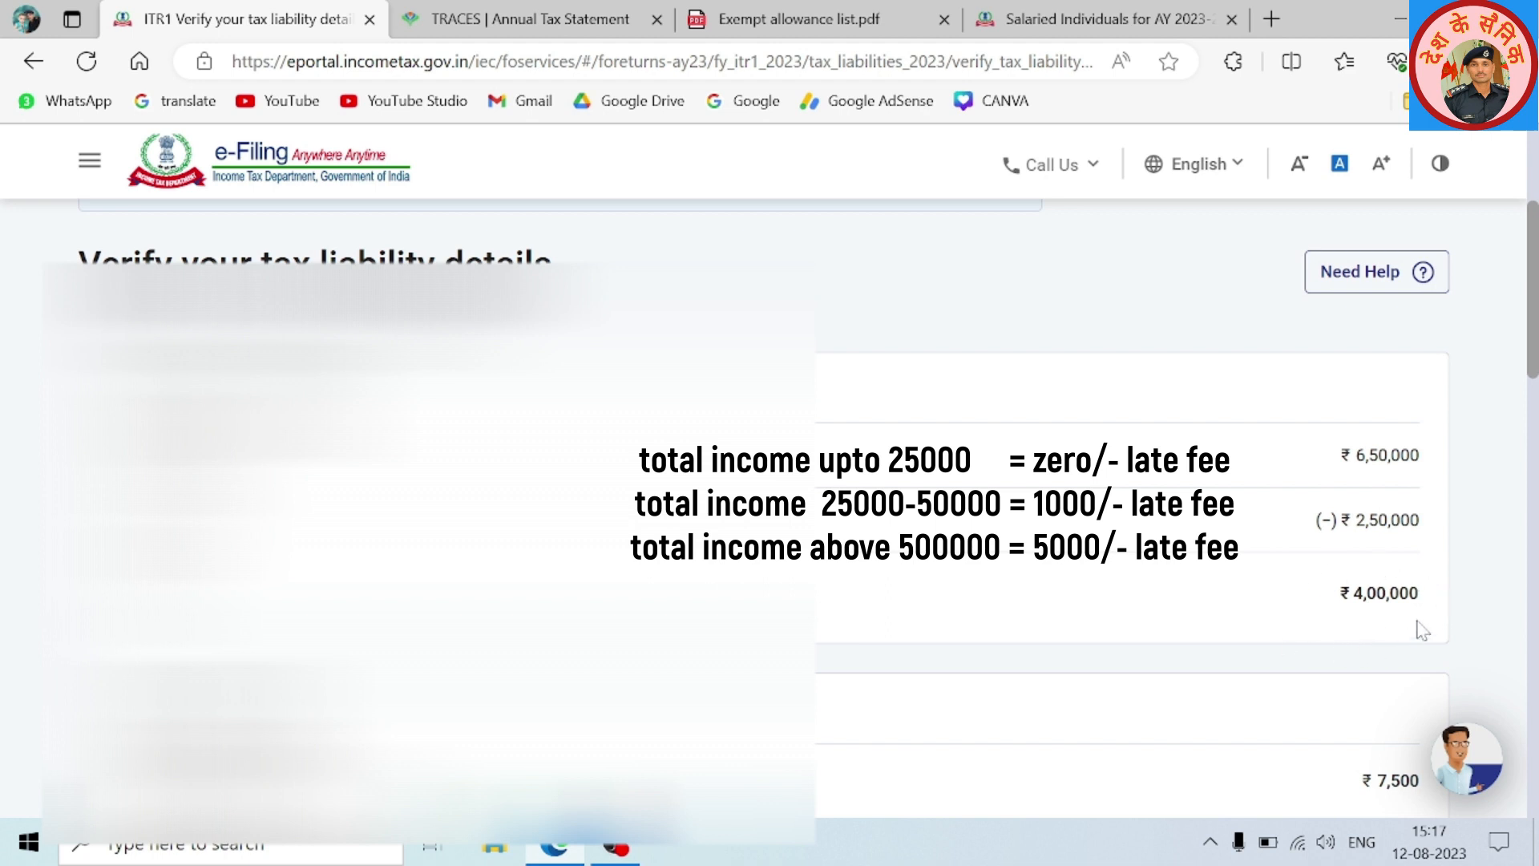
scroll(1357, 618, "down", 10)
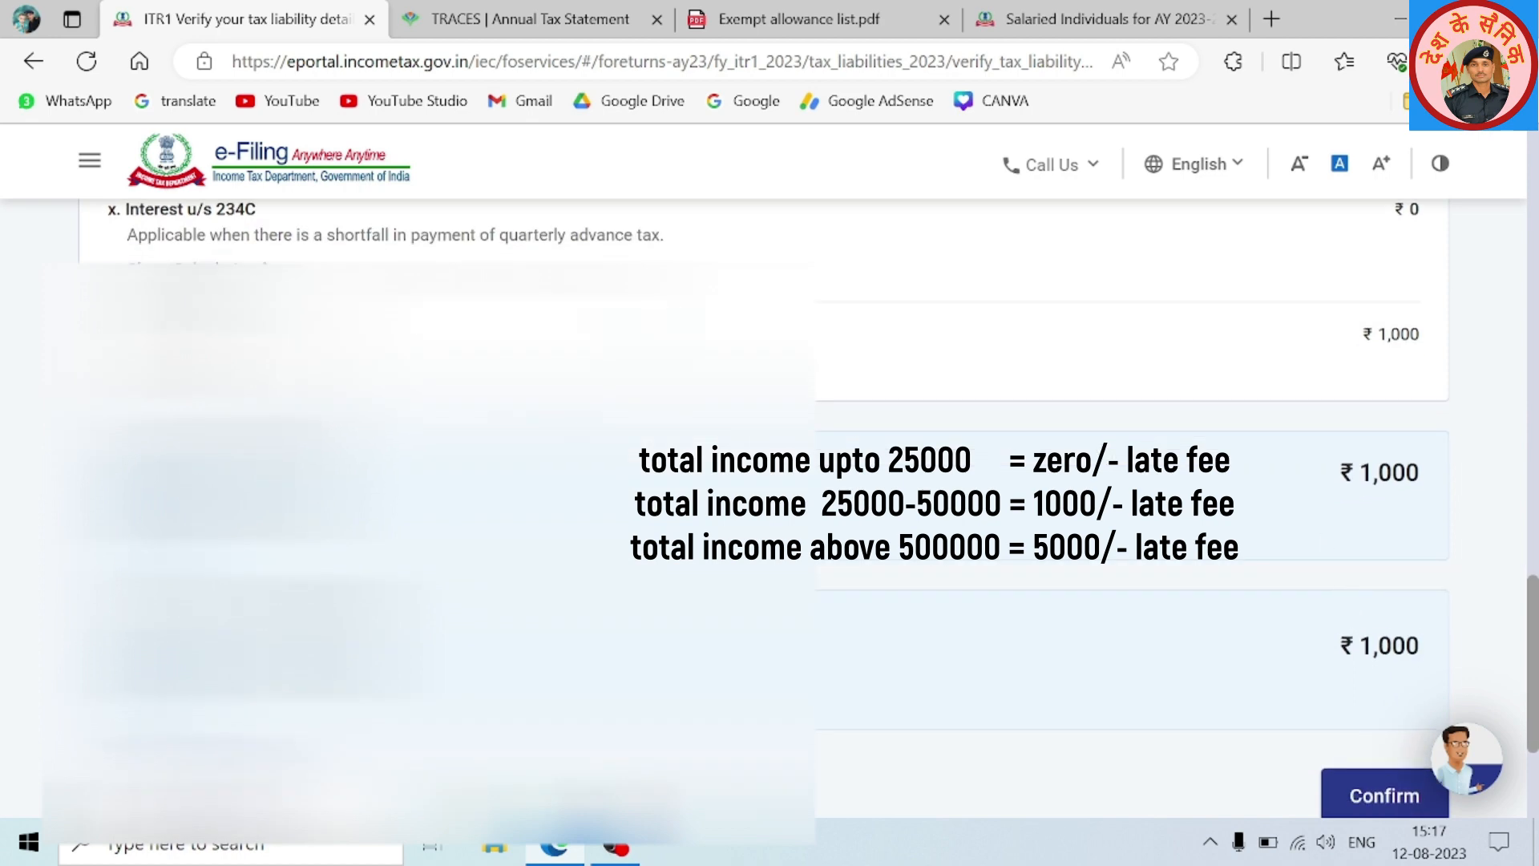
scroll(975, 456, "up", 10)
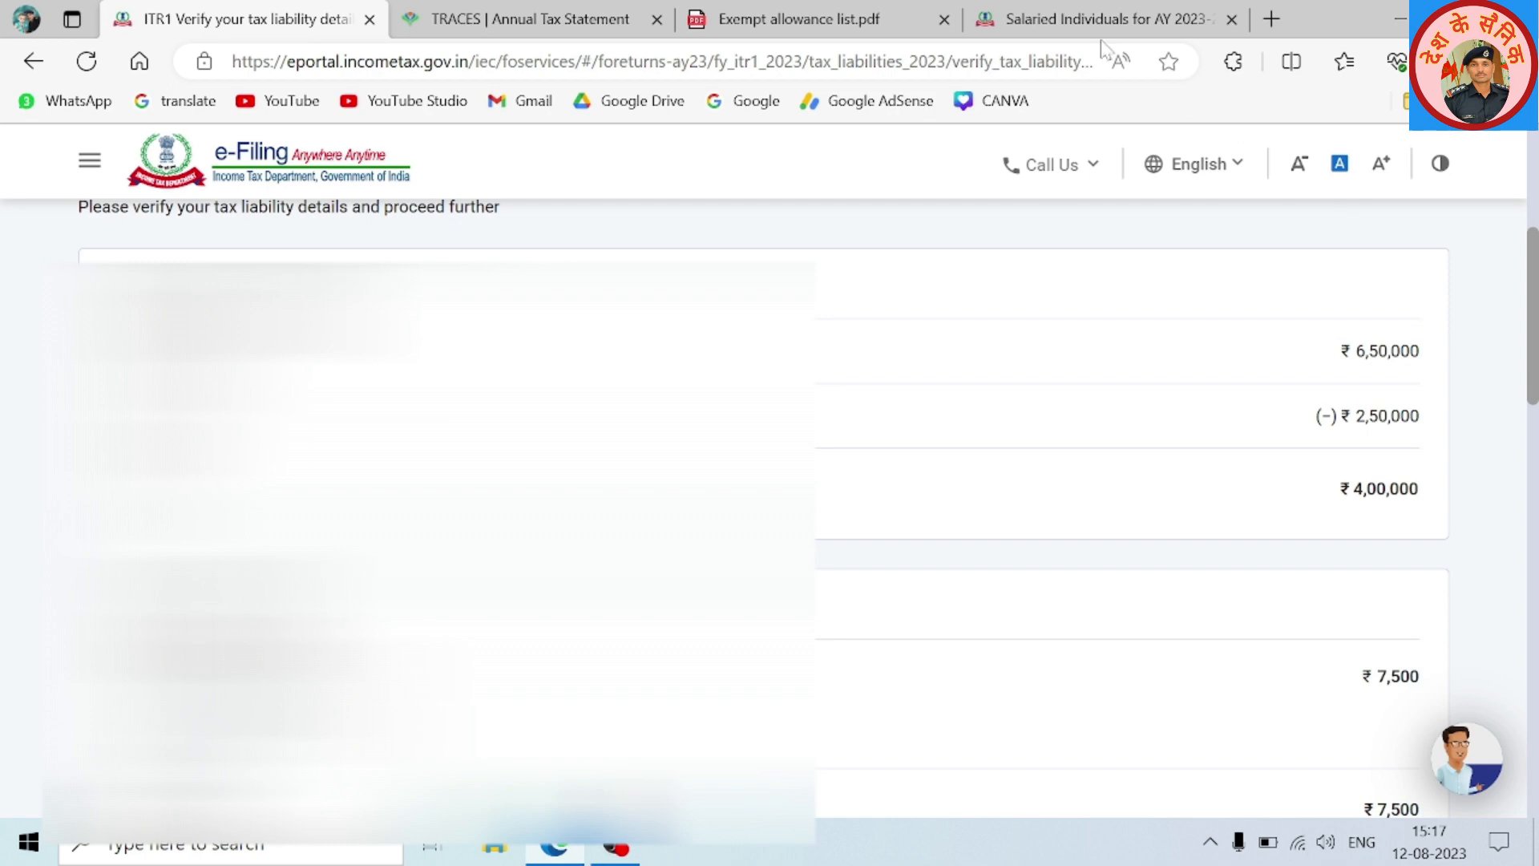
Confirm the tax liability details and go to the end of the return summary
scroll(969, 368, "down", 10)
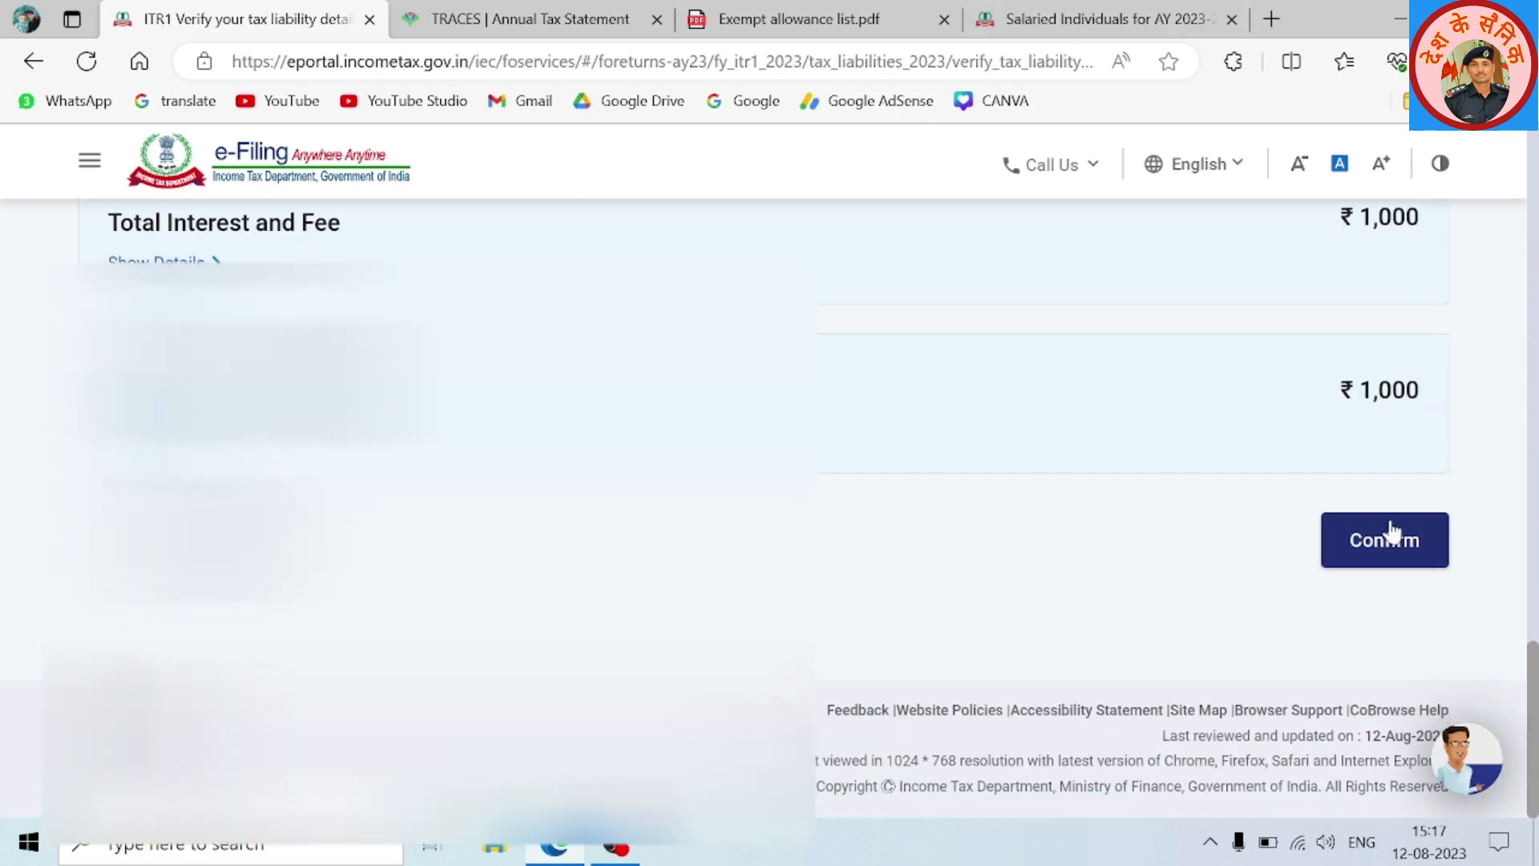
left_click(1385, 540)
scroll(938, 501, "down", 10)
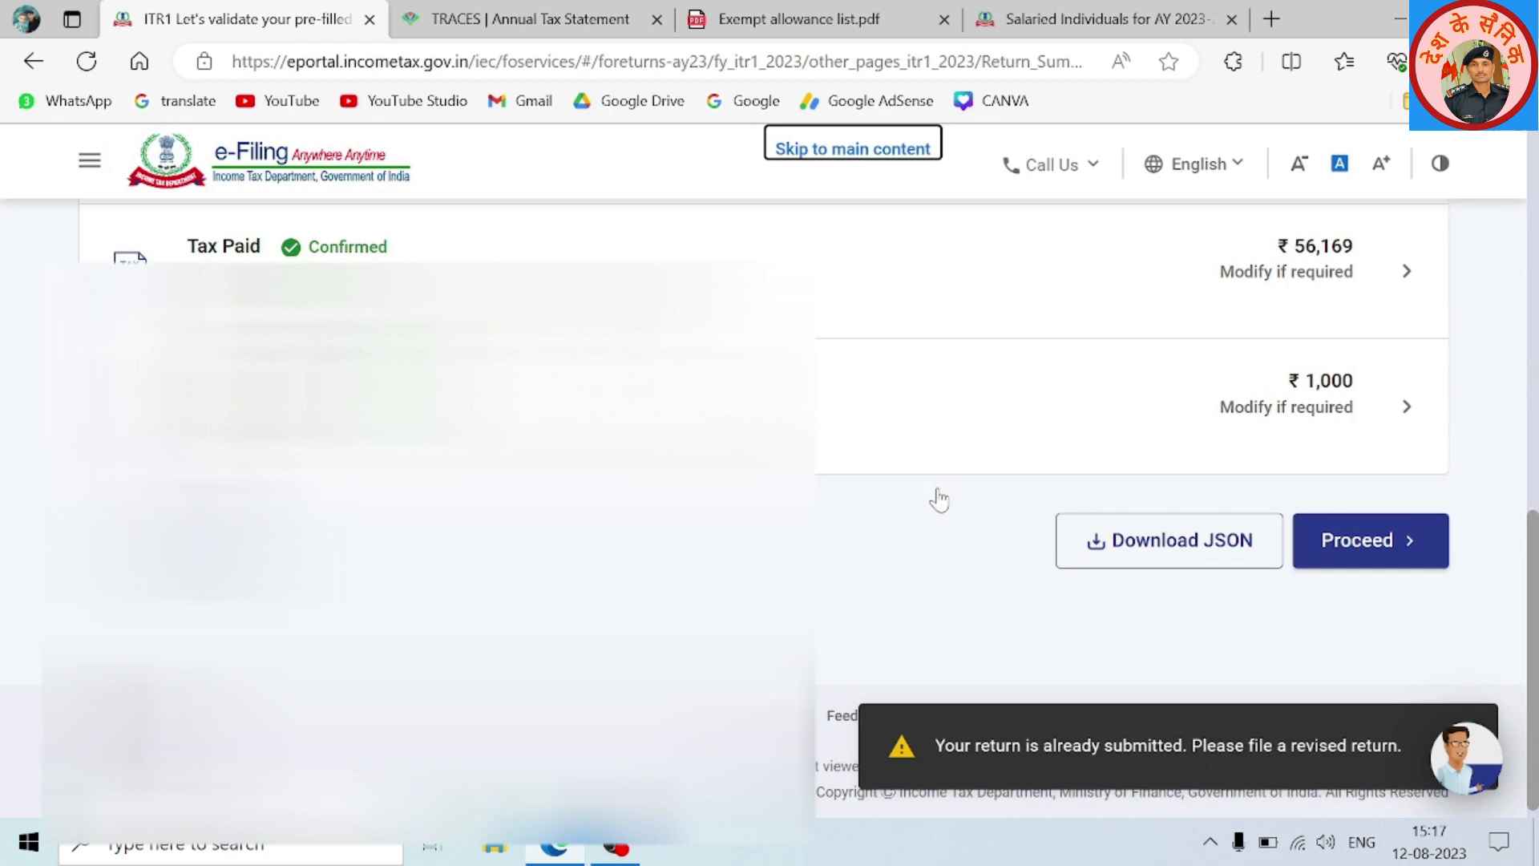
Proceed from the return summary through the tax summary details to the Preview and Submit declaration page
left_click(1368, 538)
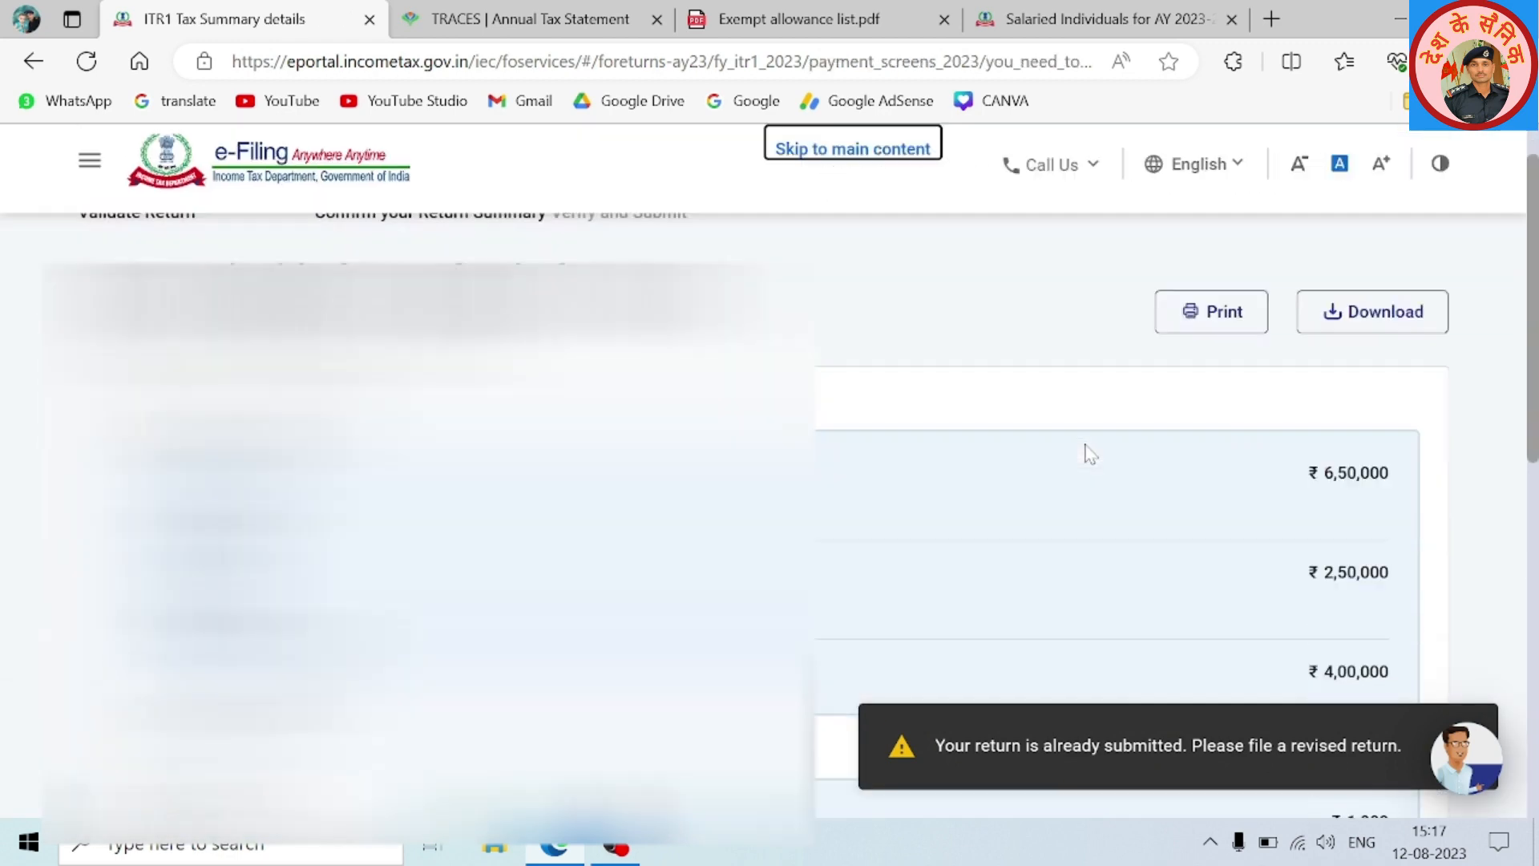
scroll(1091, 454, "down", 10)
left_click(1297, 537)
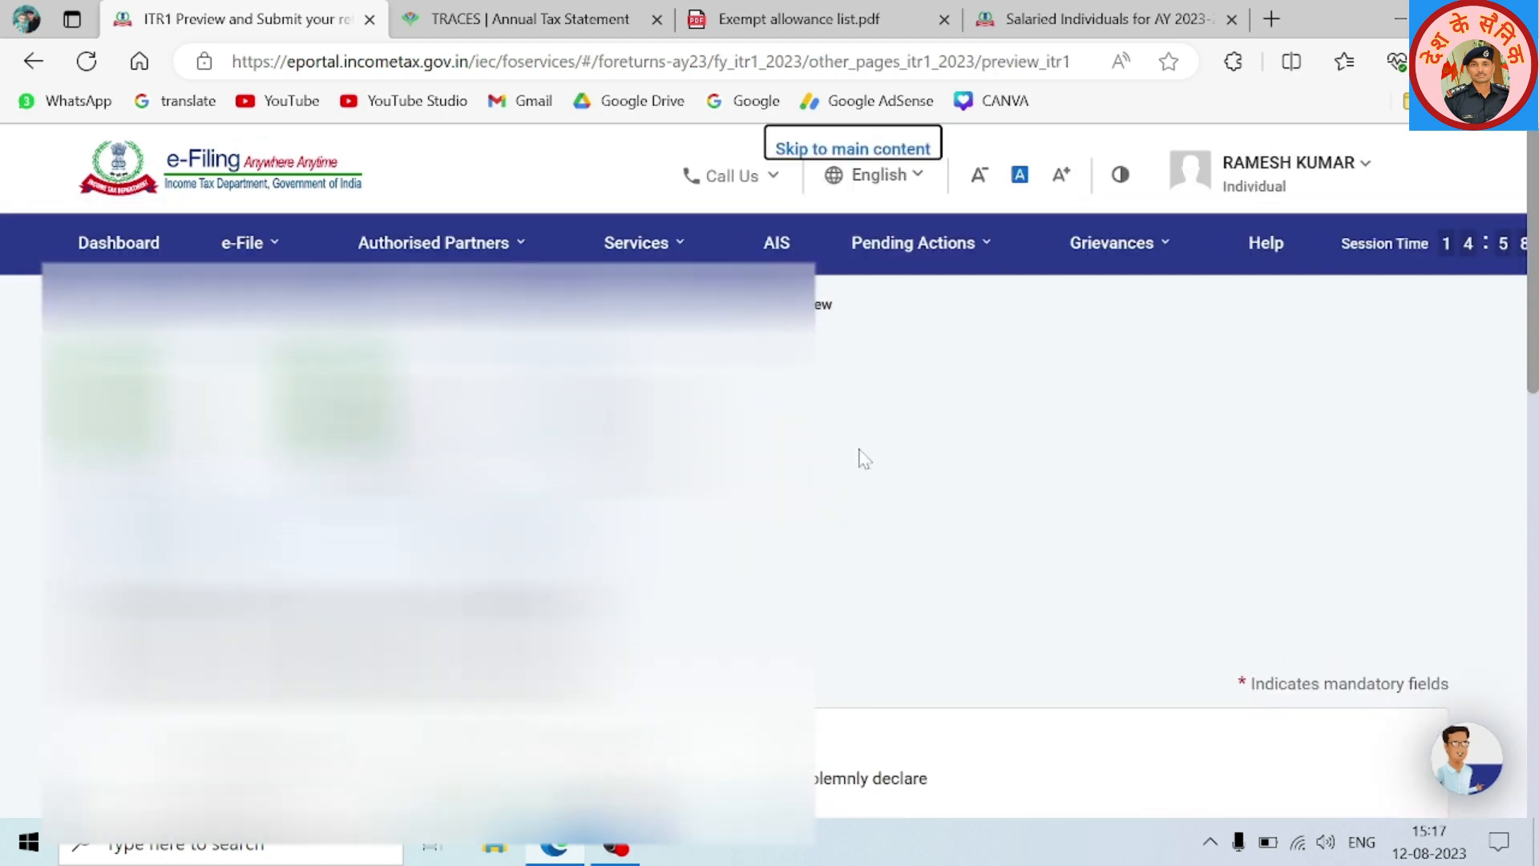
Go through the declaration on the Preview and Submit page and proceed to the preview of the return
scroll(859, 457, "down", 5)
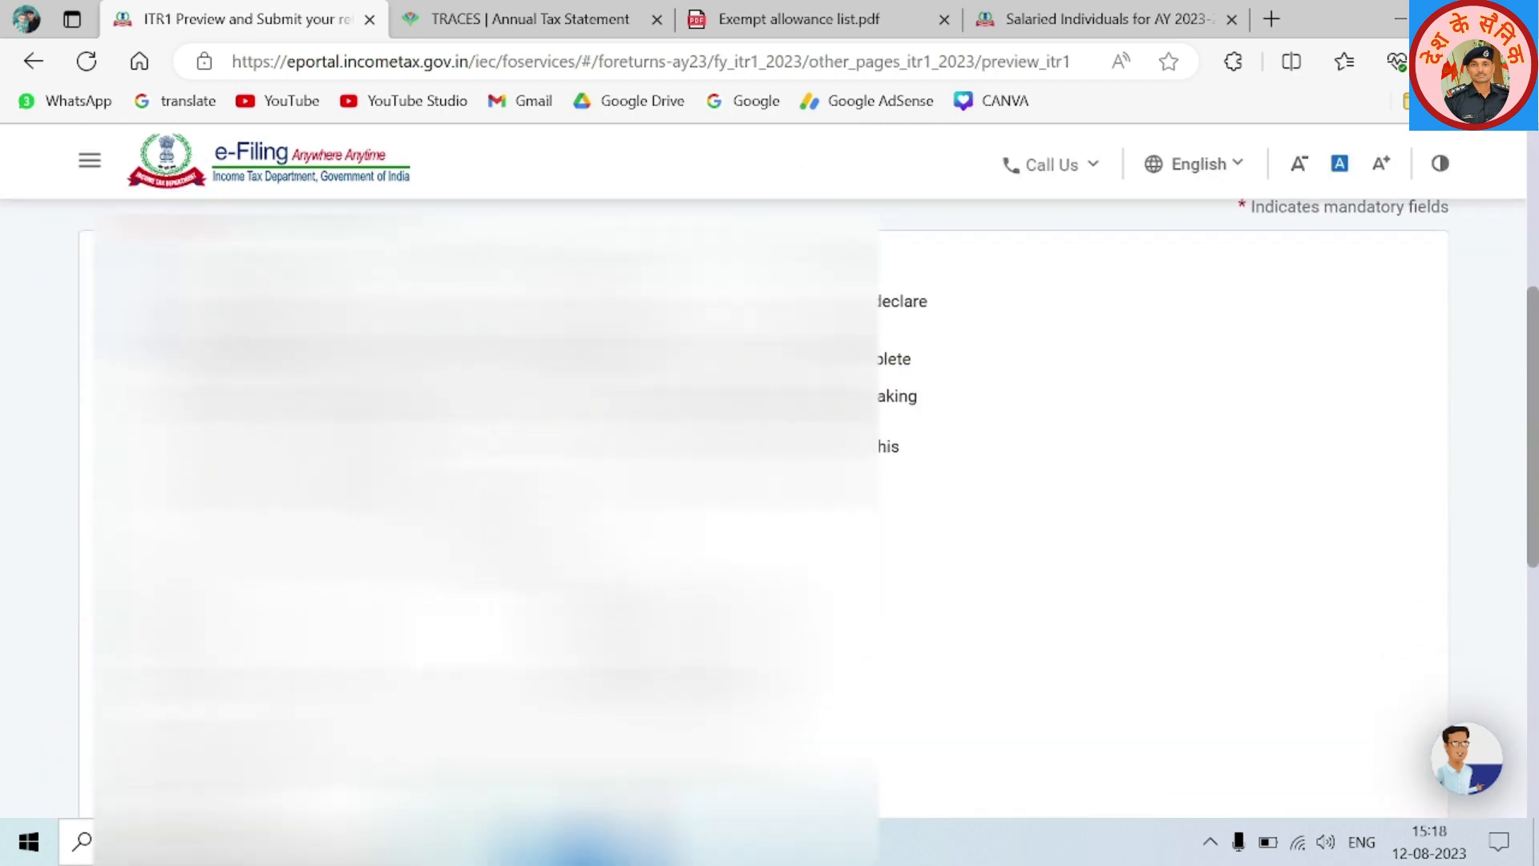
scroll(761, 481, "down", 3)
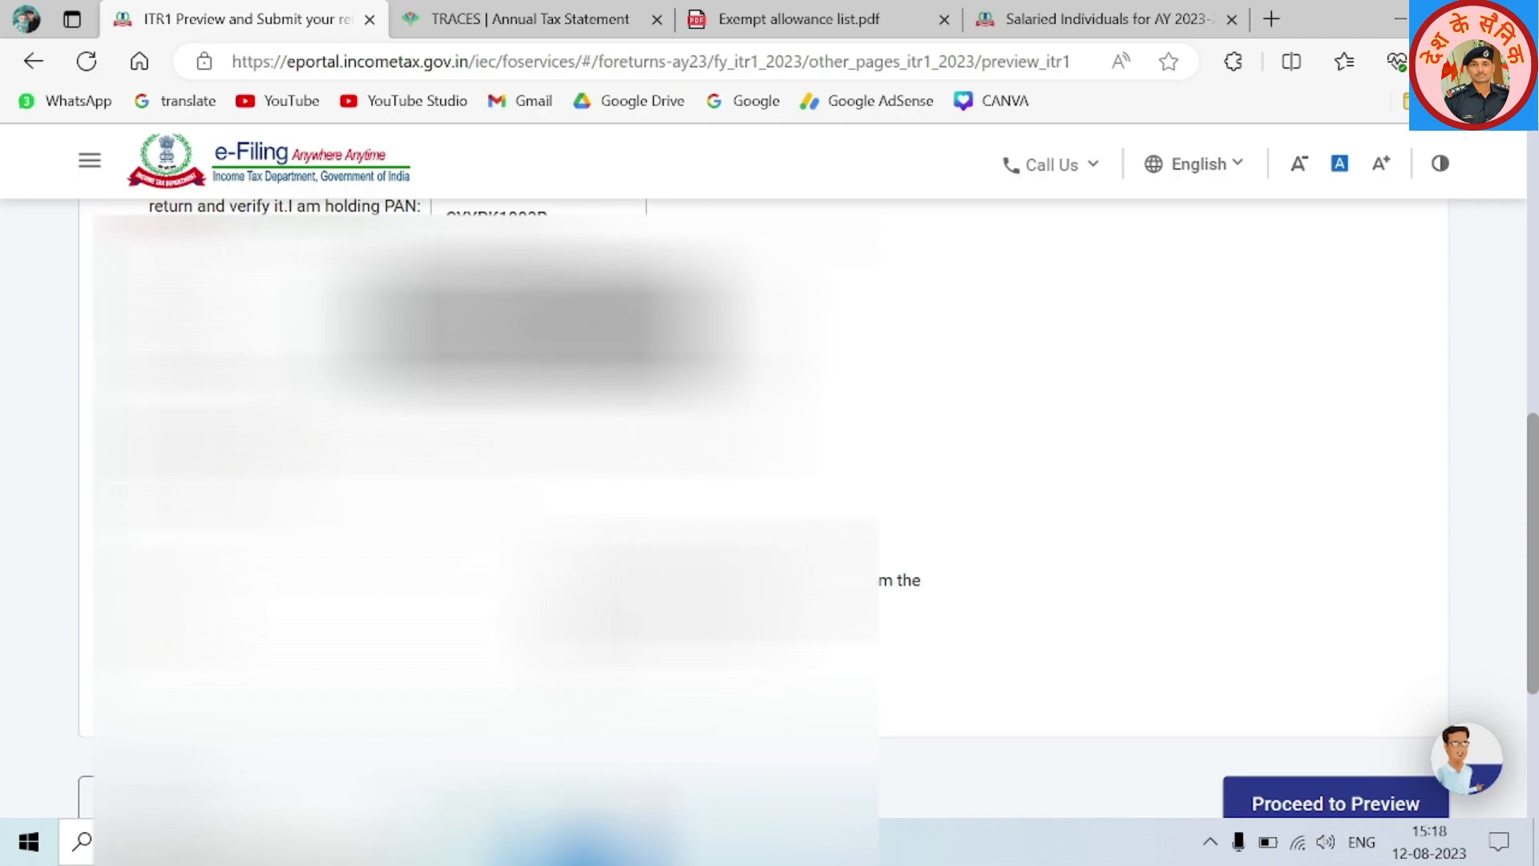
scroll(1138, 501, "down", 1)
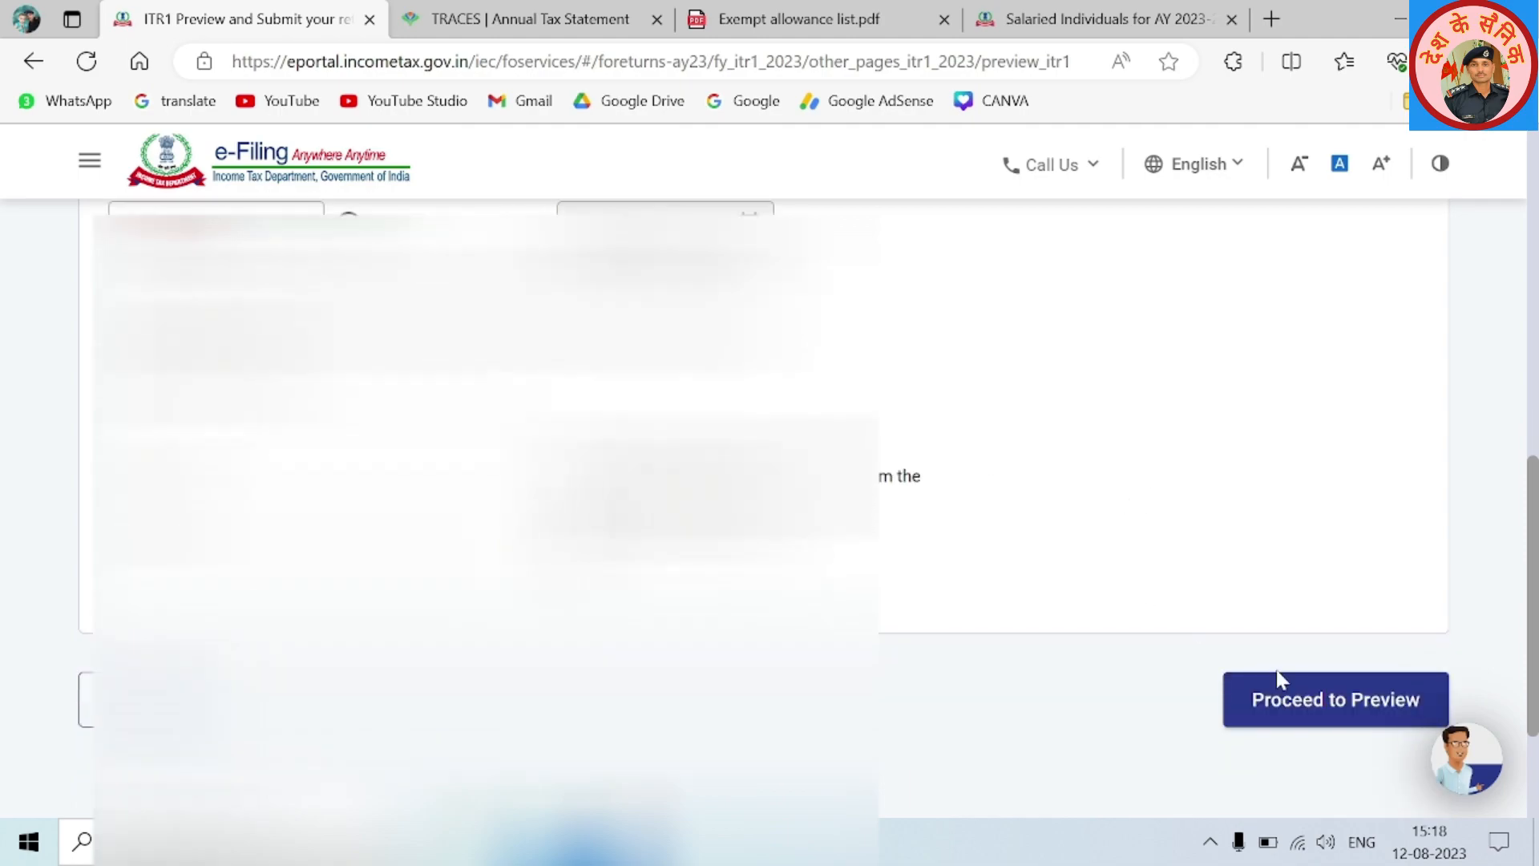
left_click(1282, 708)
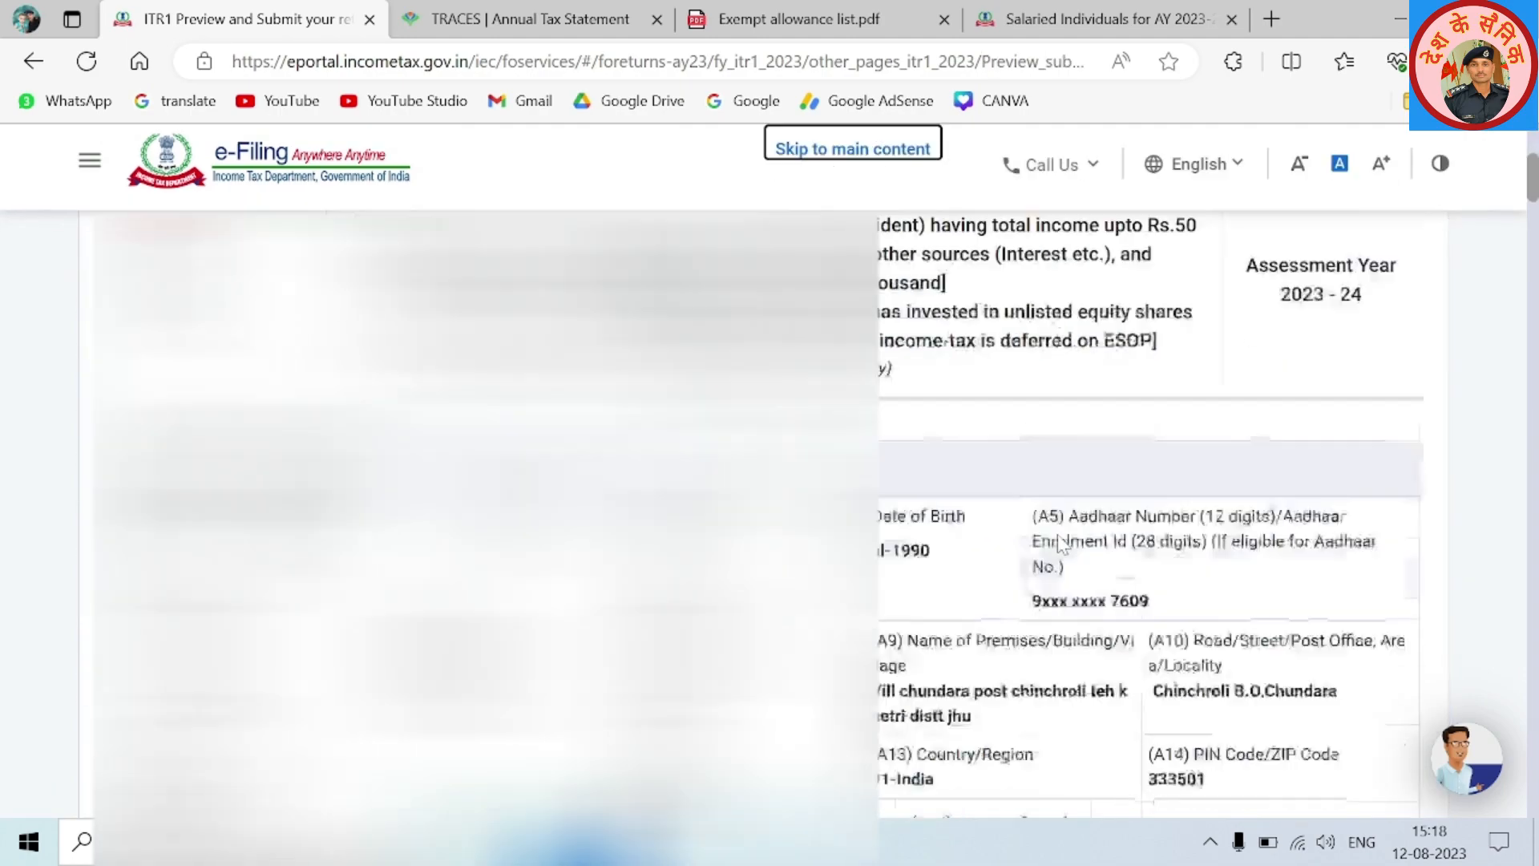
Review the ITR-1 preview from the personal details through income, bank account, Schedule 80D and TCS to the verification at its end
scroll(1058, 541, "down", 15)
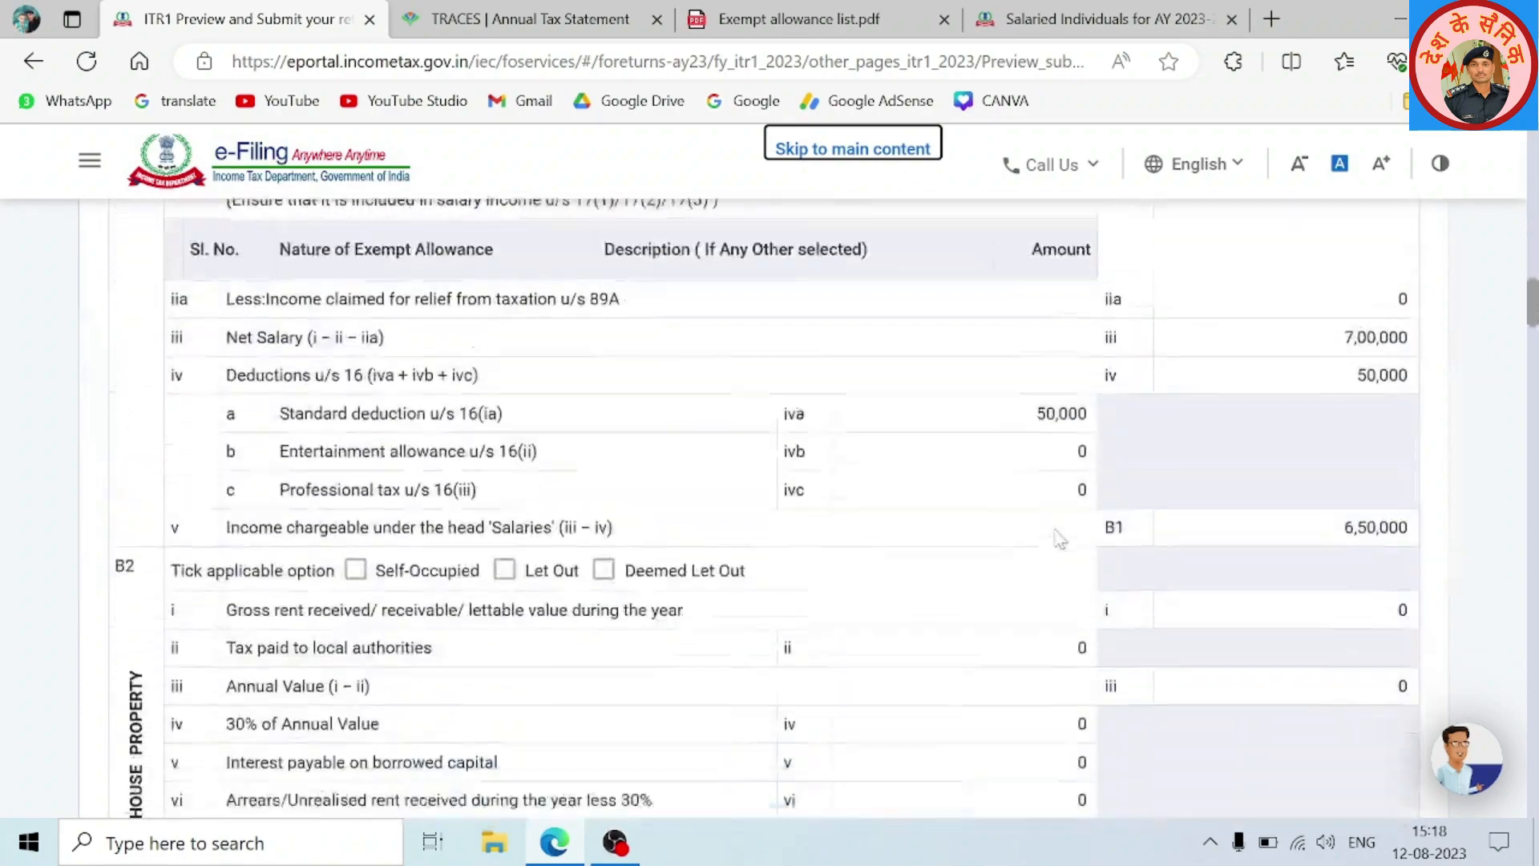
scroll(1059, 541, "down", 15)
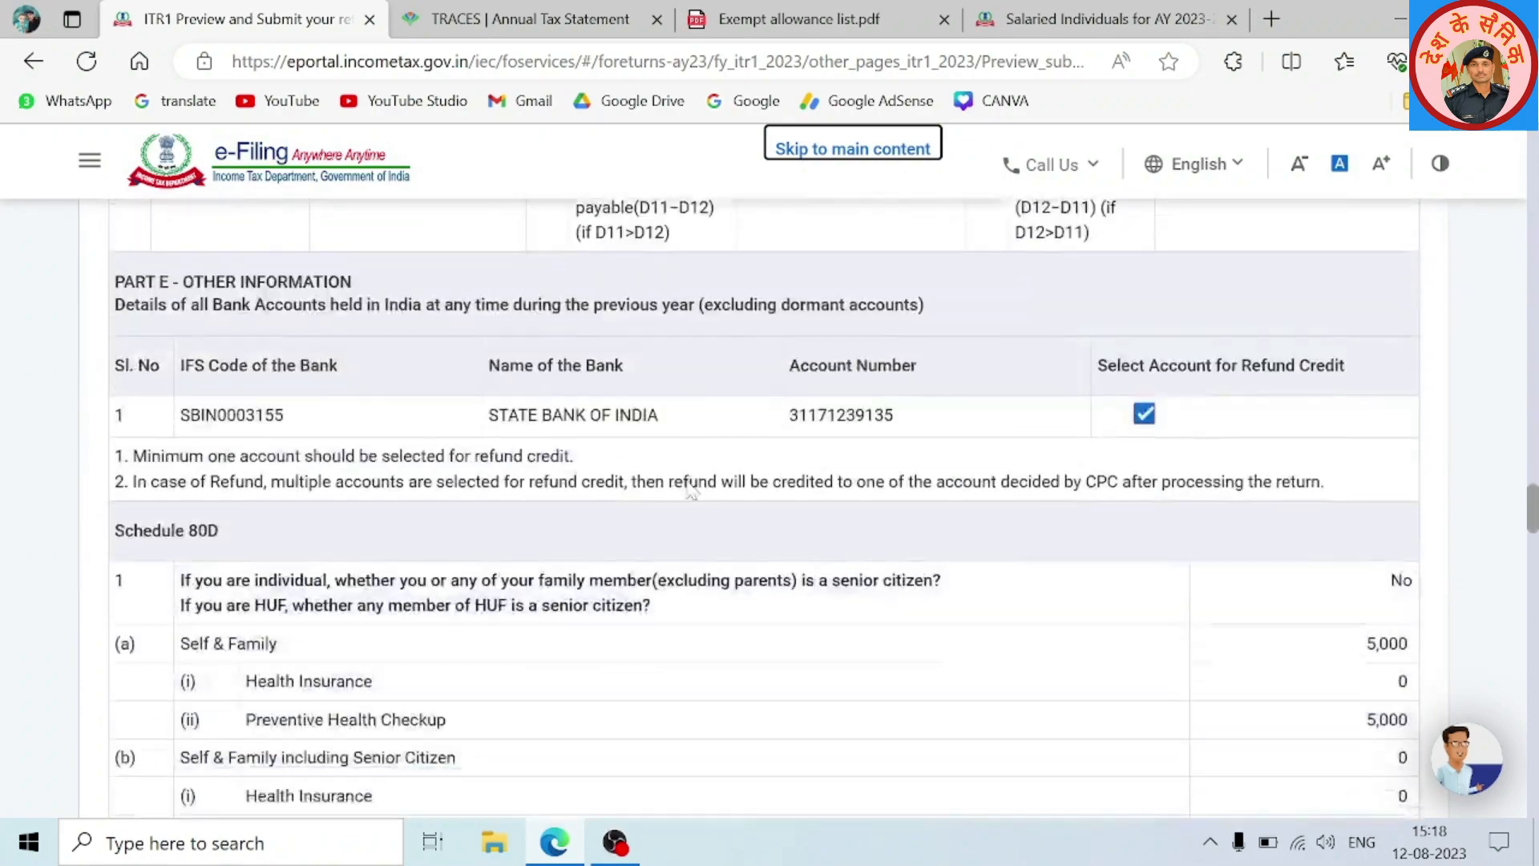
scroll(687, 487, "down", 15)
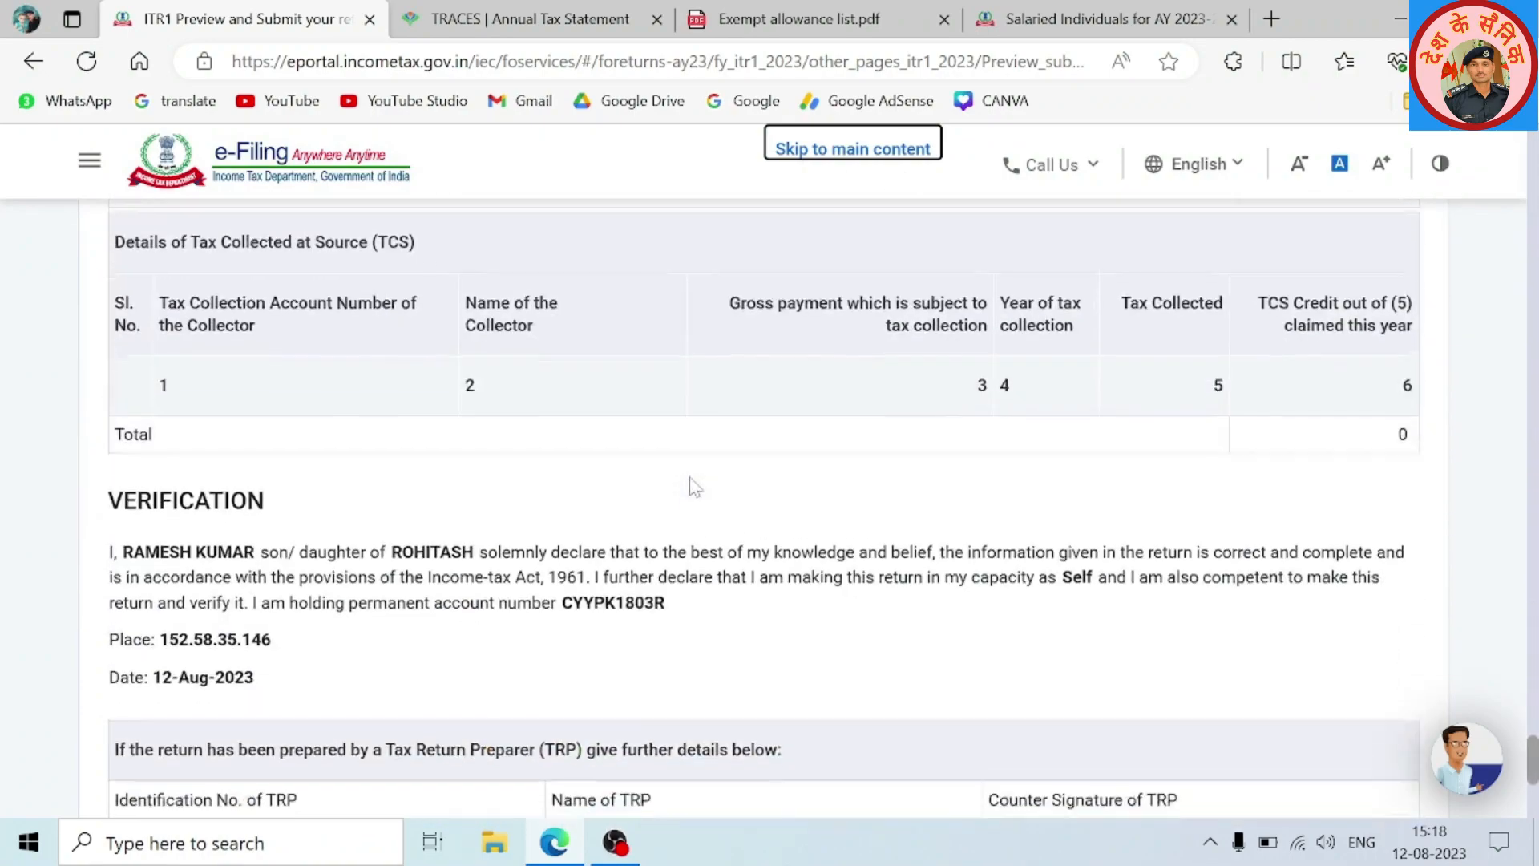
scroll(690, 486, "down", 5)
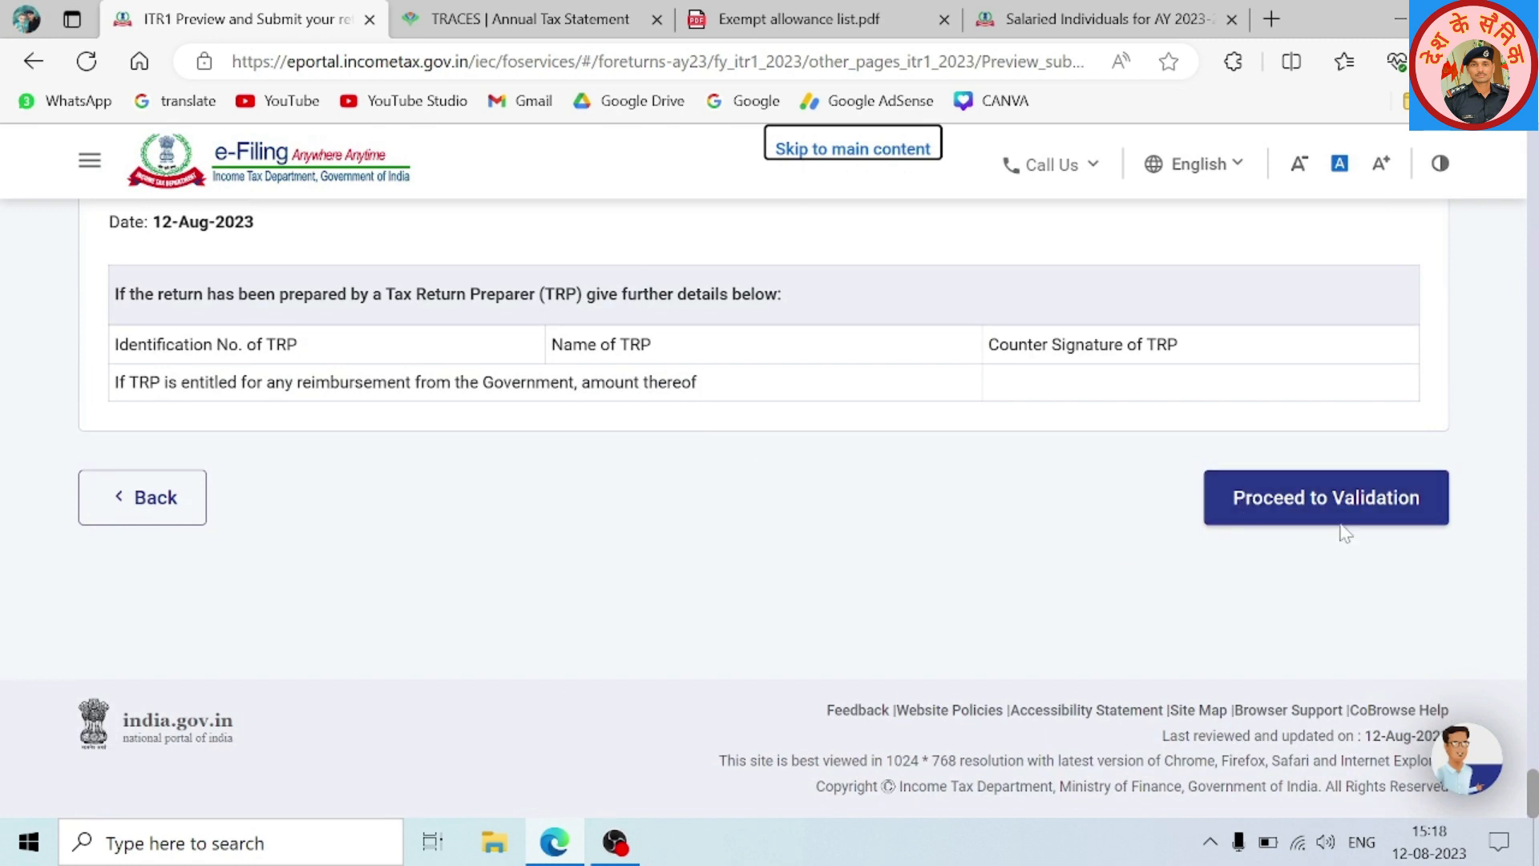